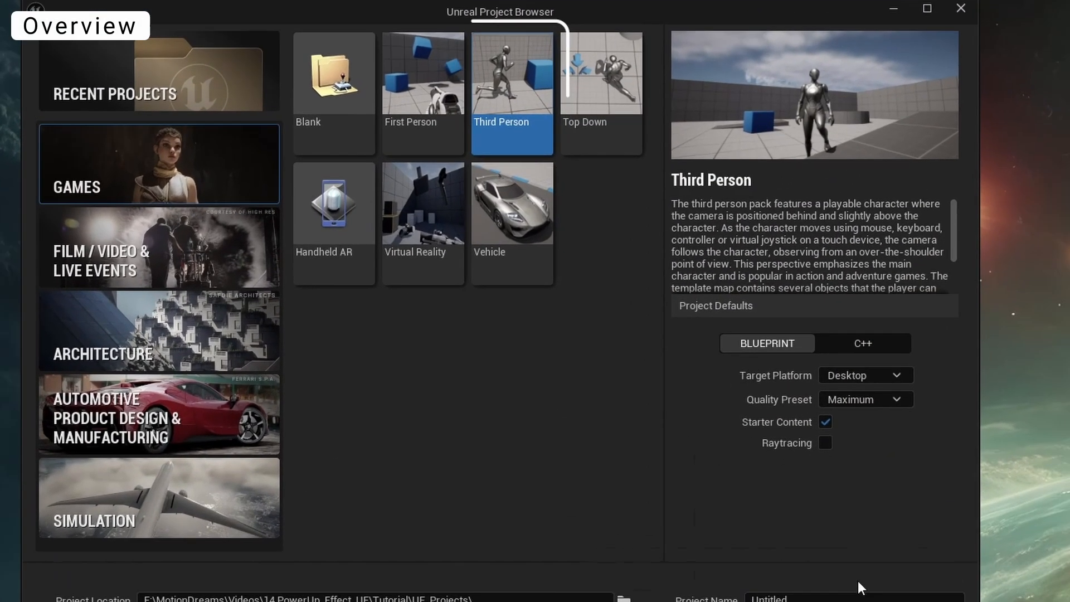
Step: Name the new Third Person project NiagraPoweUpEffect_1
{"action": "left_click", "coordinate": [902, 601]}
{"action": "type", "text": "NiagraP"}
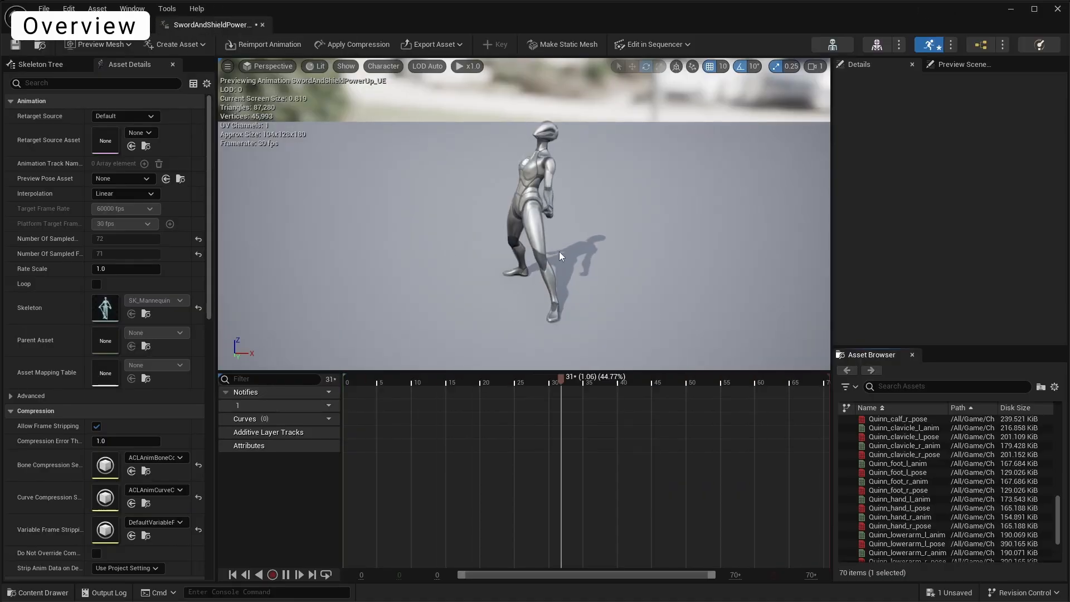
Step: Create an animation montage from the SwordAndShieldPowerUp_UE animation sequence
{"action": "right_click", "coordinate": [204, 479]}
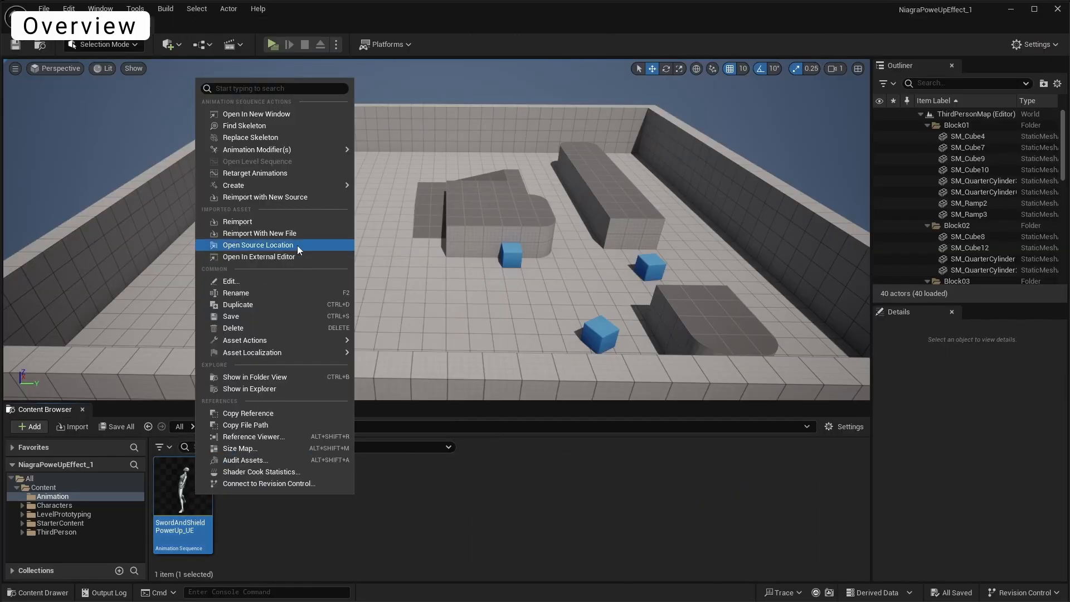
{"action": "mouse_move", "coordinate": [317, 185]}
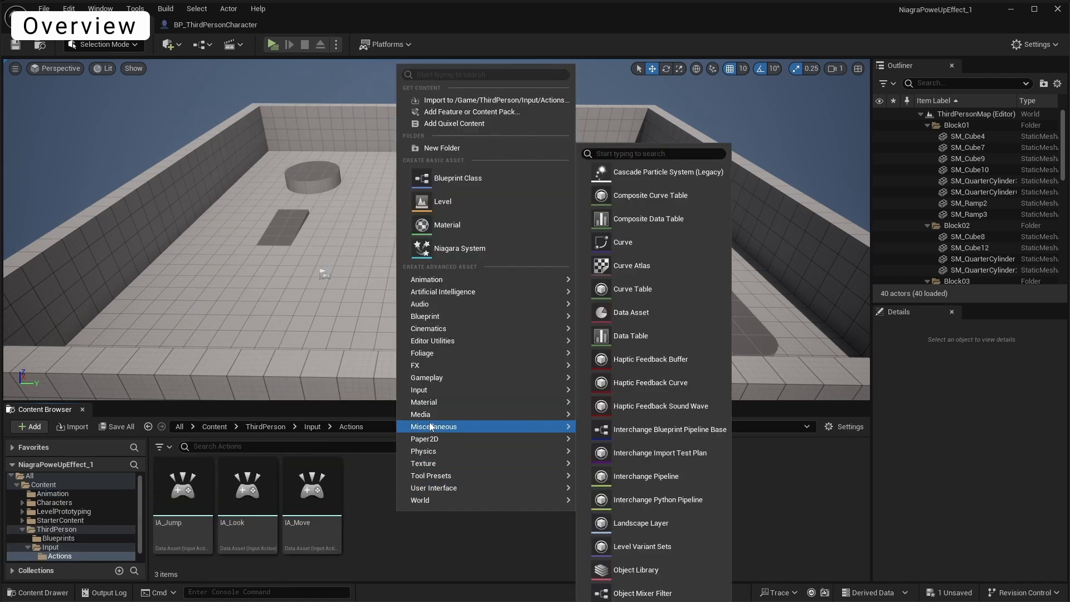
Step: Create an Input Action named IA_Powerup in the ThirdPerson input Actions folder
{"action": "mouse_move", "coordinate": [431, 389]}
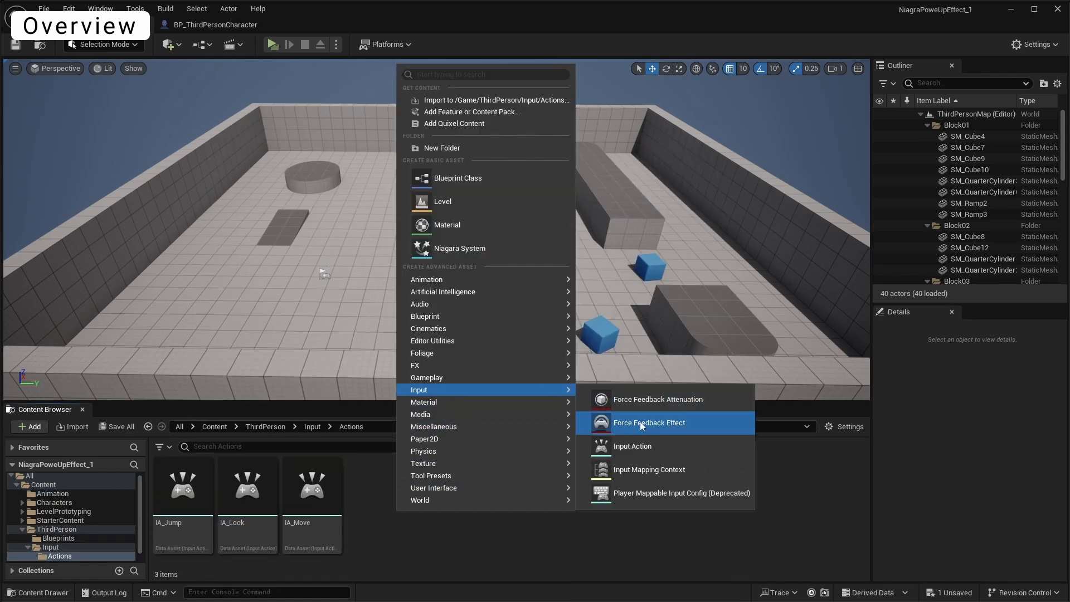
{"action": "left_click", "coordinate": [646, 446]}
{"action": "type", "text": "IA_Powerup"}
{"action": "key", "text": "Return"}
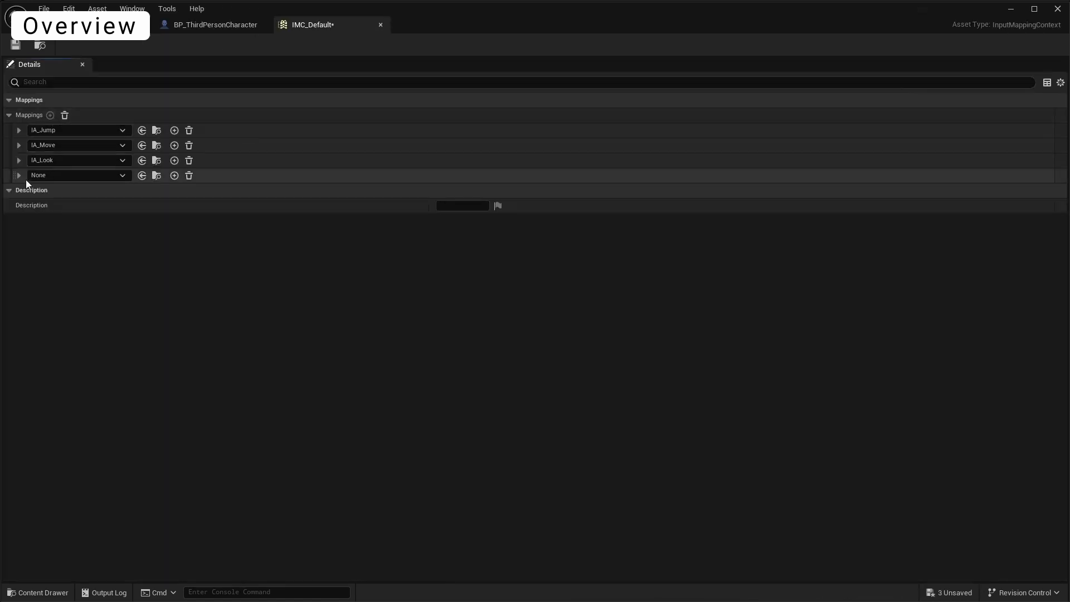
Step: Assign IA_Powerup to the new empty mapping in IMC_Default and bind it to the F key
{"action": "left_click", "coordinate": [28, 176]}
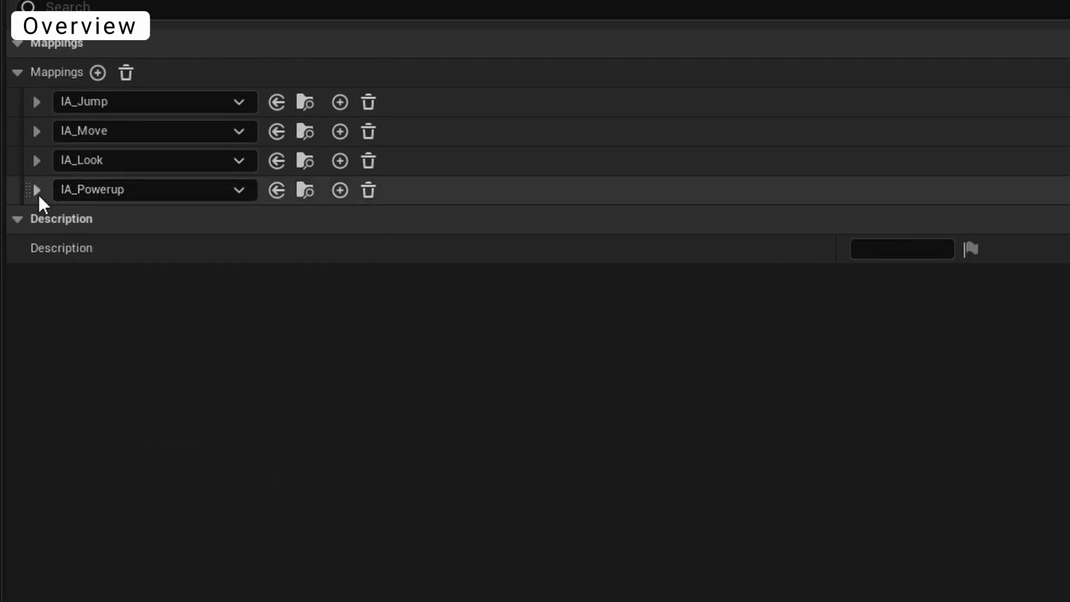
{"action": "left_click", "coordinate": [37, 190]}
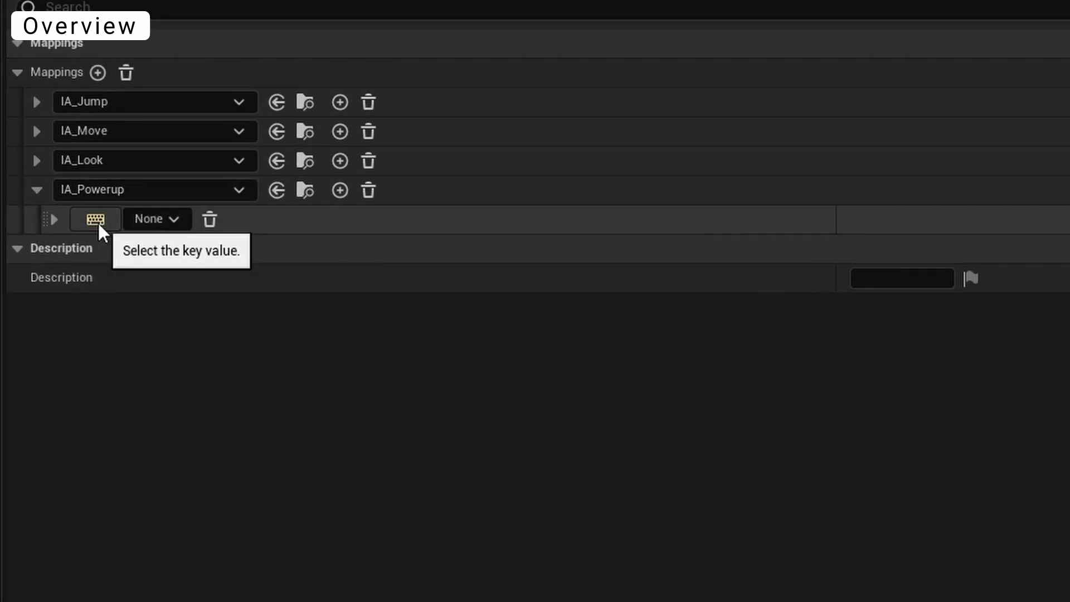
{"action": "left_click", "coordinate": [95, 219]}
{"action": "key", "text": "f"}
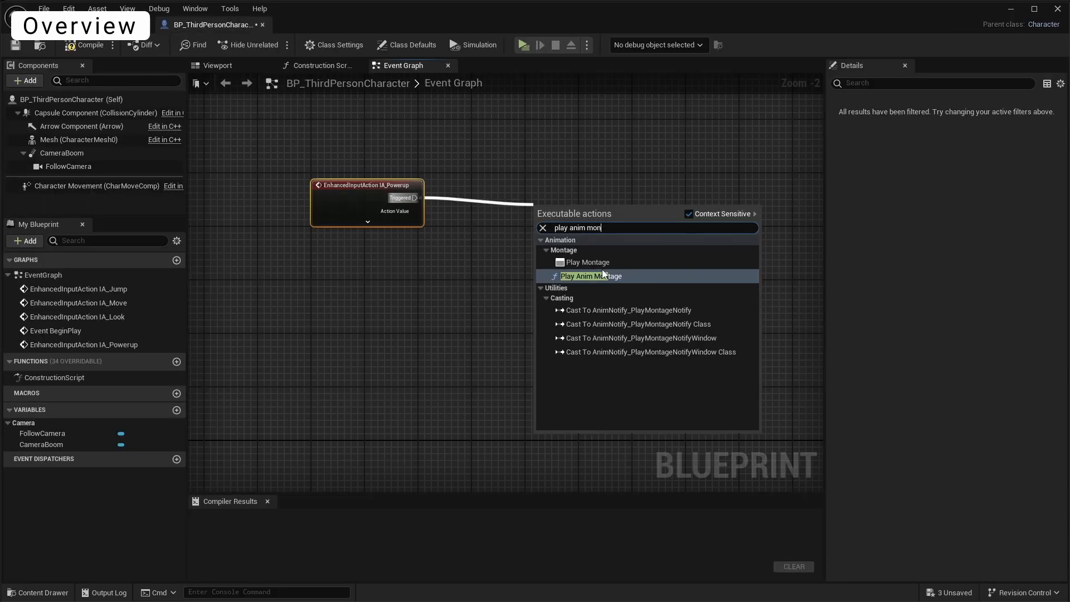
Step: Add a Play Montage node to the IA_Powerup event, connect the character's Mesh to it and select the sword-and-shield montage
{"action": "left_click", "coordinate": [609, 262]}
{"action": "scroll", "coordinate": [446, 223], "scroll_direction": "up", "scroll_amount": 2}
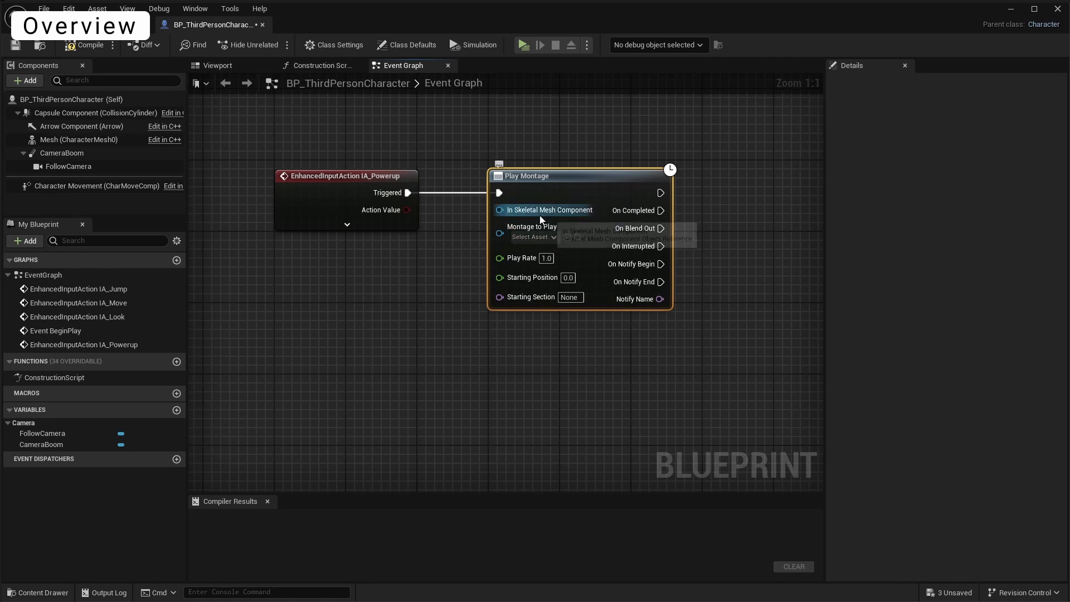
{"action": "left_click_drag", "start_coordinate": [51, 146], "coordinate": [412, 251]}
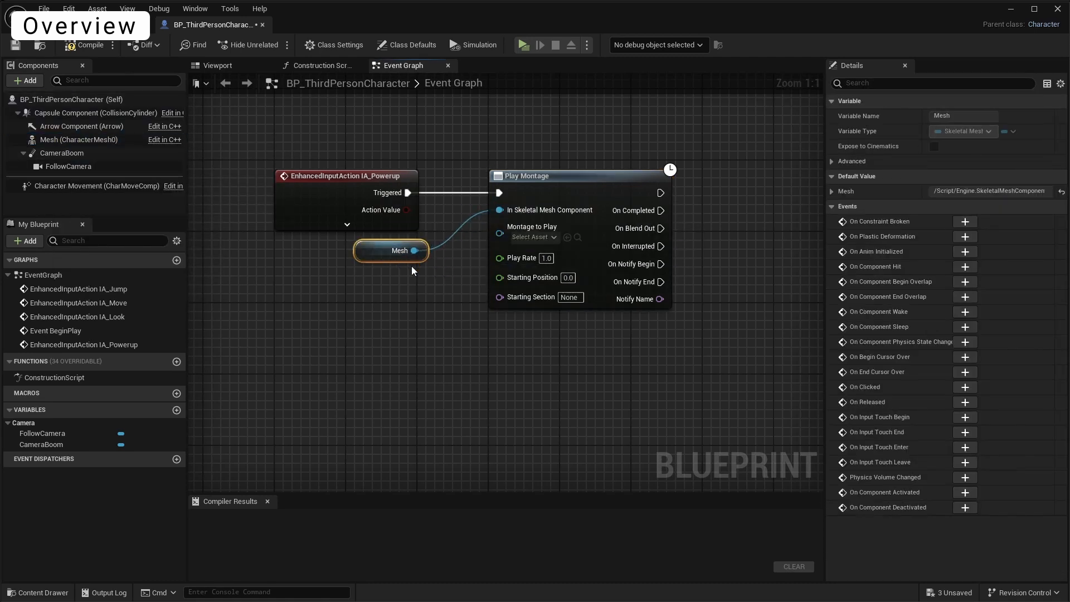
{"action": "left_click", "coordinate": [543, 238]}
{"action": "left_click", "coordinate": [587, 313]}
Step: Play-test the character by running forward and triggering the power-up animation
{"action": "left_click", "coordinate": [523, 45]}
{"action": "key", "text": "w"}
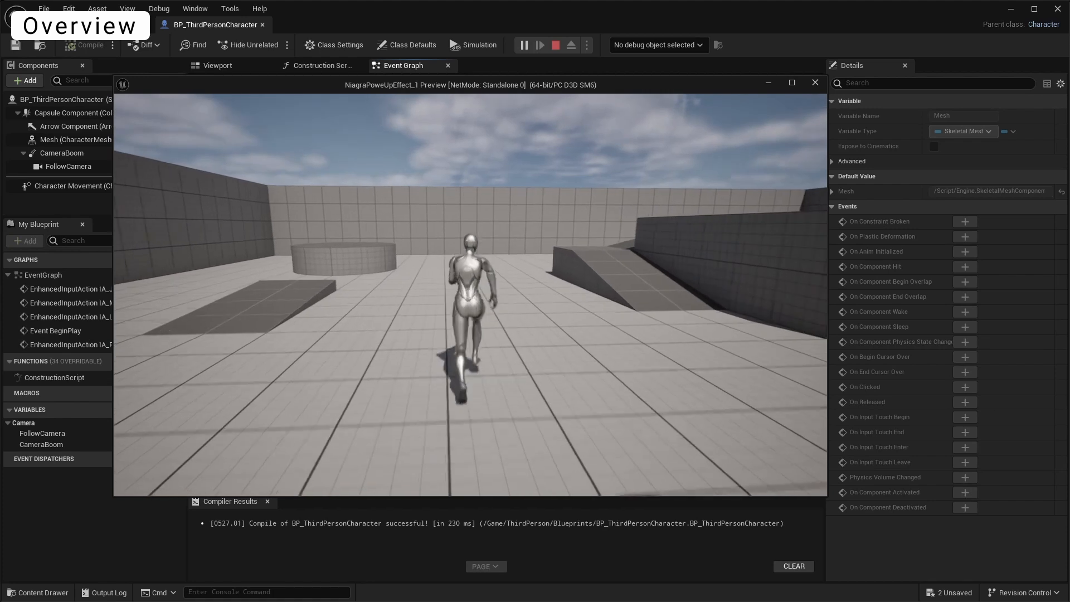
{"action": "key", "text": "p"}
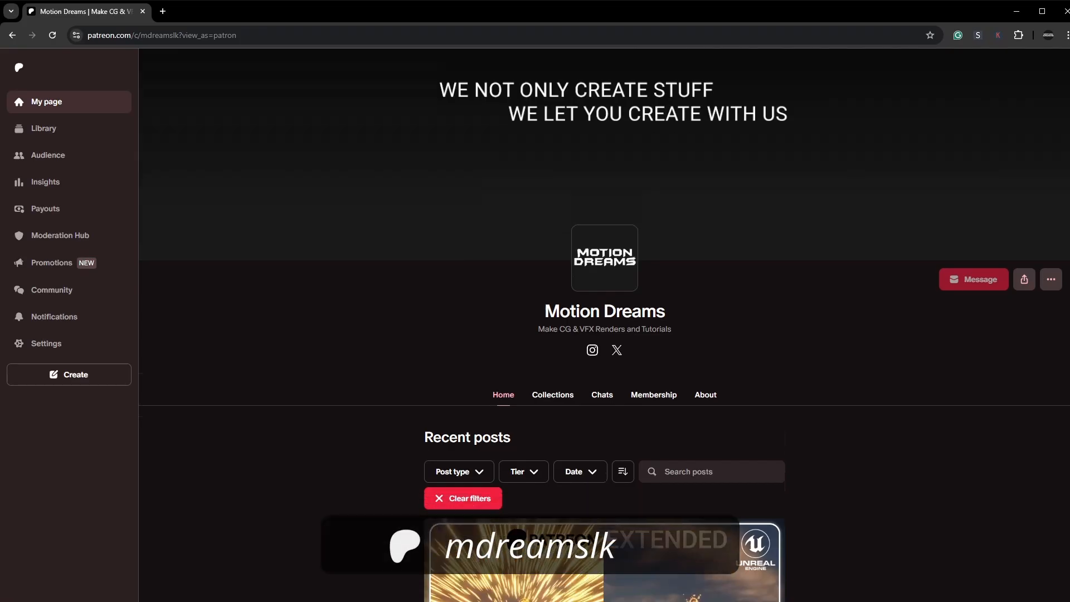
Step: Browse the Motion Dreams Patreon page and skim through the Power Up Effect in UE5 extended tutorial video
{"action": "scroll", "coordinate": [604, 334], "scroll_direction": "down", "scroll_amount": 8}
{"action": "left_click", "coordinate": [649, 306]}
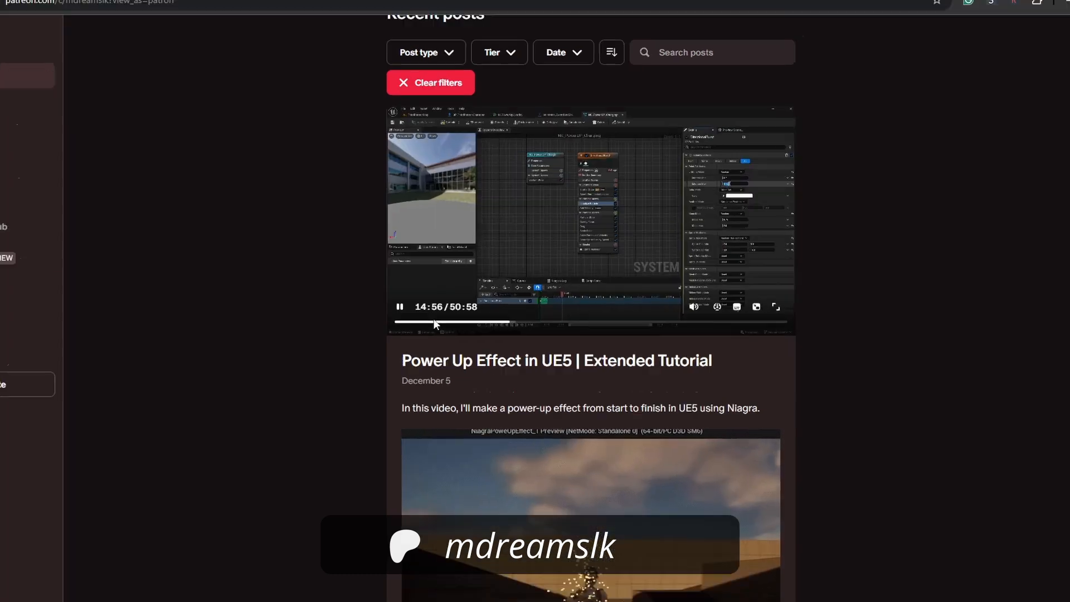
{"action": "left_click", "coordinate": [454, 319]}
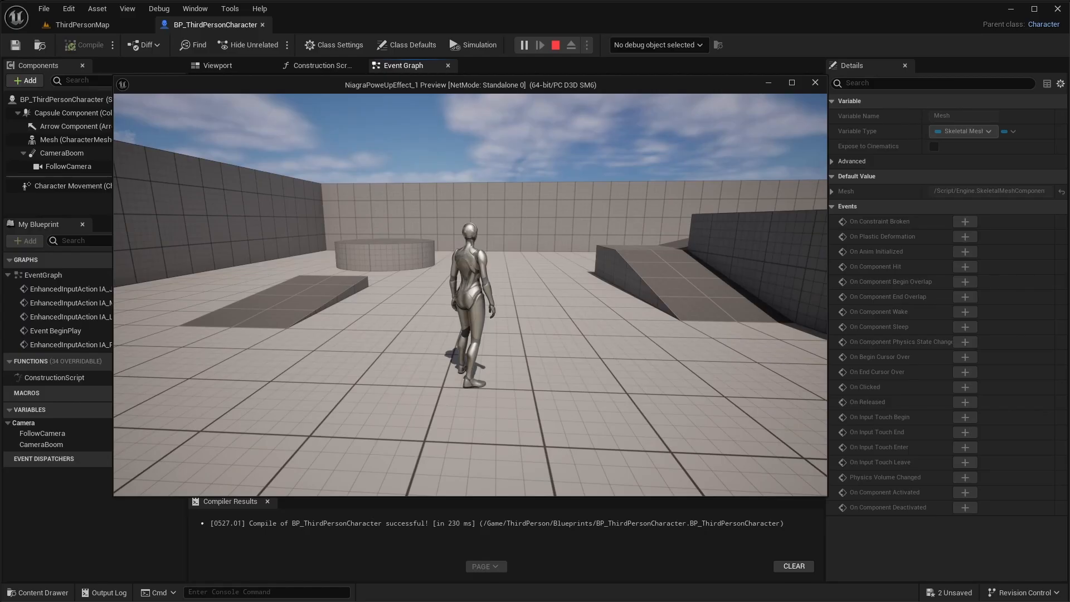
Step: Stop the game preview, then create a folder named PowerUpEffect in the project's Content folder and open it
{"action": "key", "text": "Escape"}
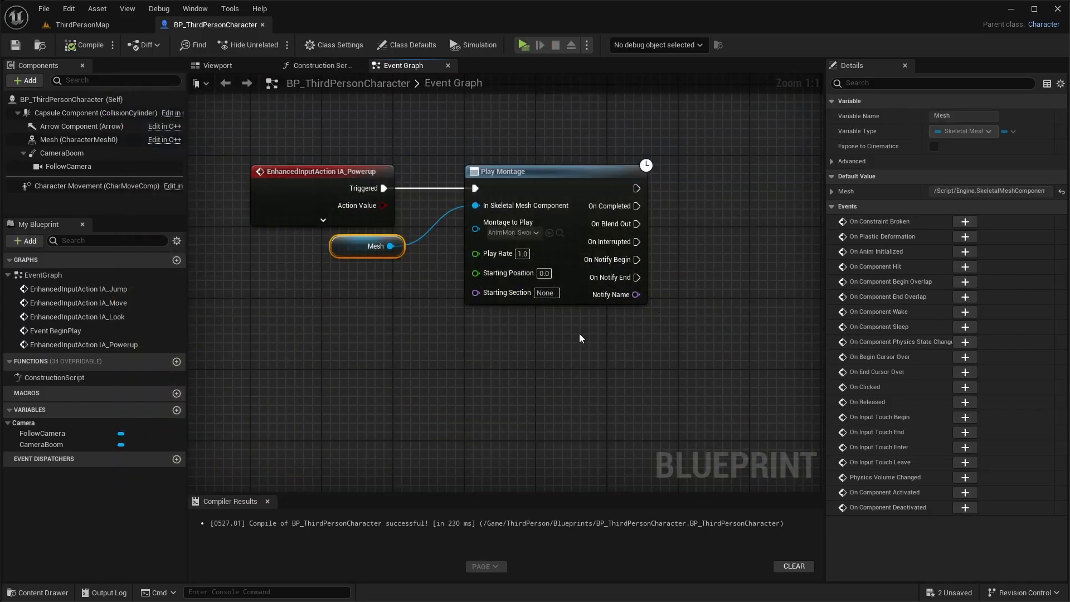
{"action": "left_click", "coordinate": [83, 25]}
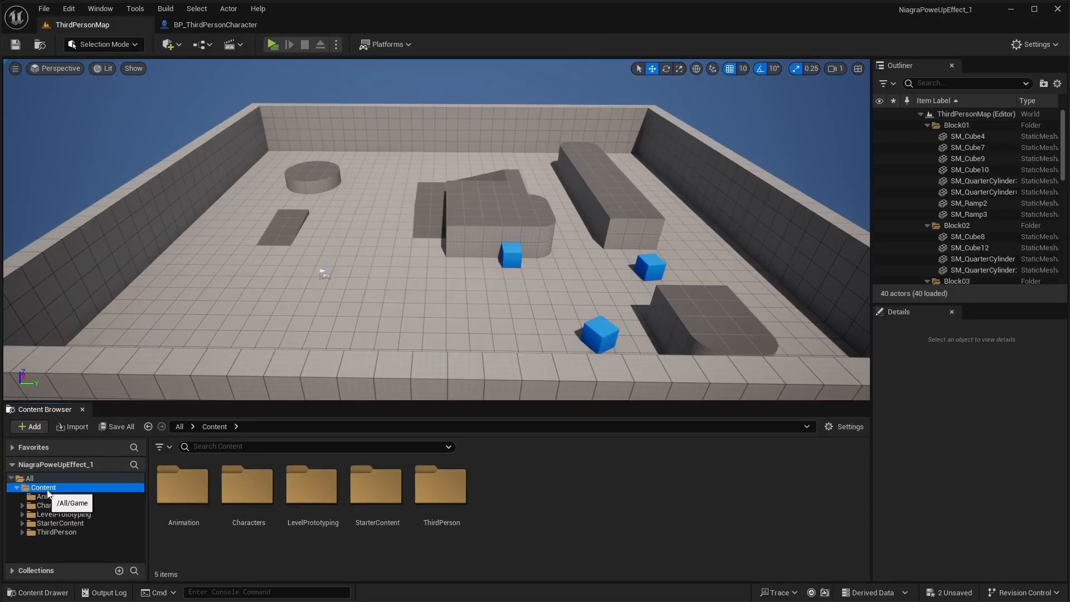
{"action": "right_click", "coordinate": [563, 506]}
{"action": "left_click", "coordinate": [611, 140]}
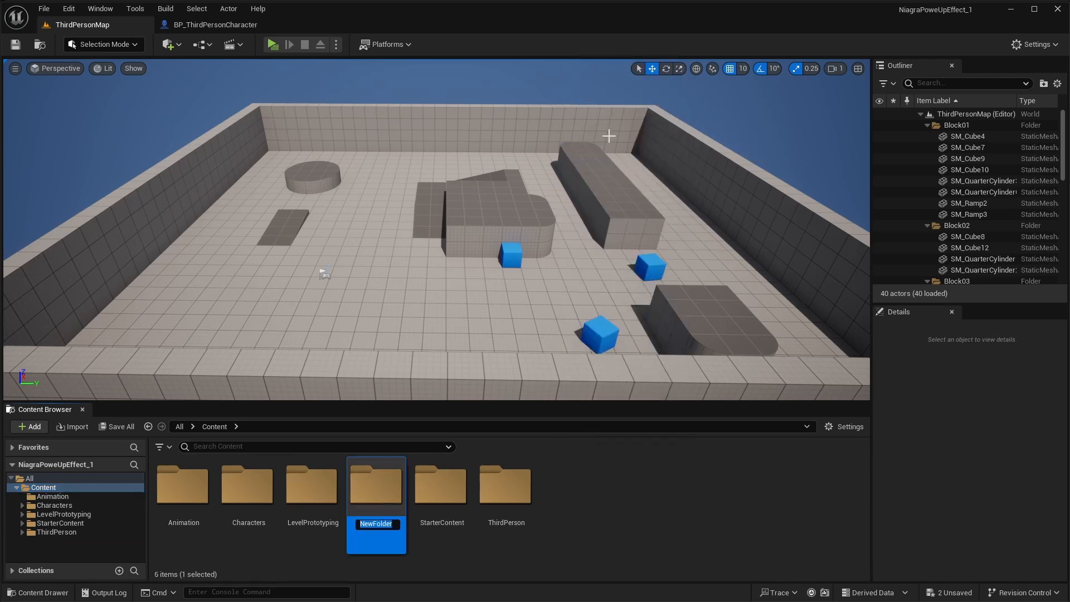
{"action": "type", "text": "PowerUpEffe"}
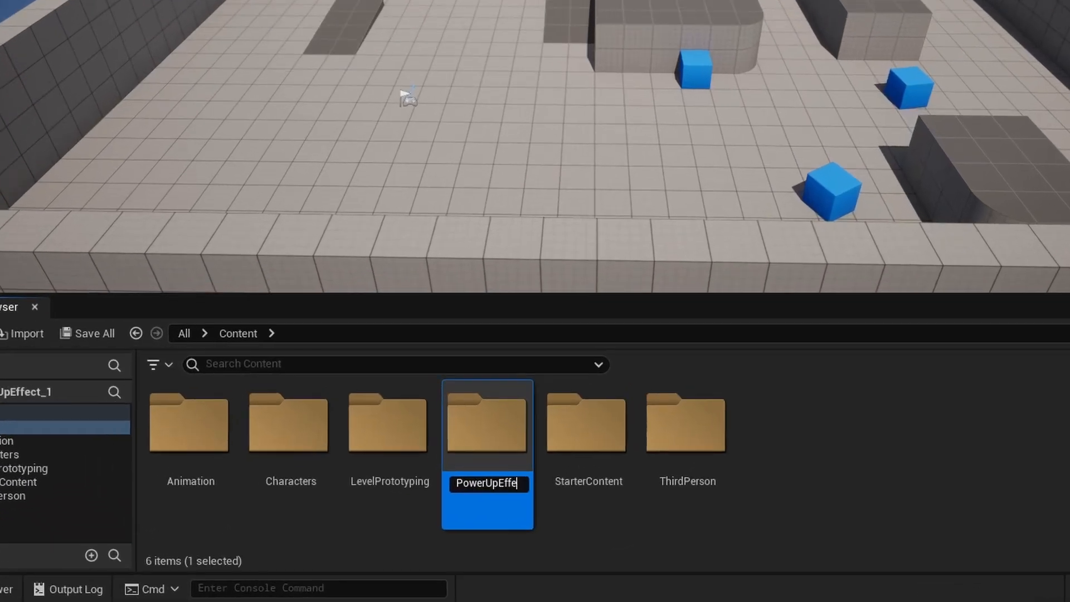
{"action": "double_click", "coordinate": [508, 446]}
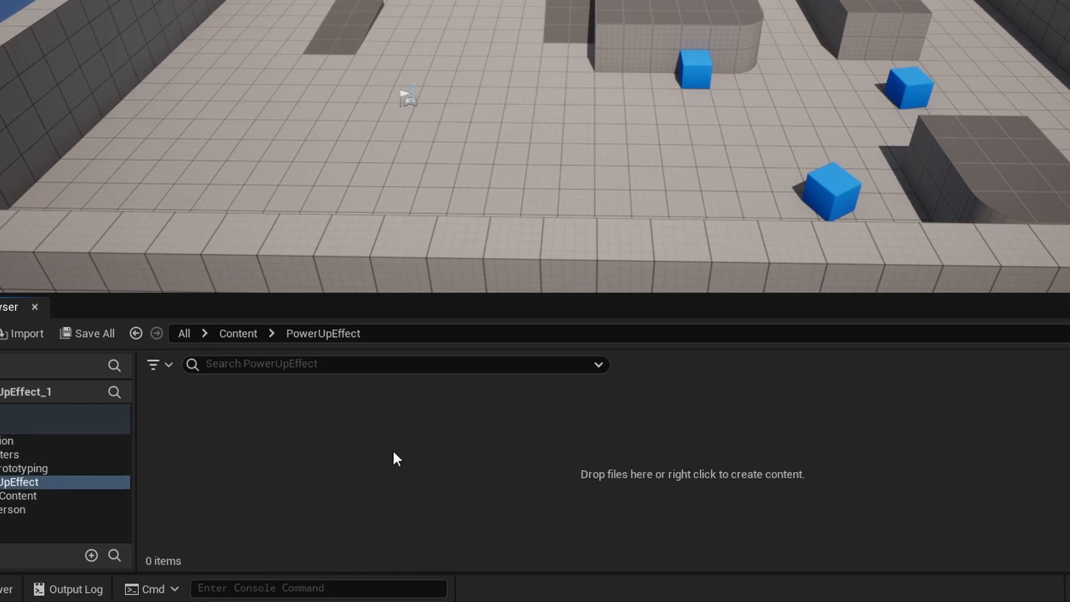
Step: Create a material named M_PowerUpOverlay in the PowerUpEffect folder and open it for editing
{"action": "right_click", "coordinate": [394, 458]}
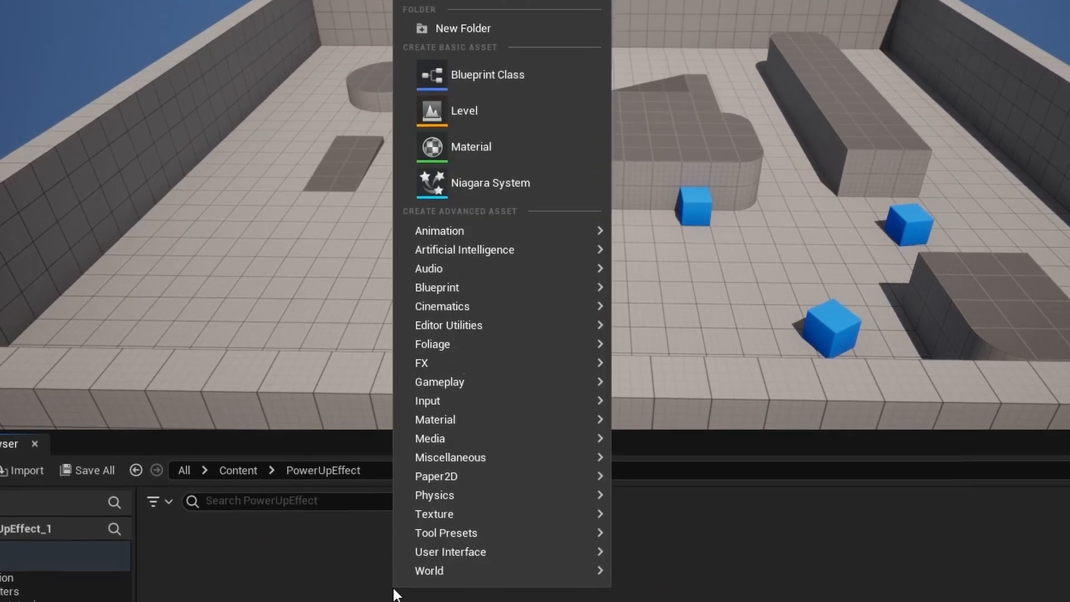
{"action": "left_click", "coordinate": [514, 149]}
{"action": "type", "text": "M_PowerUp"}
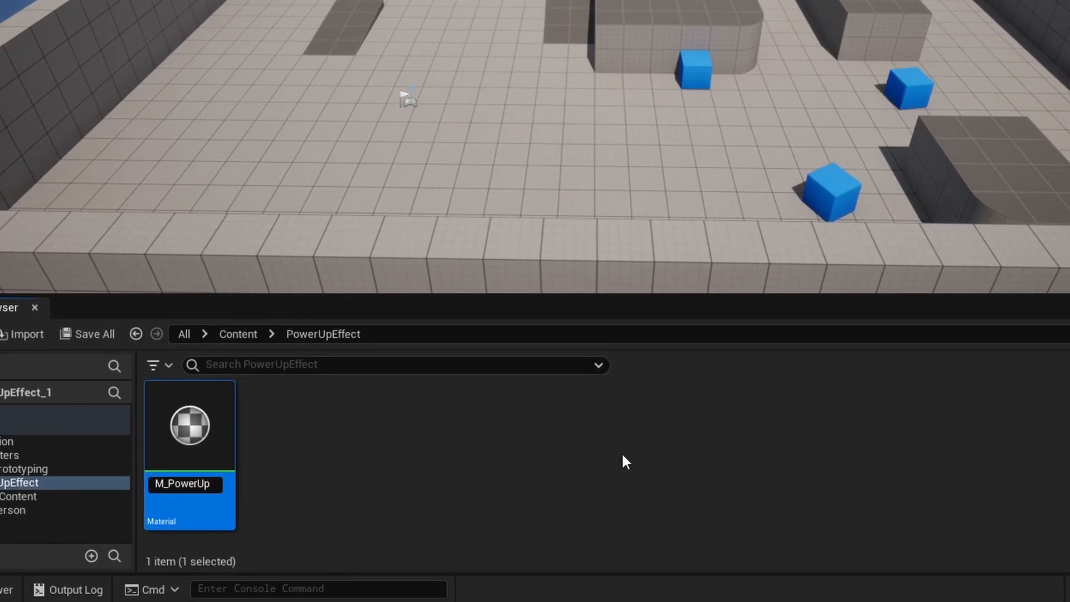
{"action": "key", "text": "Return"}
{"action": "double_click", "coordinate": [190, 426]}
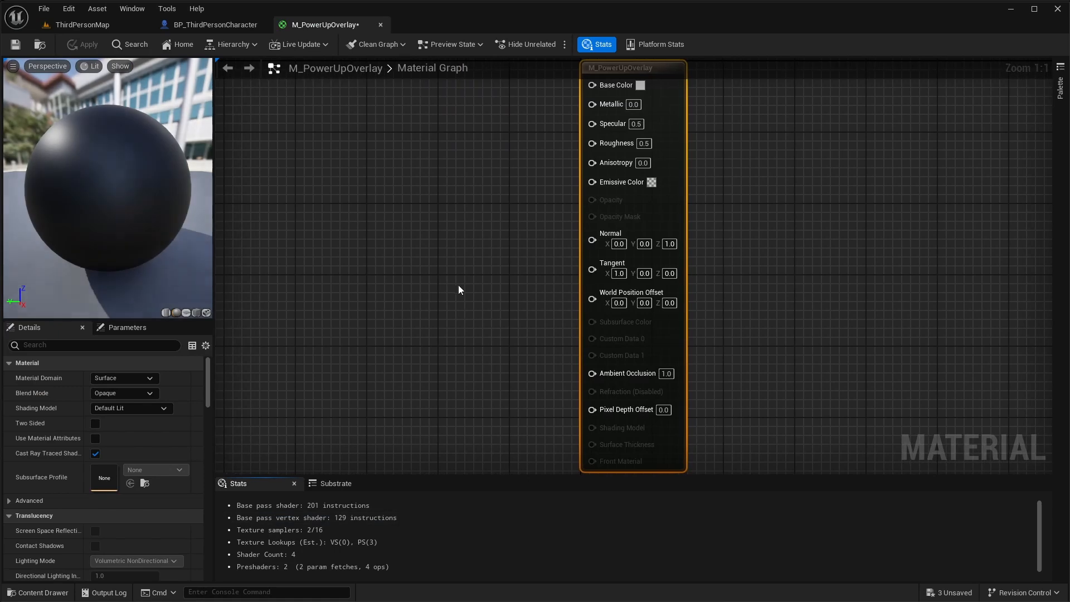
Step: Add a Fresnel node to the material graph and preview its output on the sphere
{"action": "right_click", "coordinate": [447, 209]}
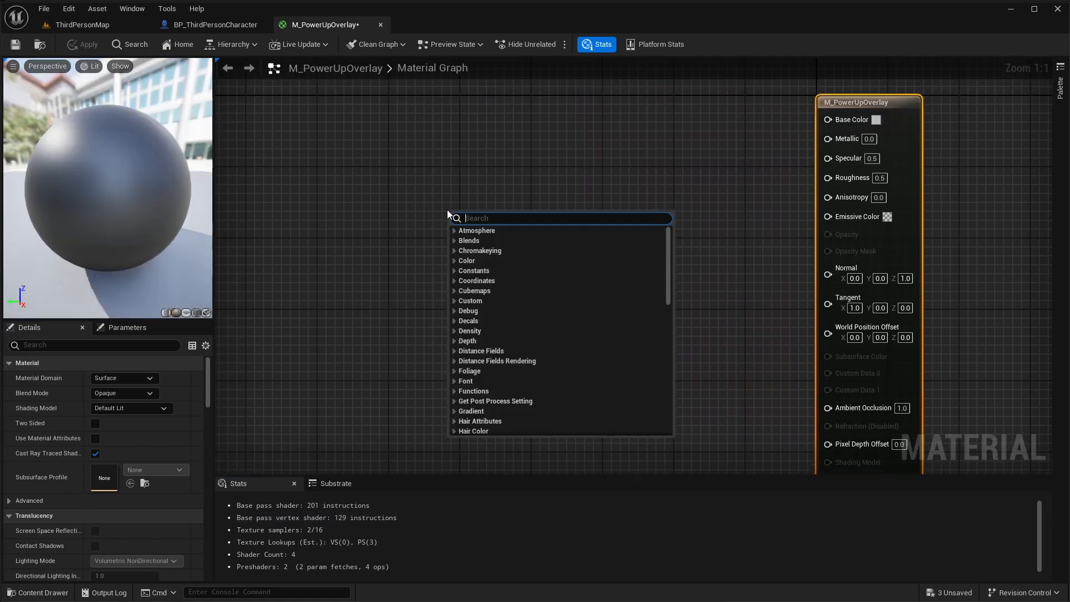
{"action": "type", "text": "fres"}
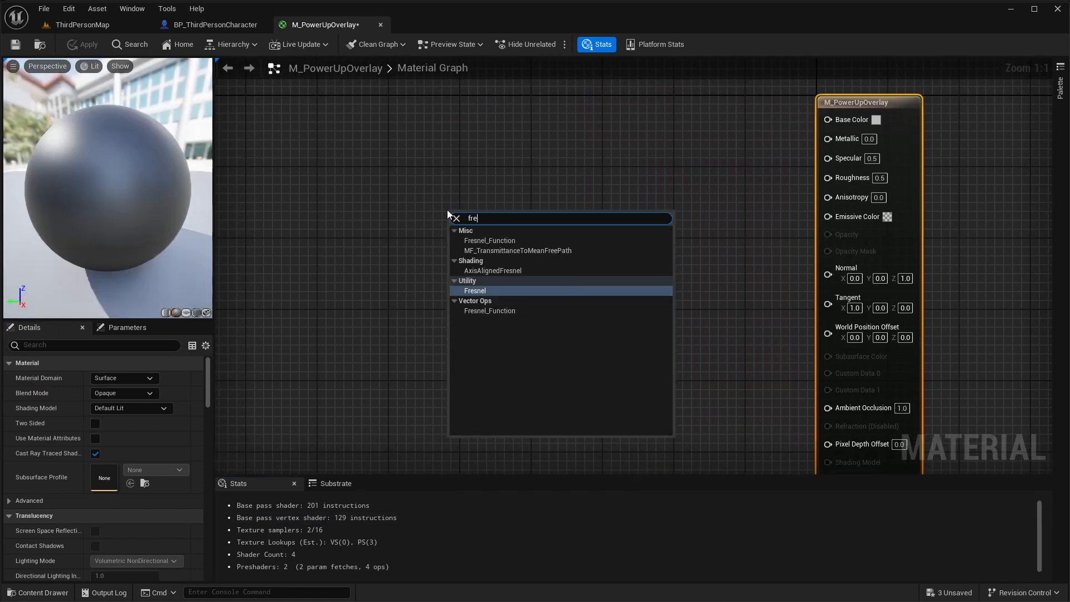
{"action": "left_click", "coordinate": [486, 260]}
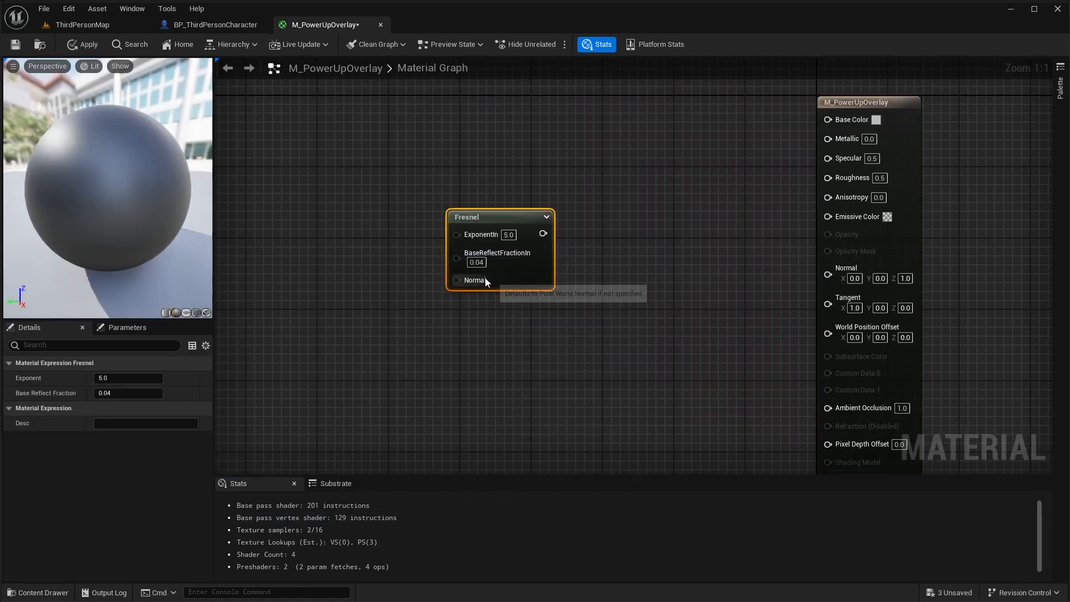
{"action": "right_click", "coordinate": [456, 211]}
{"action": "left_click", "coordinate": [498, 248]}
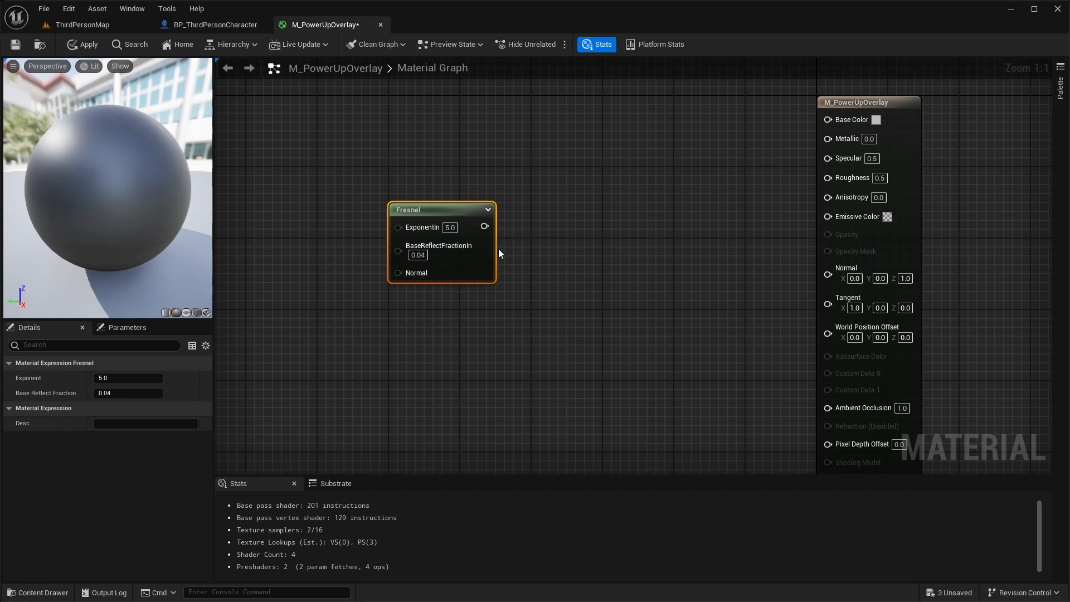
{"action": "left_click_drag", "start_coordinate": [151, 209], "coordinate": [137, 215]}
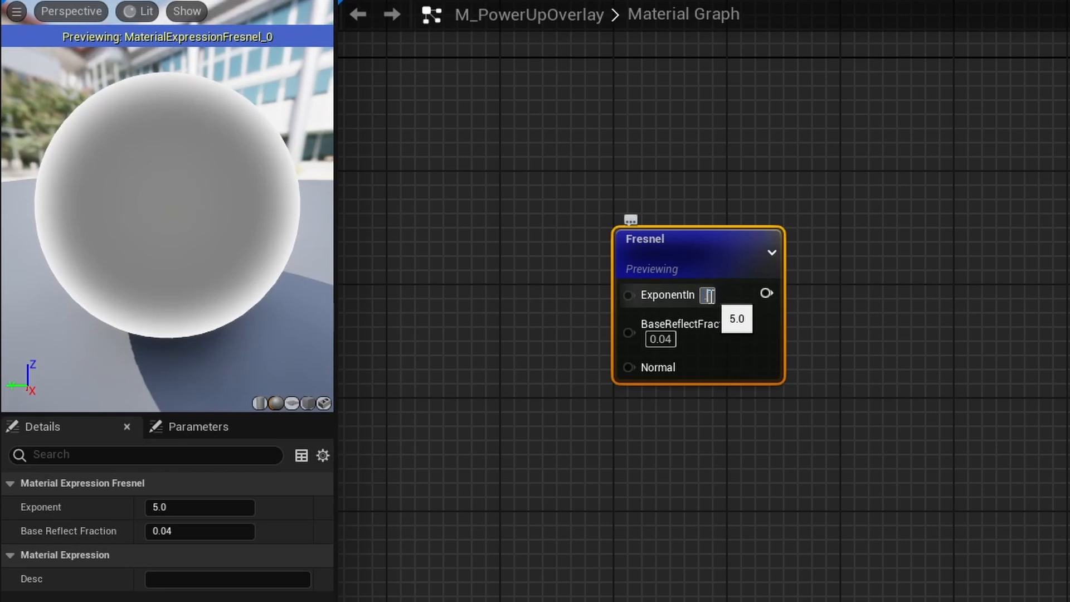
Step: Set the Fresnel node's exponent to 0.5 and its base reflect fraction to 0.05
{"action": "left_click", "coordinate": [708, 295]}
{"action": "type", "text": "0.5"}
{"action": "key", "text": "Return"}
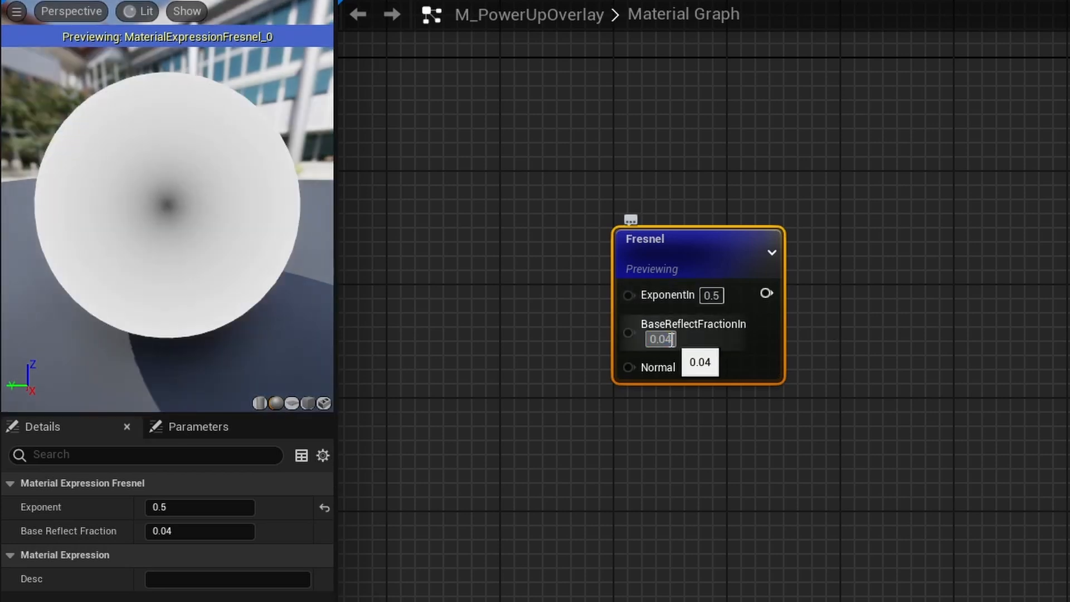
{"action": "left_click", "coordinate": [667, 338]}
{"action": "type", "text": "0.05"}
{"action": "key", "text": "Return"}
Step: Add a Power node fed by the Fresnel output, set its exponent to 5 and preview it
{"action": "right_click", "coordinate": [865, 283]}
{"action": "type", "text": "pow"}
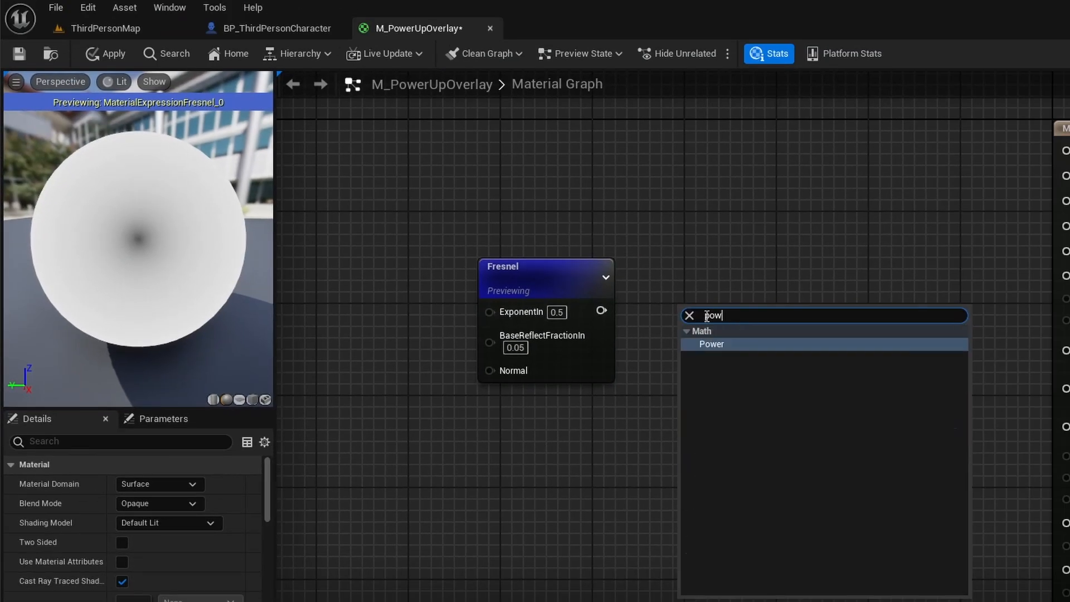
{"action": "left_click", "coordinate": [713, 343]}
{"action": "left_click_drag", "start_coordinate": [601, 310], "coordinate": [697, 310]}
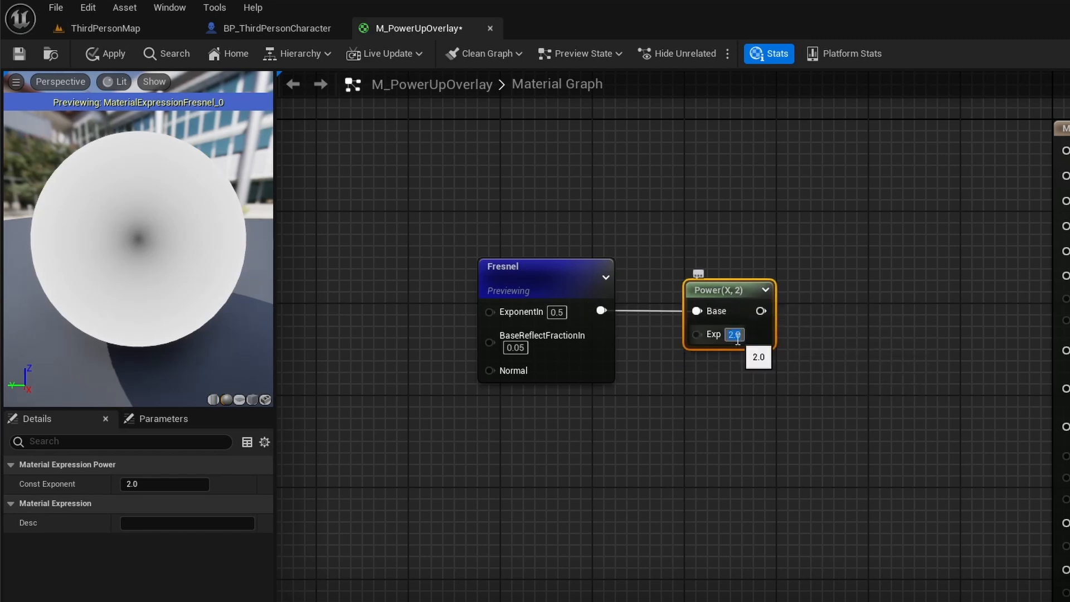
{"action": "key", "text": "Return"}
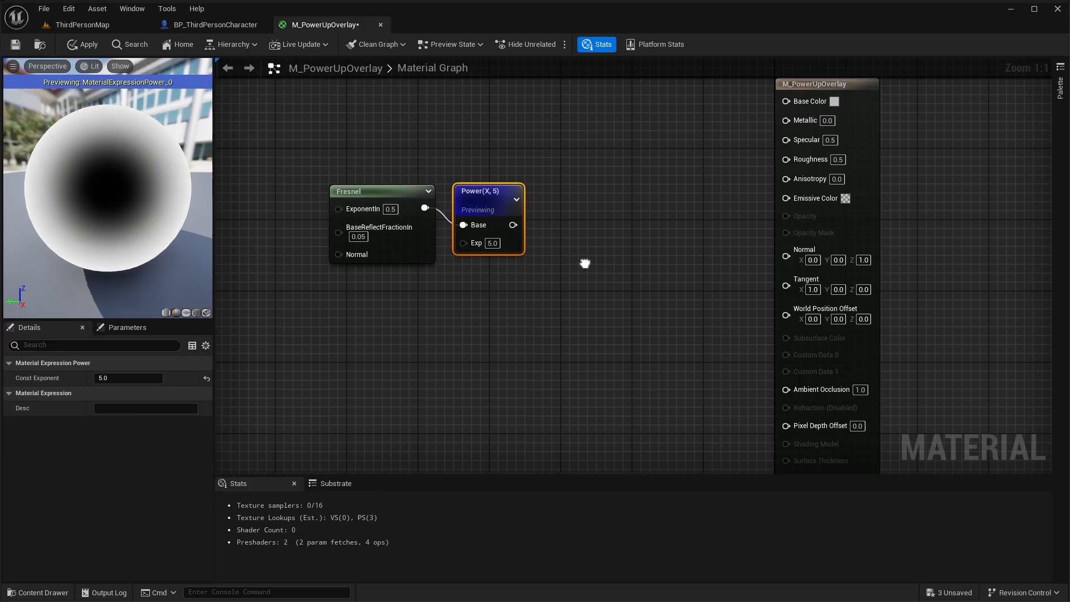
Step: Connect the Power node's output to the material's Opacity input
{"action": "right_click_drag", "start_coordinate": [585, 262], "coordinate": [584, 266]}
{"action": "left_click_drag", "start_coordinate": [613, 81], "coordinate": [739, 192]}
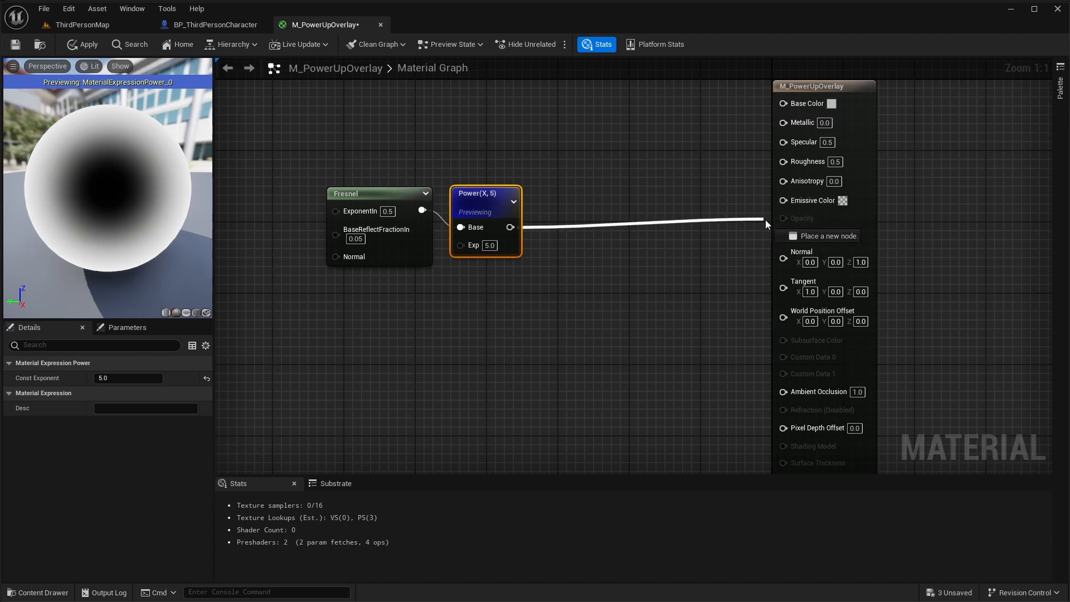
{"action": "left_click_drag", "start_coordinate": [784, 221], "coordinate": [784, 219]}
{"action": "right_click_drag", "start_coordinate": [506, 336], "coordinate": [637, 331]}
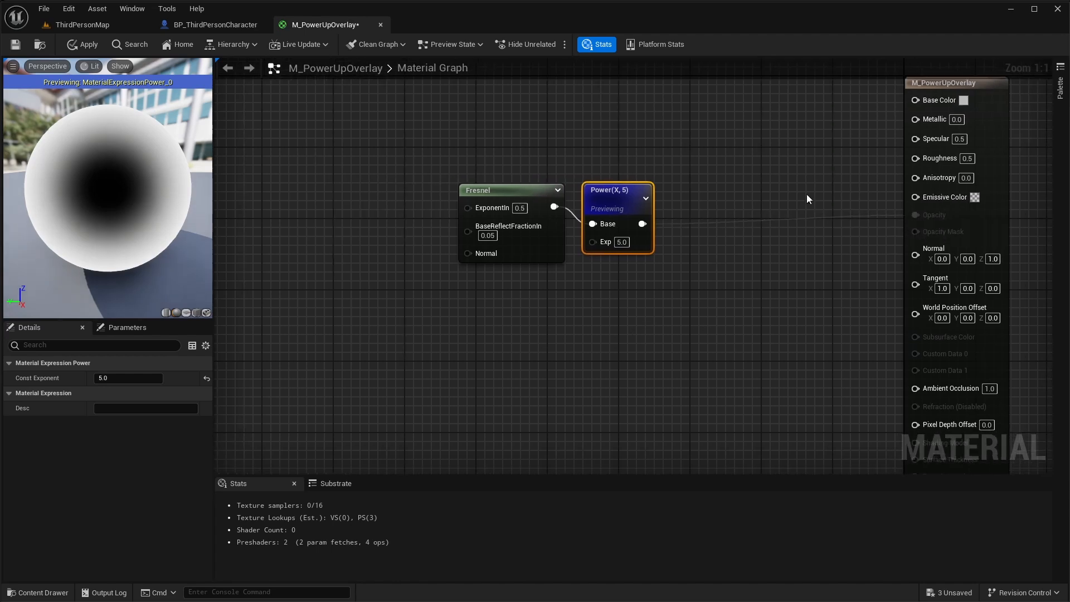
Step: Set the M_PowerUpOverlay material's blend mode to Translucent
{"action": "left_click", "coordinate": [946, 86]}
{"action": "right_click_drag", "start_coordinate": [797, 284], "coordinate": [712, 294]}
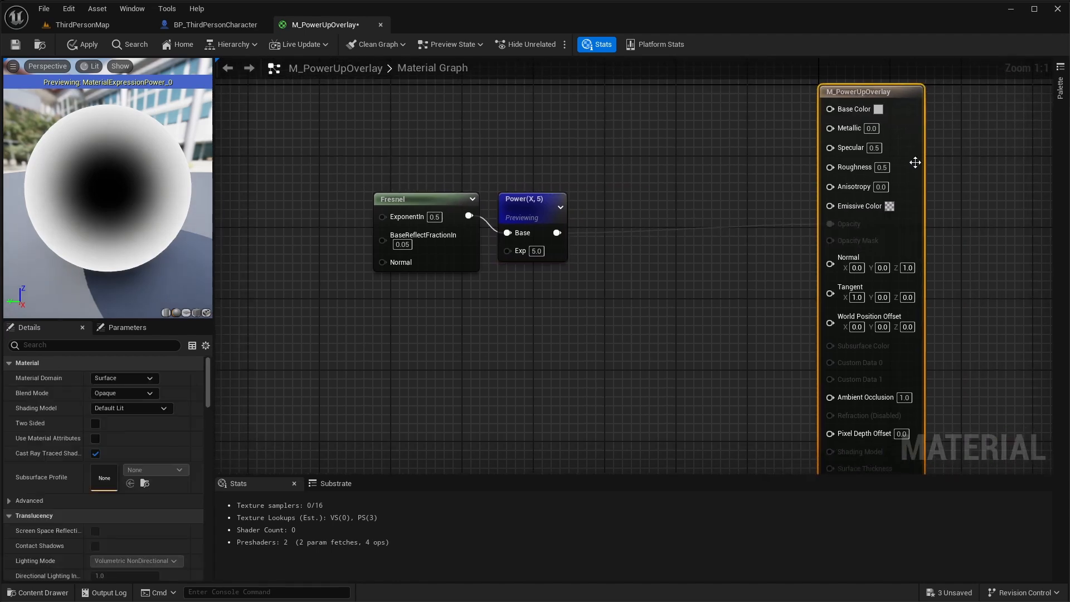
{"action": "left_click", "coordinate": [116, 392]}
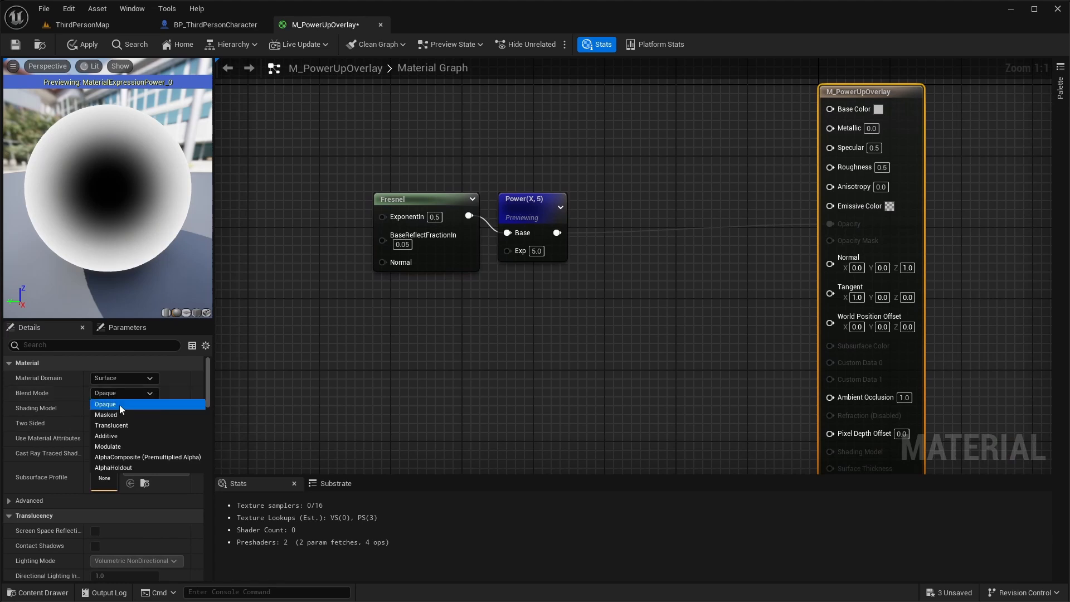
{"action": "left_click", "coordinate": [122, 425]}
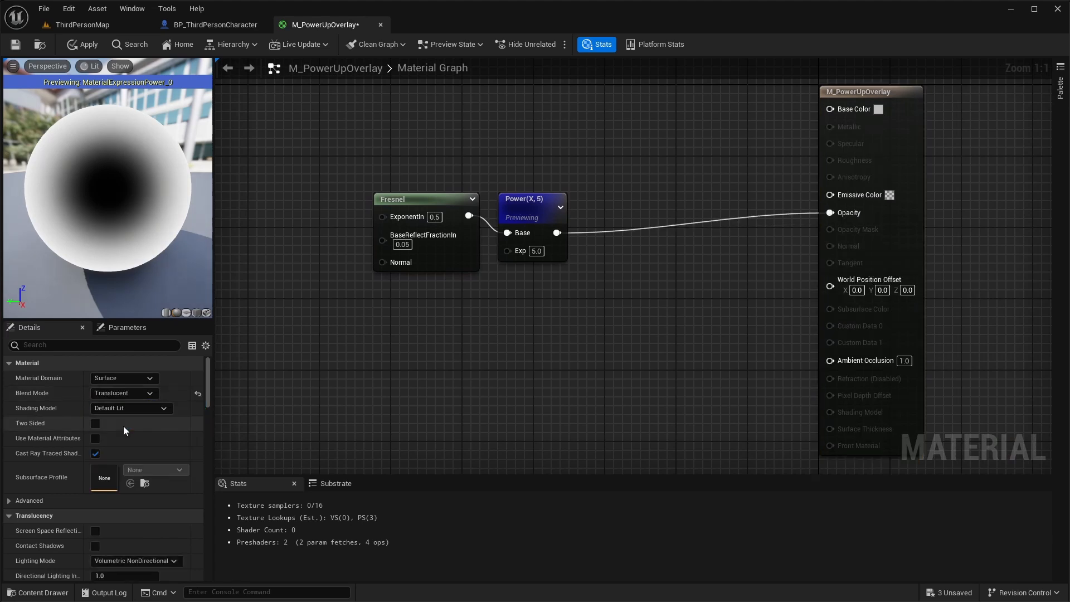
Step: Add a Multiply node fed by the Power node's output and set its B value to 10
{"action": "right_click_drag", "start_coordinate": [576, 250], "coordinate": [545, 357]}
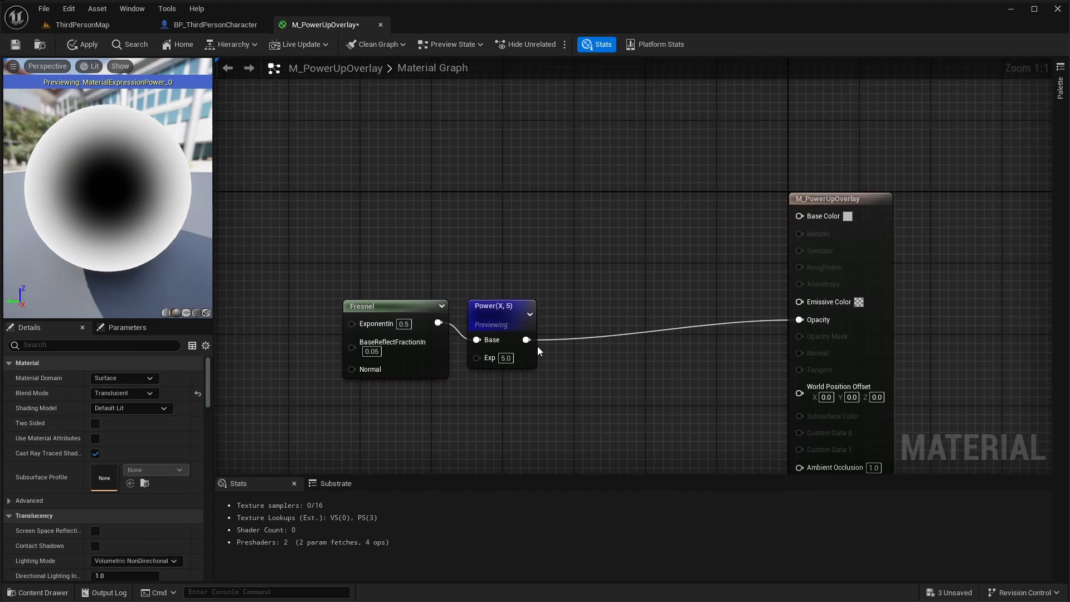
{"action": "key", "text": "m"}
{"action": "left_click", "coordinate": [631, 249]}
{"action": "left_click_drag", "start_coordinate": [526, 339], "coordinate": [634, 262]}
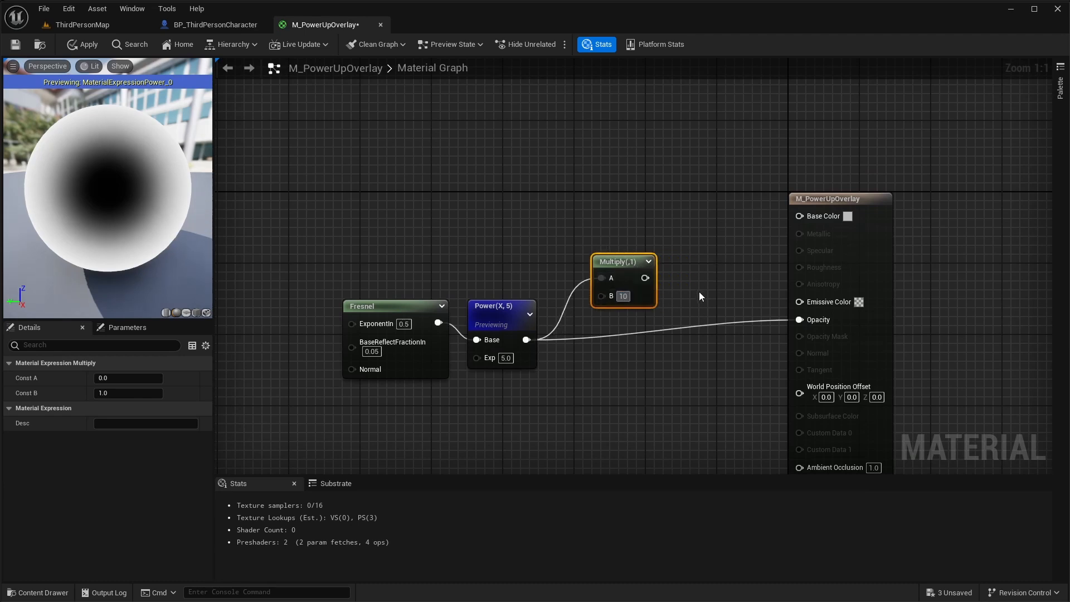
{"action": "left_click", "coordinate": [699, 290]}
{"action": "left_click_drag", "start_coordinate": [628, 266], "coordinate": [620, 269]}
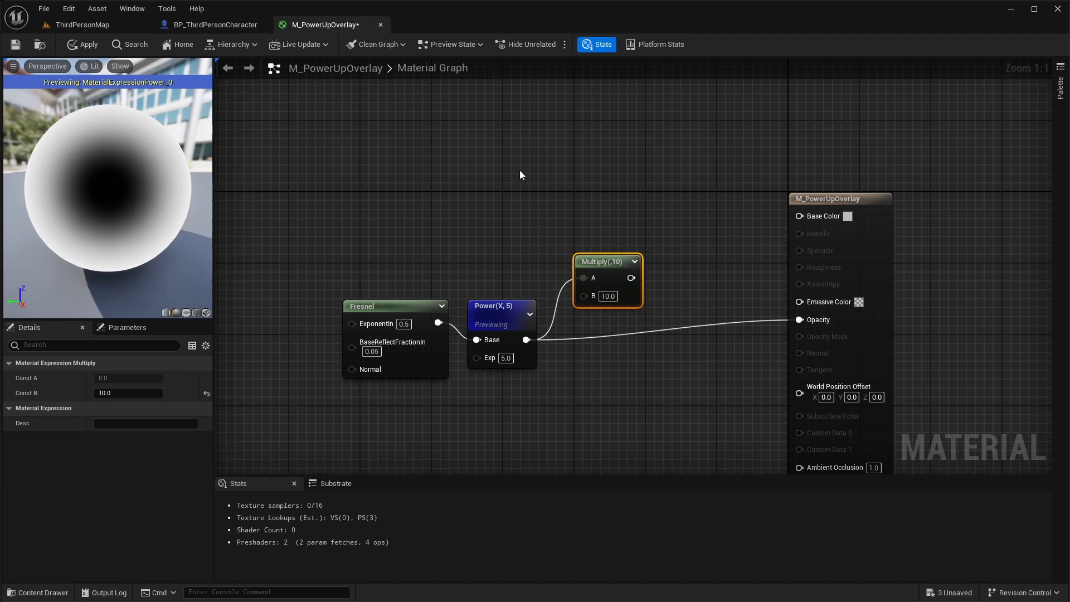
Step: Add a Constant3Vector, multiply it by the Multiply(,10) output and connect the product to the material's Emissive Color
{"action": "left_click", "coordinate": [488, 151]}
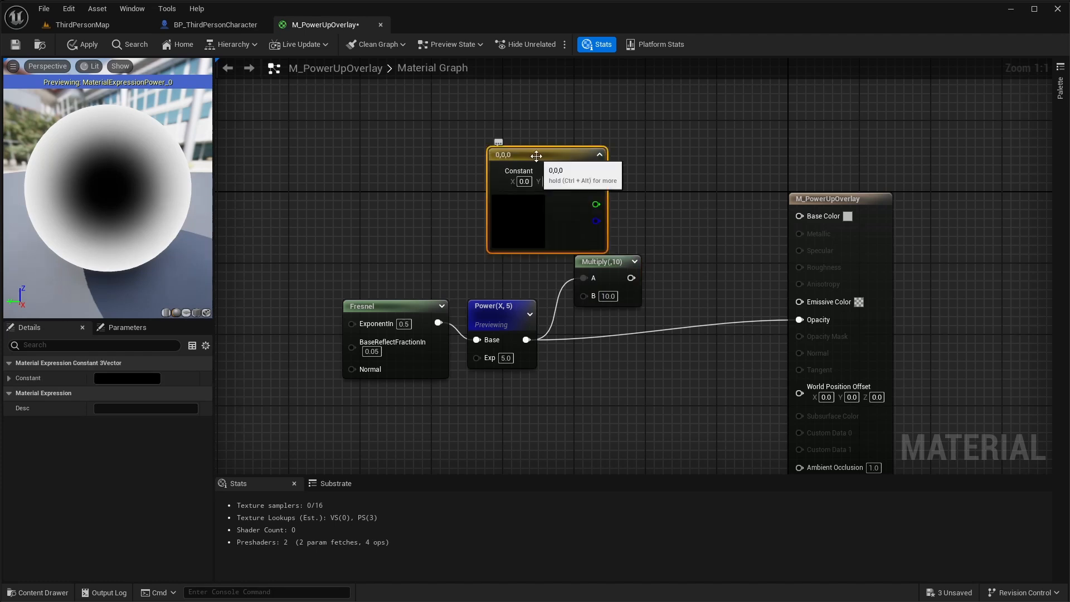
{"action": "left_click_drag", "start_coordinate": [543, 161], "coordinate": [489, 145]}
{"action": "left_click", "coordinate": [663, 180]}
{"action": "left_click_drag", "start_coordinate": [631, 277], "coordinate": [667, 223]}
{"action": "left_click_drag", "start_coordinate": [539, 153], "coordinate": [672, 202]}
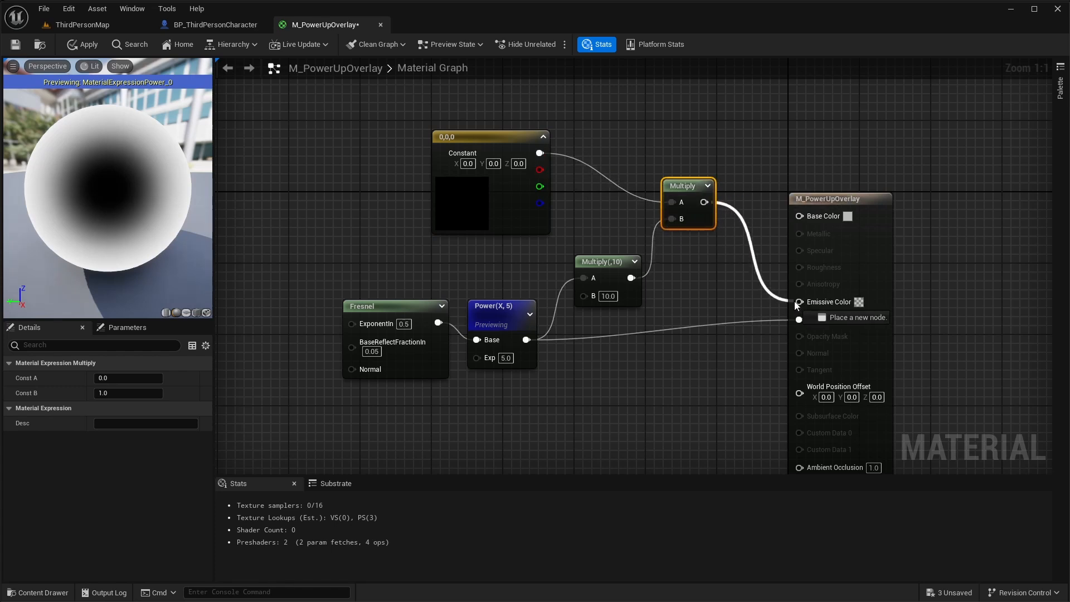
{"action": "left_click_drag", "start_coordinate": [797, 304], "coordinate": [799, 302]}
{"action": "left_click_drag", "start_coordinate": [684, 186], "coordinate": [685, 208]}
Step: Set the Constant3Vector's colour to orange, about 1.0, 0.465, 0.064
{"action": "double_click", "coordinate": [458, 204]}
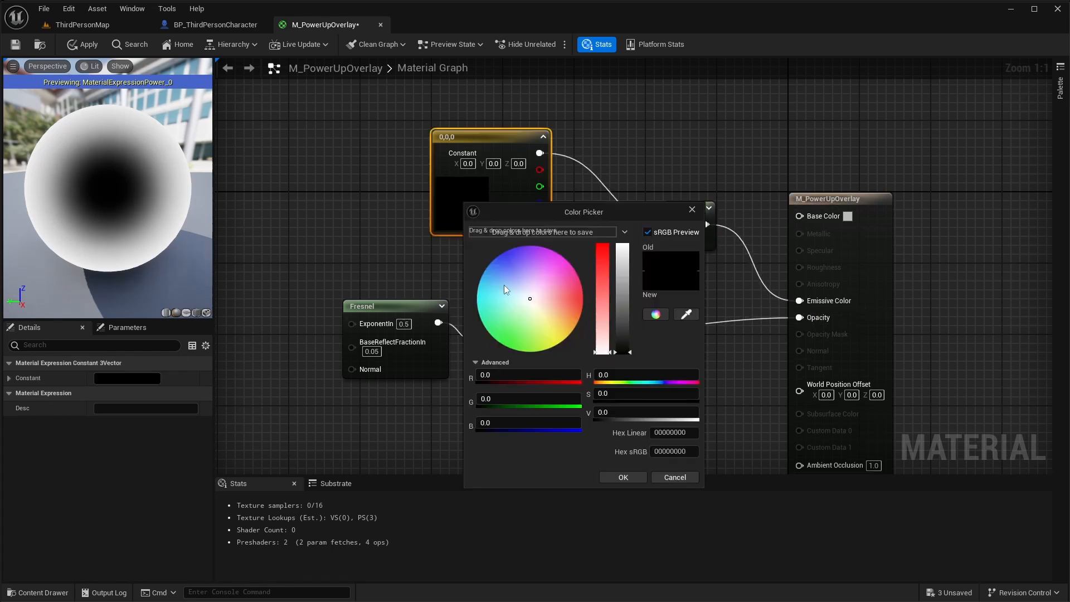
{"action": "left_click", "coordinate": [571, 316]}
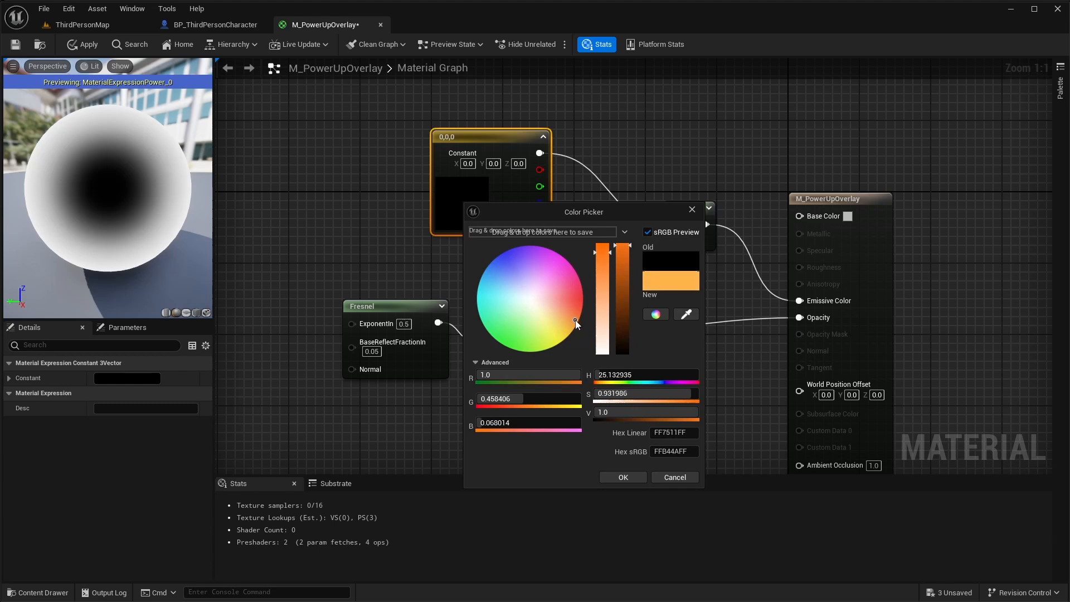
{"action": "left_click", "coordinate": [623, 477]}
Step: Stop previewing the Power node so the sphere shows the full material, and save M_PowerUpOverlay
{"action": "right_click", "coordinate": [504, 313]}
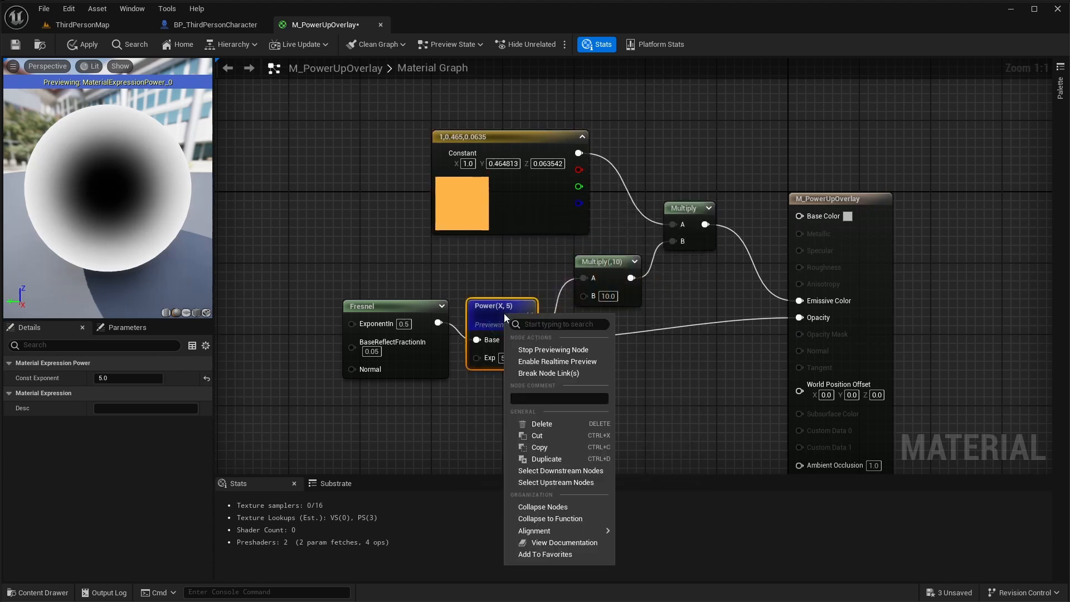
{"action": "left_click", "coordinate": [534, 350]}
{"action": "mouse_move", "coordinate": [93, 253]}
{"action": "left_mouse_down"}
{"action": "mouse_move", "coordinate": [134, 252]}
{"action": "mouse_move", "coordinate": [78, 253]}
{"action": "left_mouse_up"}
{"action": "right_click_drag", "start_coordinate": [658, 379], "coordinate": [685, 372]}
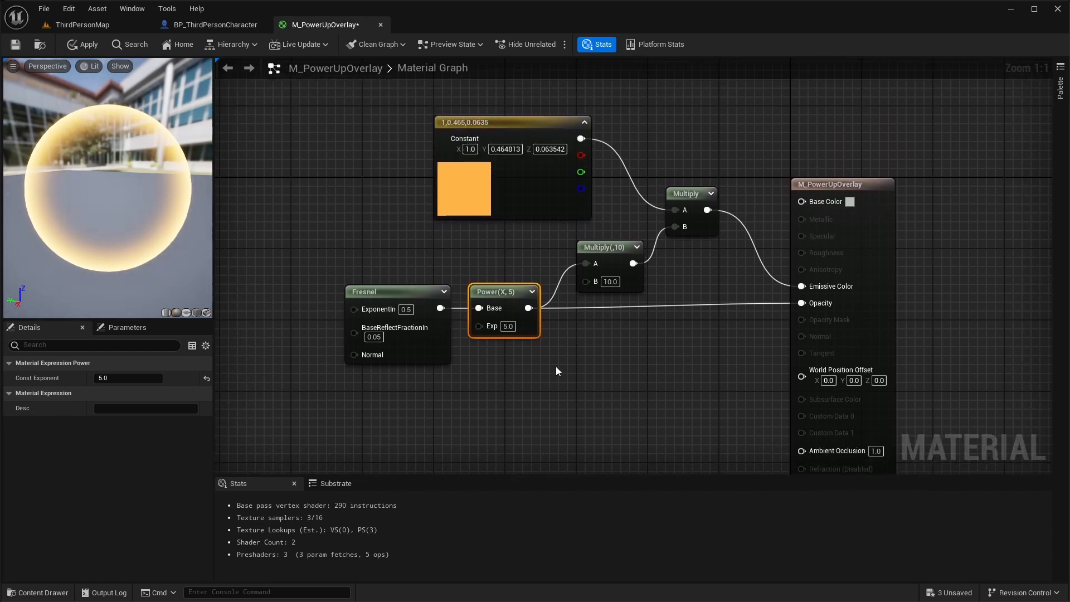
{"action": "left_click_drag", "start_coordinate": [691, 385], "coordinate": [355, 216]}
{"action": "left_click", "coordinate": [355, 216]}
{"action": "left_click", "coordinate": [17, 45]}
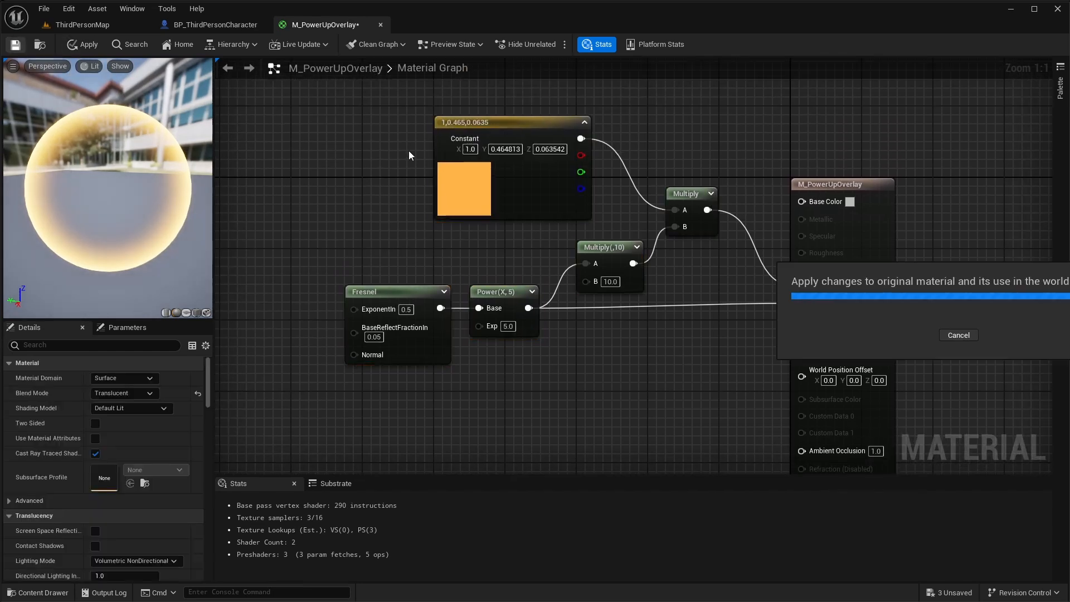
Step: In BP_ThirdPersonCharacter's event graph, add a Set Overlay Material (Mesh) node after Play Montage's execution output
{"action": "left_click", "coordinate": [200, 26]}
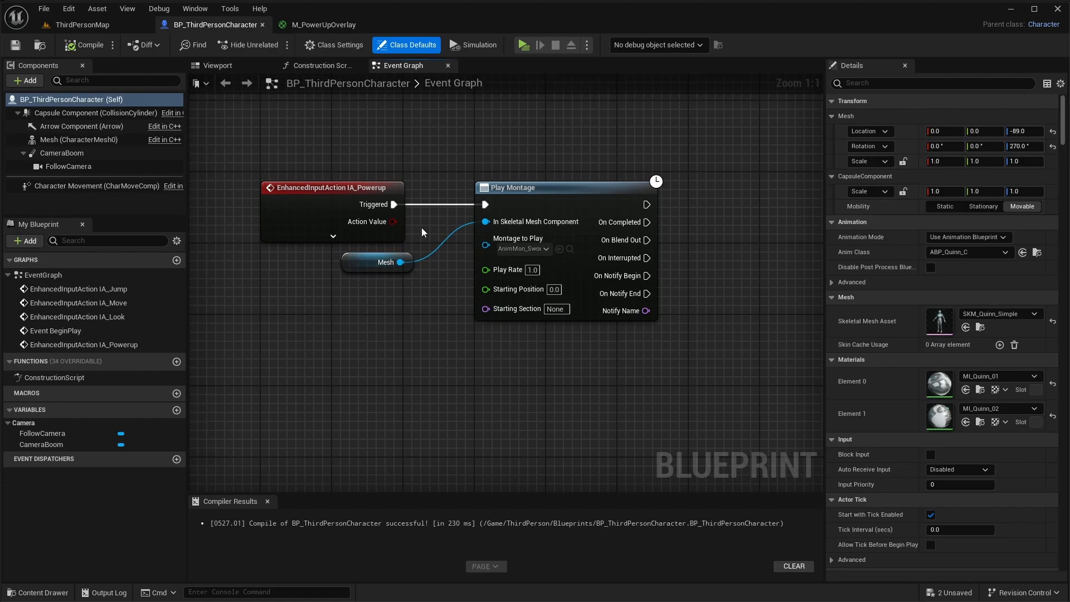
{"action": "right_click_drag", "start_coordinate": [422, 232], "coordinate": [333, 214]}
{"action": "left_click_drag", "start_coordinate": [558, 190], "coordinate": [693, 190]}
{"action": "type", "text": "set over"}
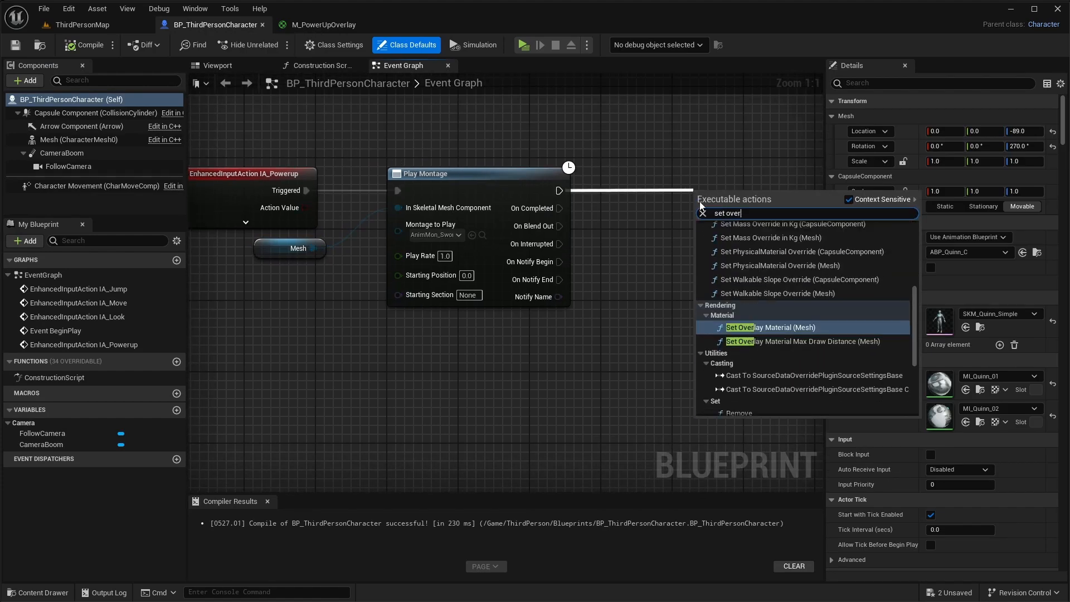
{"action": "left_click", "coordinate": [770, 327]}
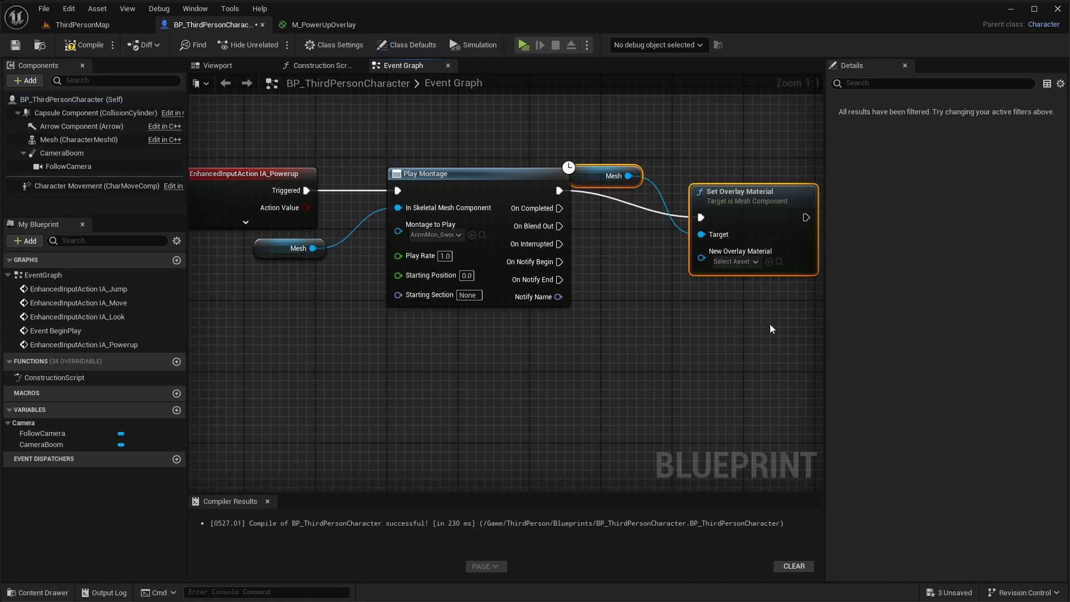
Step: Assign M_PowerUpOverlay as the Set Overlay Material node's new overlay material
{"action": "left_click", "coordinate": [689, 226]}
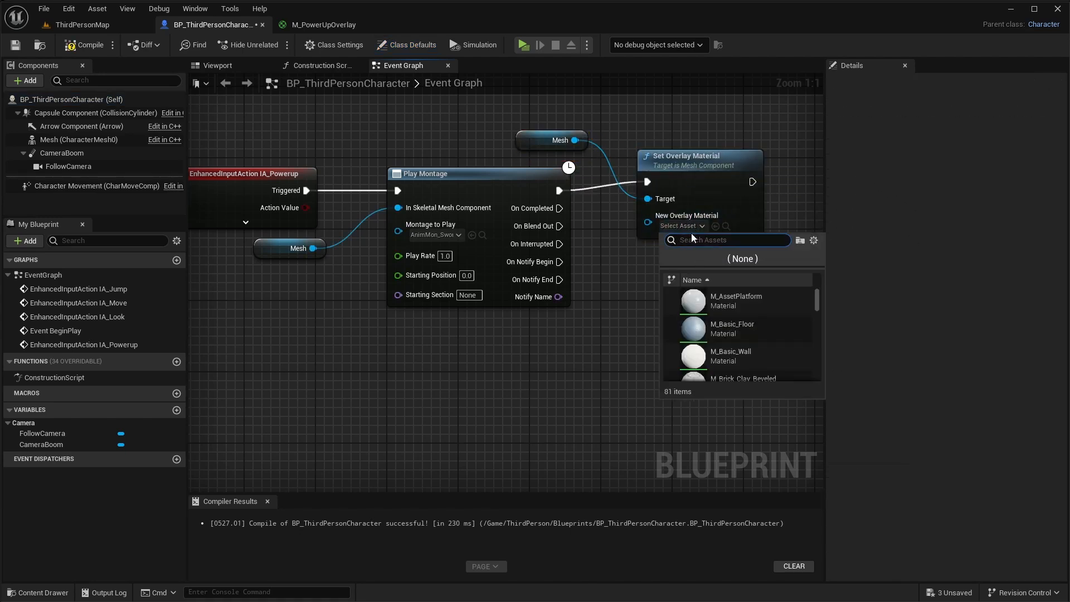
{"action": "type", "text": "power"}
{"action": "left_click", "coordinate": [764, 306]}
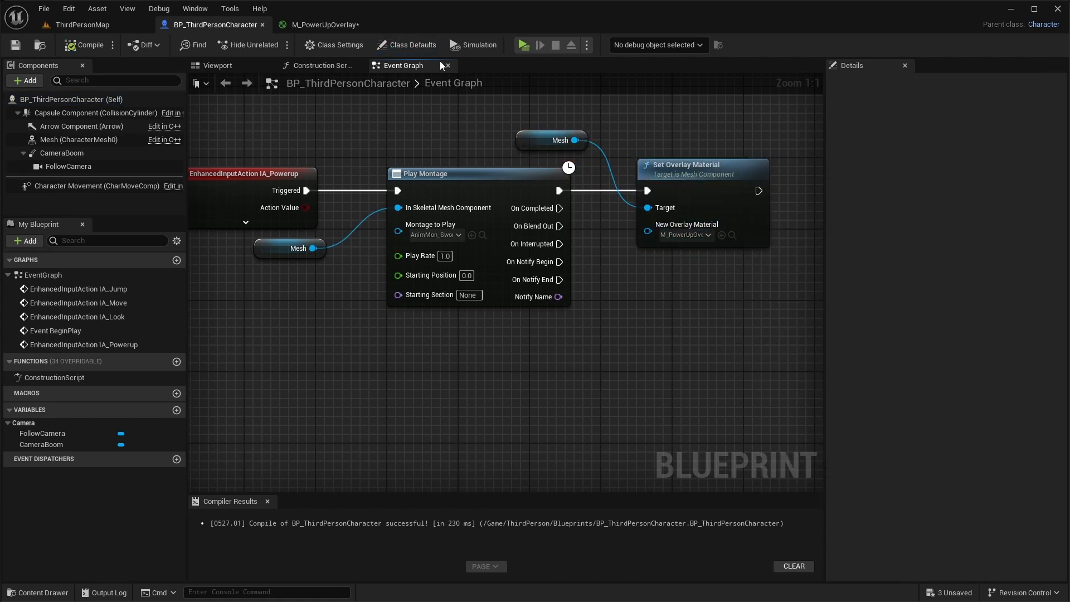
Step: Play-test the level, trigger the power-up to check the overlay on the character, and end the session
{"action": "left_click", "coordinate": [521, 45]}
{"action": "left_click", "coordinate": [504, 331]}
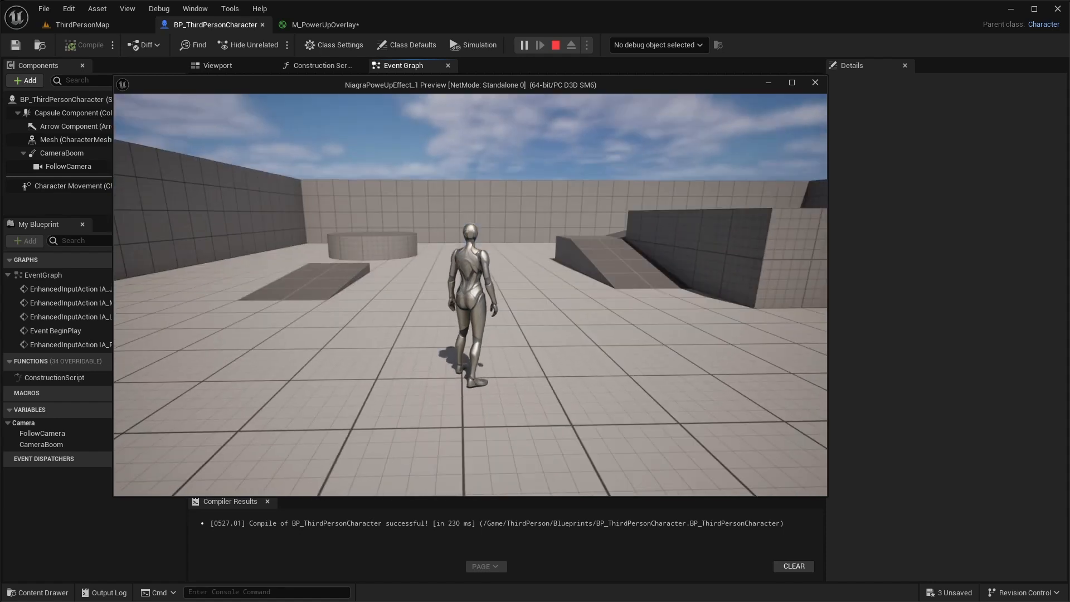
{"action": "key", "text": "w"}
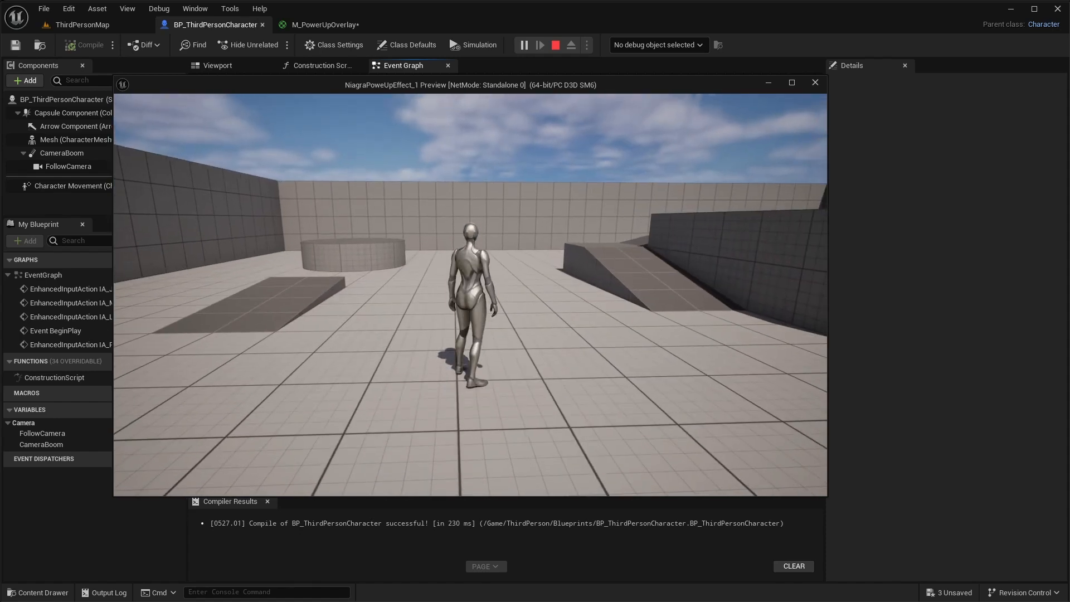
{"action": "key", "text": "p"}
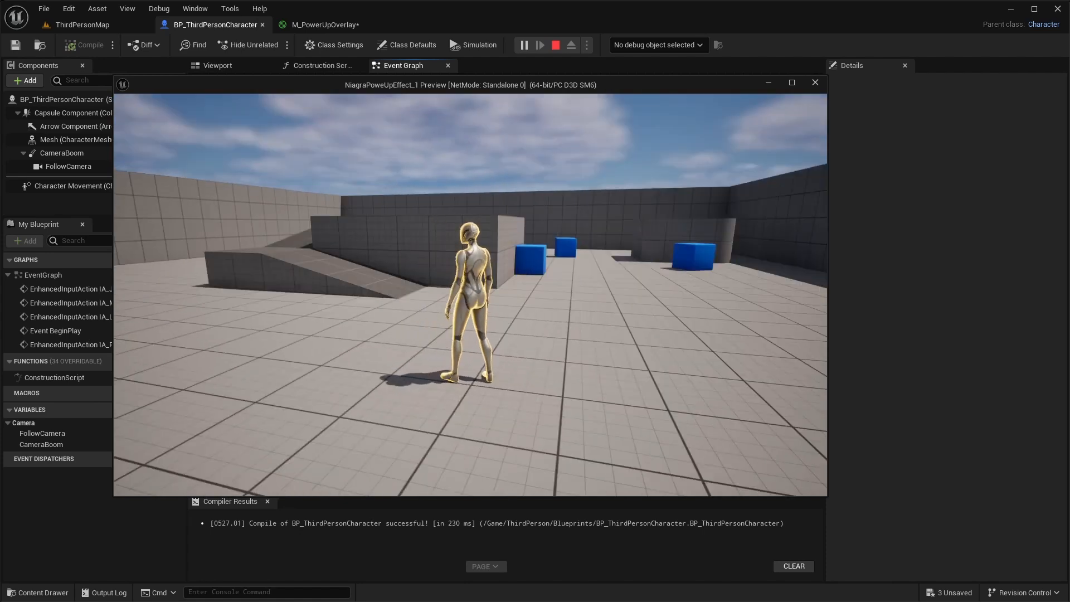
{"action": "key", "text": "Escape"}
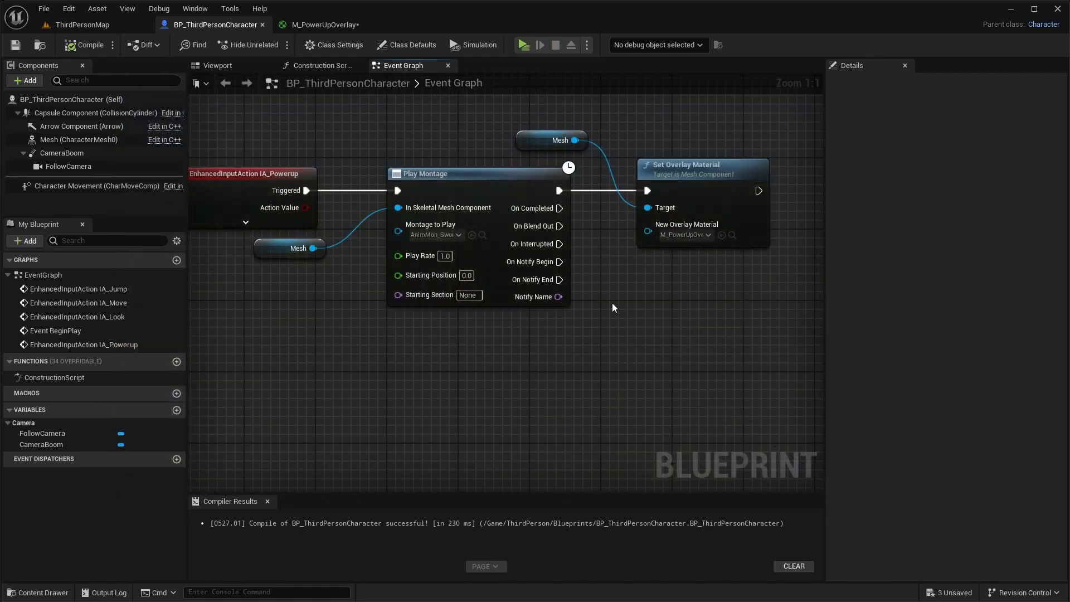
Step: Open the AnimMon_SwordAndShieldPowerUp montage from the Animation folder, pause it and move the playhead to frame 16
{"action": "left_click", "coordinate": [89, 26]}
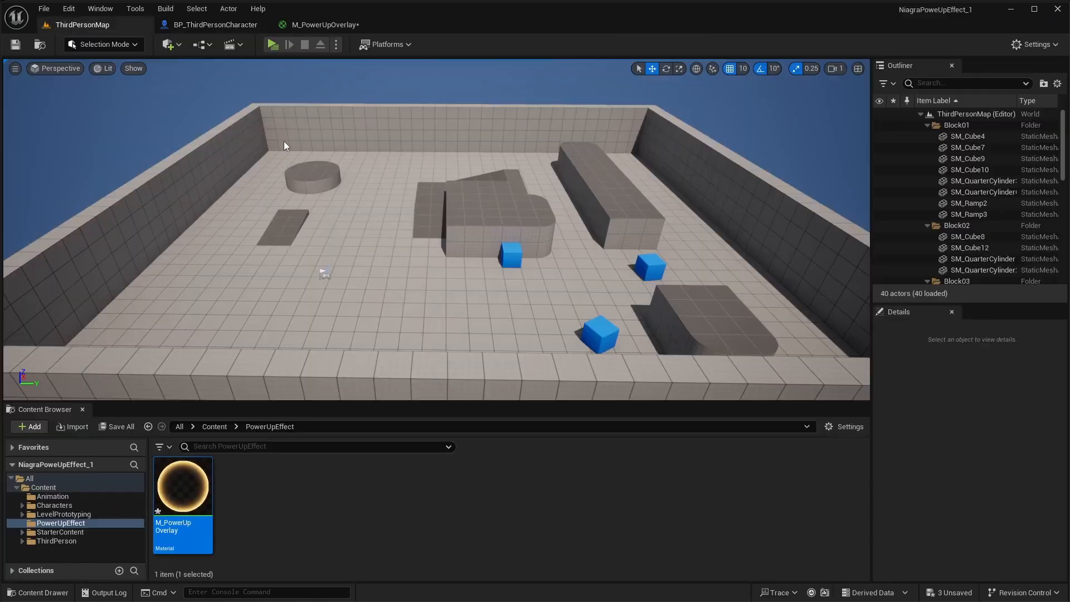
{"action": "left_click", "coordinate": [43, 487]}
{"action": "left_click", "coordinate": [53, 496]}
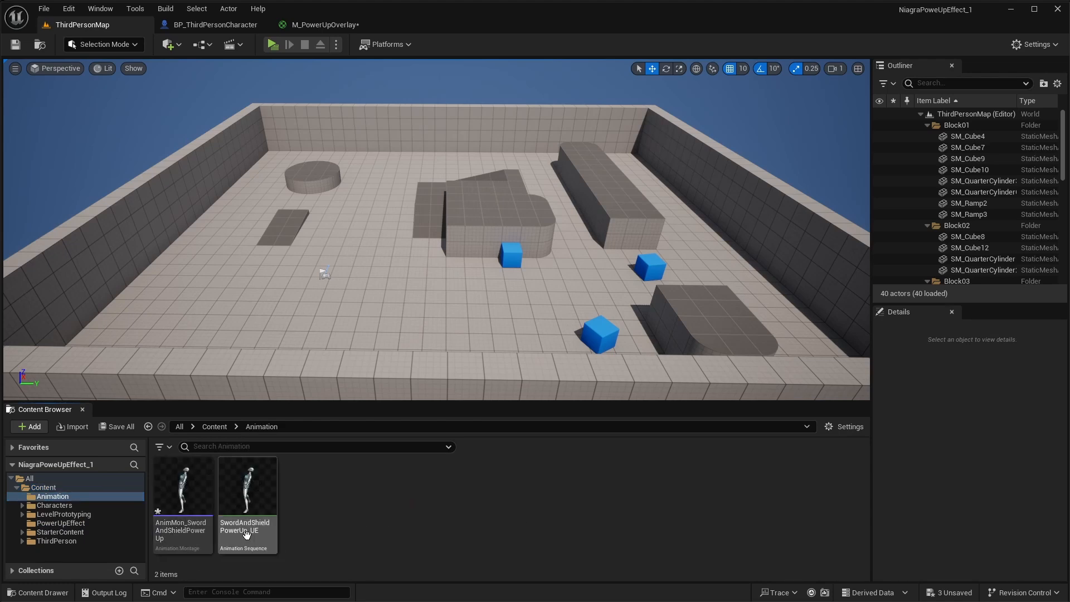
{"action": "double_click", "coordinate": [185, 493]}
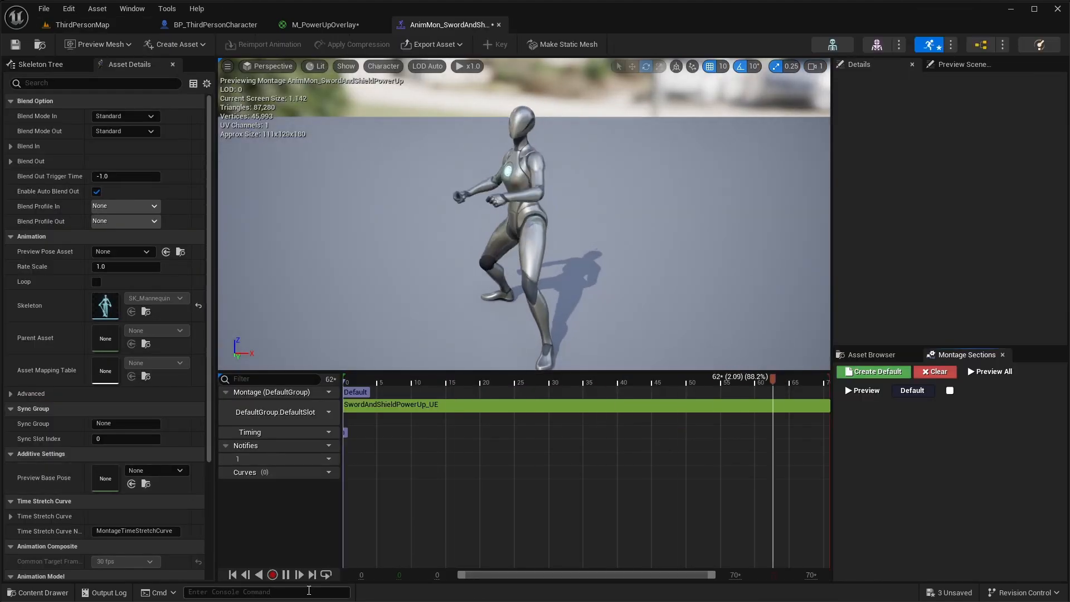
{"action": "left_click", "coordinate": [286, 574]}
{"action": "left_click_drag", "start_coordinate": [377, 379], "coordinate": [454, 386]}
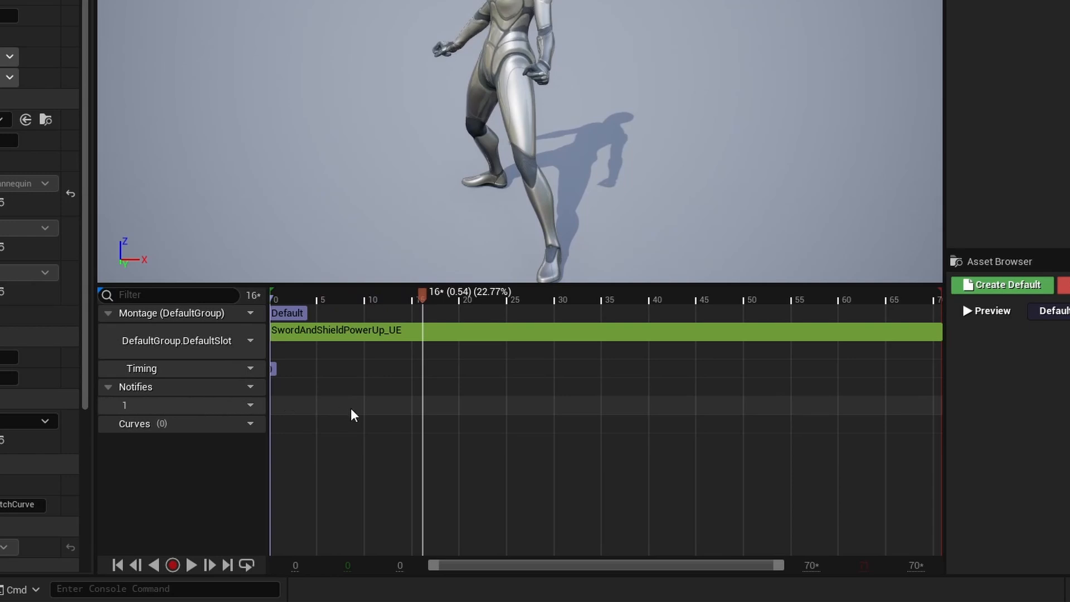
Step: Add a Montage Notify on notify track 1 at the playhead and name it OverlayM
{"action": "right_click", "coordinate": [428, 407]}
{"action": "mouse_move", "coordinate": [465, 438]}
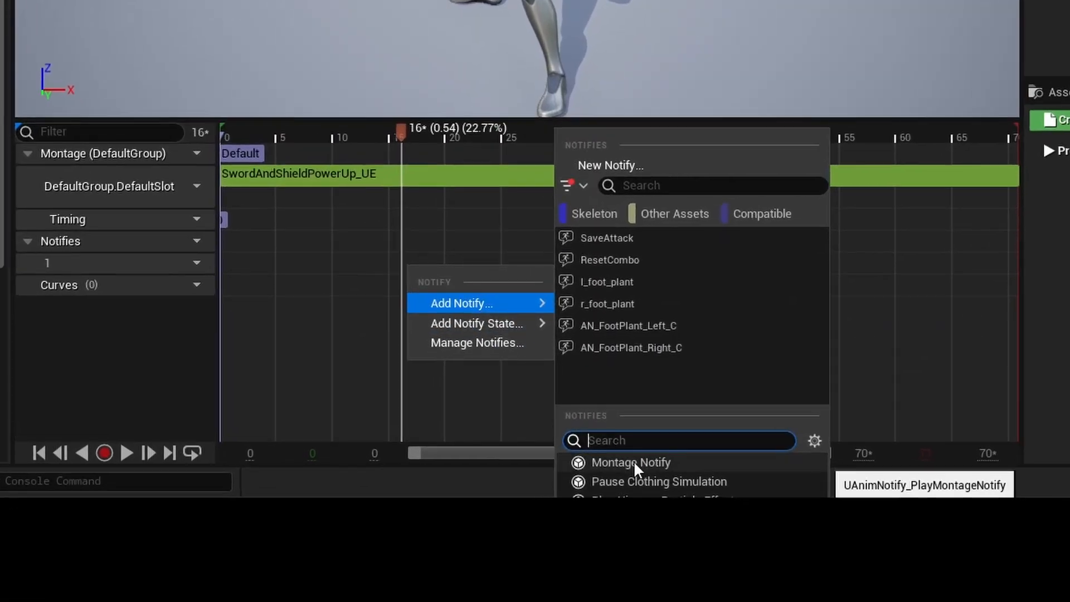
{"action": "left_click", "coordinate": [623, 539]}
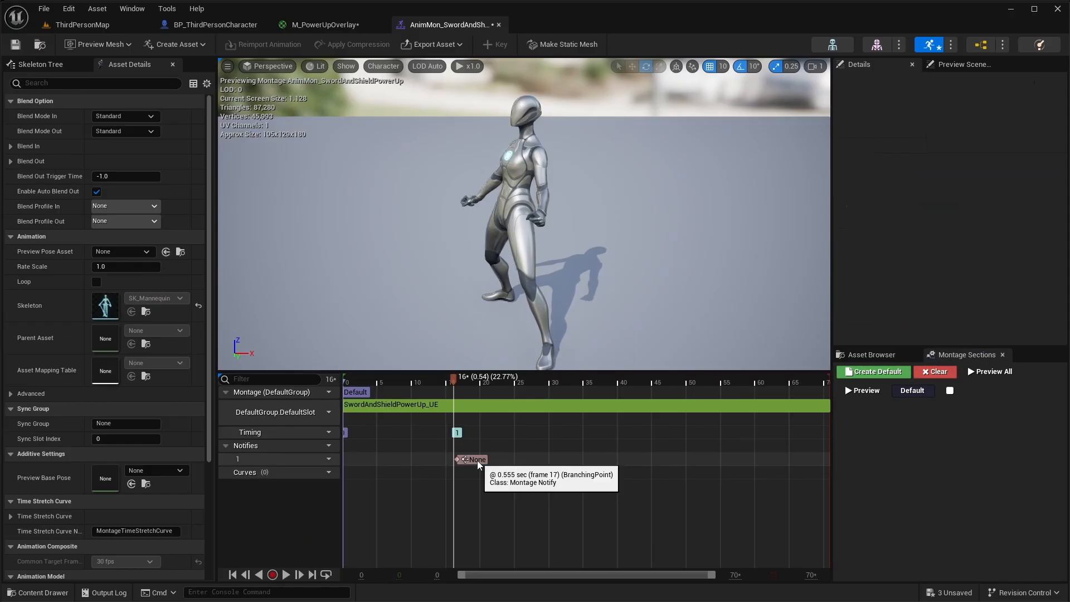
{"action": "left_click", "coordinate": [477, 460]}
{"action": "left_click", "coordinate": [947, 130]}
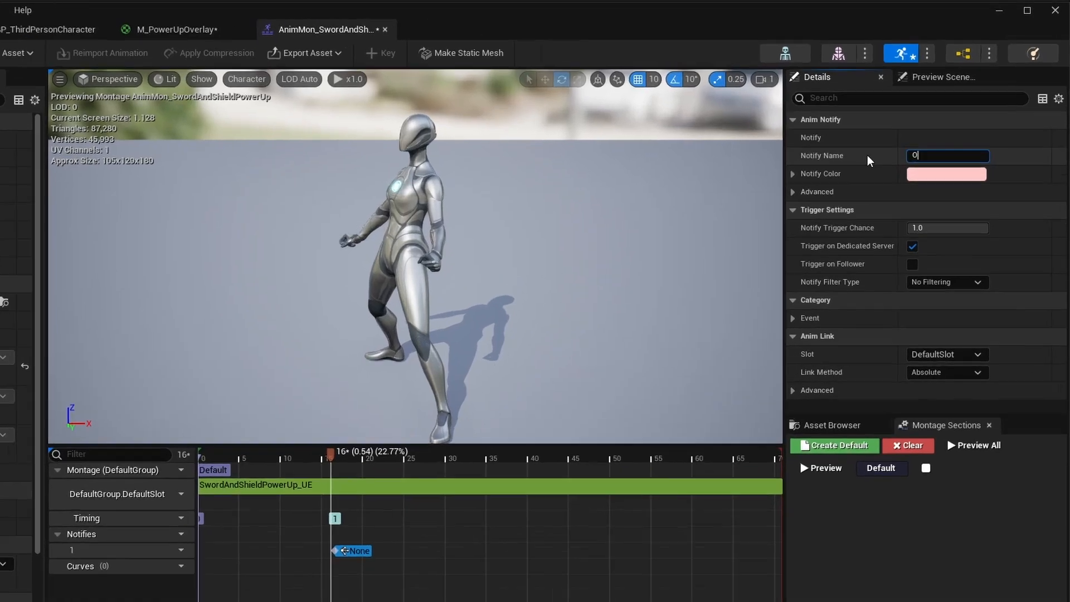
{"action": "type", "text": "OverlayM"}
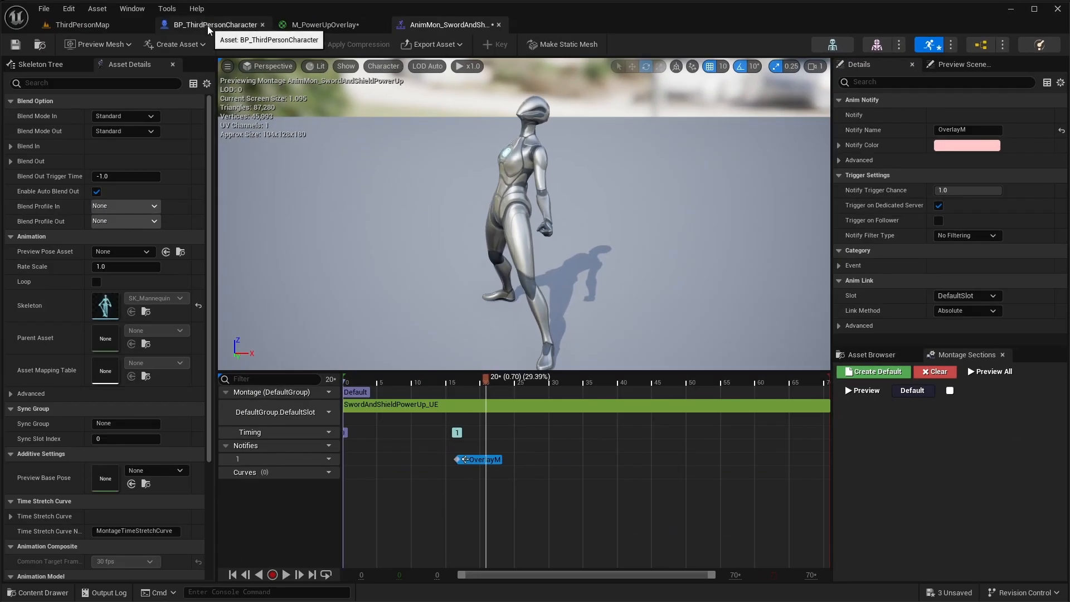
Step: In BP_ThirdPersonCharacter, drive Set Overlay Material from Play Montage's On Notify Begin instead of its main execution output, and rearrange the nodes
{"action": "left_click", "coordinate": [207, 25]}
{"action": "right_click_drag", "start_coordinate": [658, 329], "coordinate": [600, 306]}
{"action": "left_click_drag", "start_coordinate": [505, 246], "coordinate": [548, 253]}
{"action": "left_click_drag", "start_coordinate": [585, 172], "coordinate": [589, 167]}
{"action": "left_click", "coordinate": [503, 166], "text": "alt"}
{"action": "left_click_drag", "start_coordinate": [635, 147], "coordinate": [698, 174]}
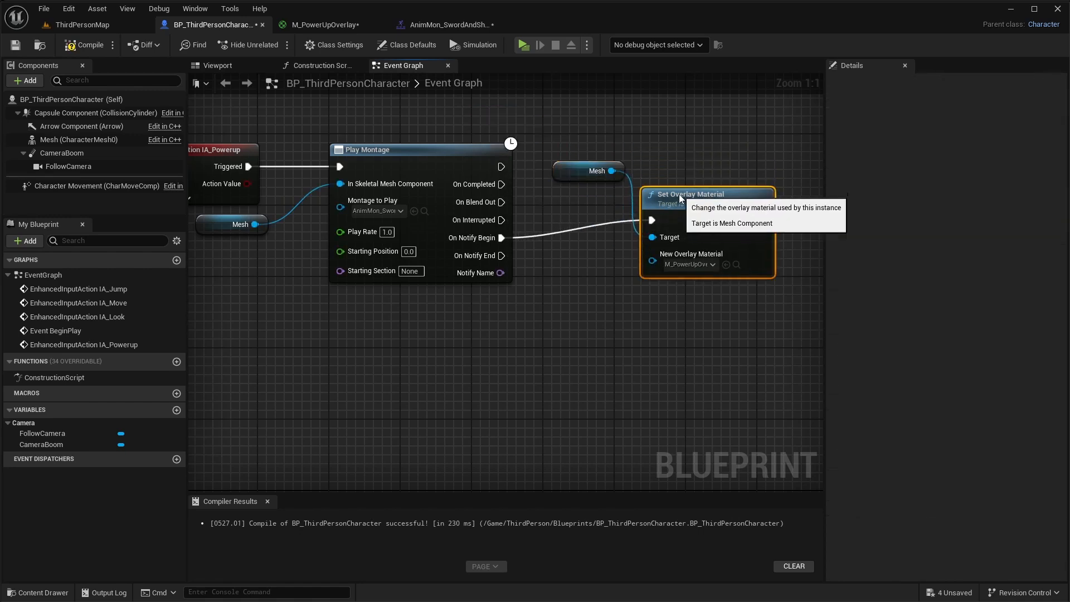
{"action": "left_click_drag", "start_coordinate": [680, 198], "coordinate": [688, 207]}
{"action": "left_click_drag", "start_coordinate": [579, 171], "coordinate": [573, 199]}
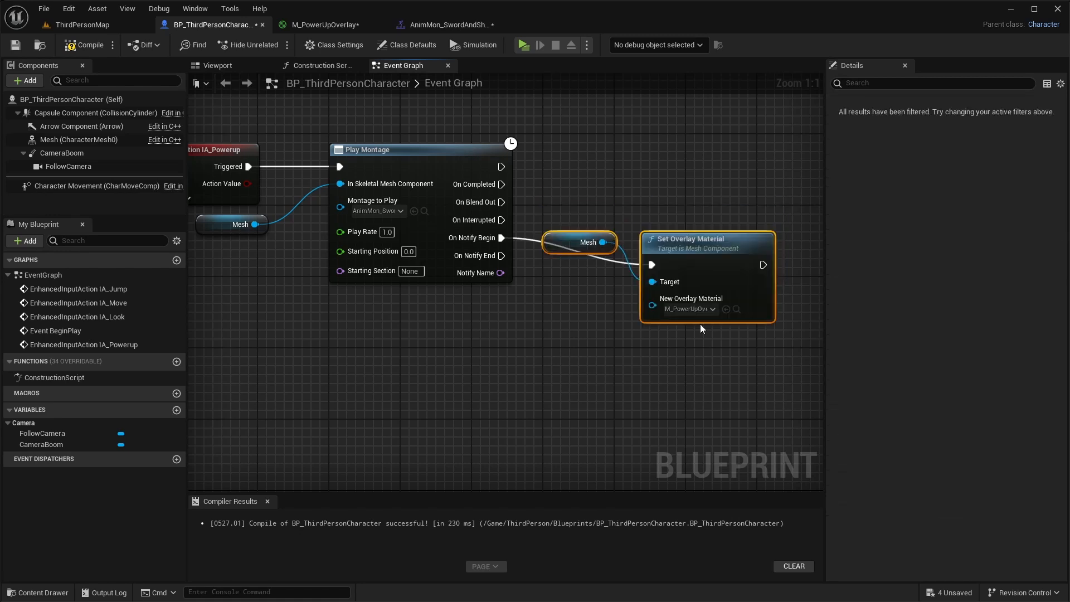
Step: Duplicate the Mesh and Set Overlay Material nodes, connect the copy to On Completed and clear its overlay material to None
{"action": "key", "text": "ctrl+d"}
{"action": "left_click_drag", "start_coordinate": [788, 342], "coordinate": [702, 164]}
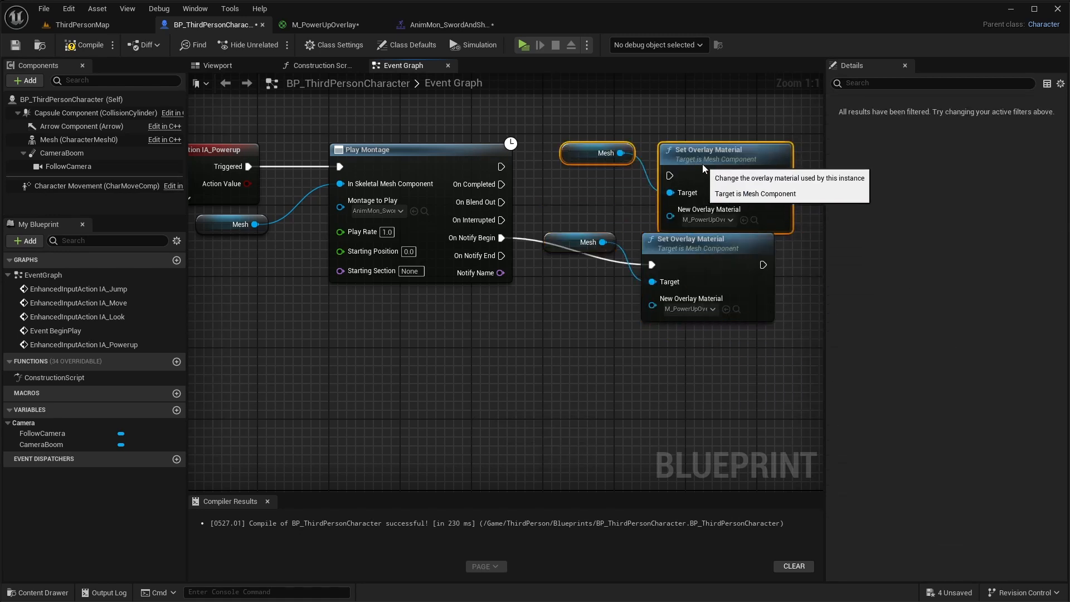
{"action": "left_click_drag", "start_coordinate": [495, 188], "coordinate": [677, 152]}
{"action": "left_click", "coordinate": [634, 200]}
{"action": "left_click", "coordinate": [714, 204]}
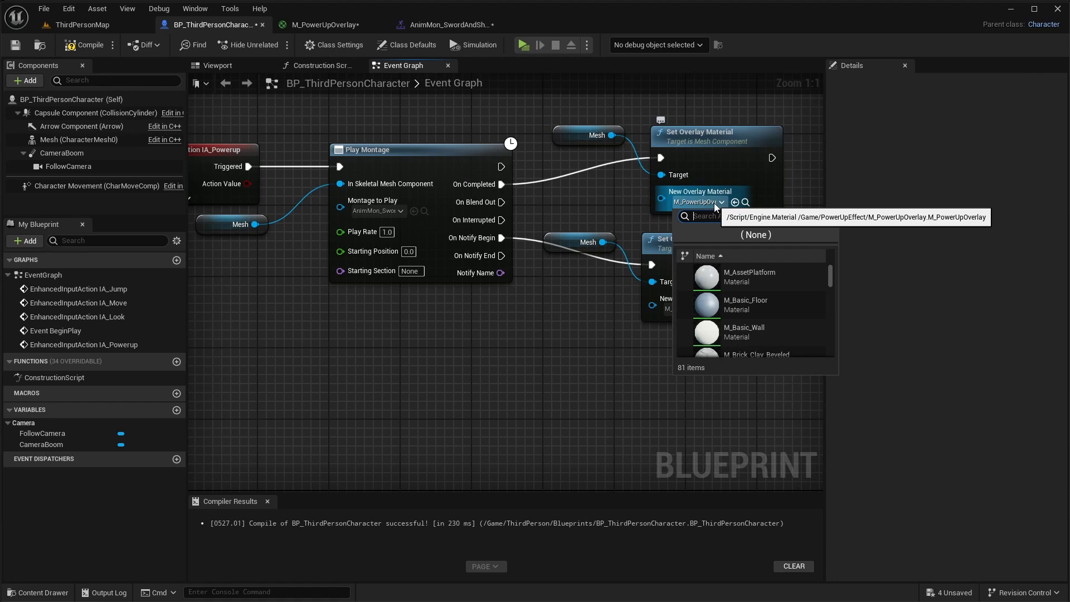
{"action": "left_click", "coordinate": [765, 233]}
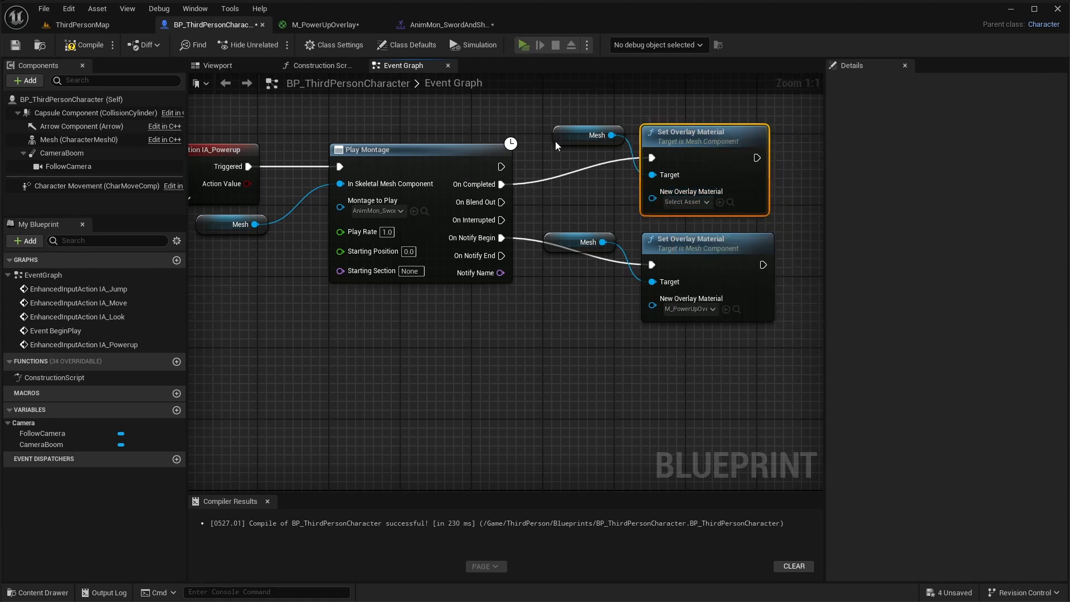
Step: Play the level in preview and trigger the power-up montage repeatedly to check the overlay on the character
{"action": "key", "text": "alt+p"}
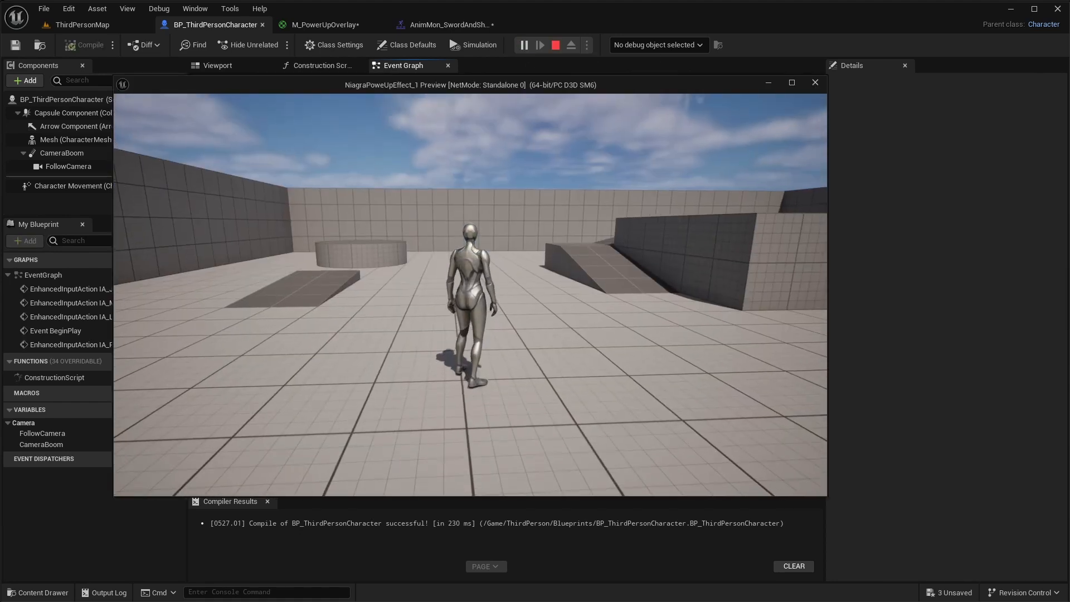
{"action": "key", "text": "w"}
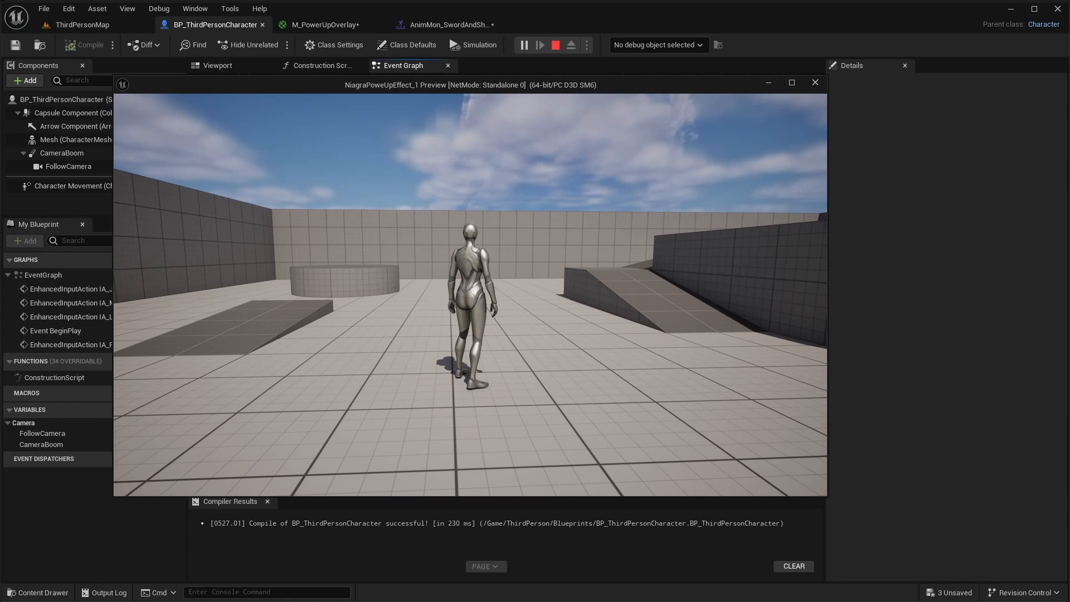
{"action": "key", "text": "p"}
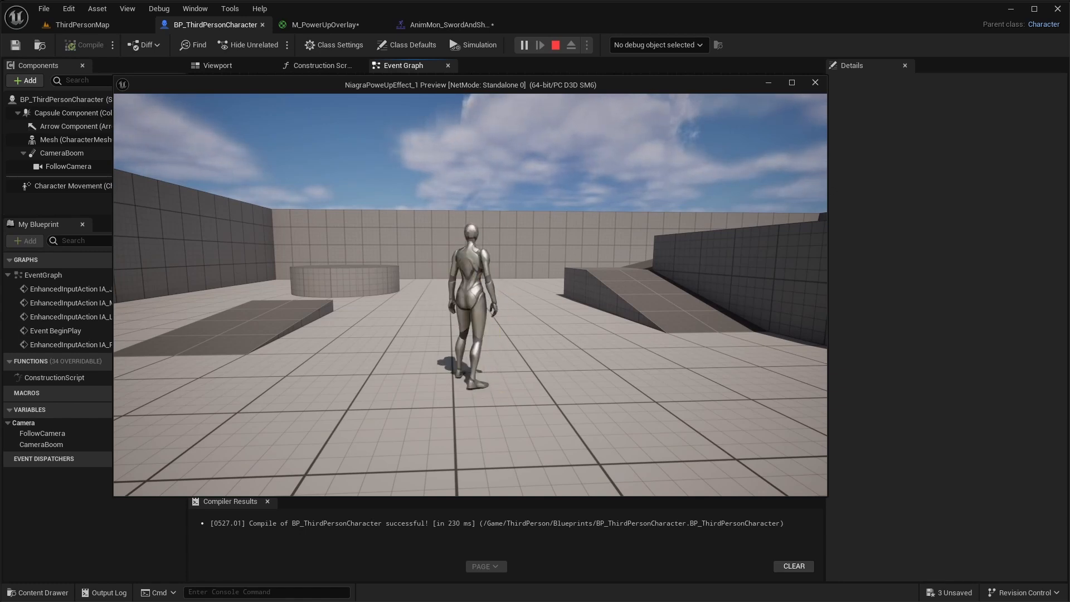
{"action": "key", "text": "w"}
{"action": "key", "text": "p"}
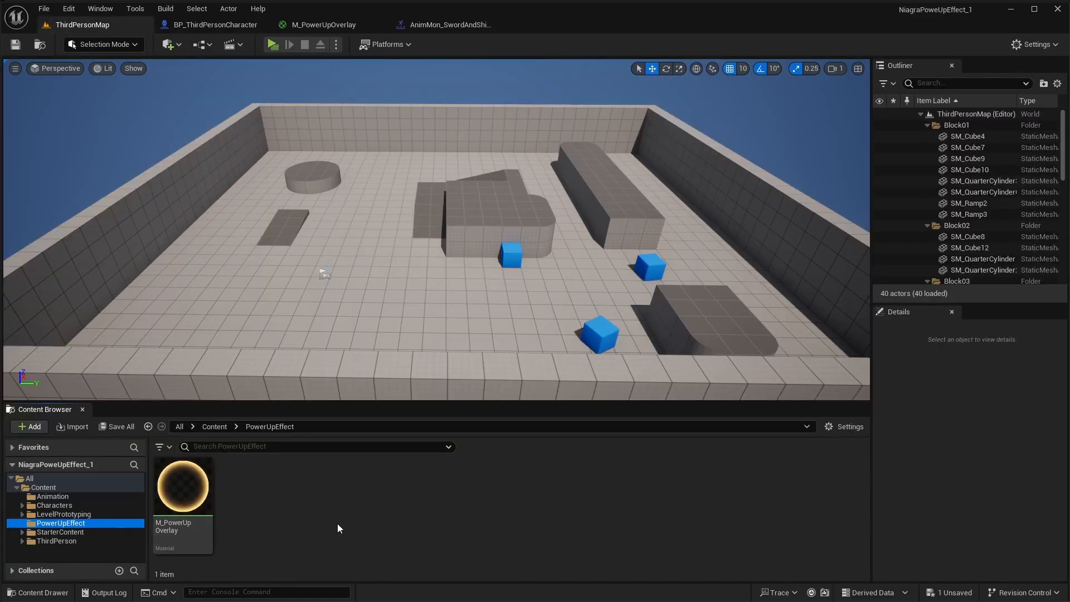
Step: Create a Niagara System in the PowerUpEffect folder from the DirectionalBurst template and name it NS_PowerUP_Charging
{"action": "right_click", "coordinate": [337, 523]}
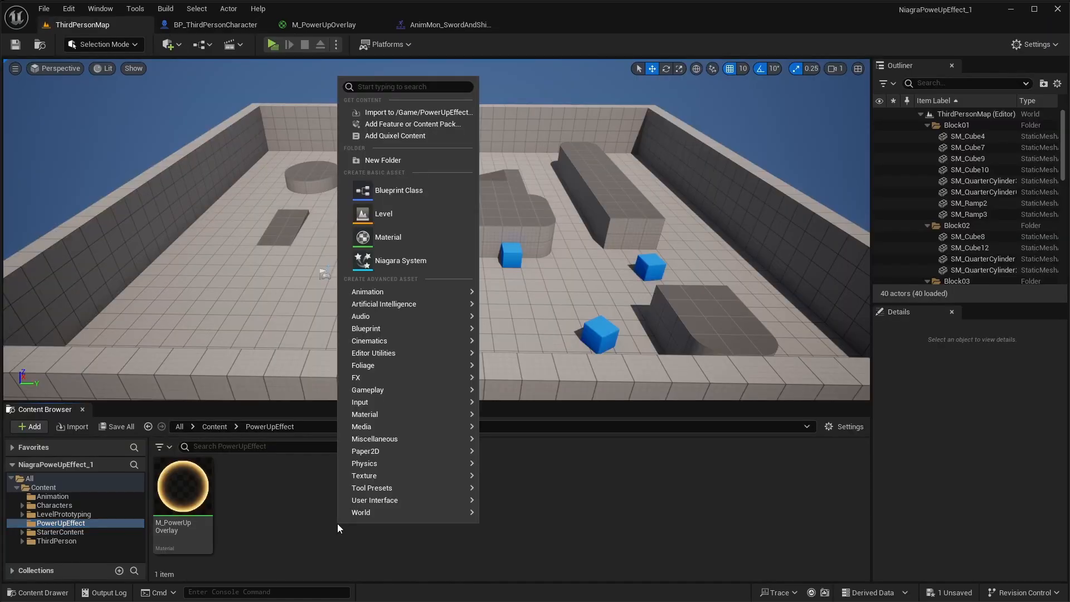
{"action": "left_click", "coordinate": [413, 261]}
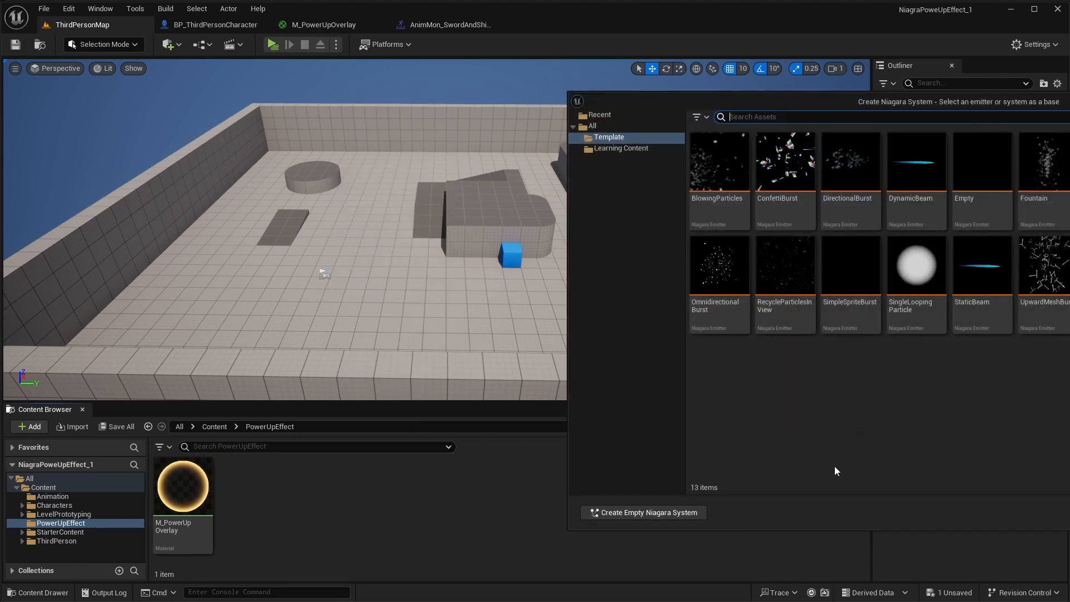
{"action": "left_click_drag", "start_coordinate": [943, 104], "coordinate": [530, 75]}
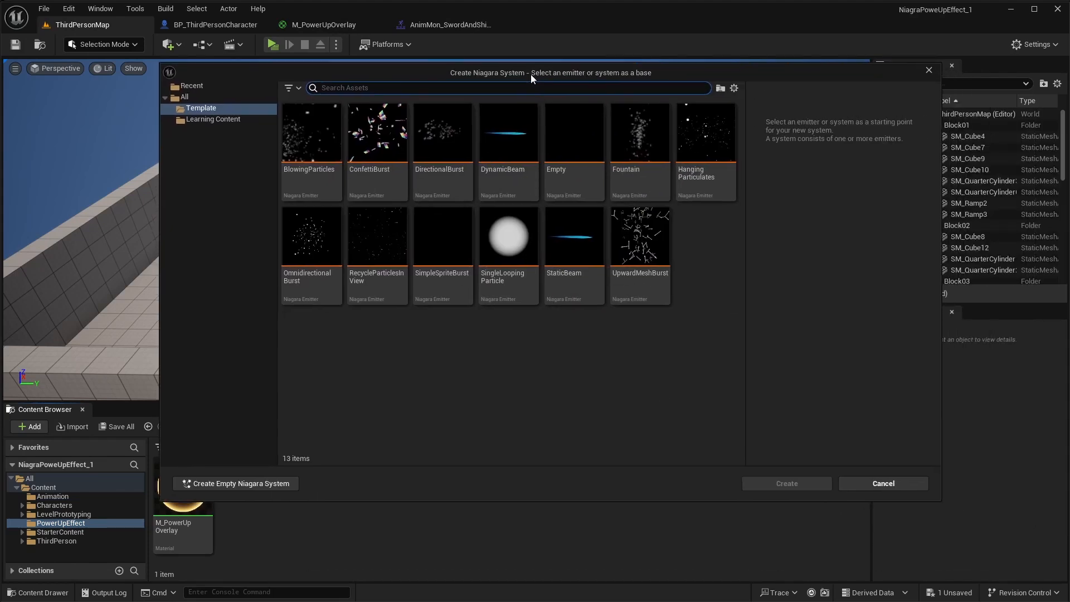
{"action": "left_click", "coordinate": [435, 137]}
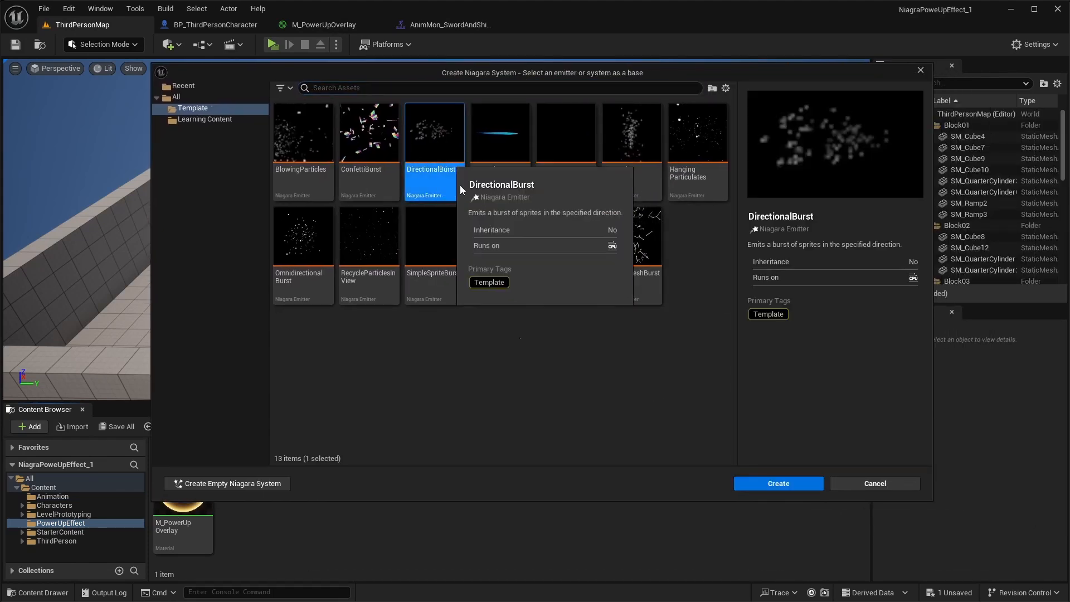
{"action": "left_click", "coordinate": [769, 481]}
{"action": "type", "text": "NS_PowerUP_Char"}
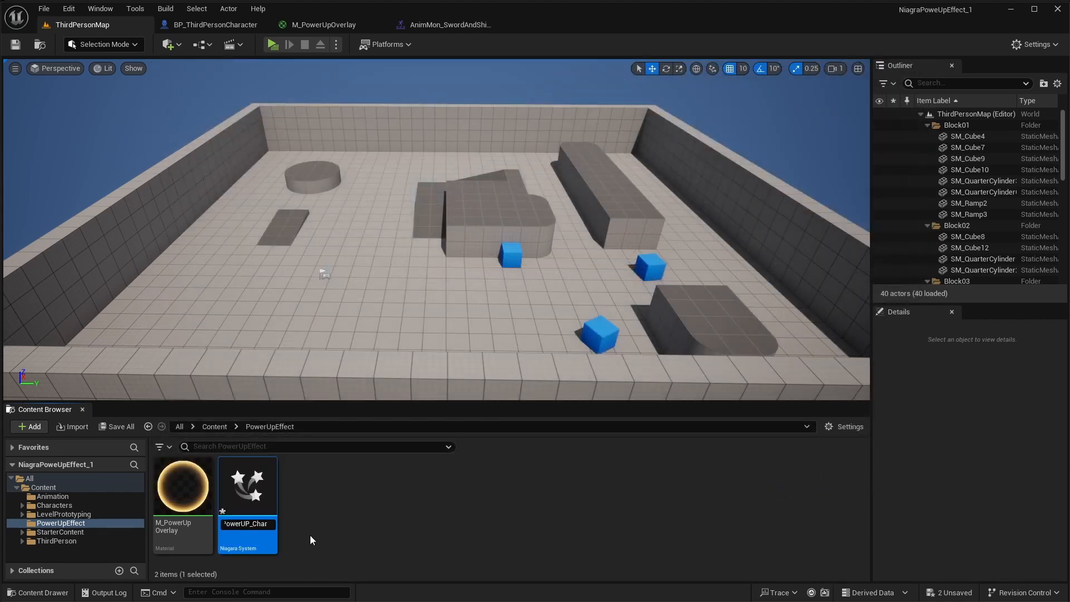
{"action": "type", "text": "ging"}
{"action": "key", "text": "Return"}
Step: Open NS_PowerUP_Charging and set the DirectionalBurst emitter's Emitter State loop duration to 0.5
{"action": "double_click", "coordinate": [244, 497]}
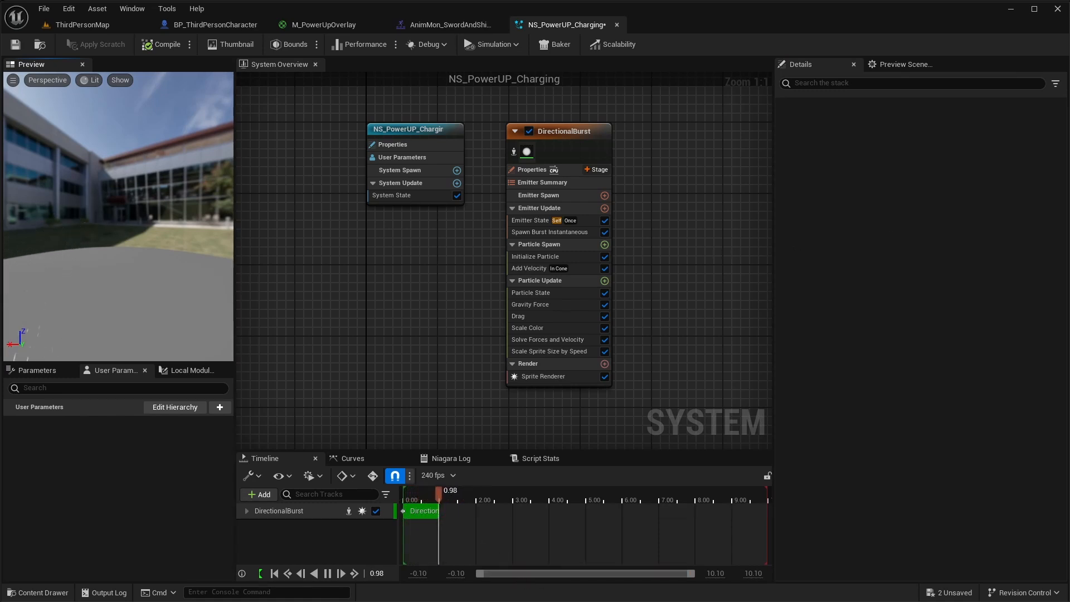
{"action": "left_click", "coordinate": [531, 221]}
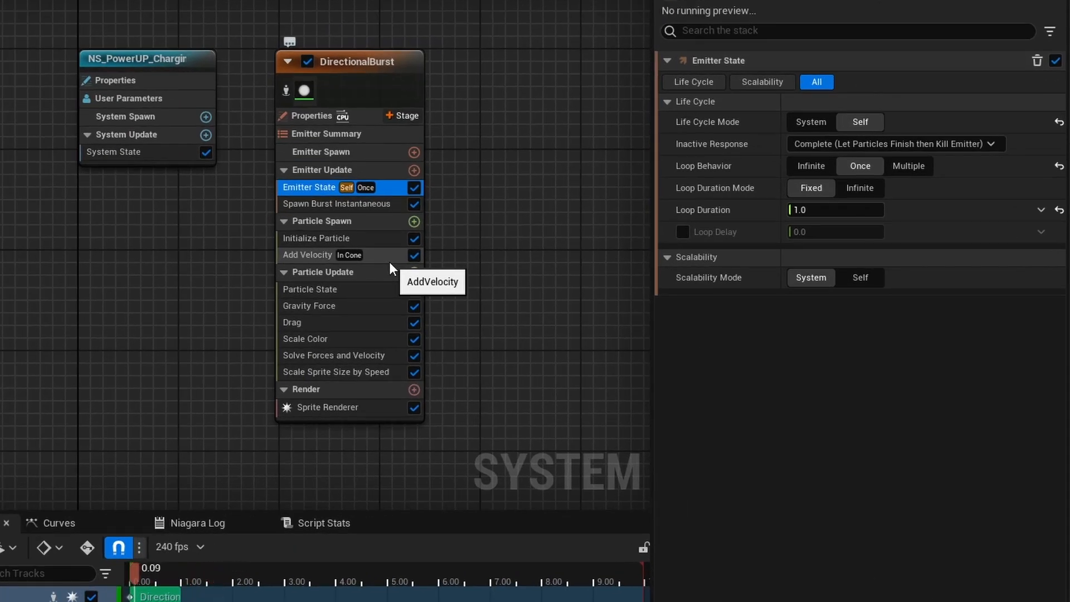
{"action": "left_click", "coordinate": [817, 210]}
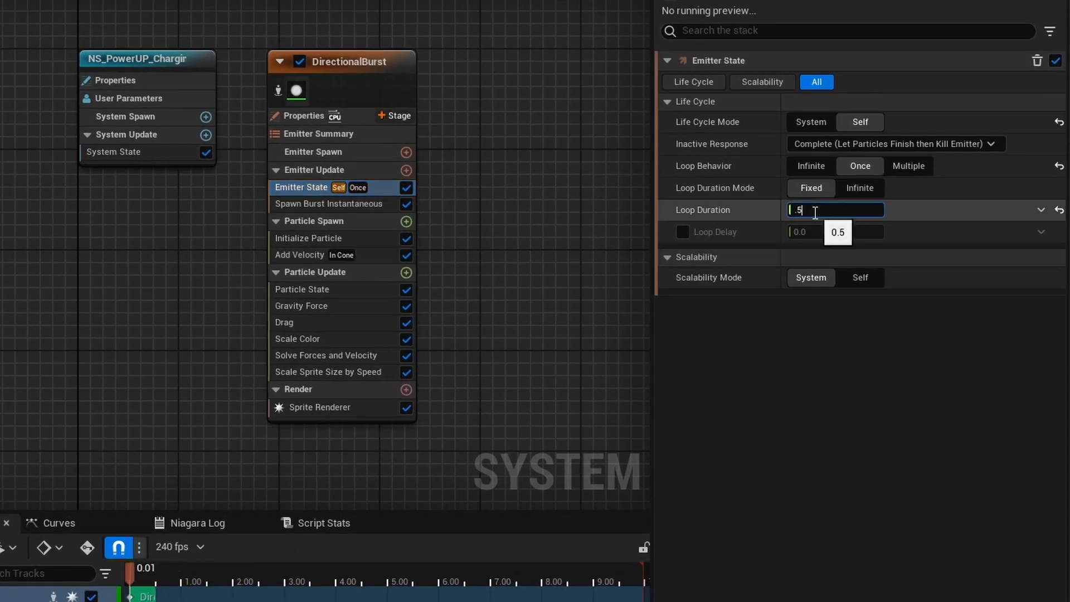
{"action": "type", "text": ".5"}
{"action": "key", "text": "Return"}
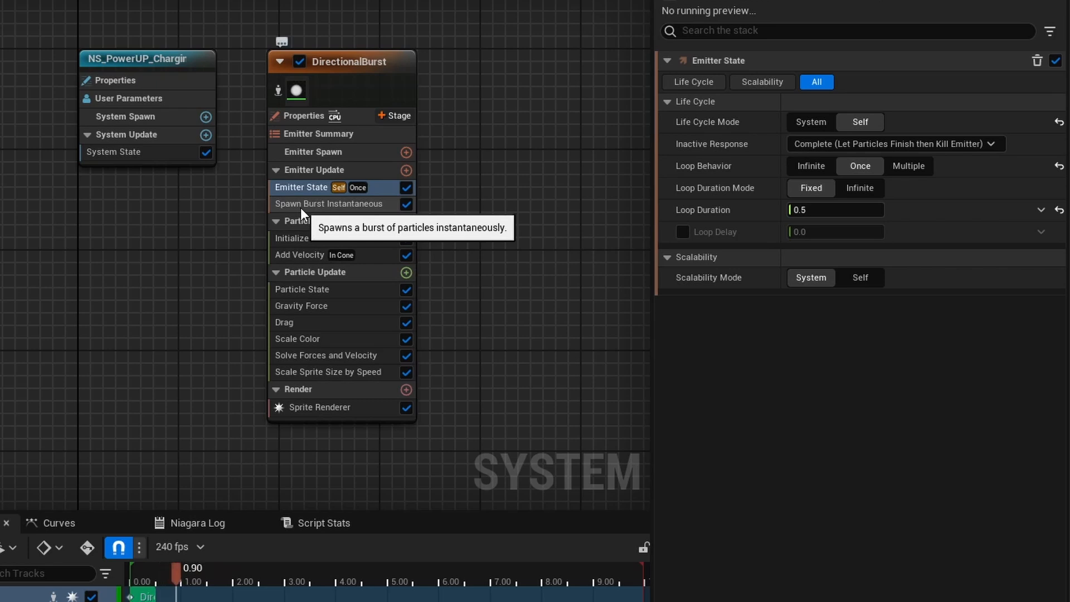
Step: Check the Spawn Burst Instantaneous settings and set Initialize Particle's lifetime range to 0.2 minimum and 0.4 maximum
{"action": "left_click", "coordinate": [301, 205]}
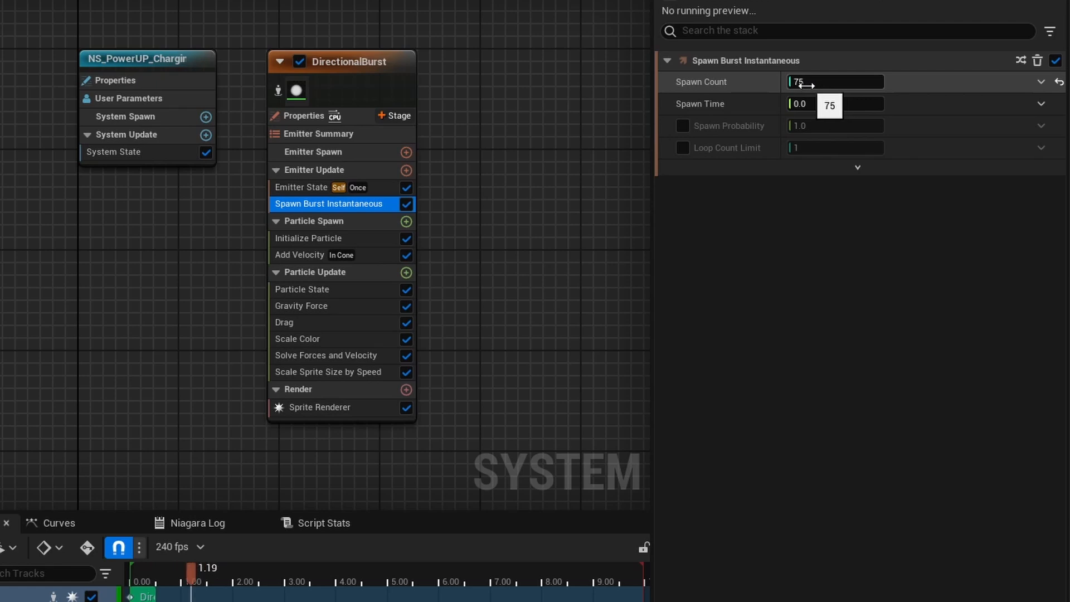
{"action": "left_click", "coordinate": [319, 239]}
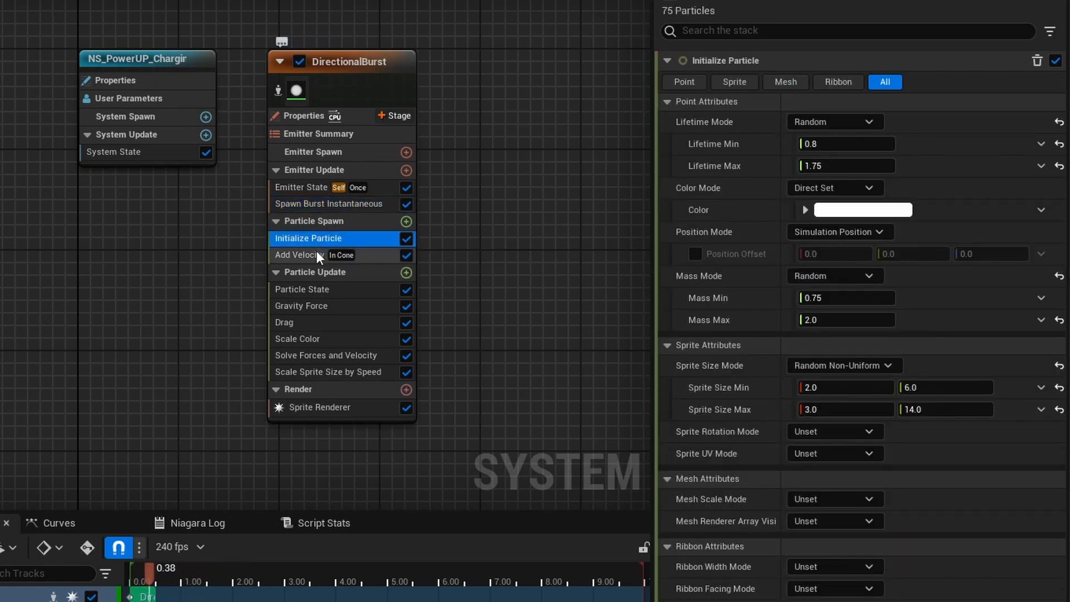
{"action": "left_click", "coordinate": [817, 143]}
{"action": "type", "text": ".2"}
{"action": "key", "text": "Tab"}
{"action": "type", "text": ".4"}
{"action": "key", "text": "Return"}
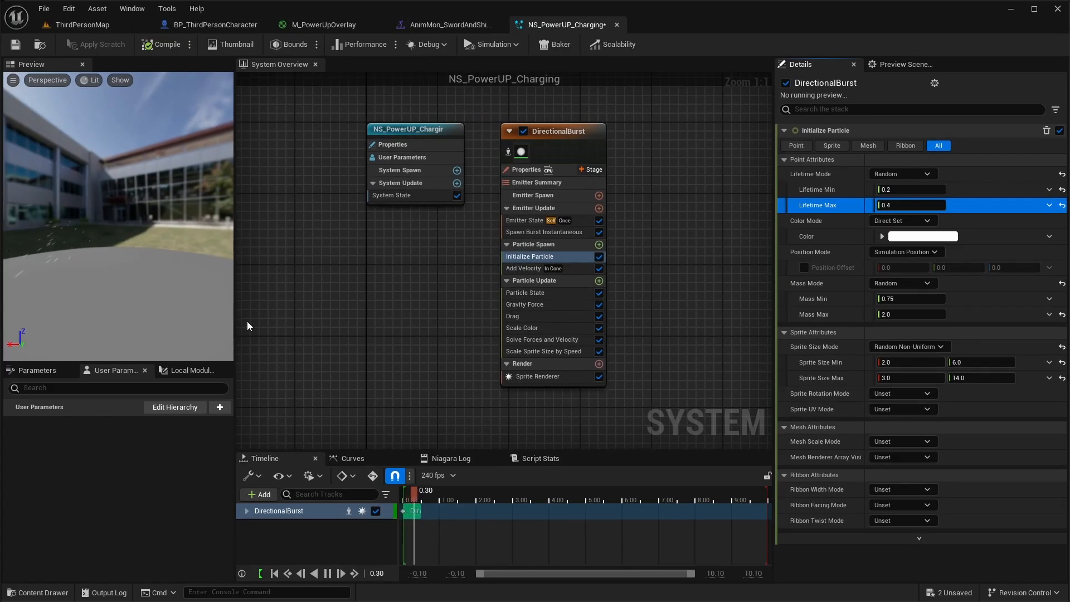
Step: Add a Shape Location module to Particle Spawn and set its sphere radius to 200
{"action": "left_click", "coordinate": [598, 245]}
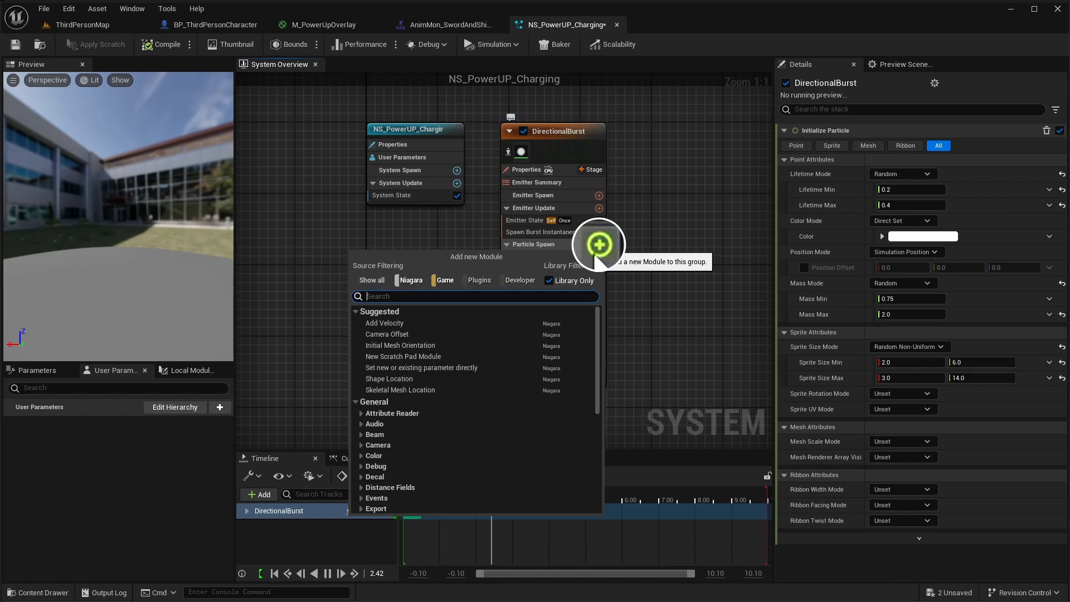
{"action": "type", "text": "sp"}
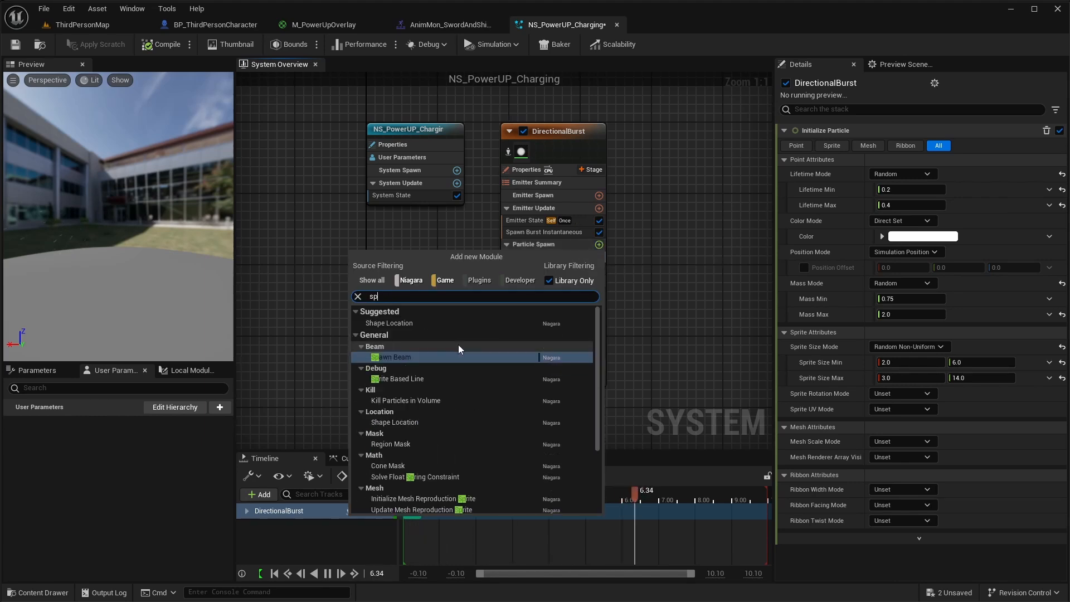
{"action": "type", "text": "hape"}
{"action": "left_click", "coordinate": [416, 326]}
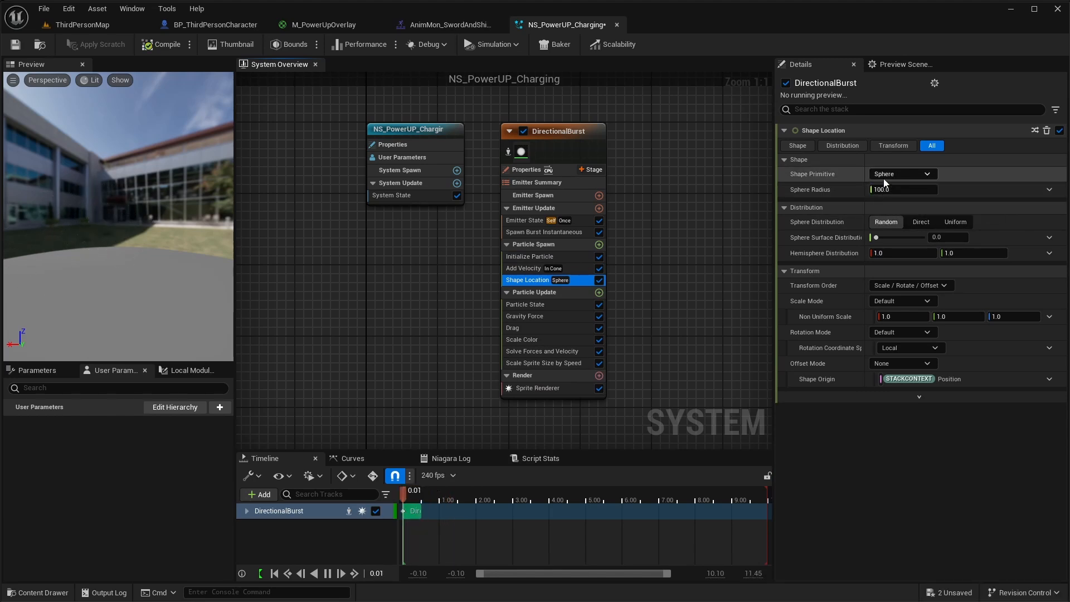
{"action": "left_click", "coordinate": [886, 190]}
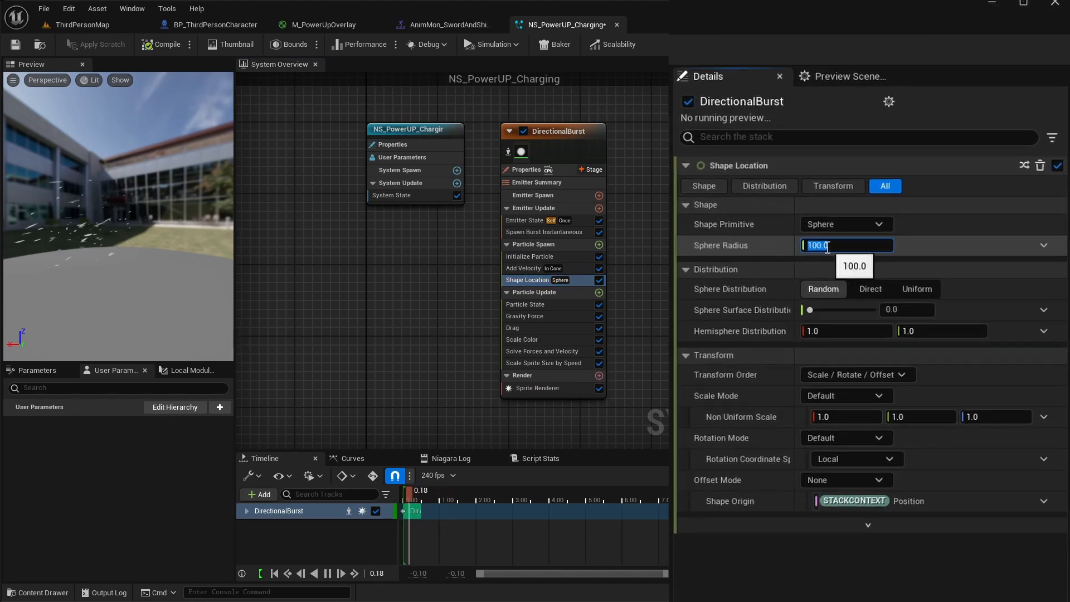
{"action": "type", "text": "200"}
{"action": "key", "text": "Return"}
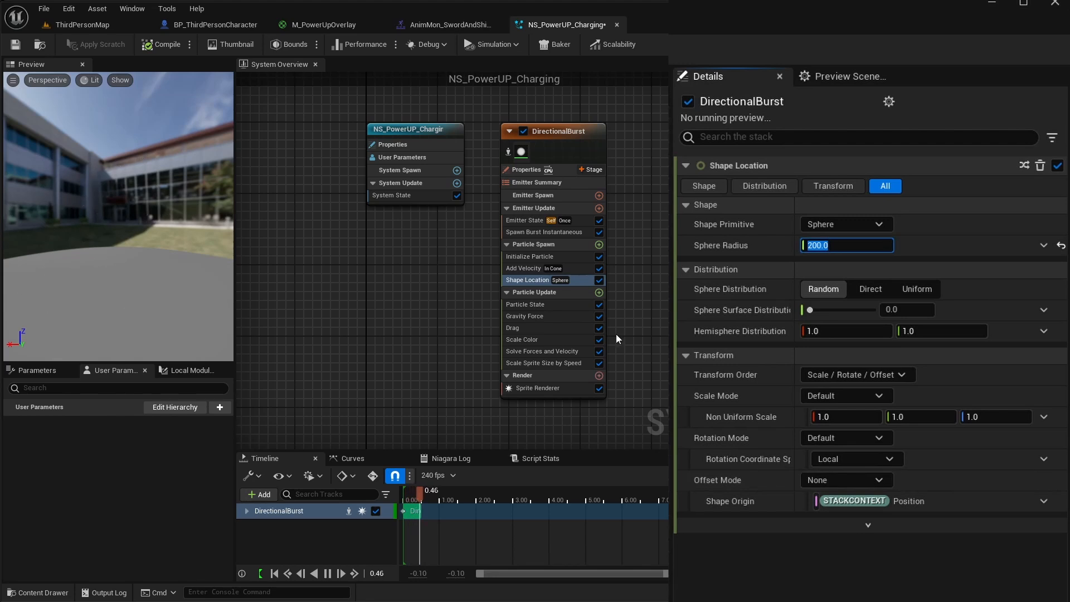
Step: Switch the Add Velocity module to From Point mode, with a velocity speed minimum of -250 and maximum of -400
{"action": "left_click", "coordinate": [527, 270]}
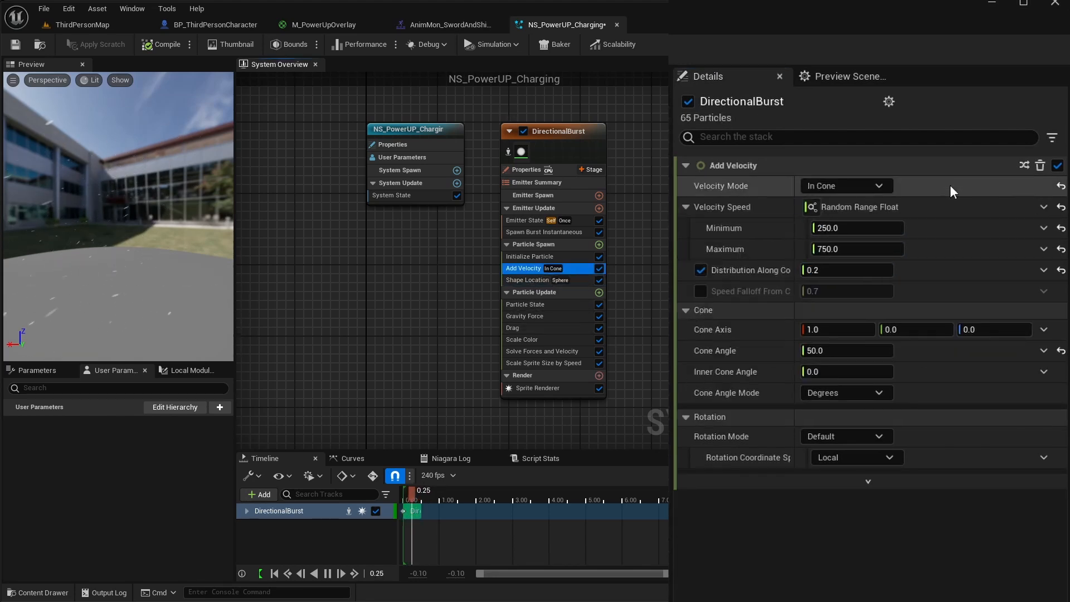
{"action": "left_click", "coordinate": [867, 187]}
{"action": "left_click", "coordinate": [864, 223]}
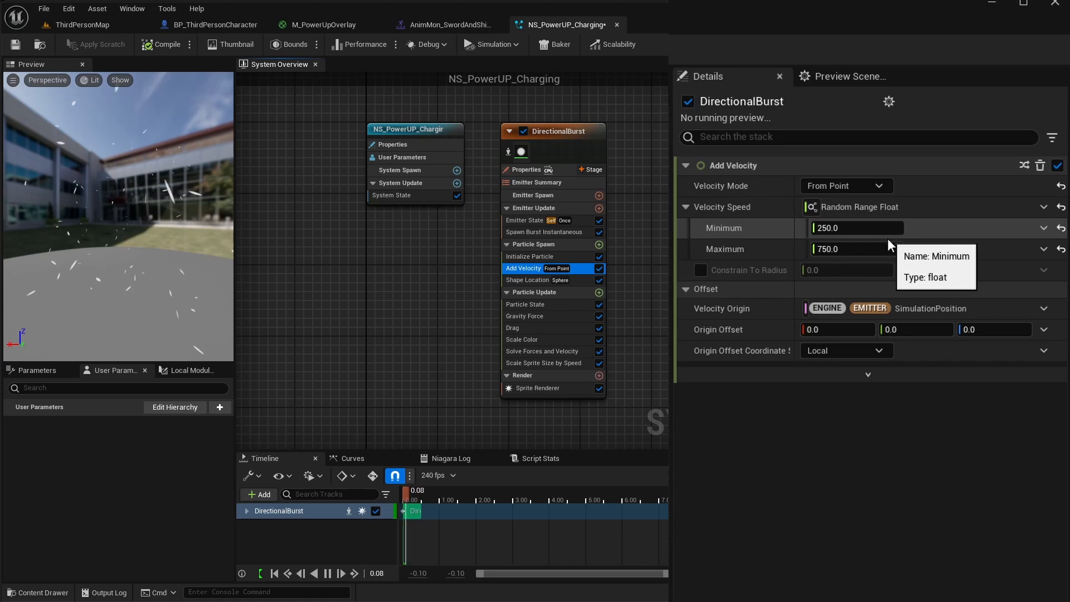
{"action": "left_click", "coordinate": [847, 230]}
{"action": "type", "text": "-250"}
{"action": "left_click", "coordinate": [838, 249]}
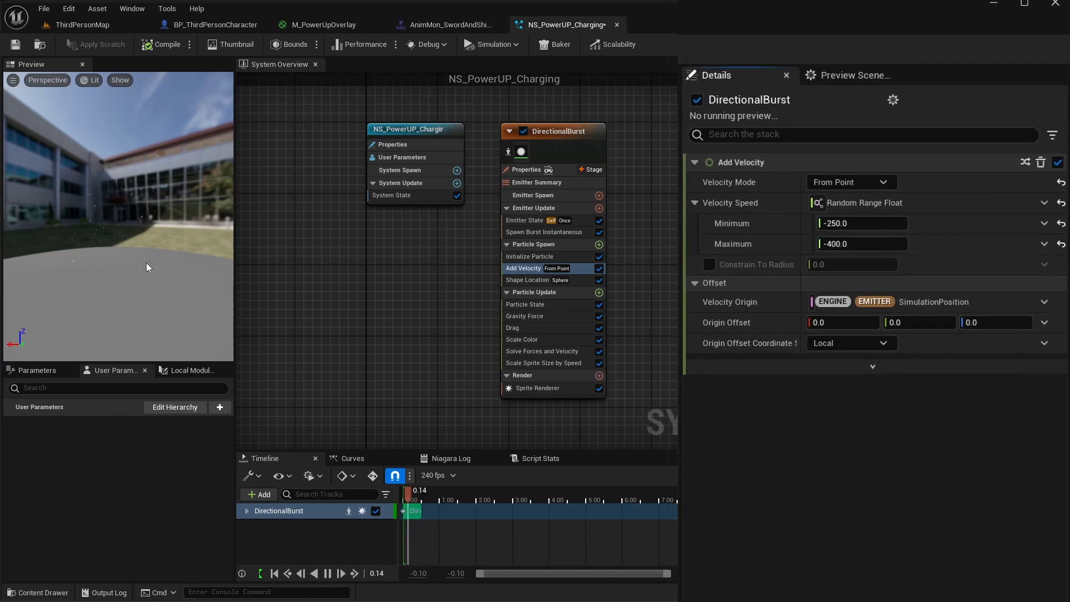
Step: Disable the Gravity Force, Drag and Scale Color modules, and move Add Velocity below Shape Location in Particle Spawn
{"action": "left_click", "coordinate": [599, 316]}
{"action": "left_click", "coordinate": [599, 339]}
{"action": "left_click", "coordinate": [600, 327]}
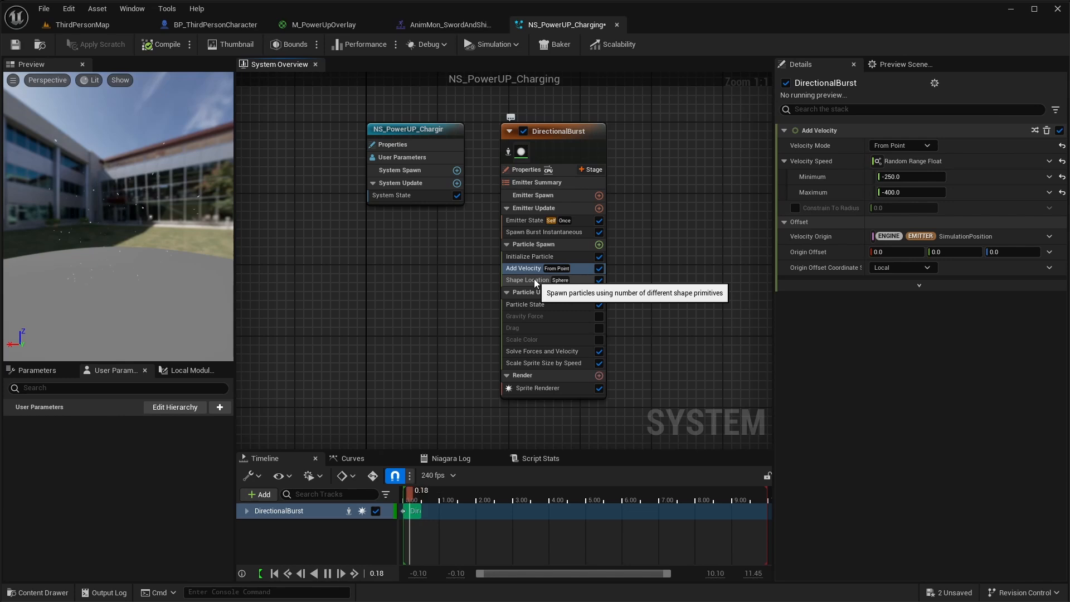
{"action": "left_click_drag", "start_coordinate": [530, 270], "coordinate": [504, 297]}
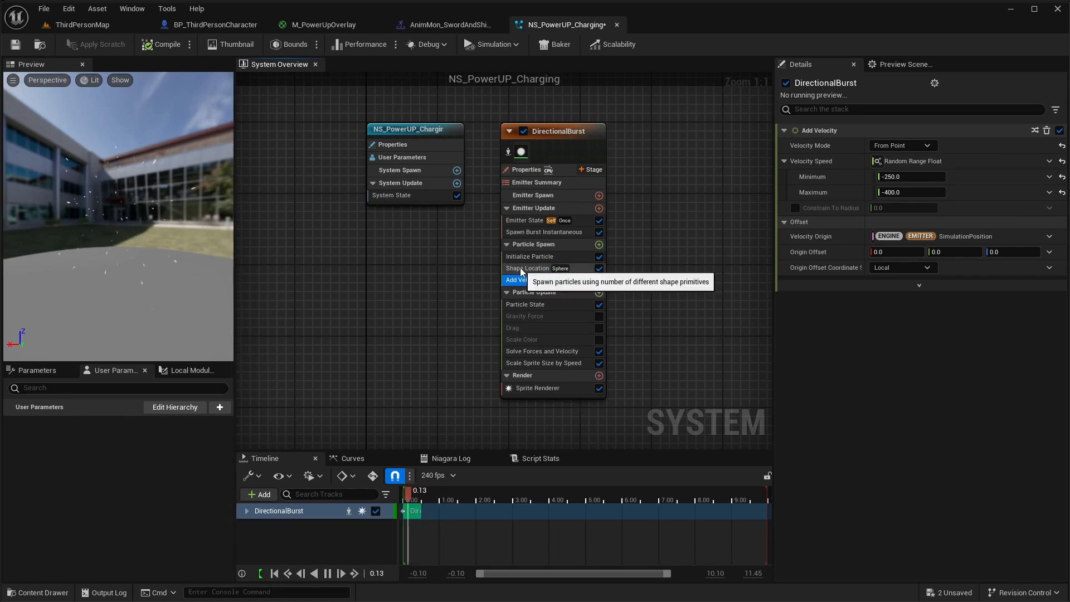
Step: Set Initialize Particle's color mode to Random Hue/Saturation/Value, disabling Hue Shift Range and enabling Value Range from 80 to 100
{"action": "left_click", "coordinate": [530, 256]}
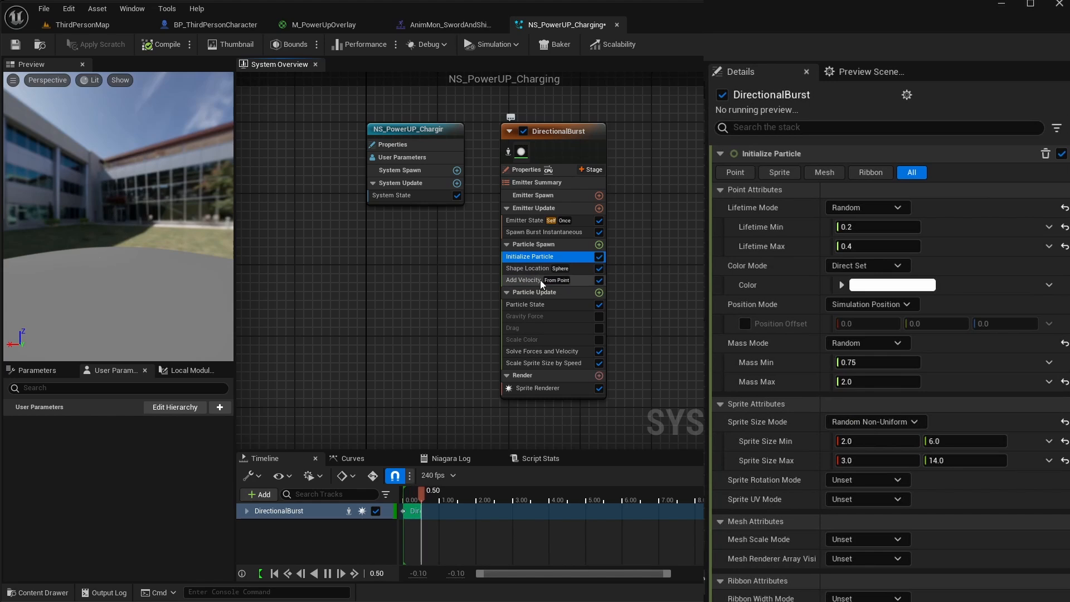
{"action": "left_click", "coordinate": [866, 265]}
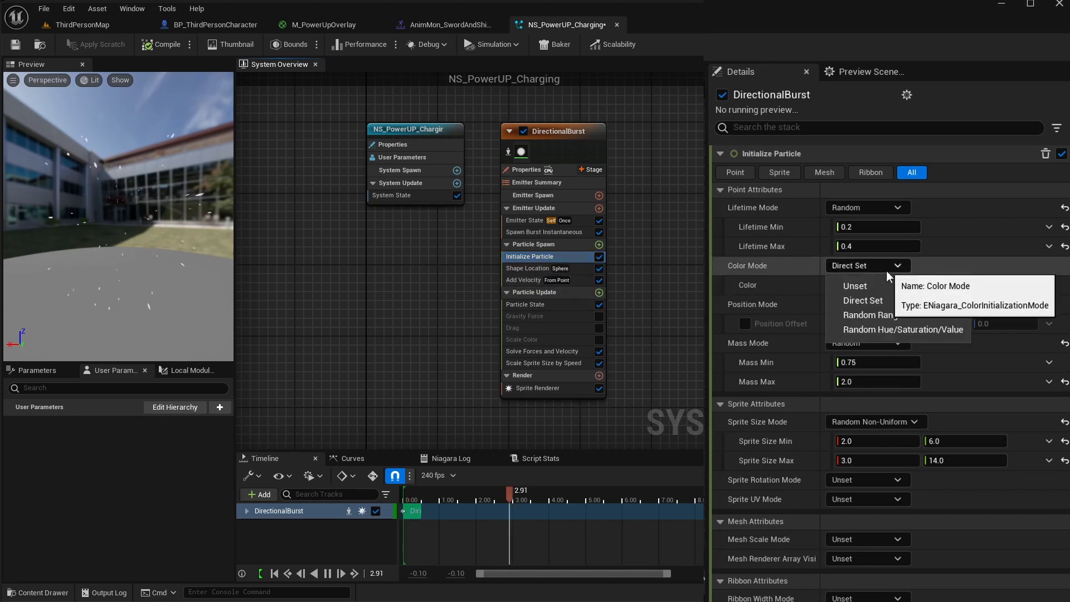
{"action": "left_click", "coordinate": [905, 329]}
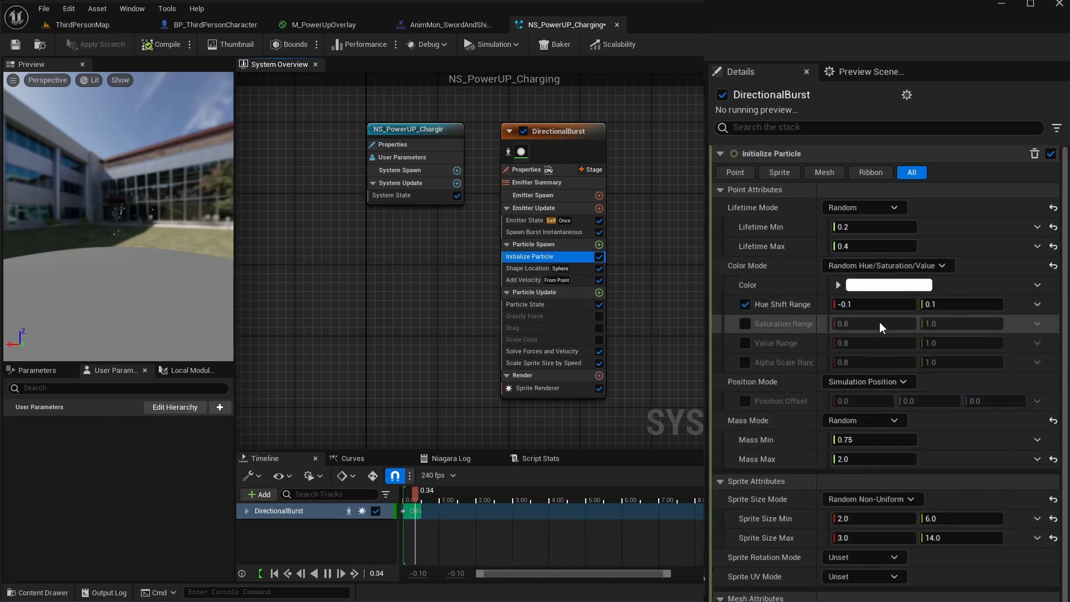
{"action": "left_click", "coordinate": [745, 304]}
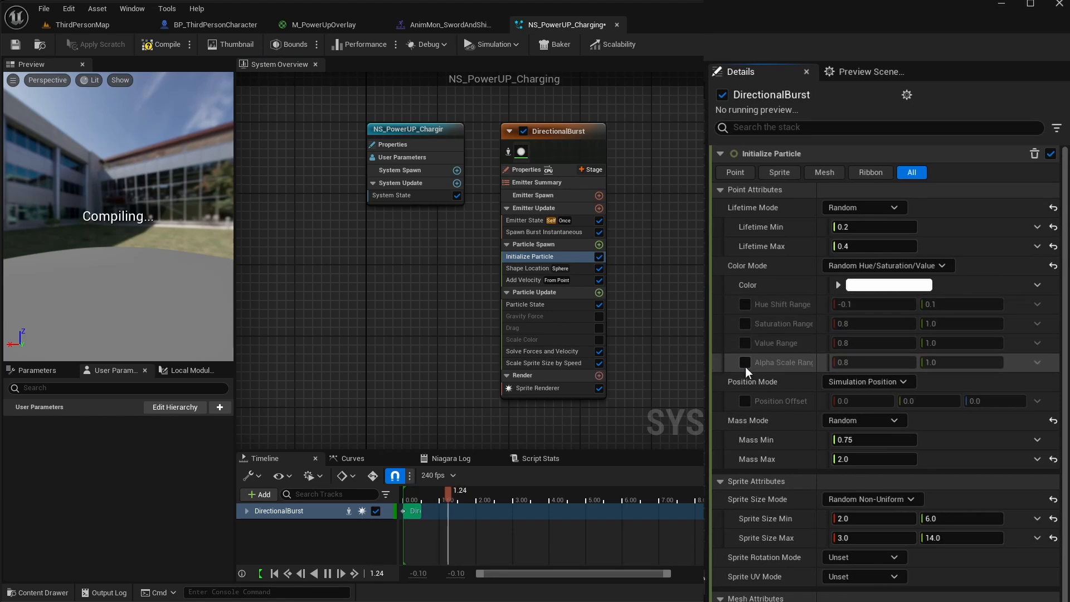
{"action": "left_click", "coordinate": [745, 343]}
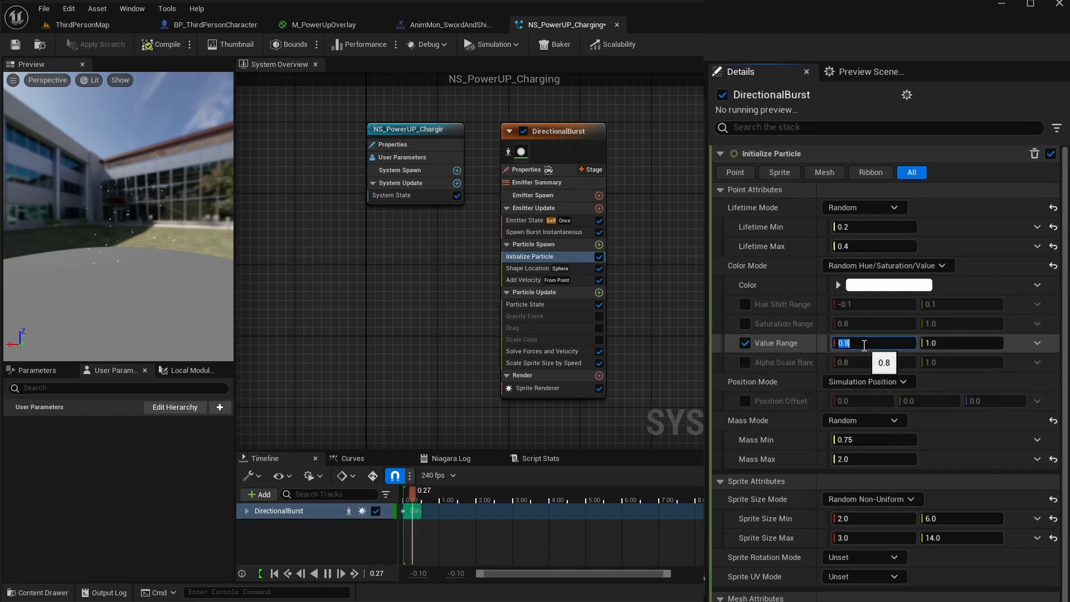
{"action": "type", "text": "80"}
{"action": "left_click", "coordinate": [940, 343]}
{"action": "type", "text": "100"}
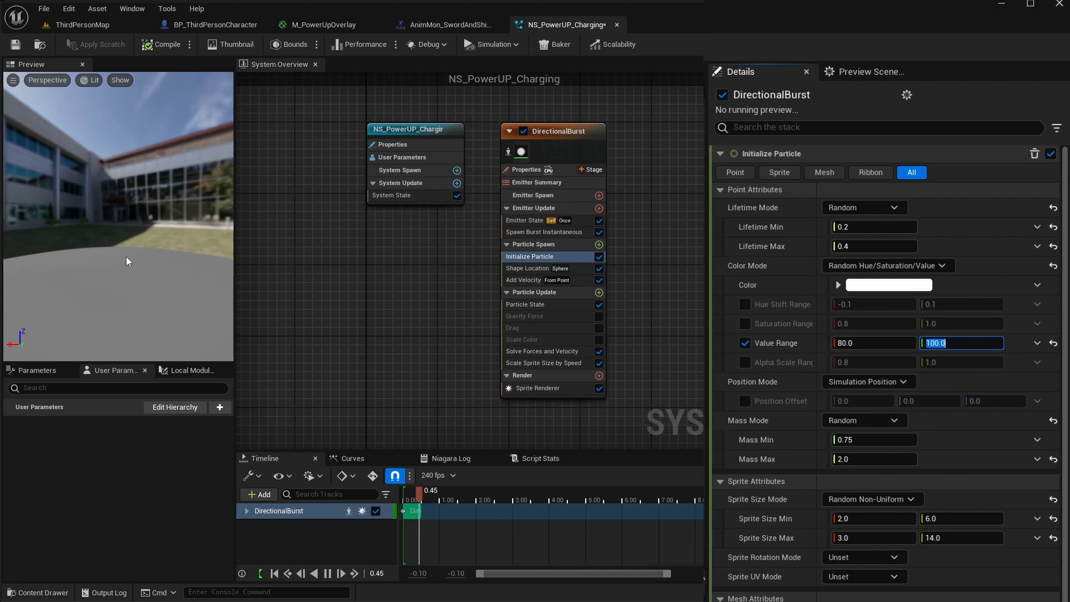
Step: Make Initialize Particle's color a Random Range Linear Color, with an orange minimum and a yellow-orange maximum
{"action": "left_click", "coordinate": [880, 294]}
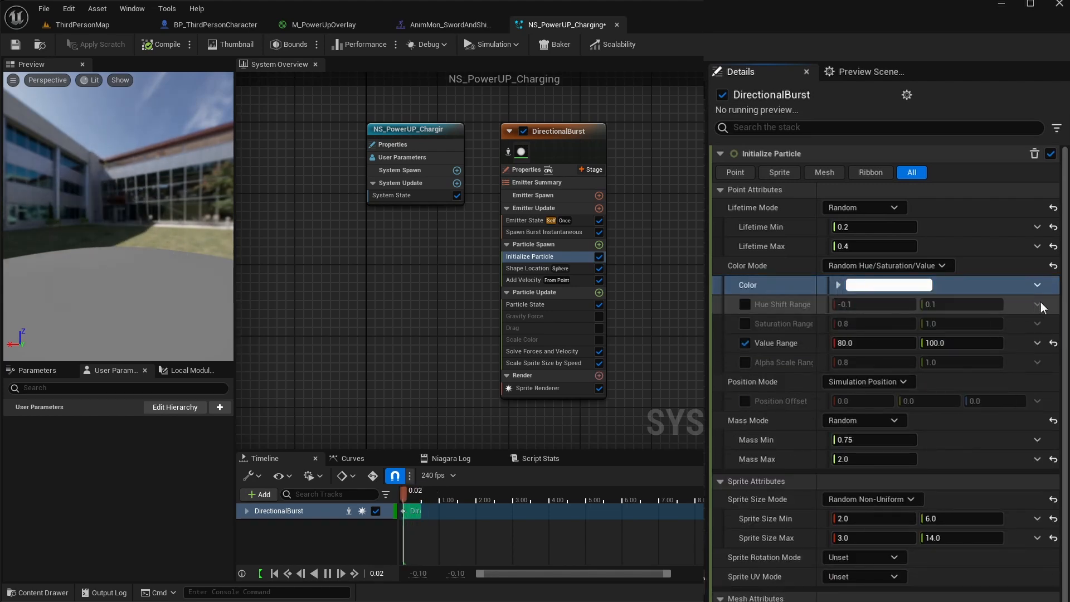
{"action": "left_click", "coordinate": [1037, 286]}
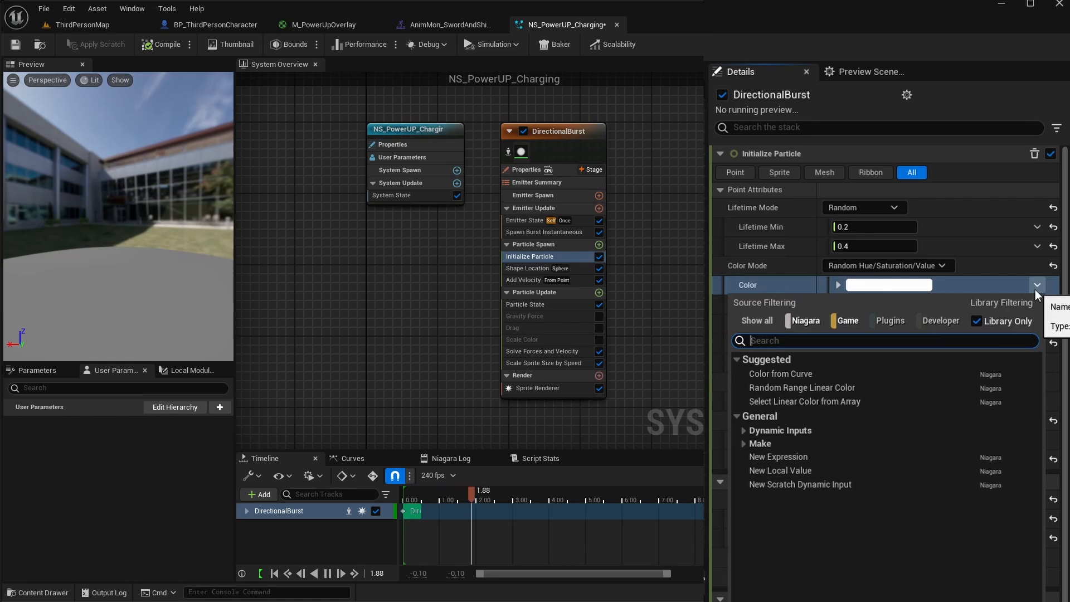
{"action": "left_click", "coordinate": [817, 387]}
{"action": "left_click", "coordinate": [914, 304]}
{"action": "left_click_drag", "start_coordinate": [1050, 459], "coordinate": [1051, 444]}
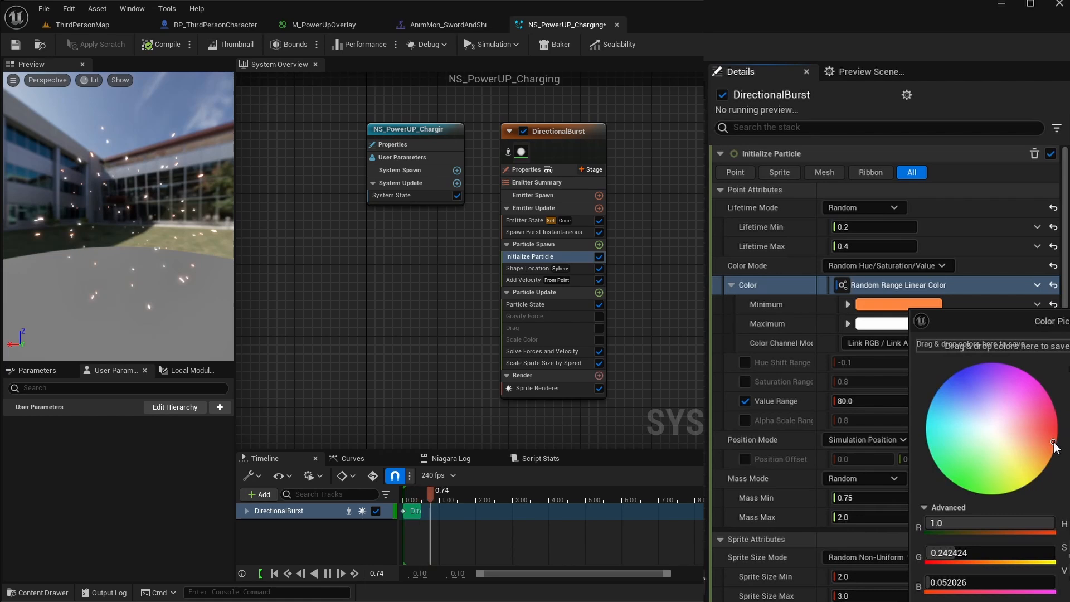
{"action": "left_click", "coordinate": [898, 323]}
{"action": "left_click", "coordinate": [1024, 486]}
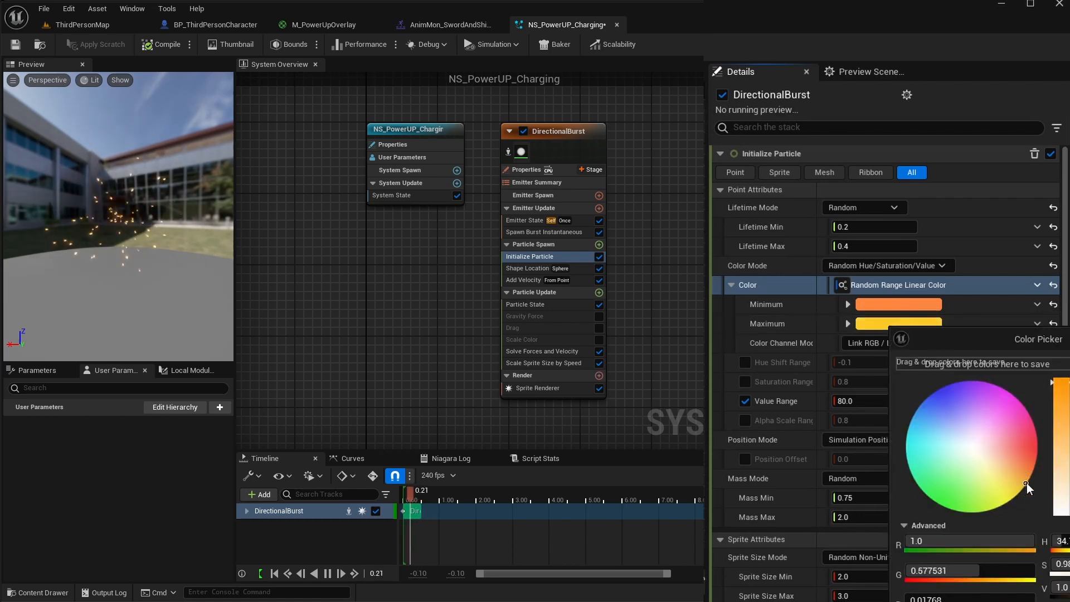
{"action": "left_click", "coordinate": [863, 435]}
Step: Set Initialize Particle's sprite size minimum to 0.5 by 7 and maximum to 1 by 20
{"action": "scroll", "coordinate": [774, 446], "scroll_direction": "down", "scroll_amount": 3}
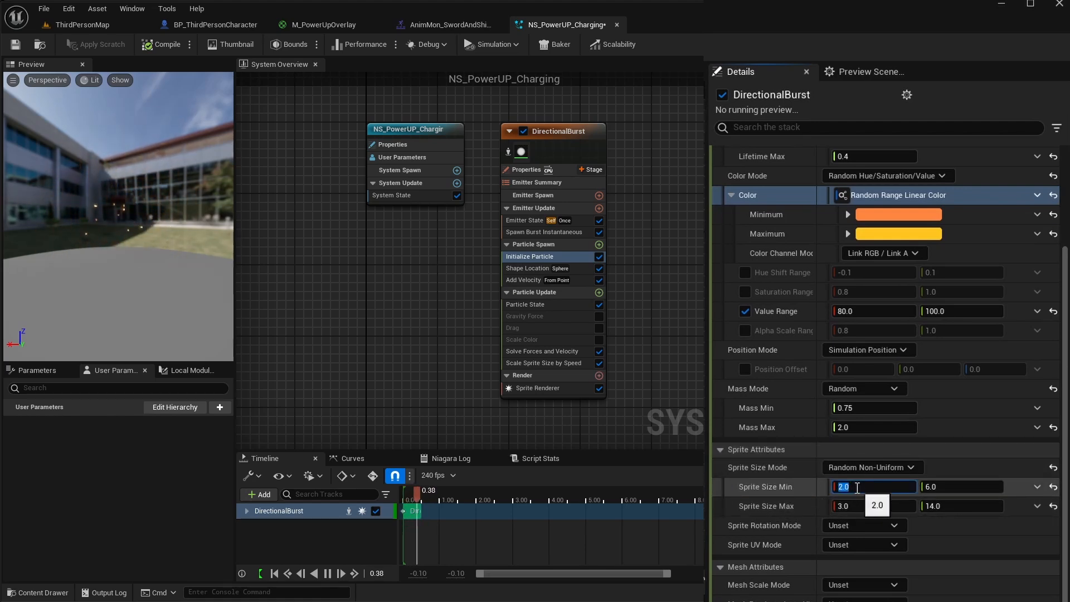
{"action": "type", "text": "0.5"}
{"action": "key", "text": "Tab"}
{"action": "type", "text": "7"}
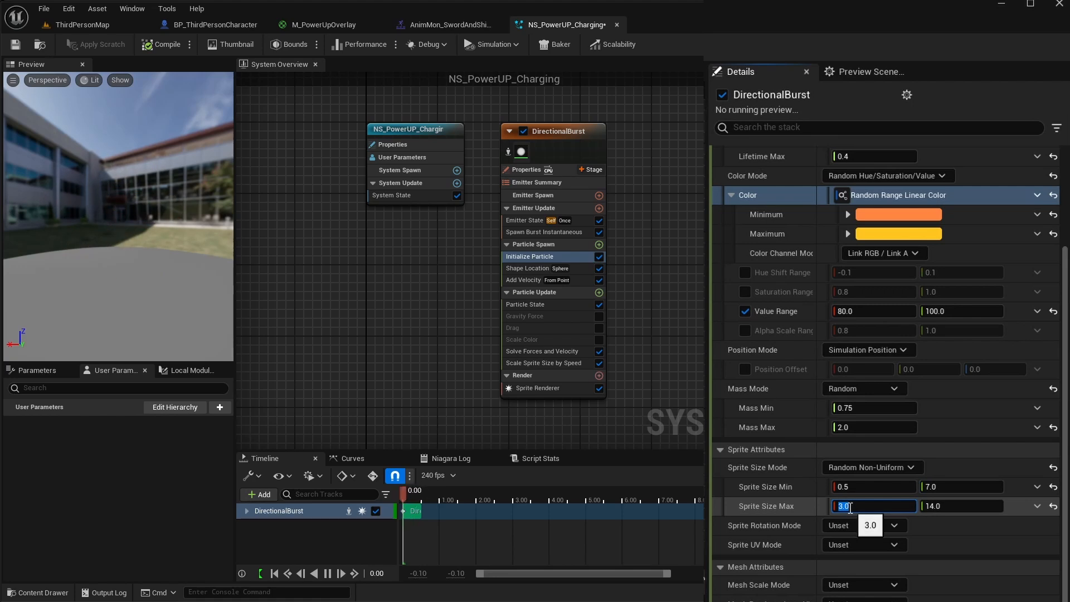
{"action": "type", "text": "1"}
{"action": "key", "text": "Tab"}
{"action": "type", "text": "20"}
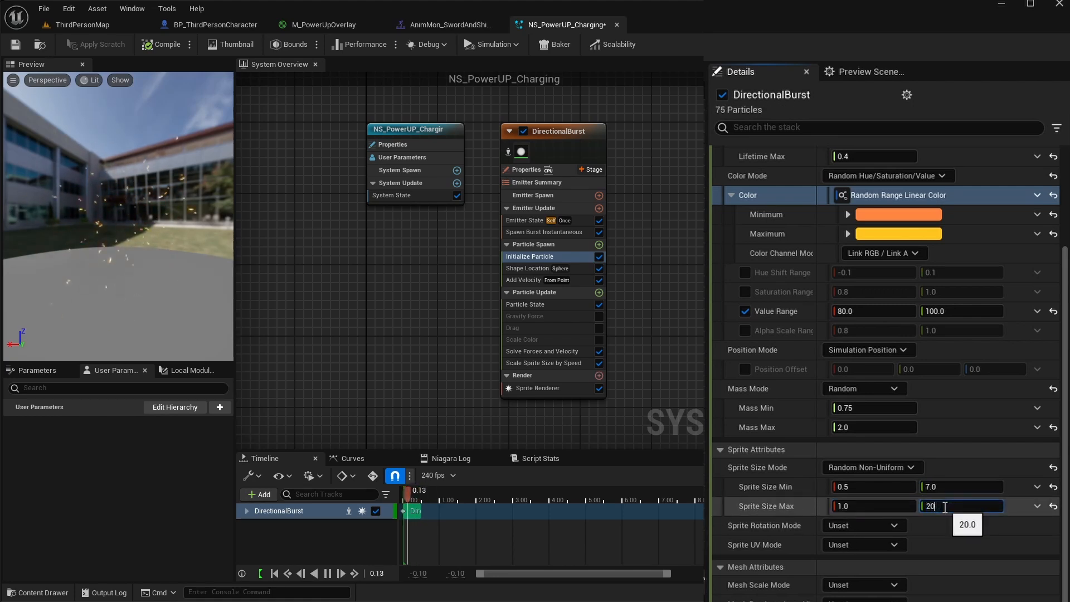
{"action": "key", "text": "Return"}
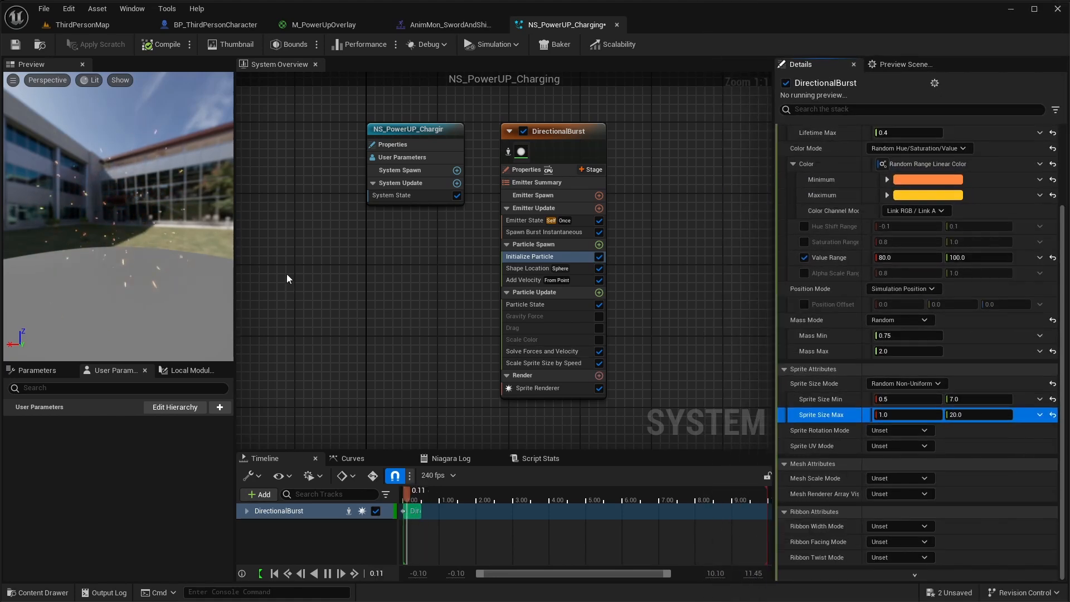
Step: Enable the Drag module with a minimum of 0.4 and maximum of 0.6, and enable the Scale Color module
{"action": "left_click", "coordinate": [526, 328]}
{"action": "left_click", "coordinate": [599, 328]}
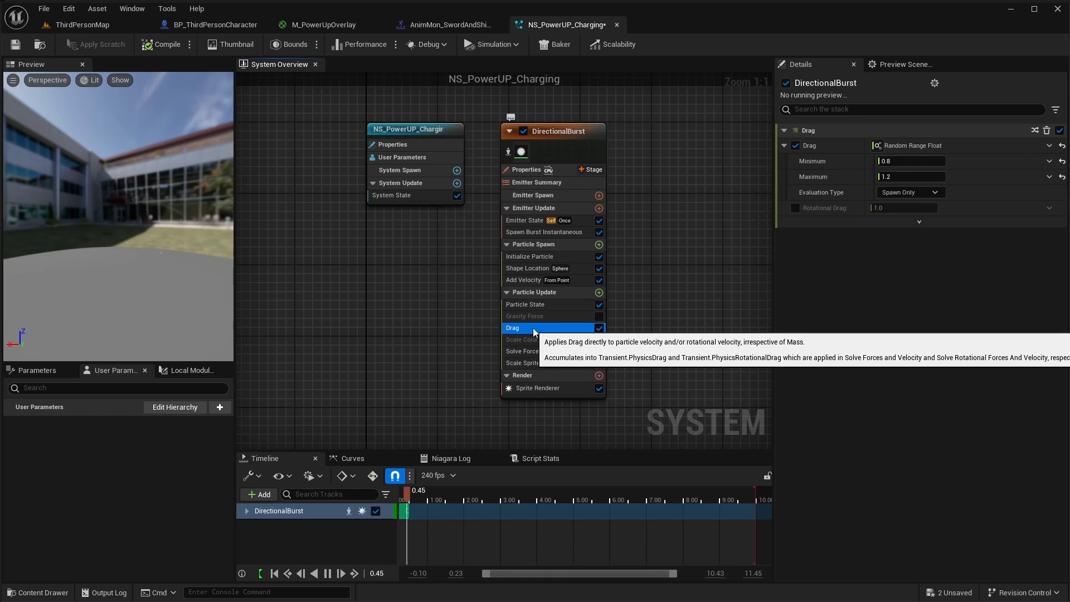
{"action": "left_click", "coordinate": [888, 161]}
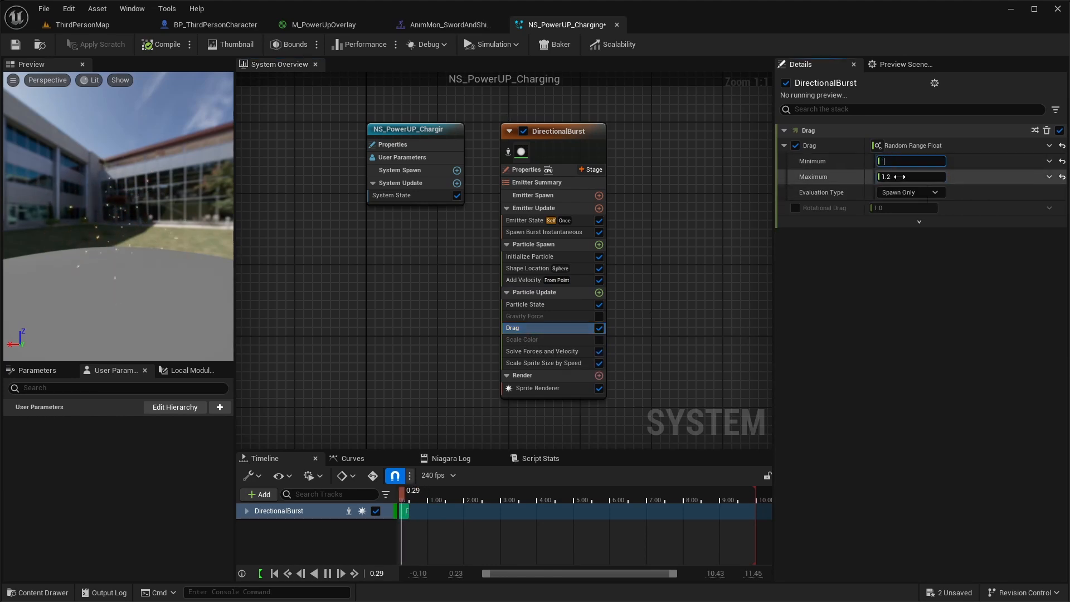
{"action": "left_click", "coordinate": [898, 180]}
{"action": "type", "text": ".6"}
{"action": "left_click", "coordinate": [924, 280]}
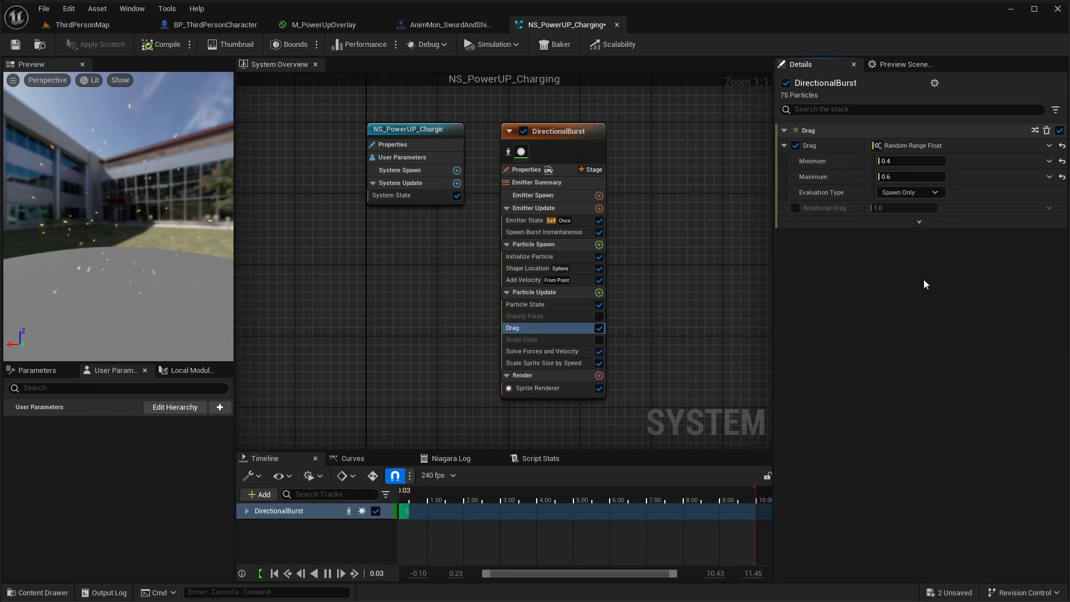
{"action": "left_click", "coordinate": [561, 340]}
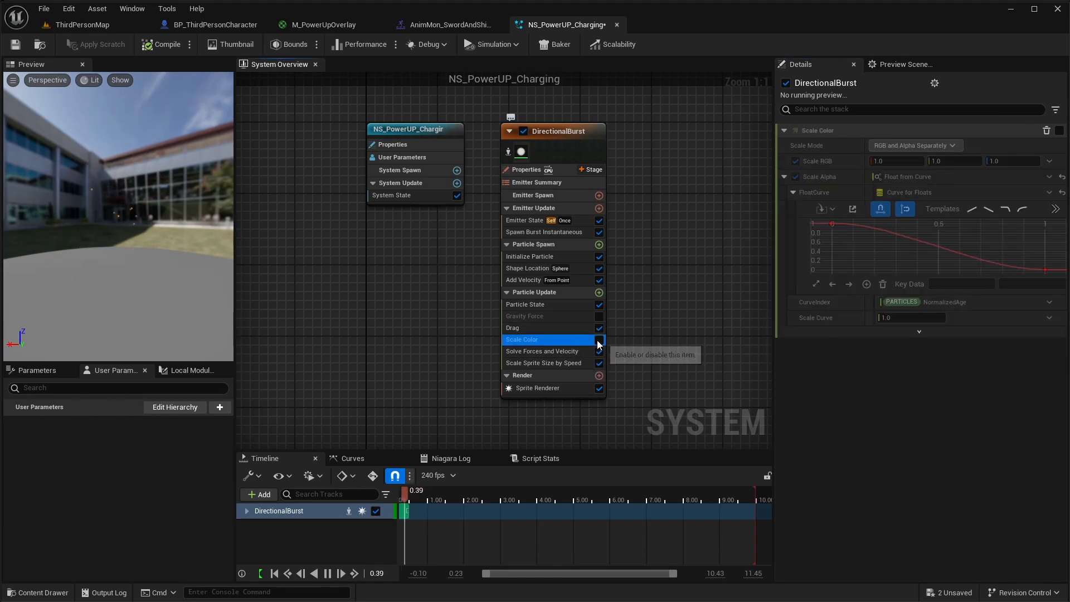
{"action": "left_click", "coordinate": [599, 339]}
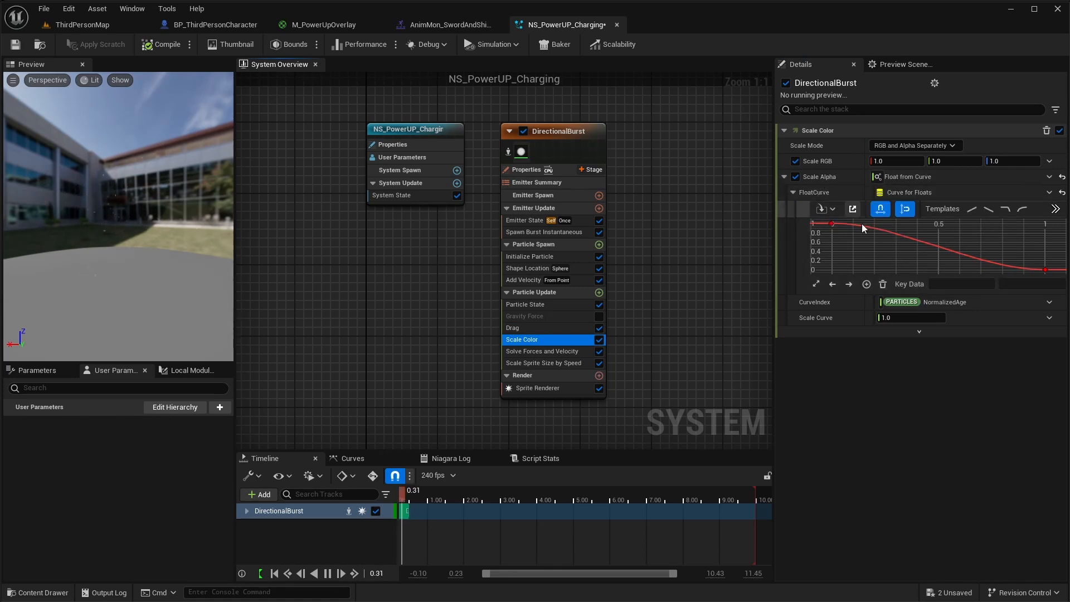
Step: Rename the DirectionalBurst emitter as Charging_Particles
{"action": "left_click", "coordinate": [591, 139]}
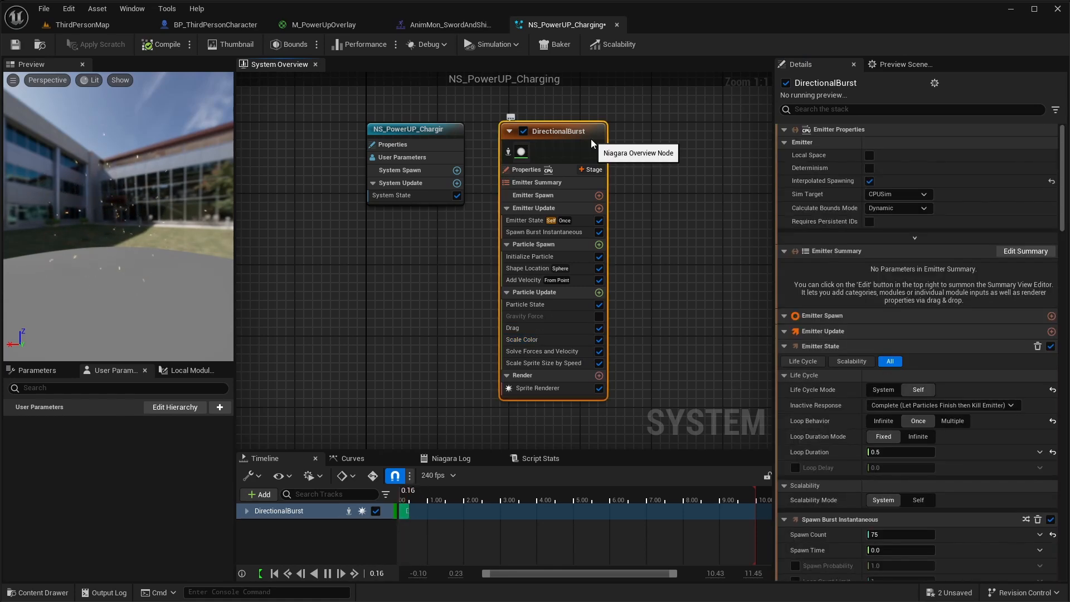
{"action": "left_click", "coordinate": [583, 139]}
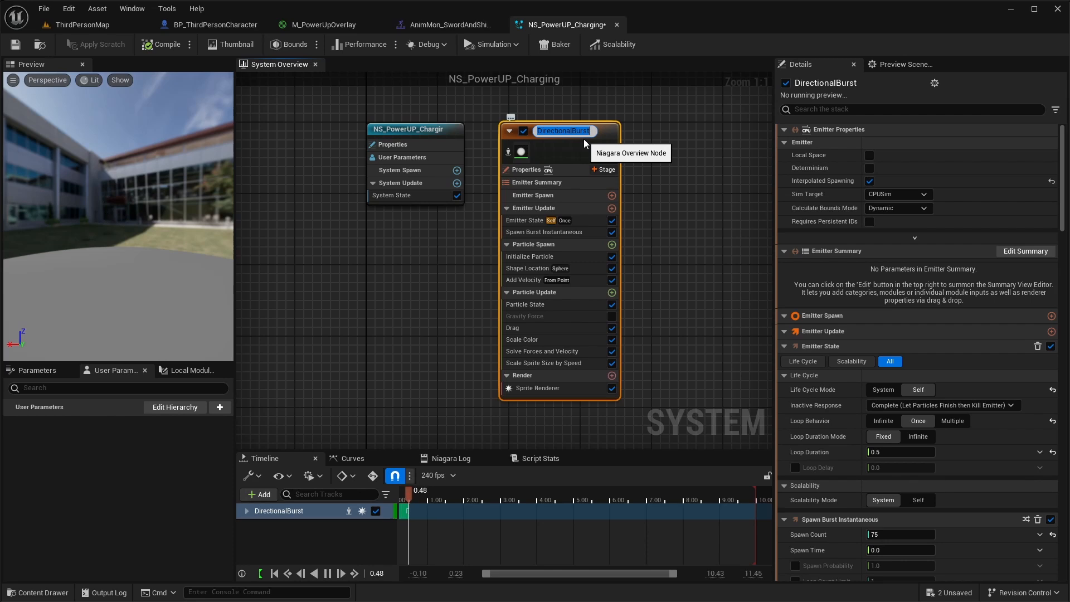
{"action": "type", "text": "Charging_Particles"}
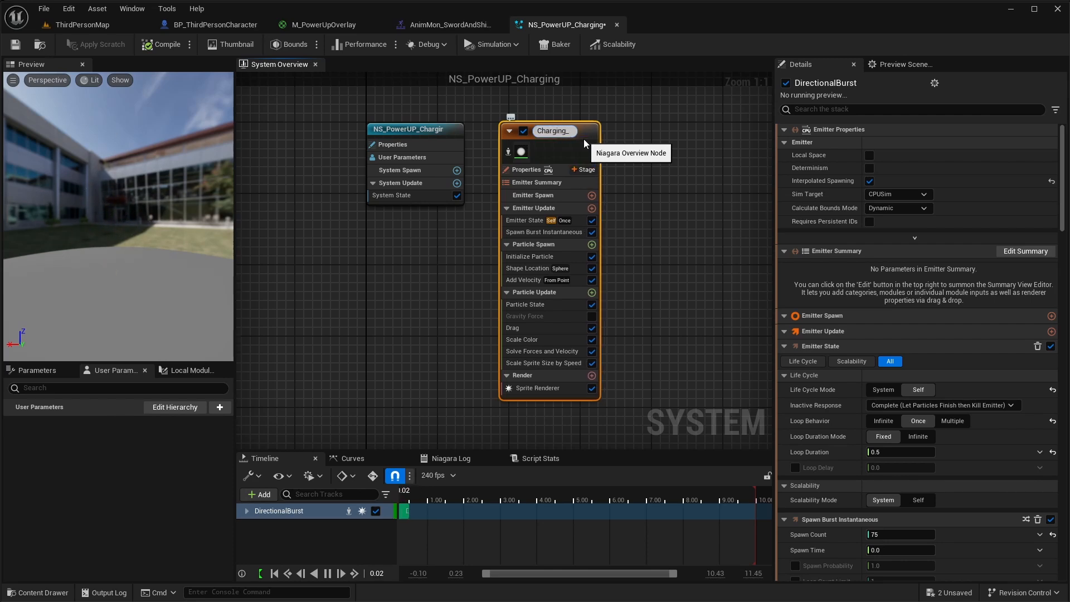
{"action": "key", "text": "Return"}
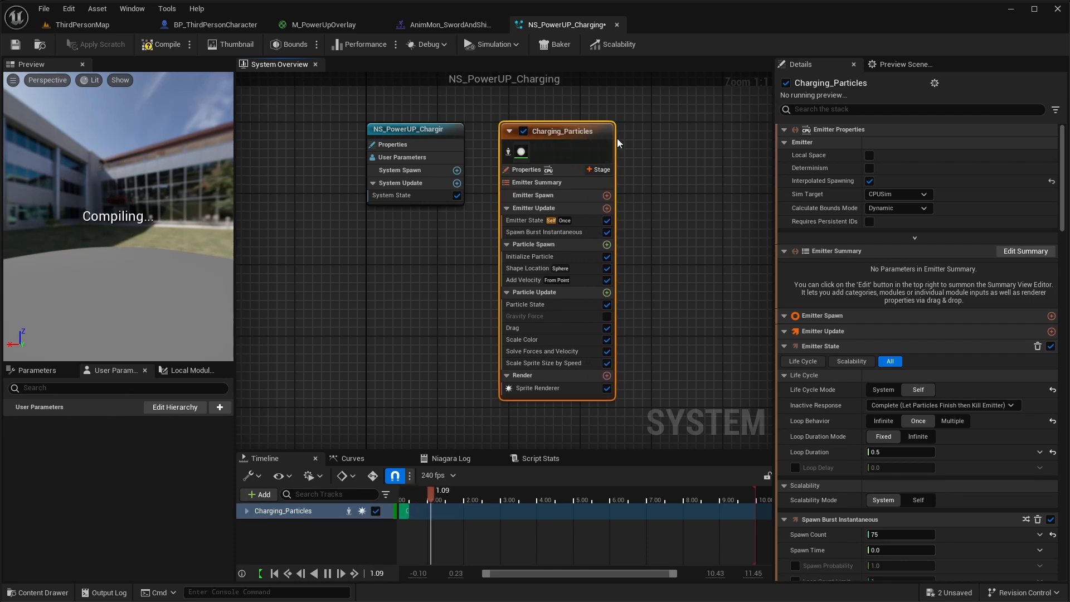
Step: Set the emitter's Sim Target to GPUCompute Sim and Calculate Bounds Mode to Fixed, and save the system
{"action": "left_click", "coordinate": [550, 172]}
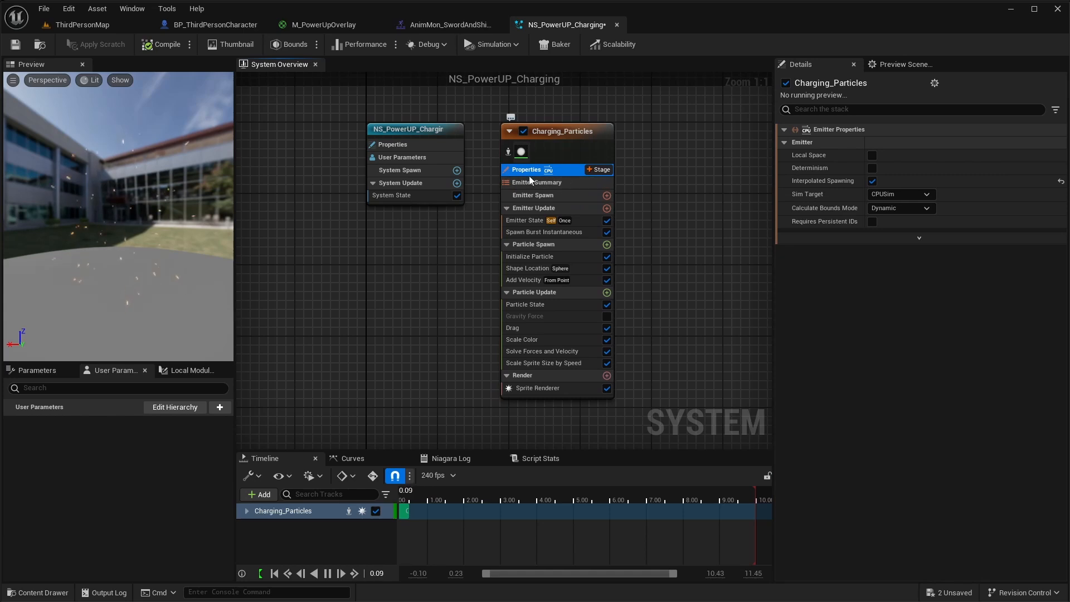
{"action": "left_click", "coordinate": [902, 195]}
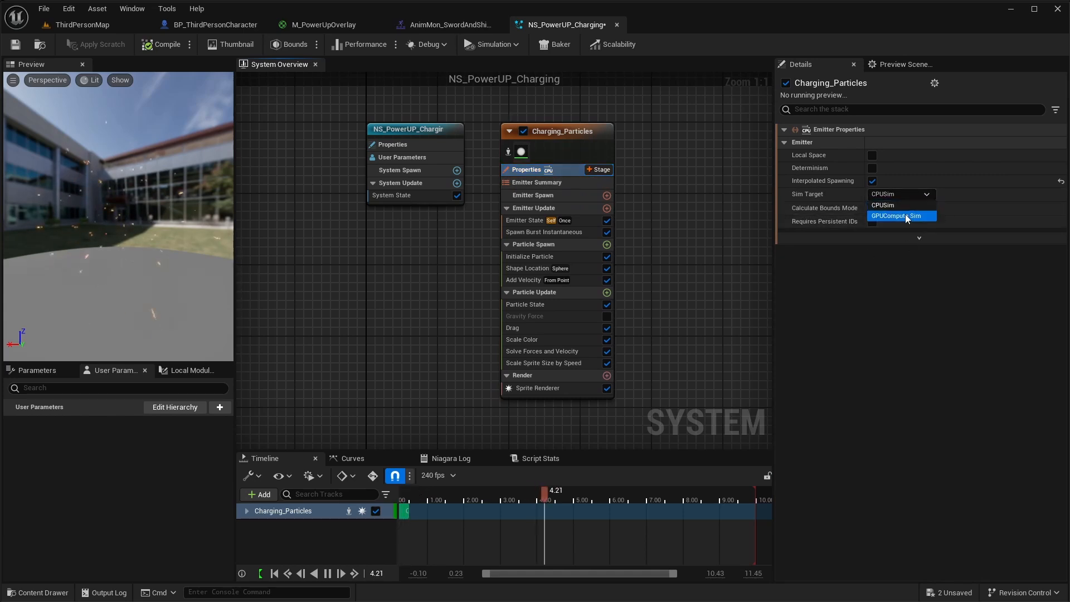
{"action": "left_click", "coordinate": [884, 216]}
{"action": "left_click", "coordinate": [874, 236]}
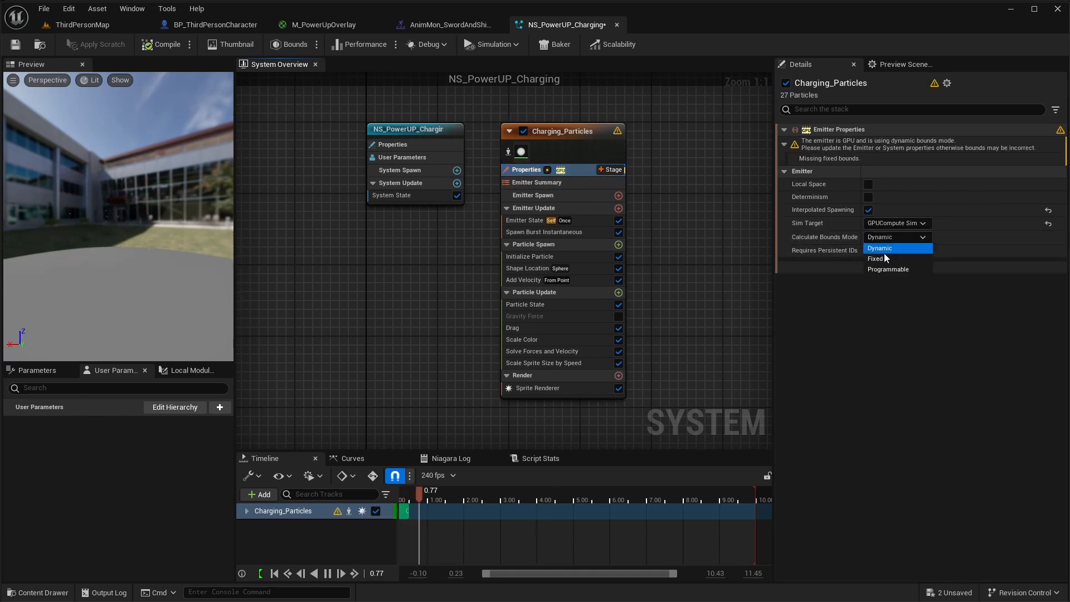
{"action": "left_click", "coordinate": [884, 258]}
{"action": "key", "text": "ctrl+s"}
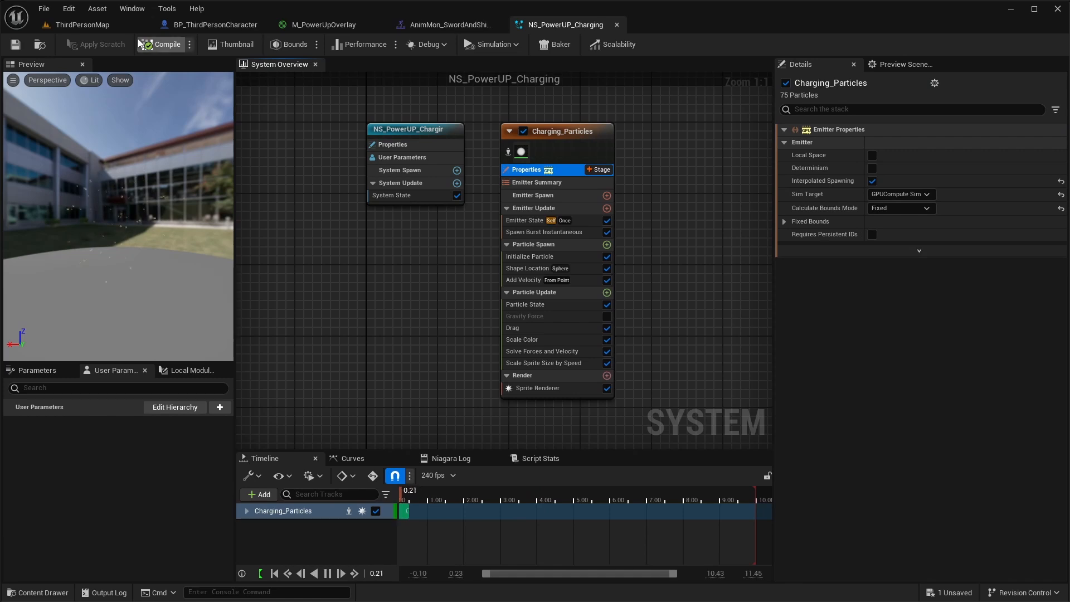
Step: Duplicate the NS_PowerUP_Charging system in the PowerUpEffect folder and name the copy NS_PowerUP_Release
{"action": "left_click", "coordinate": [82, 24]}
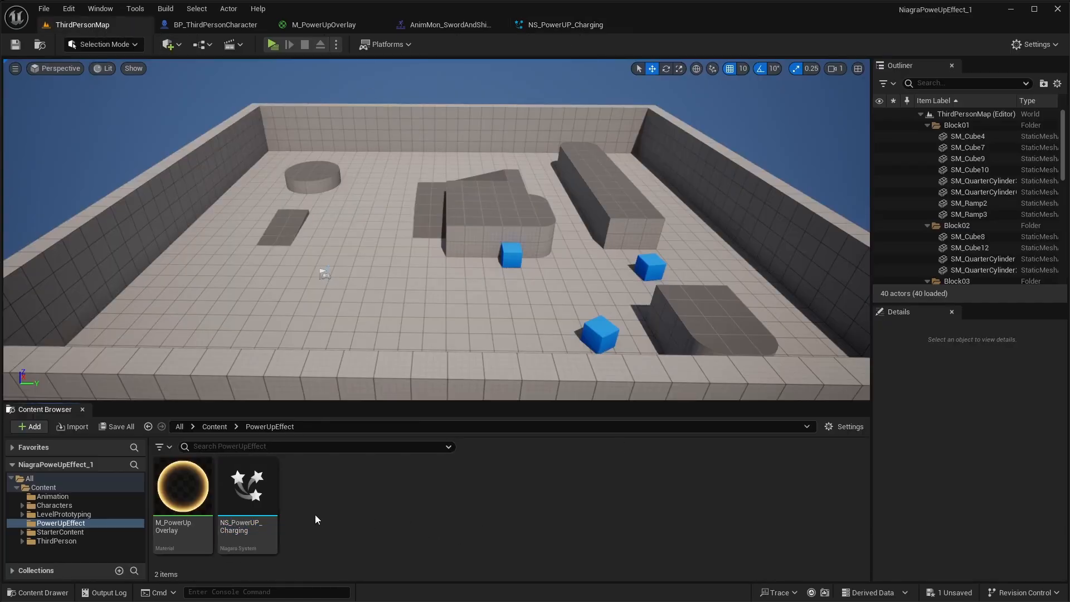
{"action": "right_click", "coordinate": [259, 497]}
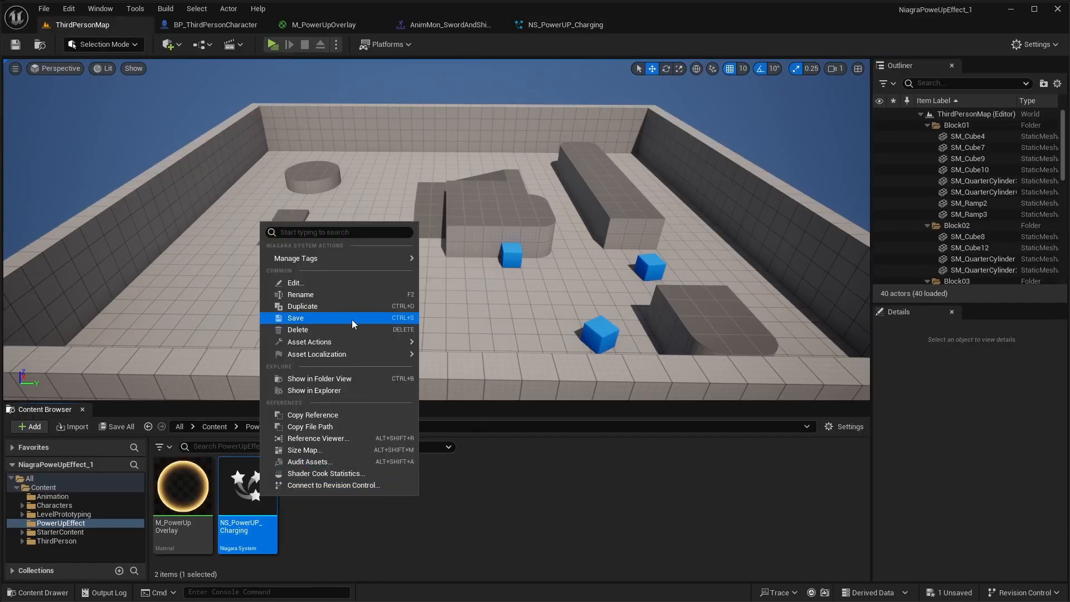
{"action": "left_click", "coordinate": [318, 306]}
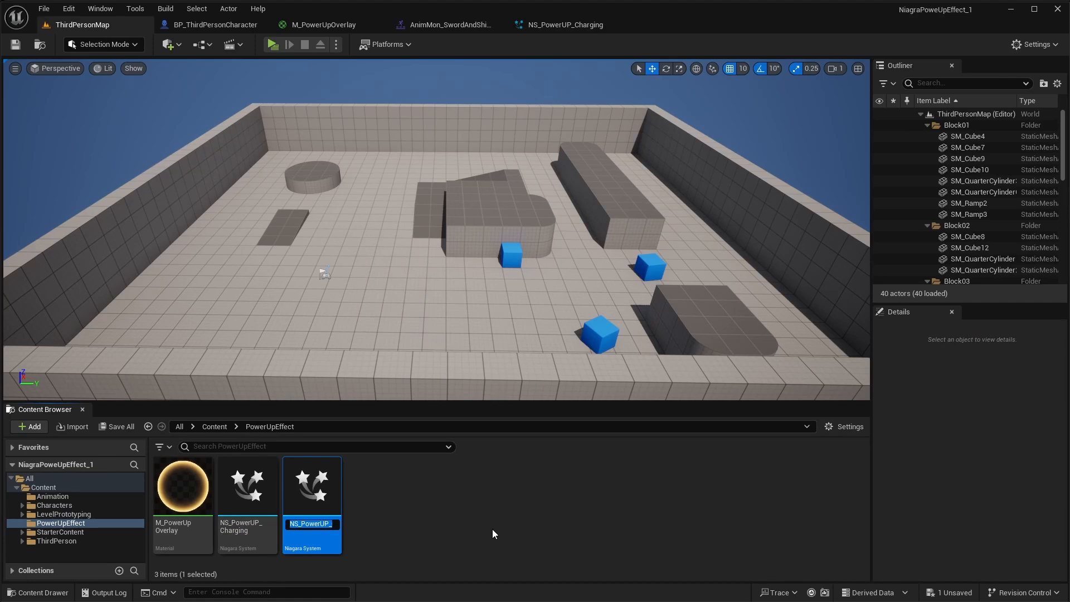
{"action": "key", "text": "End"}
{"action": "key", "text": "shift+Left"}
{"action": "key", "text": "shift+Left"}
{"action": "key", "text": "shift+Left"}
{"action": "key", "text": "shift+Left"}
{"action": "key", "text": "shift+Left"}
{"action": "key", "text": "shift+Left"}
{"action": "key", "text": "shift+Left"}
{"action": "key", "text": "shift+Left"}
{"action": "key", "text": "shift+Left"}
{"action": "type", "text": "Release"}
{"action": "key", "text": "Return"}
Step: Open NS_PowerUP_Release and set the Emitter State's loop duration to 1
{"action": "double_click", "coordinate": [330, 492]}
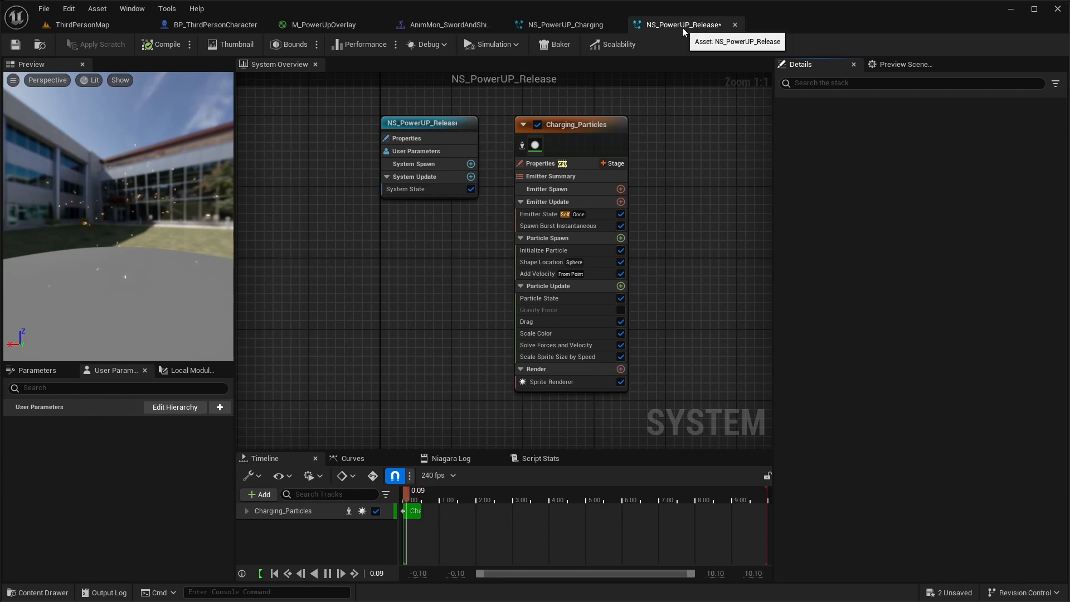
{"action": "left_click", "coordinate": [538, 216]}
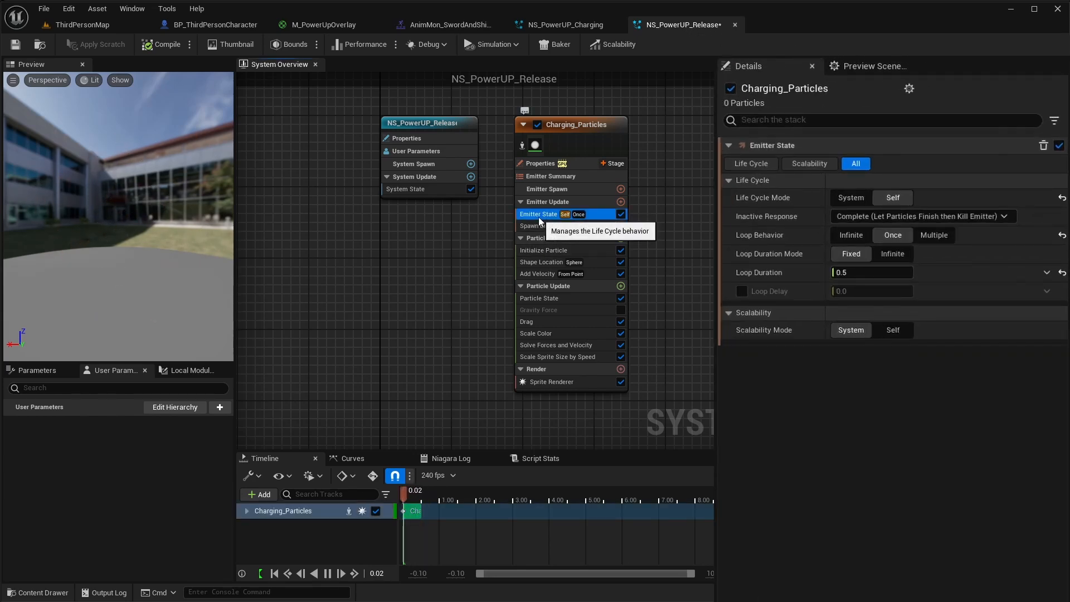
{"action": "left_click", "coordinate": [849, 272]}
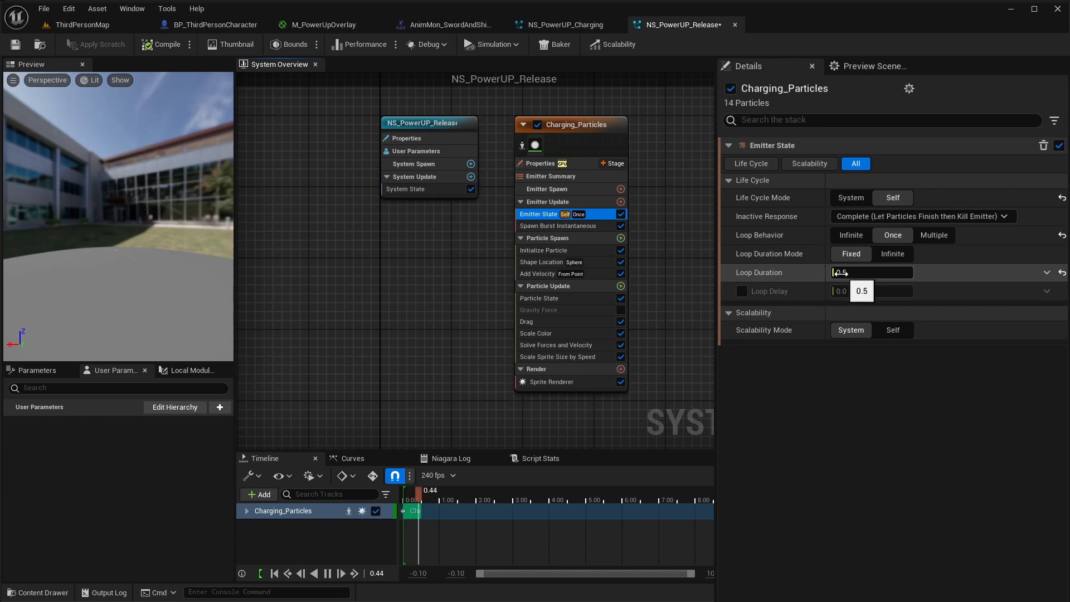
{"action": "type", "text": "1"}
{"action": "key", "text": "Return"}
Step: Set the Spawn Burst Instantaneous module's spawn count to 1000
{"action": "left_click", "coordinate": [543, 226]}
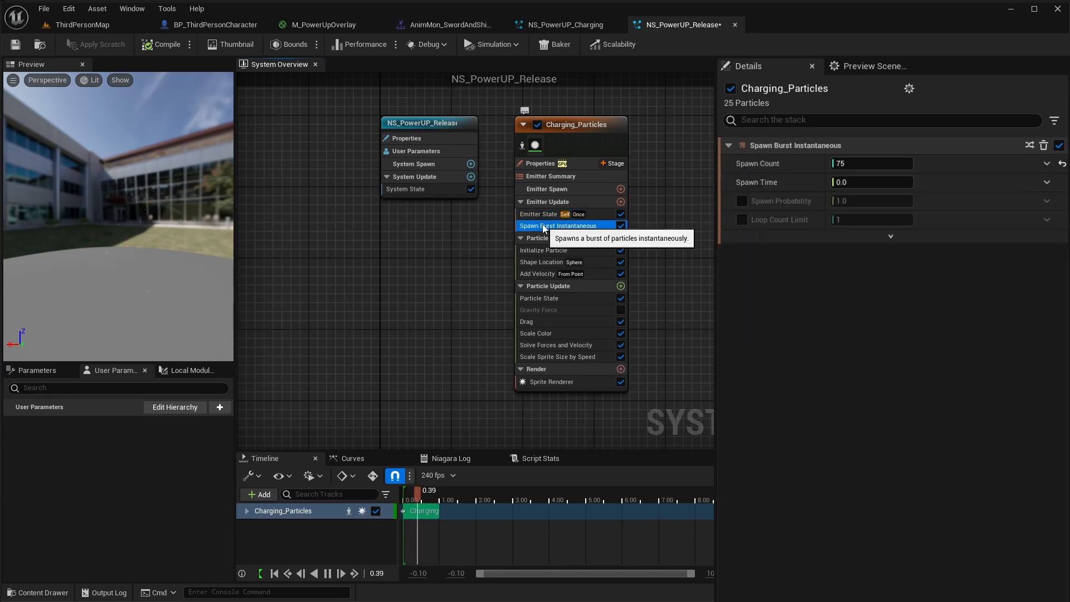
{"action": "left_click", "coordinate": [844, 164]}
{"action": "type", "text": "000"}
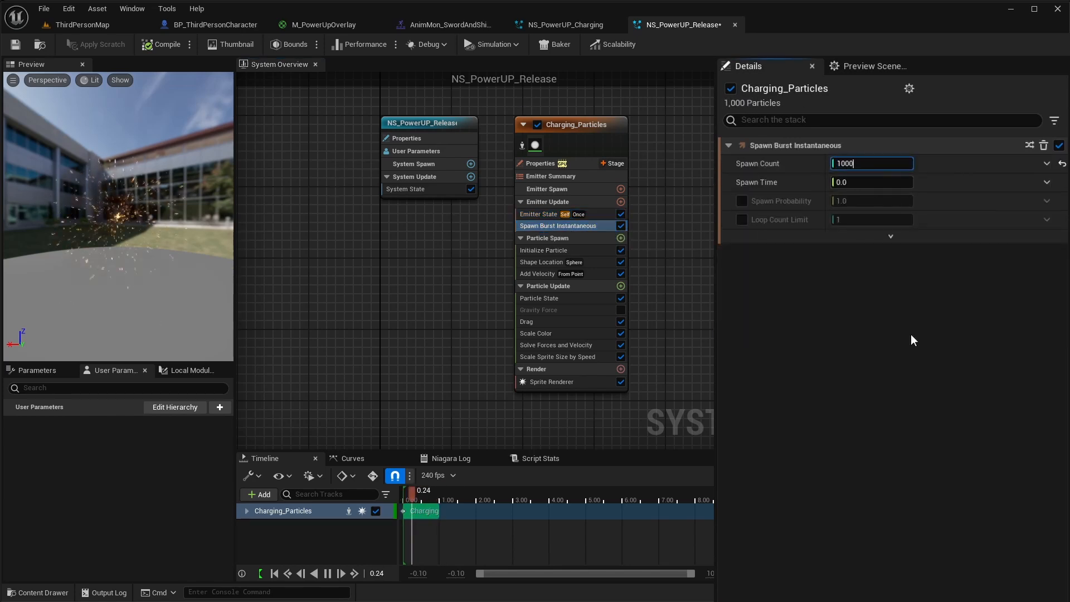
{"action": "key", "text": "Return"}
Step: Set Add Velocity's velocity speed minimum to 450 and maximum to 800
{"action": "left_click", "coordinate": [546, 275]}
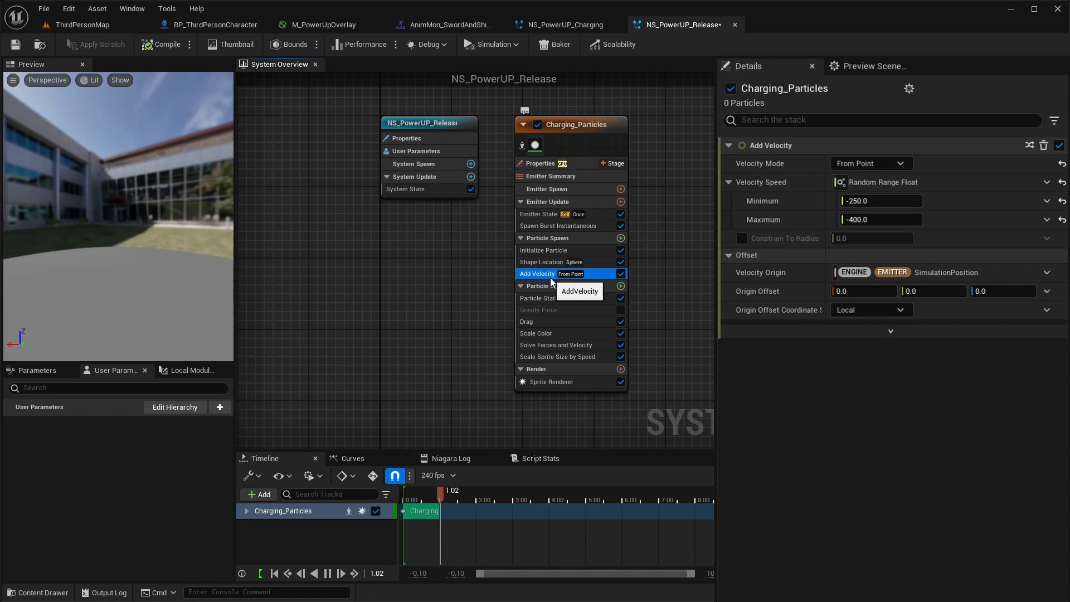
{"action": "left_click", "coordinate": [871, 201]}
{"action": "type", "text": "450"}
{"action": "key", "text": "Tab"}
{"action": "type", "text": "800"}
{"action": "key", "text": "Return"}
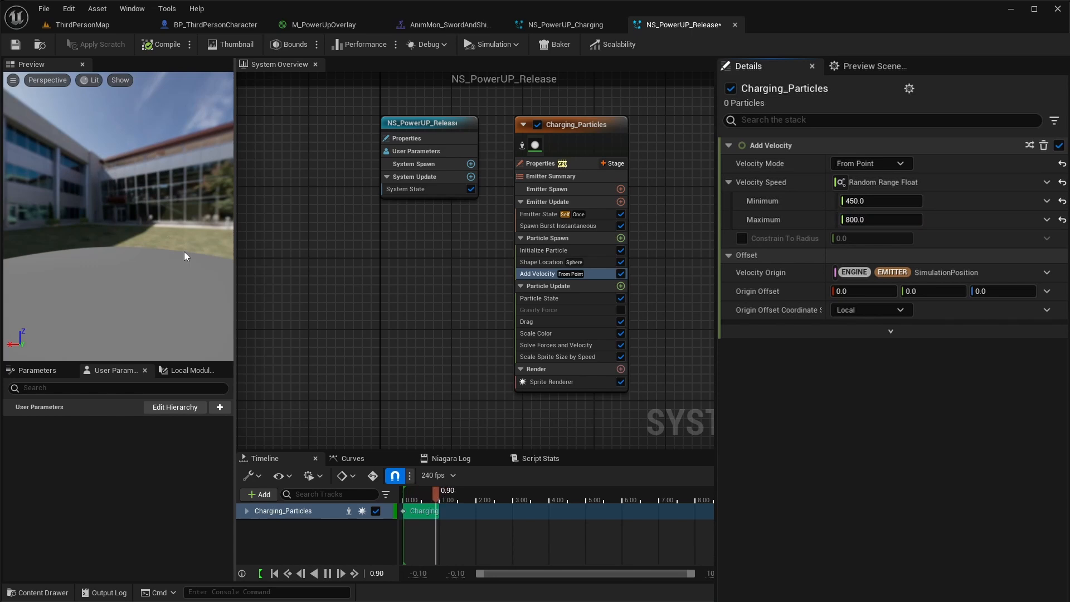
Step: Set Initialize Particle's lifetime minimum to 0.4 and maximum to 0.8
{"action": "left_click", "coordinate": [556, 251]}
{"action": "left_click", "coordinate": [864, 216]}
{"action": "type", "text": ".4"}
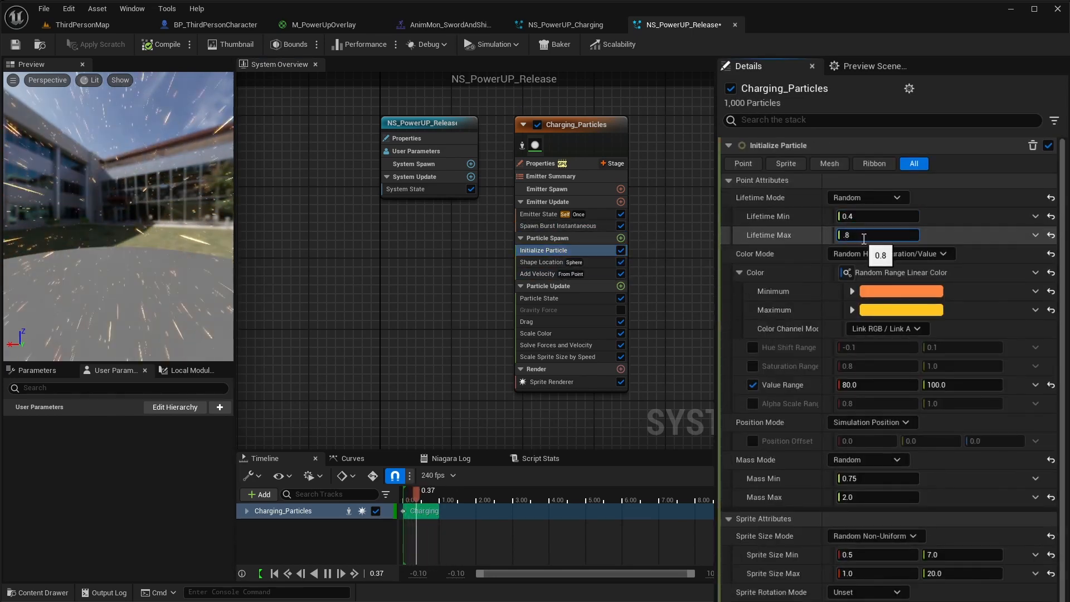
{"action": "left_click", "coordinate": [981, 233]}
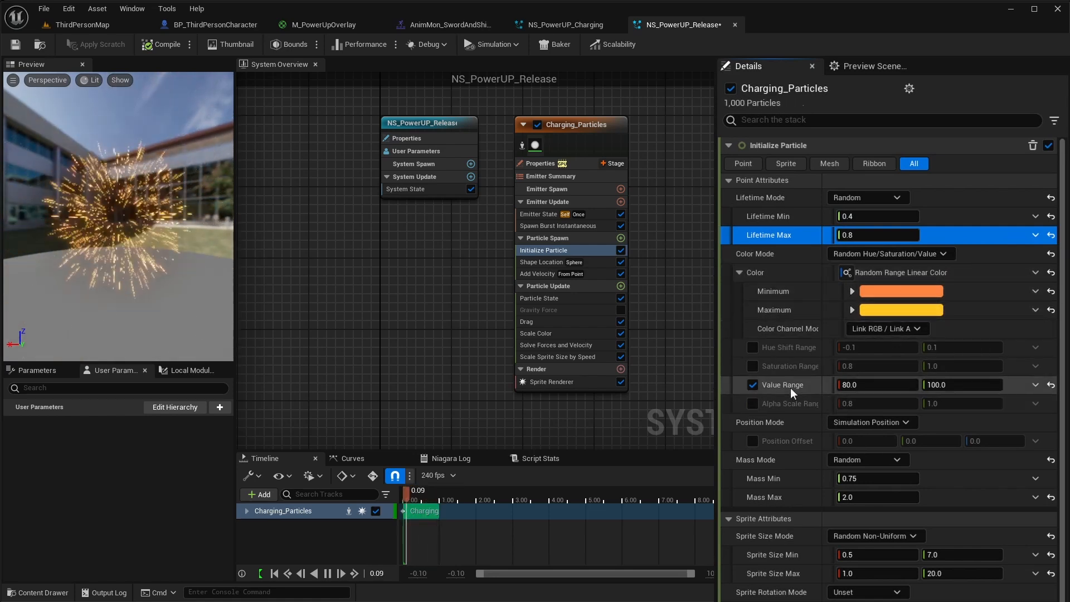
Step: Set the particle color's Value Range from 150 to 200
{"action": "left_click", "coordinate": [862, 385]}
{"action": "type", "text": "15"}
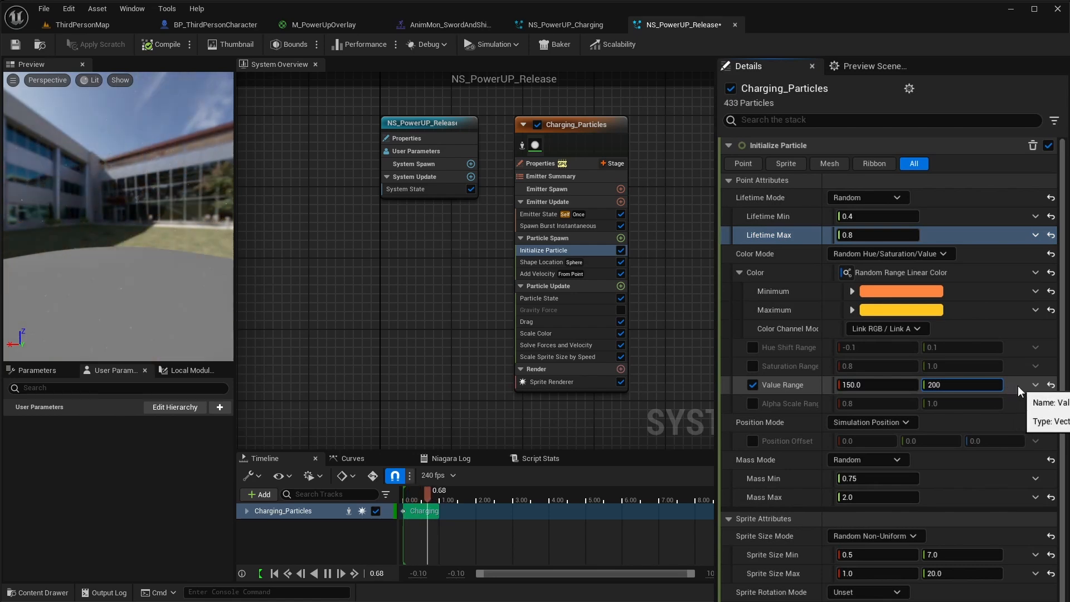
{"action": "left_click", "coordinate": [1017, 385]}
Step: Set Initialize Particle's sprite size minimum to 1.0 by 10.0 and maximum to 2.0 by 30.0
{"action": "scroll", "coordinate": [919, 440], "scroll_direction": "down", "scroll_amount": 2}
{"action": "scroll", "coordinate": [907, 450], "scroll_direction": "down", "scroll_amount": 2}
{"action": "left_click", "coordinate": [872, 469]}
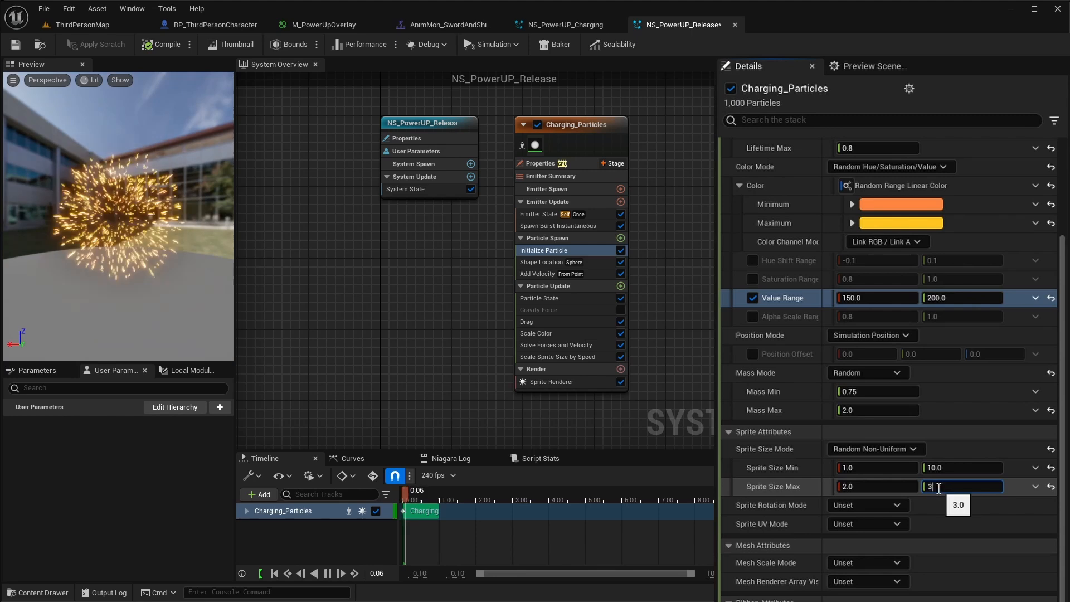
{"action": "left_click", "coordinate": [1001, 494]}
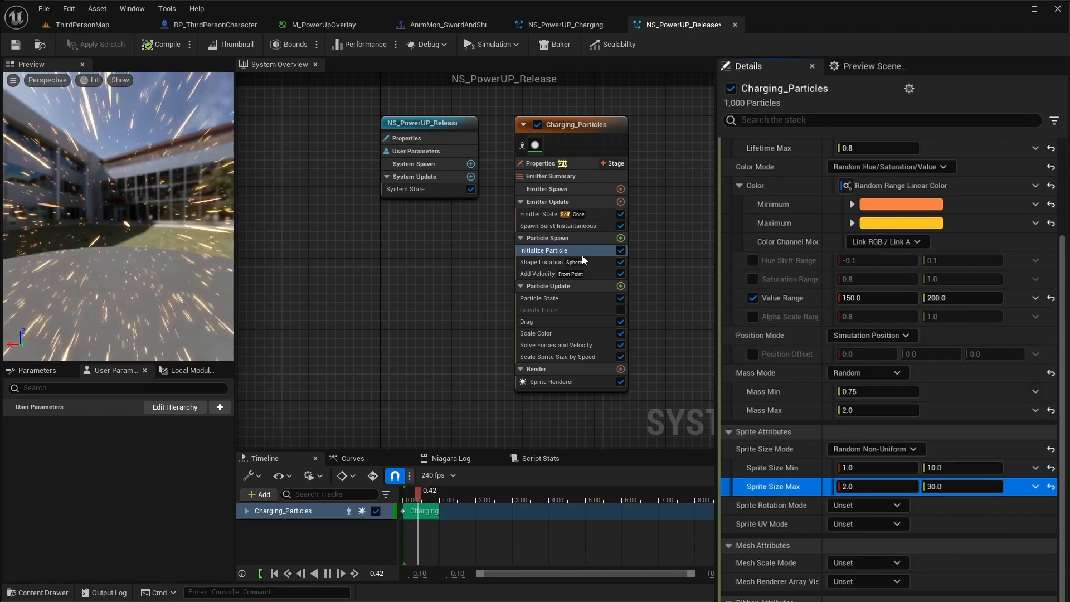
Step: Set the Shape Location module's sphere radius to 50
{"action": "left_click", "coordinate": [553, 262]}
{"action": "left_click", "coordinate": [849, 216]}
{"action": "type", "text": "50"}
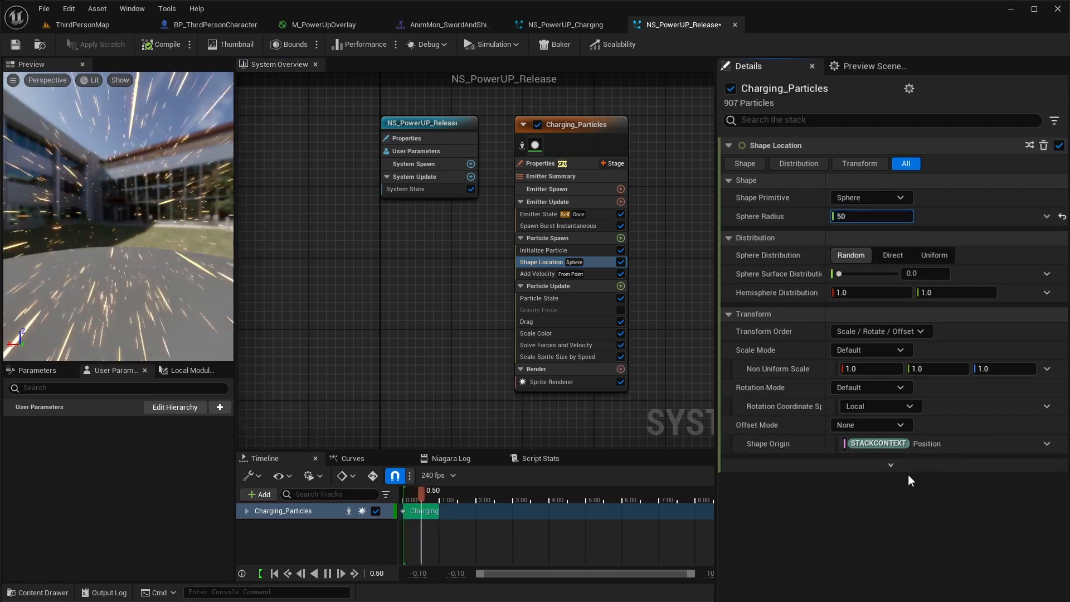
{"action": "key", "text": "Return"}
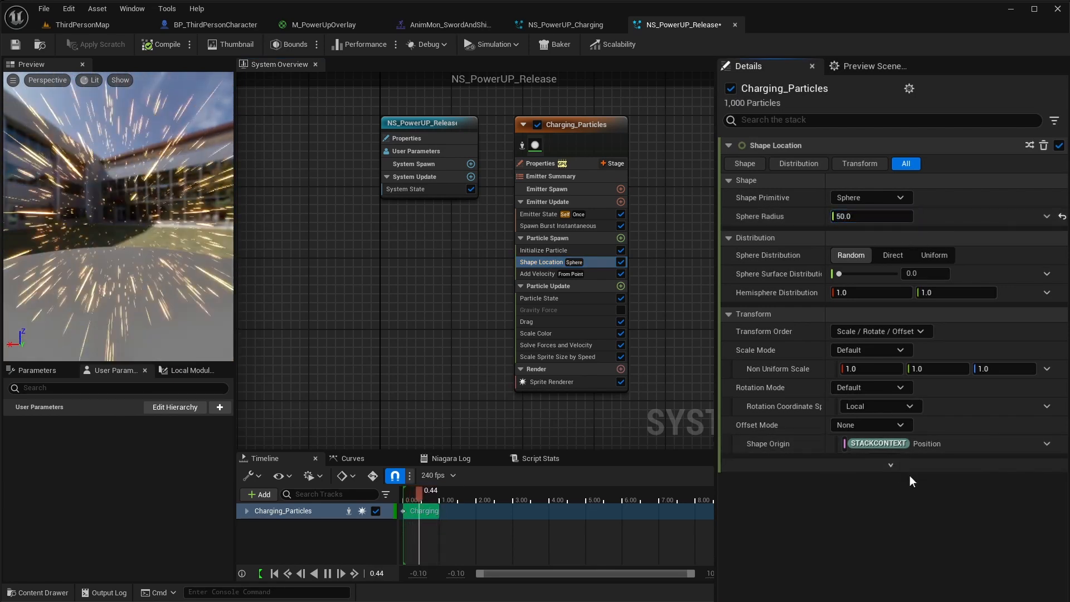
Step: Set the Drag module's random range minimum to 0.1, change its maximum, and review Scale Color
{"action": "left_click", "coordinate": [560, 322]}
{"action": "left_click", "coordinate": [880, 182]}
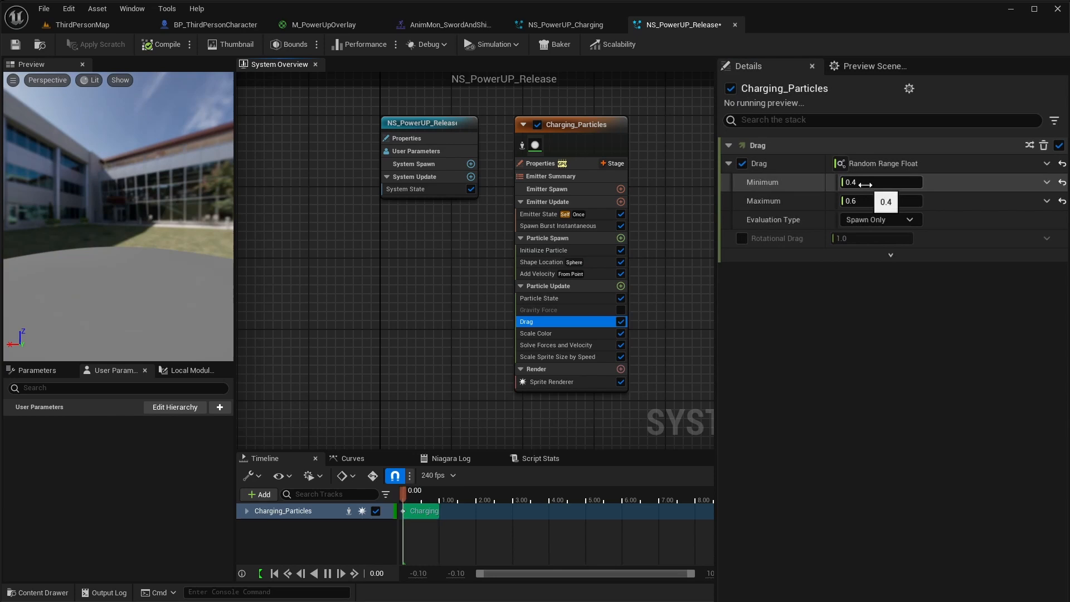
{"action": "type", "text": ".1"}
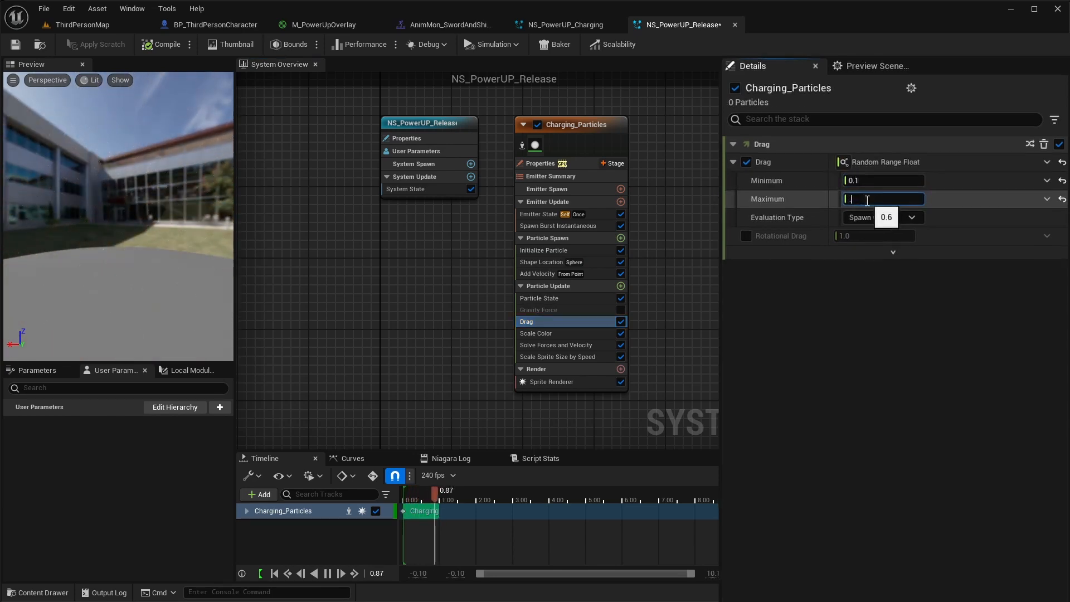
{"action": "left_click", "coordinate": [535, 333]}
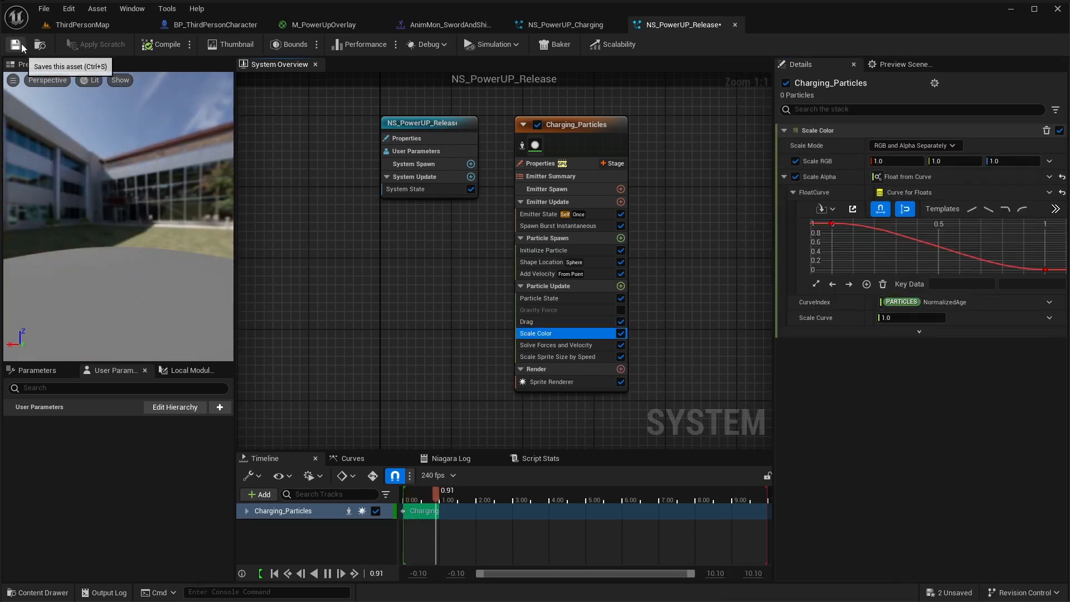
Step: In the power-up animation montage, add a second notify track and name it NS
{"action": "left_click", "coordinate": [450, 24]}
{"action": "left_click_drag", "start_coordinate": [488, 383], "coordinate": [429, 384]}
{"action": "left_click", "coordinate": [228, 372]}
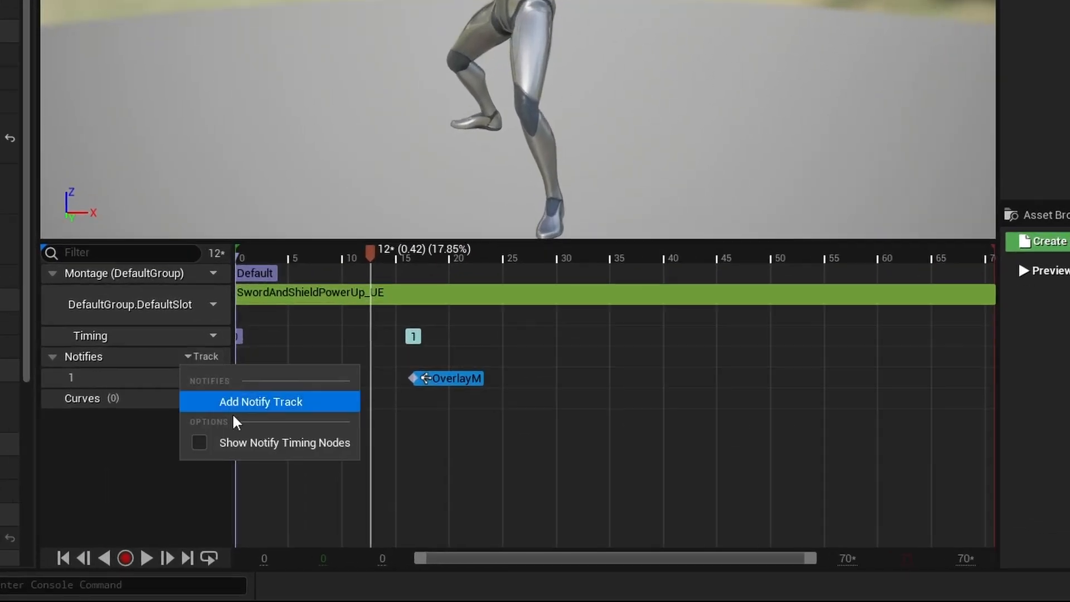
{"action": "left_click", "coordinate": [262, 415]}
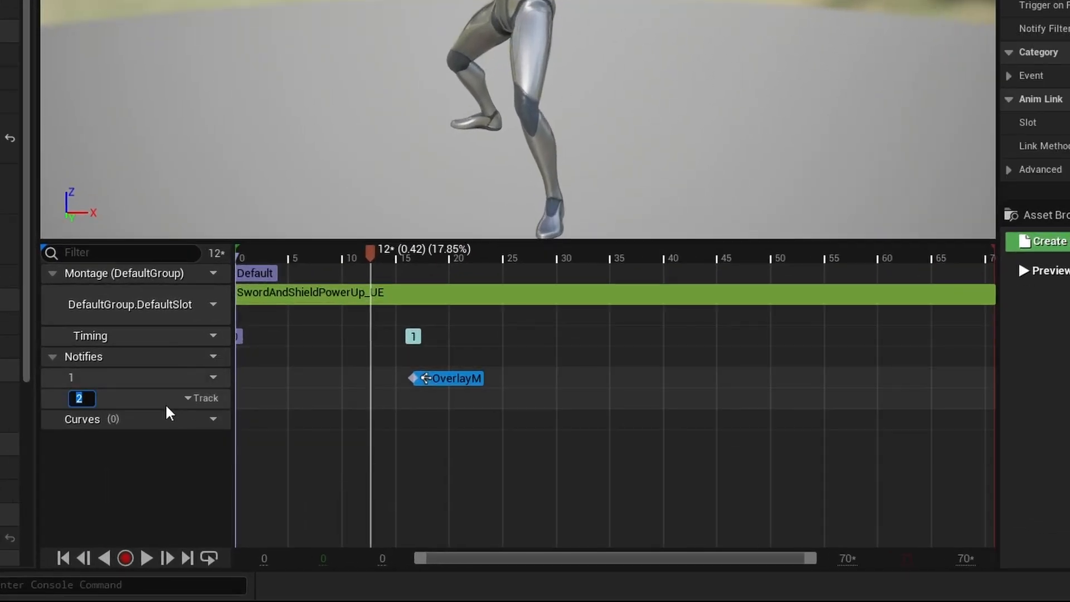
{"action": "type", "text": "NS"}
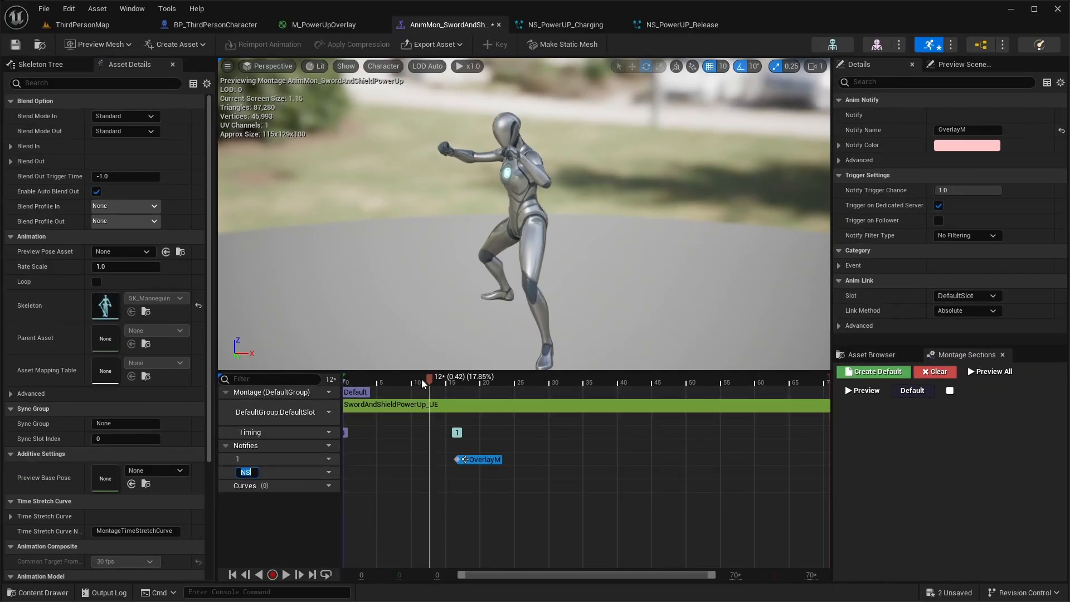
Step: Add a Play Niagara Particle Effect notify on the NS track at about frame 7
{"action": "left_click_drag", "start_coordinate": [425, 377], "coordinate": [389, 377]}
{"action": "left_click_drag", "start_coordinate": [392, 371], "coordinate": [421, 165]}
{"action": "right_click", "coordinate": [389, 264]}
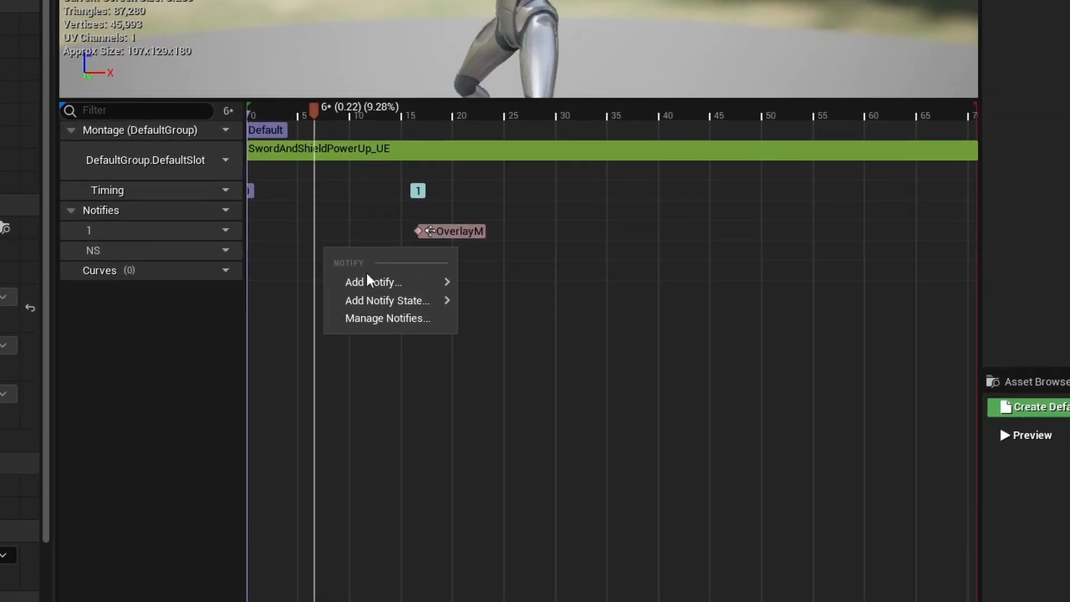
{"action": "mouse_move", "coordinate": [424, 285]}
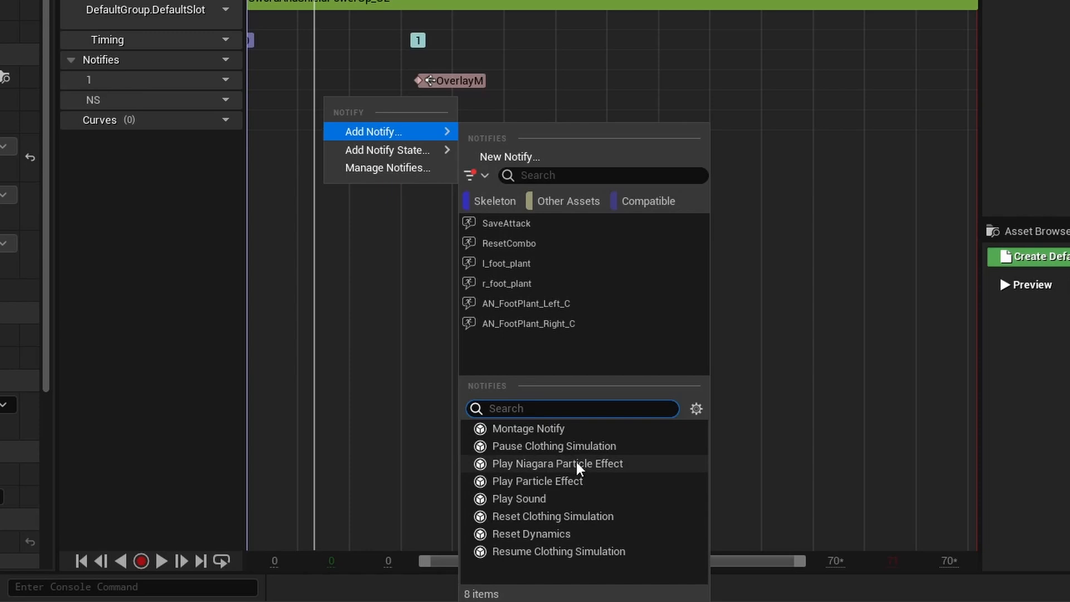
{"action": "left_click", "coordinate": [587, 465]}
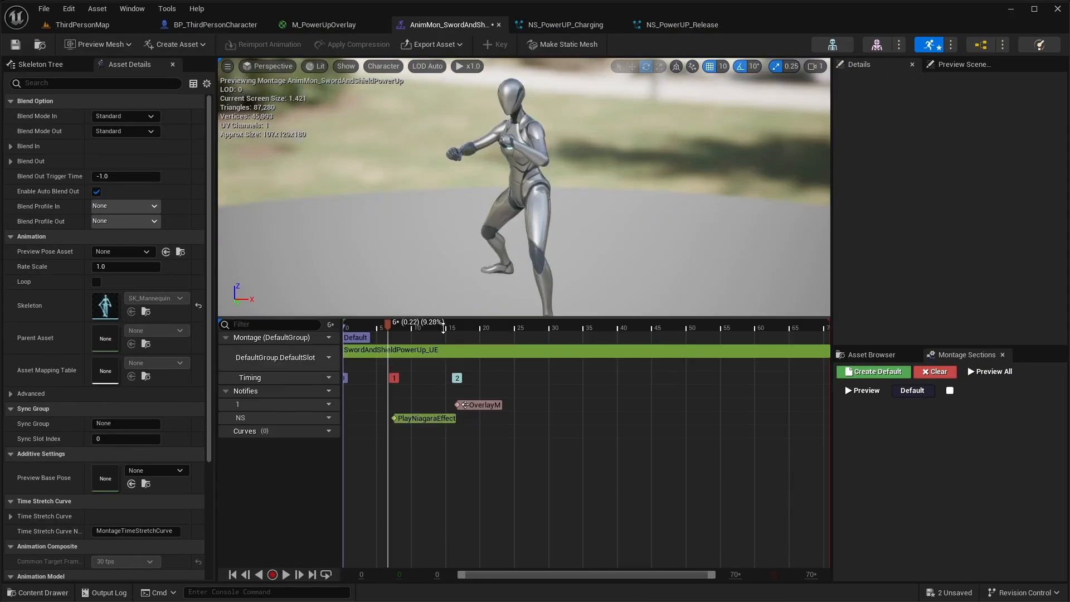
Step: Assign NS_PowerUP_Charging as the new notify's Niagara system and play the montage preview
{"action": "left_click_drag", "start_coordinate": [444, 329], "coordinate": [424, 415]}
{"action": "left_click", "coordinate": [431, 504]}
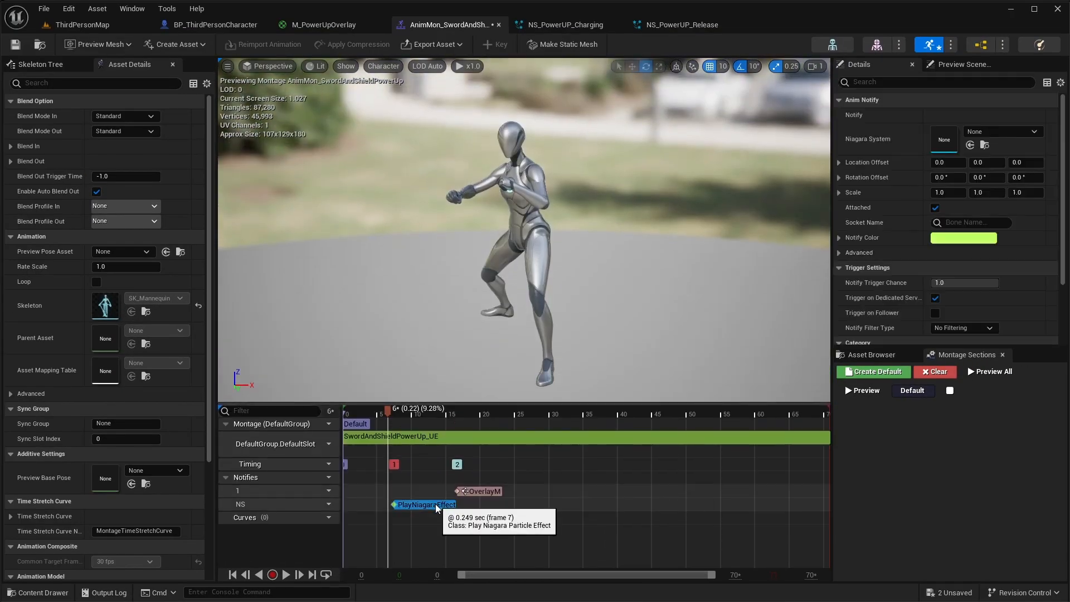
{"action": "left_click", "coordinate": [991, 132]}
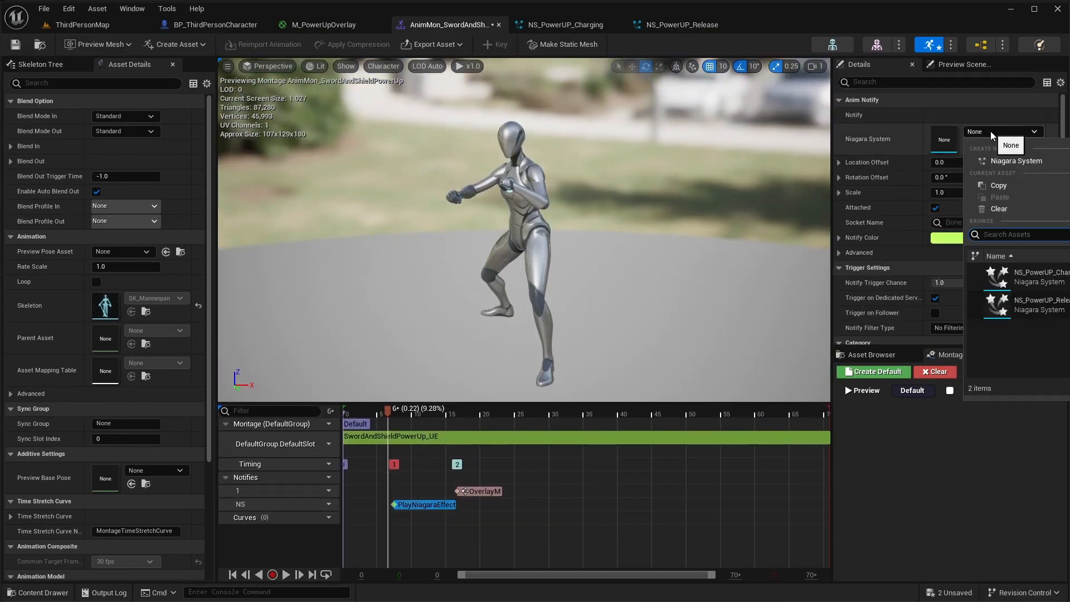
{"action": "left_click", "coordinate": [1041, 277]}
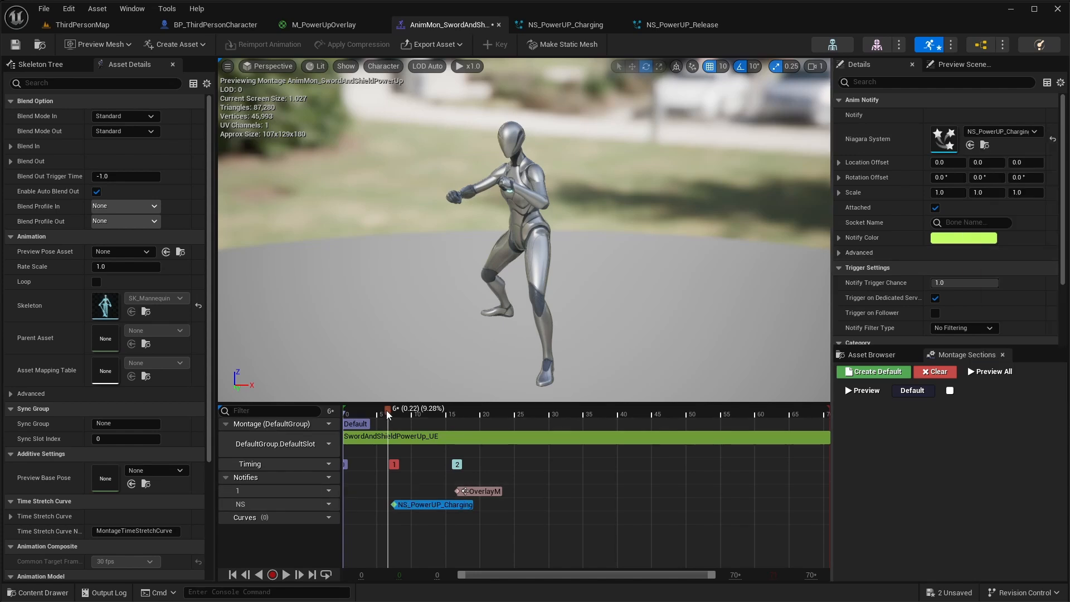
{"action": "left_click", "coordinate": [285, 574]}
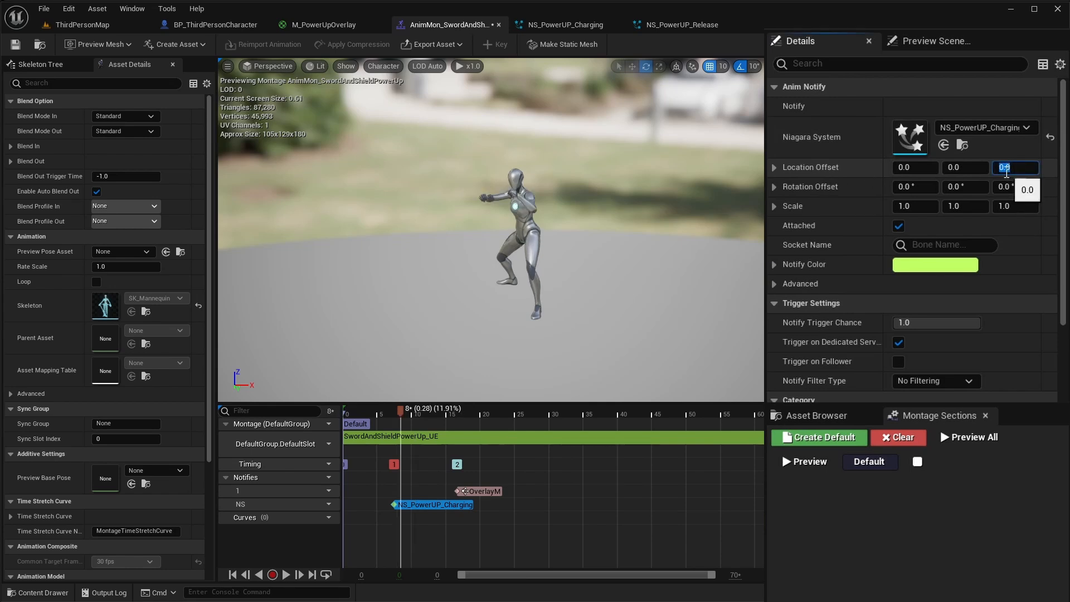
Step: Set the charging notify's Location Offset to X -10 and Z 100
{"action": "left_click", "coordinate": [1006, 169]}
{"action": "type", "text": "100"}
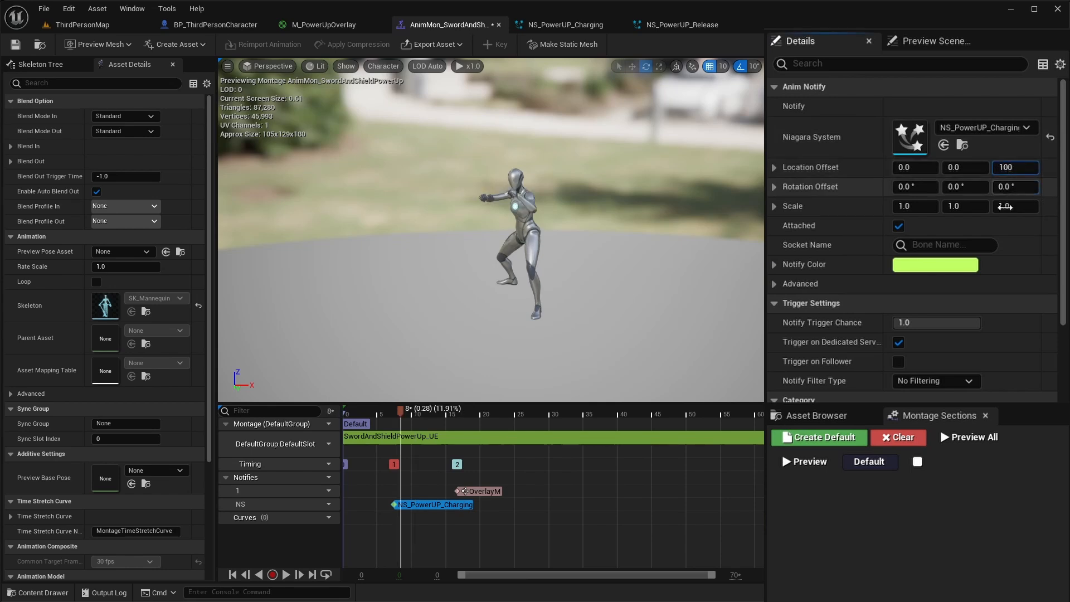
{"action": "left_click", "coordinate": [925, 168]}
{"action": "type", "text": "-10"}
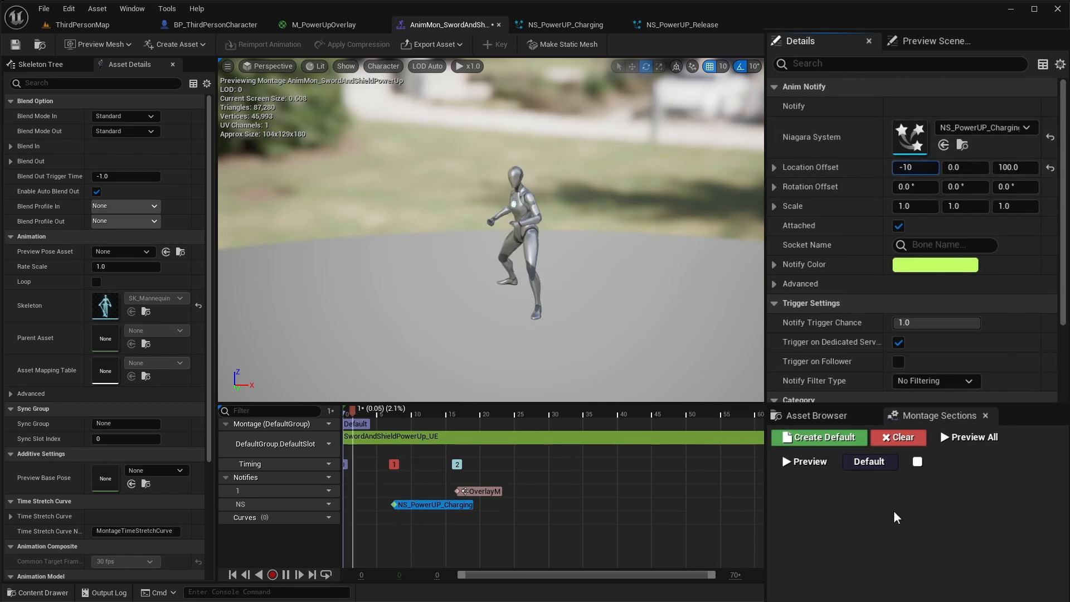
{"action": "key", "text": "Return"}
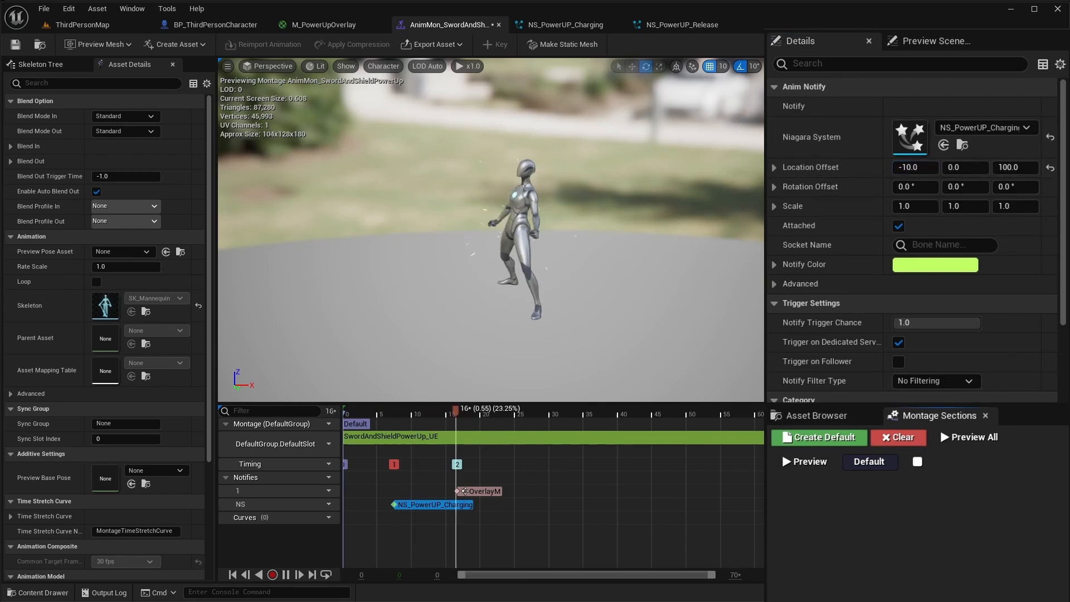
Step: Add another Play Niagara Particle Effect notify on the NS track, just after the charging notify, at about frame 20
{"action": "left_click_drag", "start_coordinate": [769, 413], "coordinate": [467, 416]}
{"action": "left_click_drag", "start_coordinate": [473, 402], "coordinate": [480, 173]}
{"action": "right_click", "coordinate": [483, 275]}
{"action": "mouse_move", "coordinate": [505, 297]}
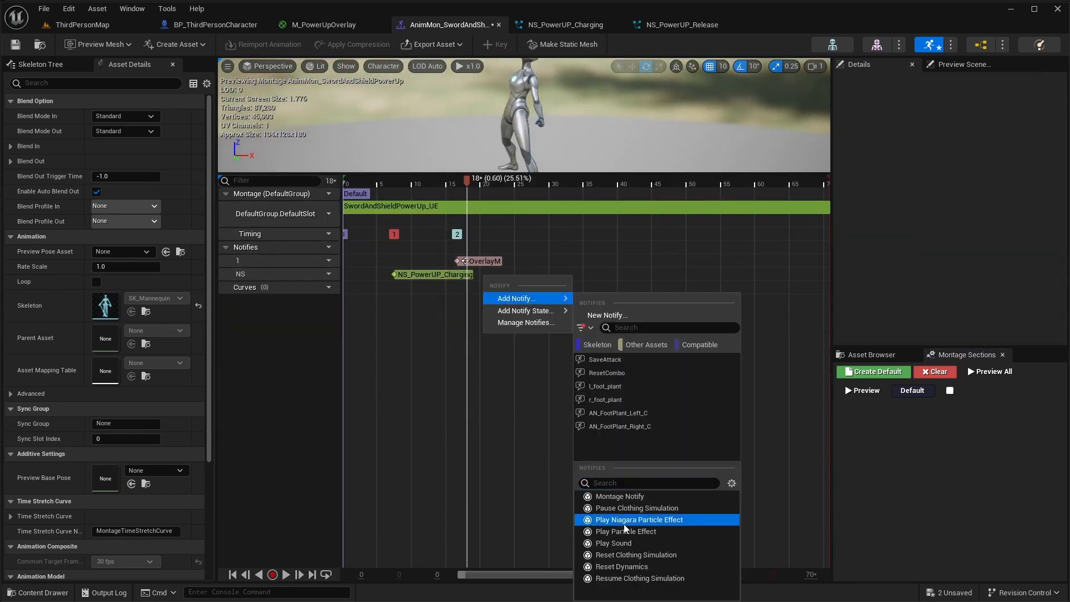
{"action": "left_click", "coordinate": [639, 520]}
Step: Assign NS_PowerUP_Release to the second Niagara notify and set its Location Offset to X -10 and Z 100
{"action": "left_click", "coordinate": [514, 274]}
{"action": "left_click", "coordinate": [996, 131]}
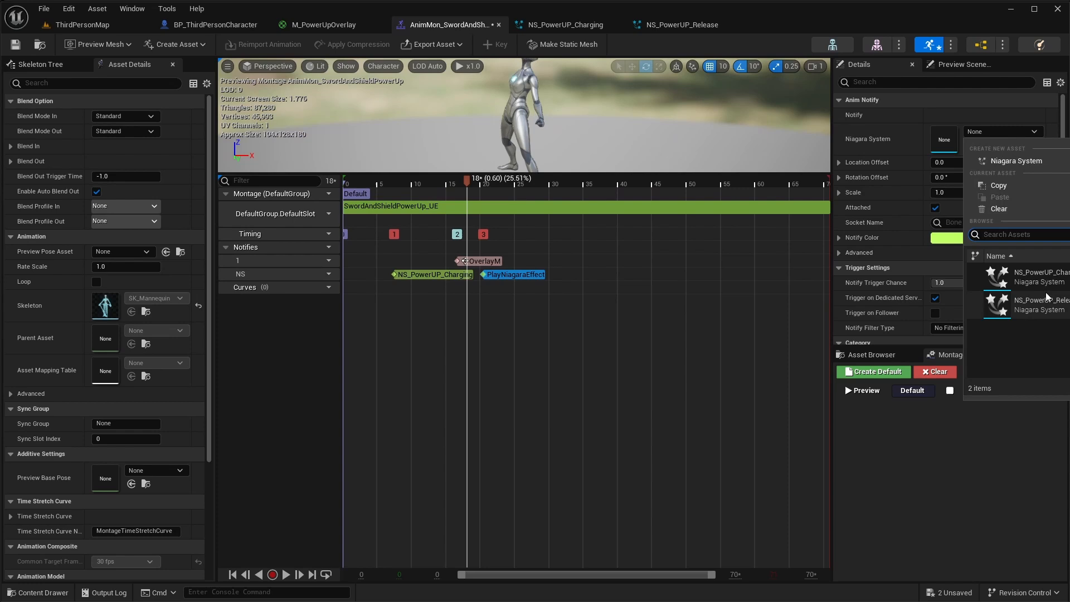
{"action": "left_click", "coordinate": [1055, 306]}
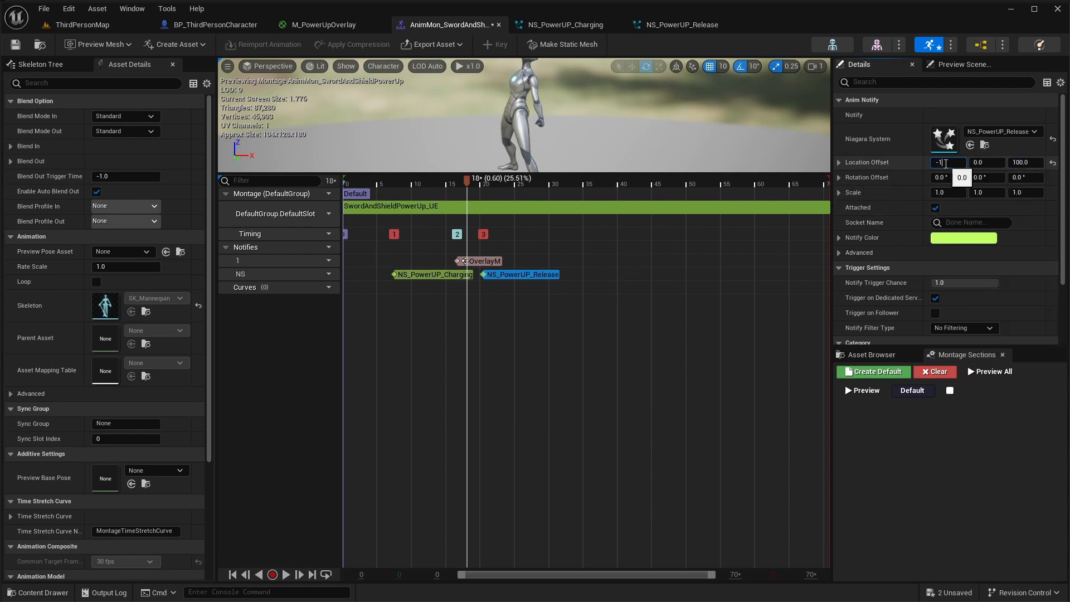
Step: Move the release notify earlier to about frame 18 and play the montage from the start to check both effects
{"action": "left_click_drag", "start_coordinate": [507, 276], "coordinate": [488, 273]}
{"action": "left_click_drag", "start_coordinate": [439, 173], "coordinate": [437, 384]}
{"action": "left_click", "coordinate": [345, 392]}
{"action": "key", "text": "space"}
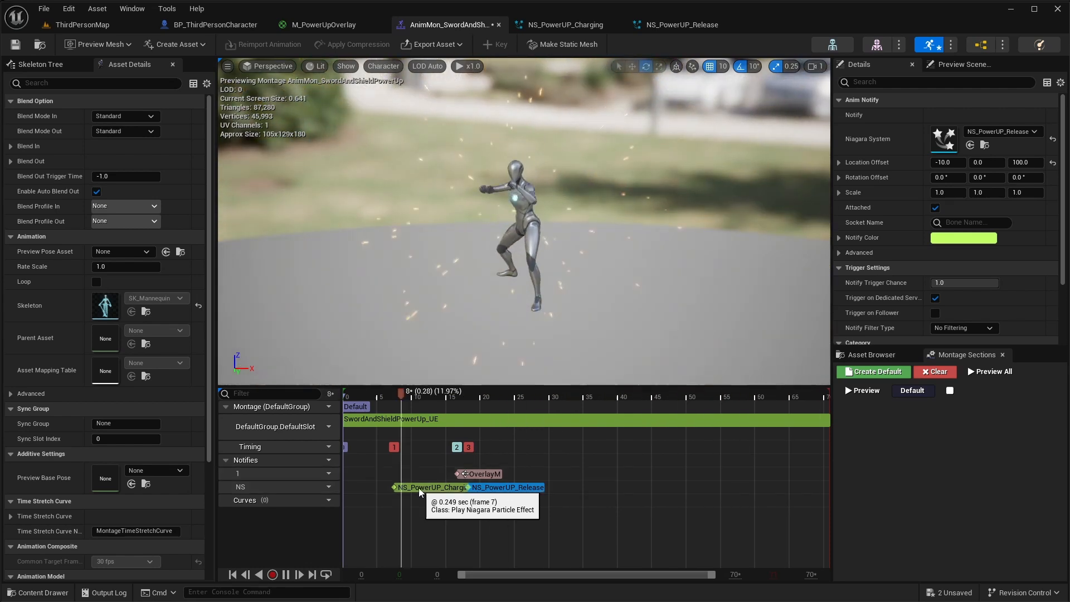
{"action": "key", "text": "space"}
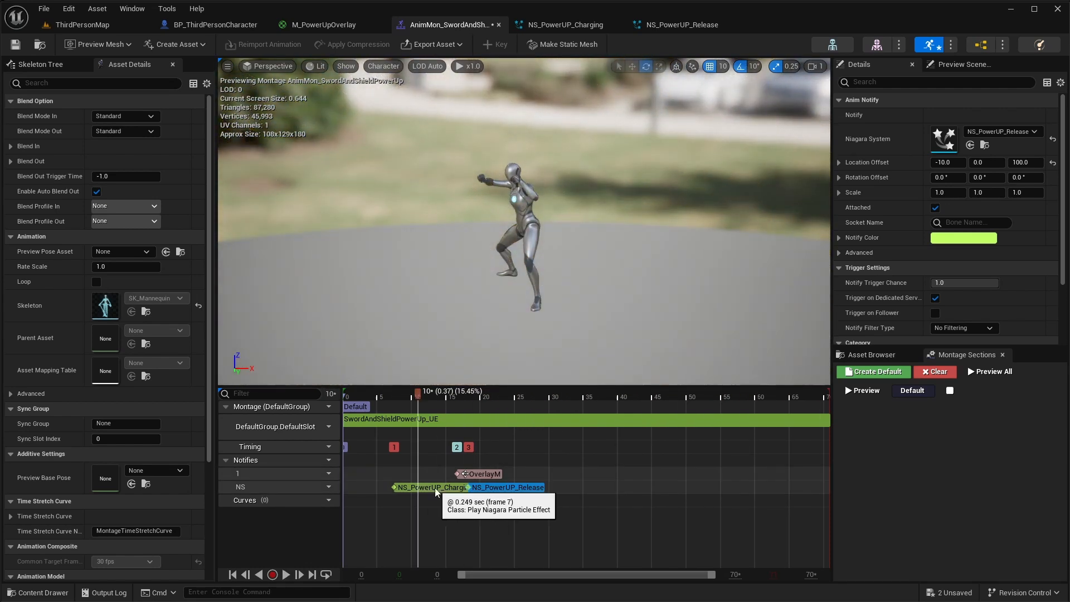
Step: Open the NS_PowerUP_Charging system, duplicate its Charging_Particles emitter, and place the copy beside the original
{"action": "double_click", "coordinate": [434, 487]}
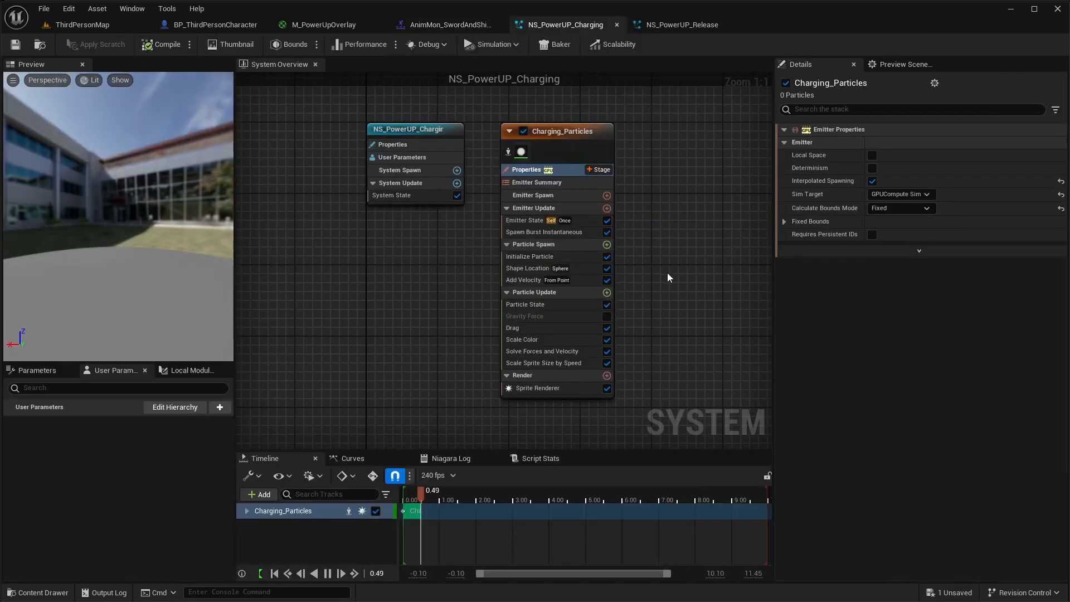
{"action": "right_click_drag", "start_coordinate": [660, 270], "coordinate": [585, 254]}
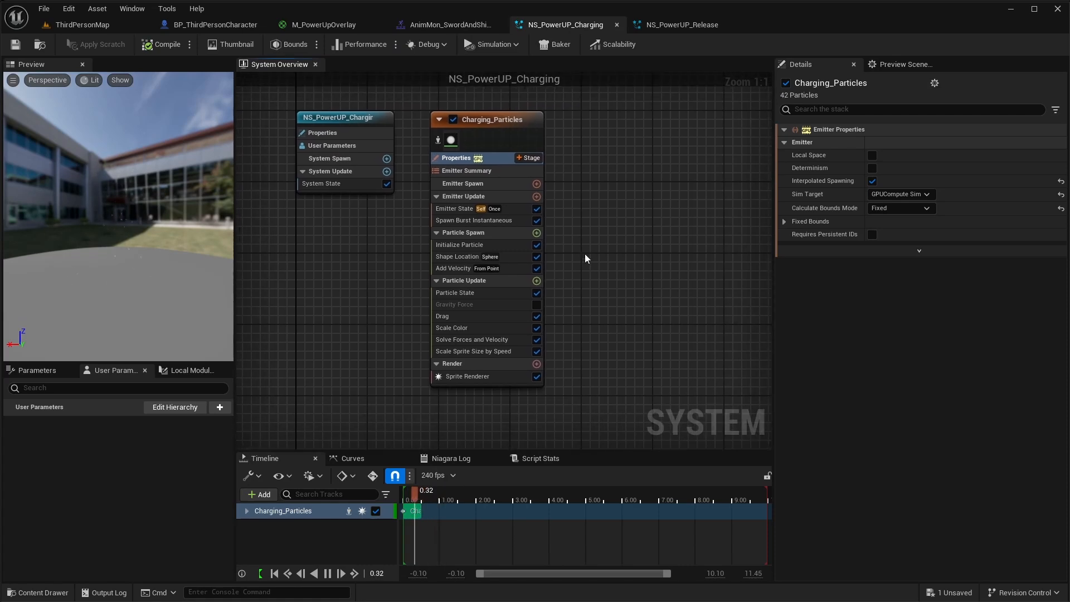
{"action": "right_click_drag", "start_coordinate": [593, 236], "coordinate": [551, 235]}
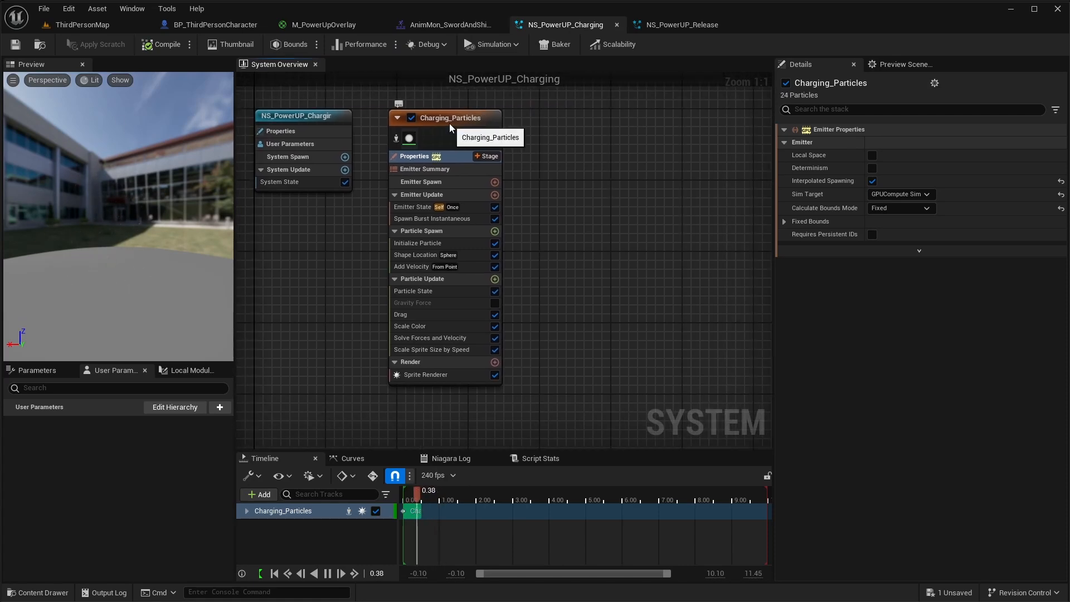
{"action": "left_click", "coordinate": [449, 123]}
{"action": "key", "text": "ctrl+d"}
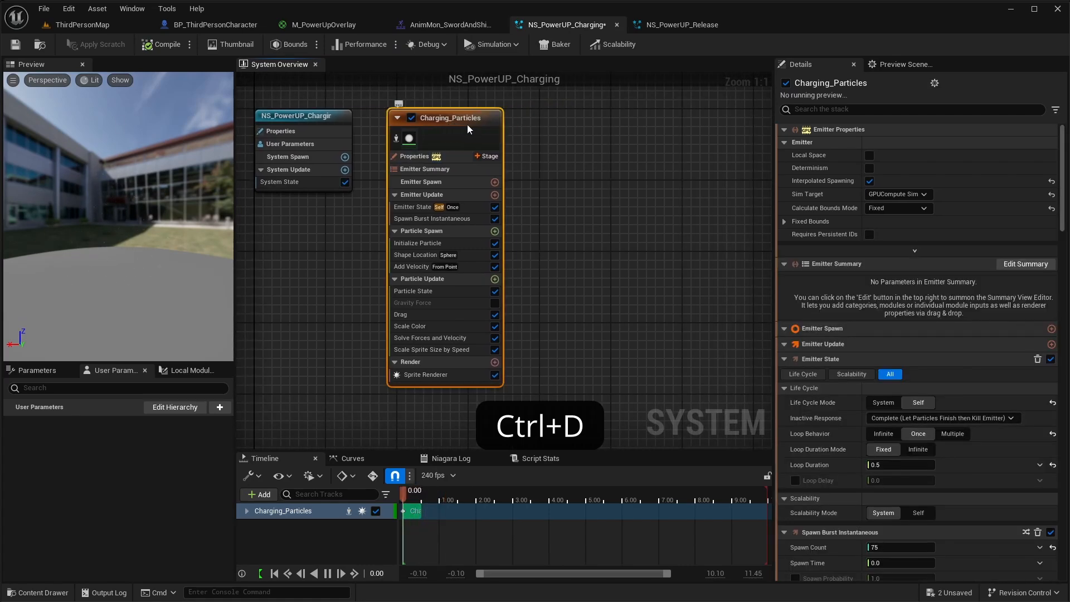
{"action": "left_click_drag", "start_coordinate": [616, 141], "coordinate": [636, 132]}
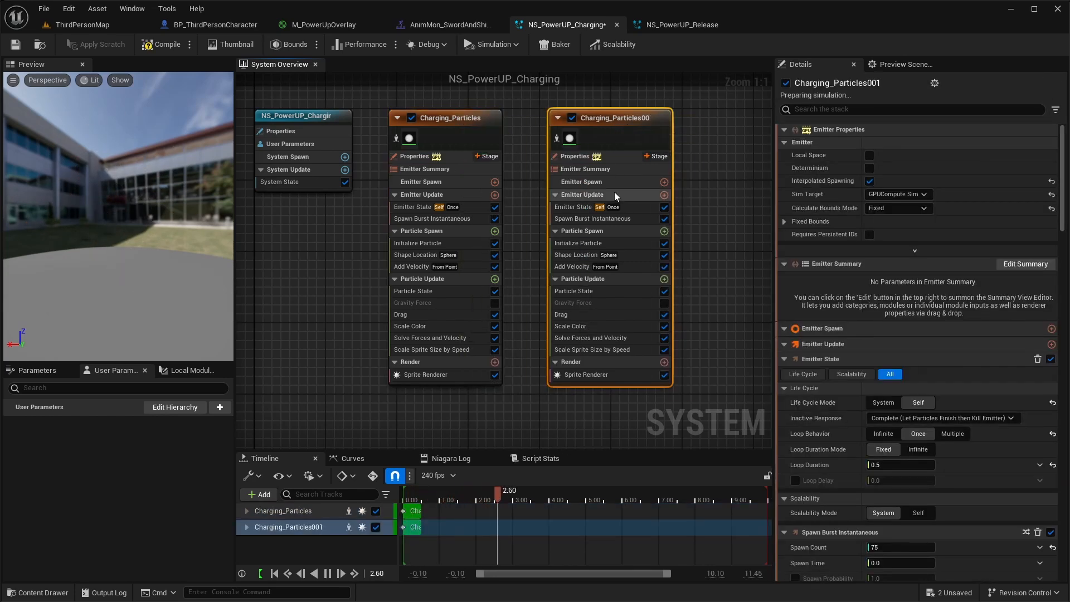
Step: Set the duplicated emitter's loop duration to 0.6 and its burst spawn count to 125
{"action": "left_click", "coordinate": [573, 207]}
{"action": "left_click", "coordinate": [844, 259]}
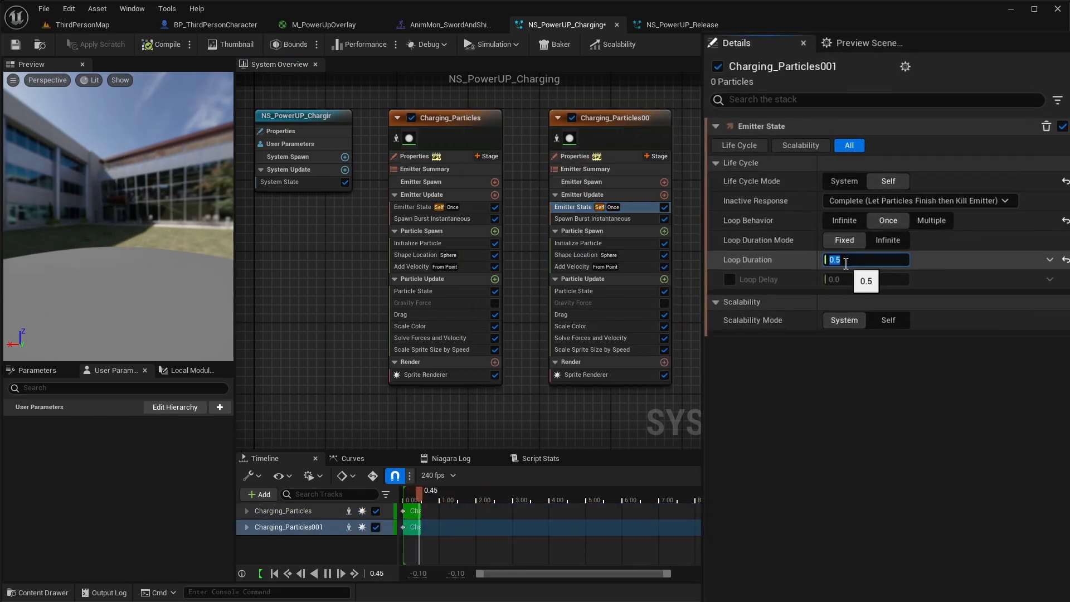
{"action": "type", "text": ".6"}
{"action": "left_click", "coordinate": [587, 219]}
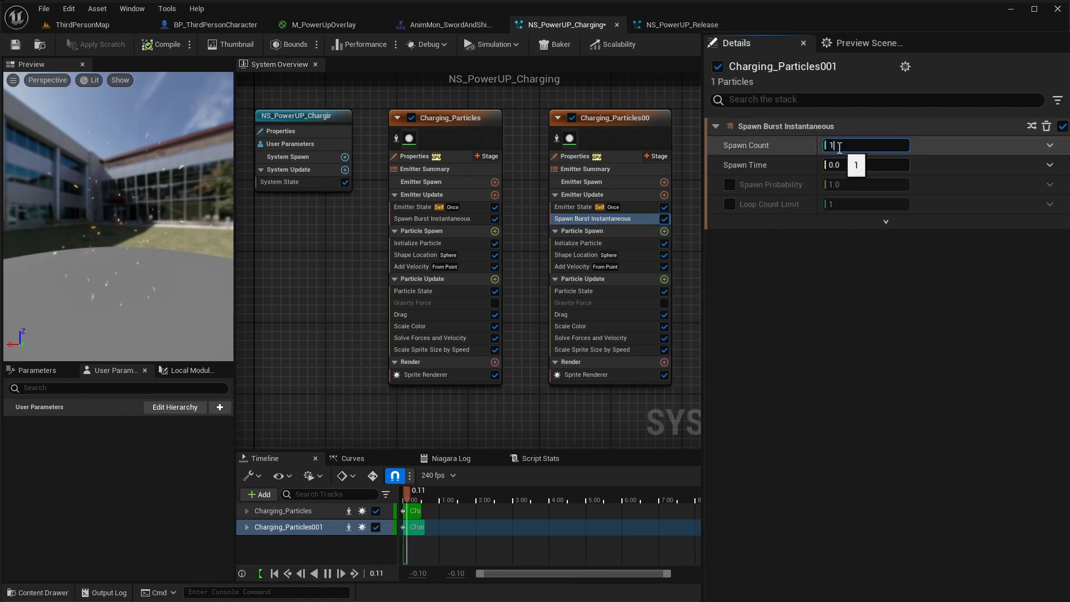
{"action": "key", "text": "Return"}
Step: Set the duplicated emitter's Initialize Particle color mode to Direct Set and reset its color to the default white
{"action": "left_click", "coordinate": [577, 243]}
{"action": "left_click", "coordinate": [890, 239]}
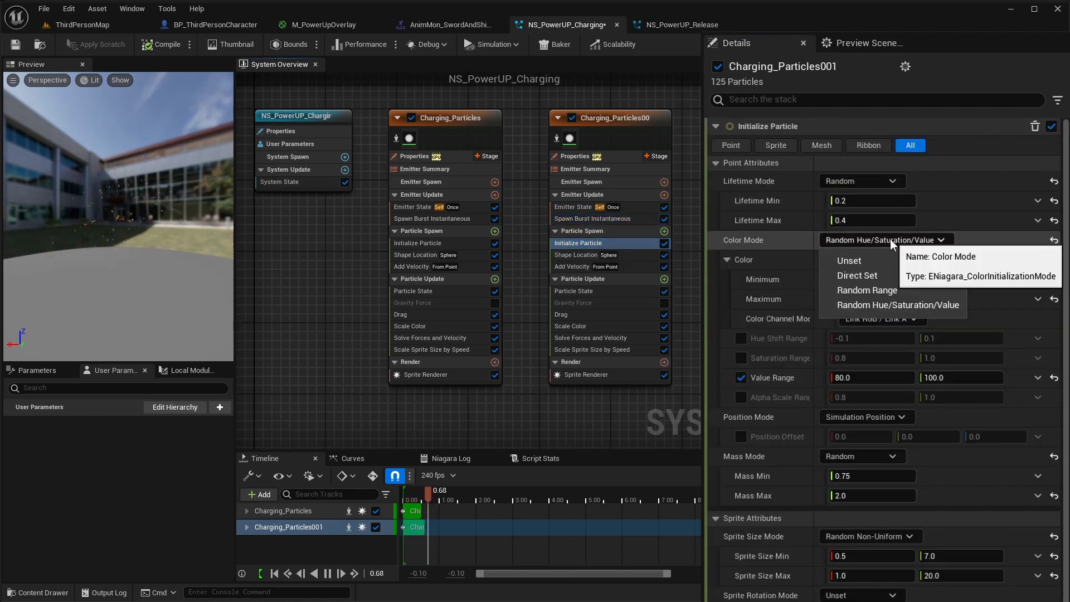
{"action": "left_click", "coordinate": [880, 275]}
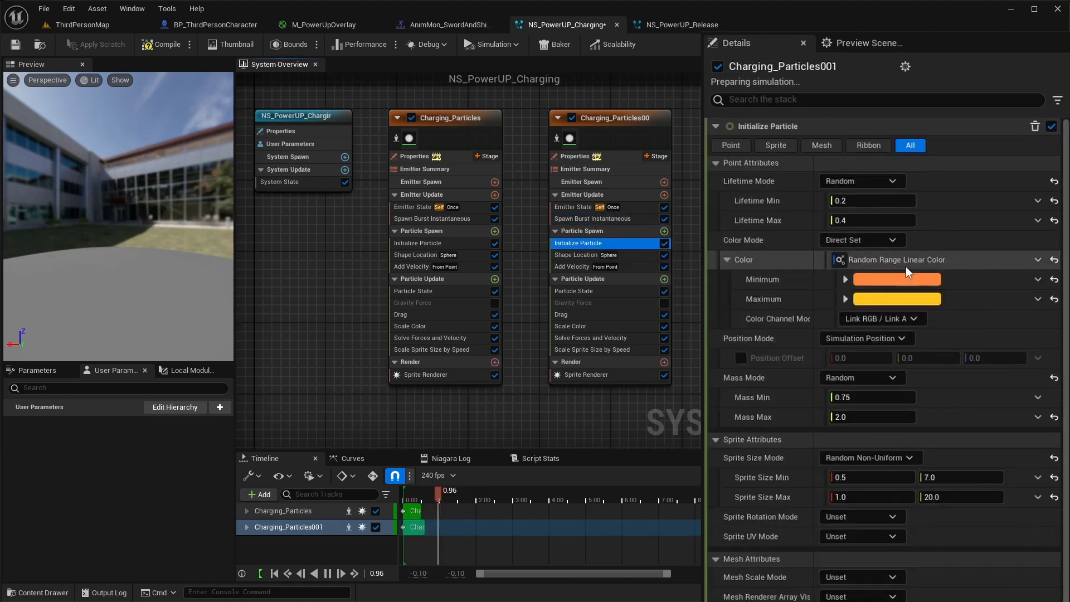
{"action": "left_click", "coordinate": [1054, 260]}
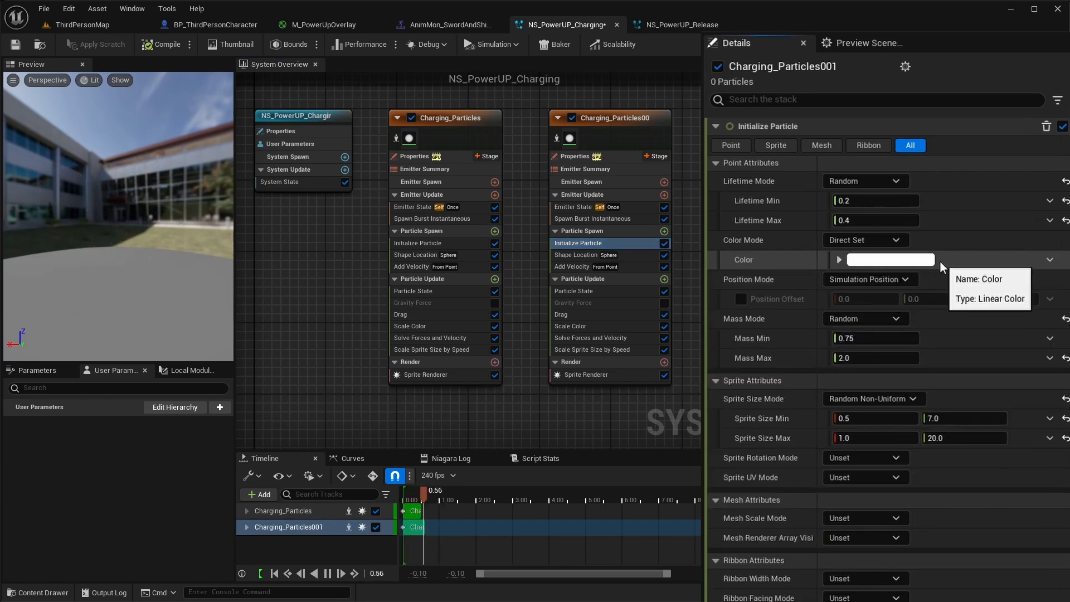
Step: Set the duplicated emitter's random particle lifetime to a minimum of 0.4 and a maximum of 0.55
{"action": "left_click", "coordinate": [851, 201]}
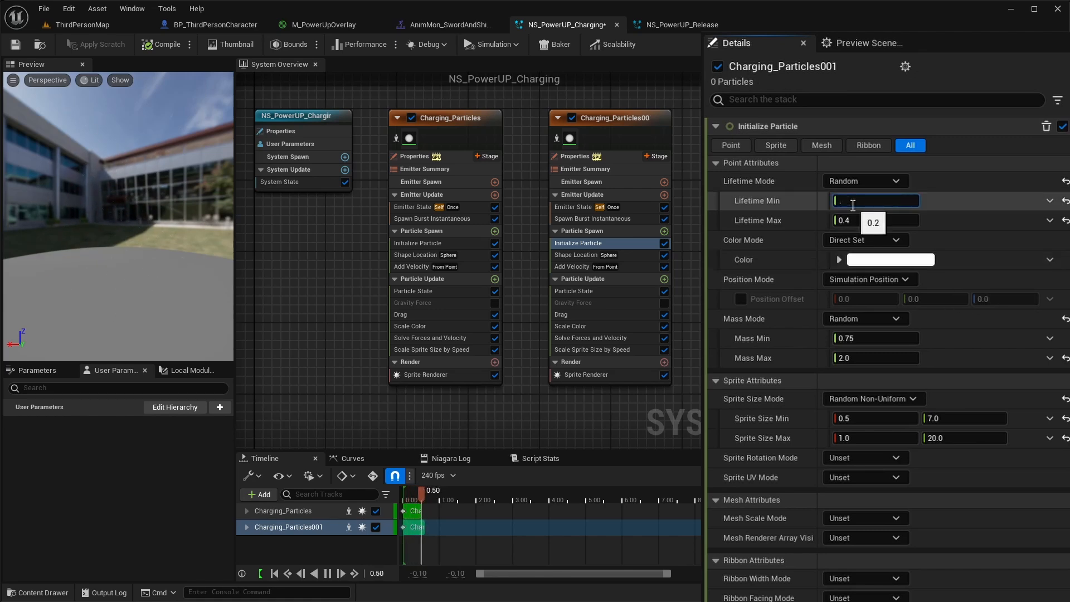
{"action": "type", "text": ".4"}
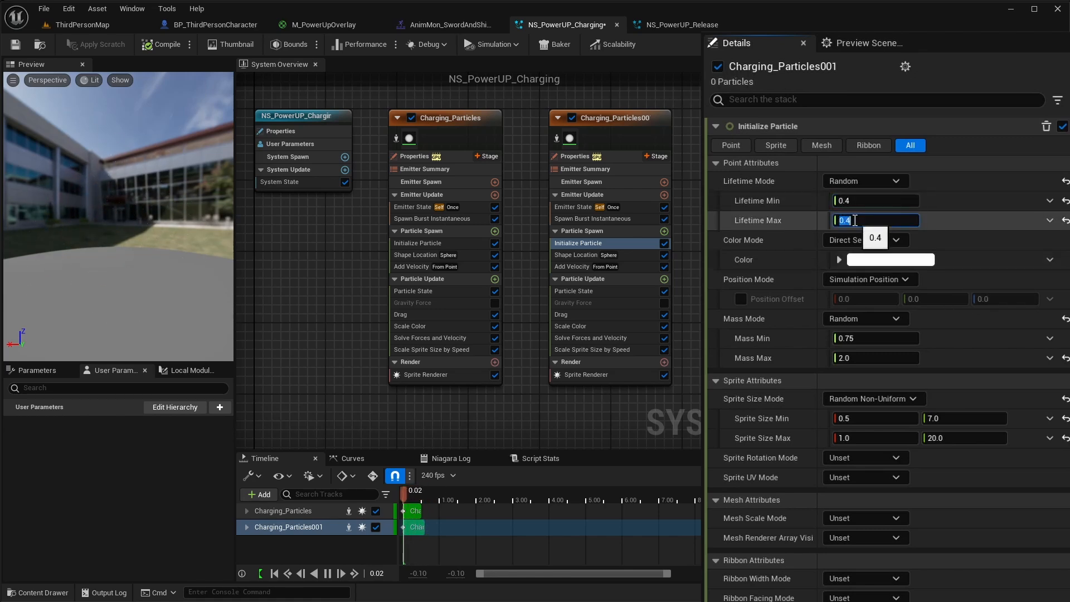
{"action": "left_click", "coordinate": [855, 220]}
{"action": "type", "text": ".55"}
{"action": "key", "text": "Return"}
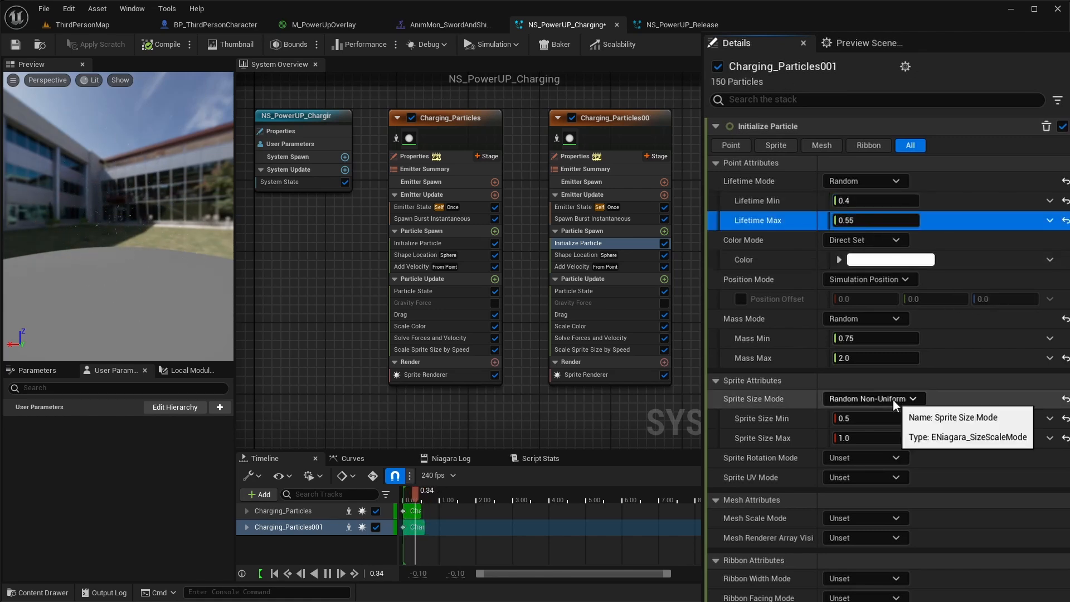
Step: Change the duplicated emitter's sprite size mode to Random Uniform with a minimum of 60 and a maximum of 100
{"action": "left_click", "coordinate": [893, 400]}
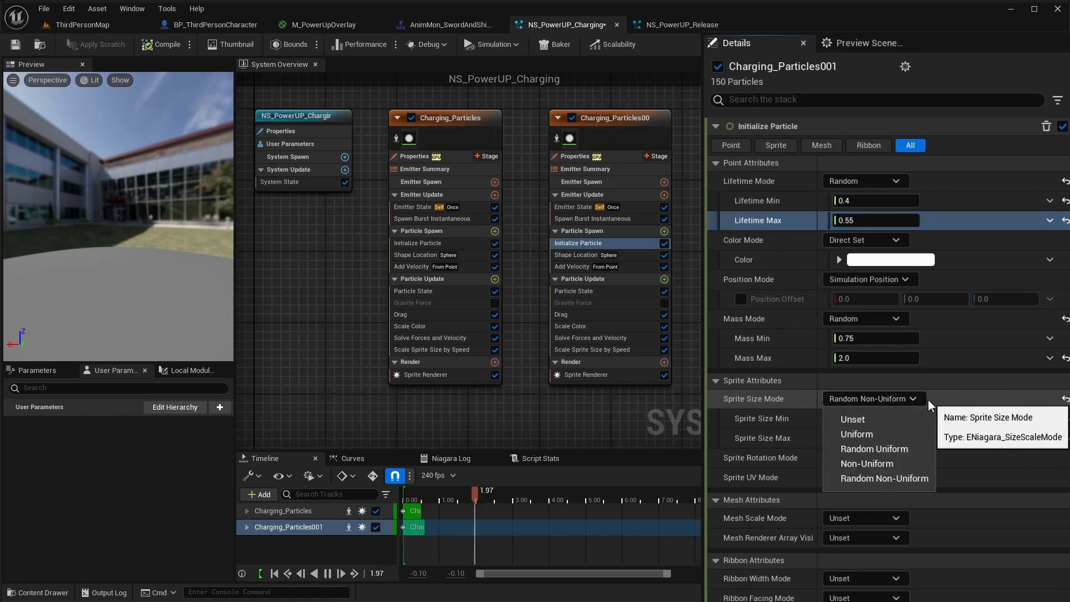
{"action": "left_click", "coordinate": [905, 451]}
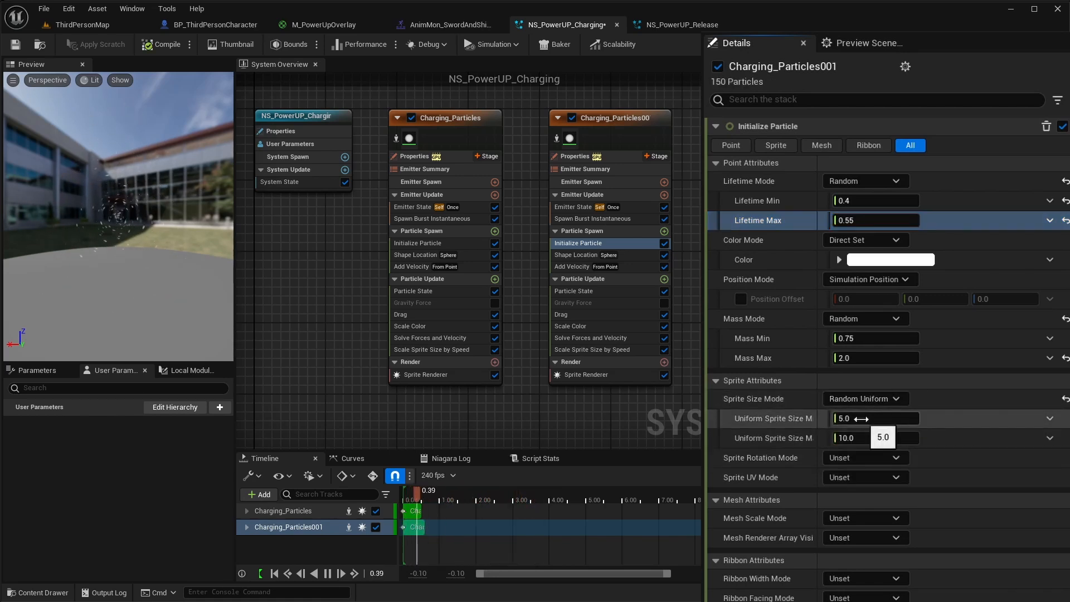
{"action": "type", "text": "60"}
{"action": "type", "text": "100"}
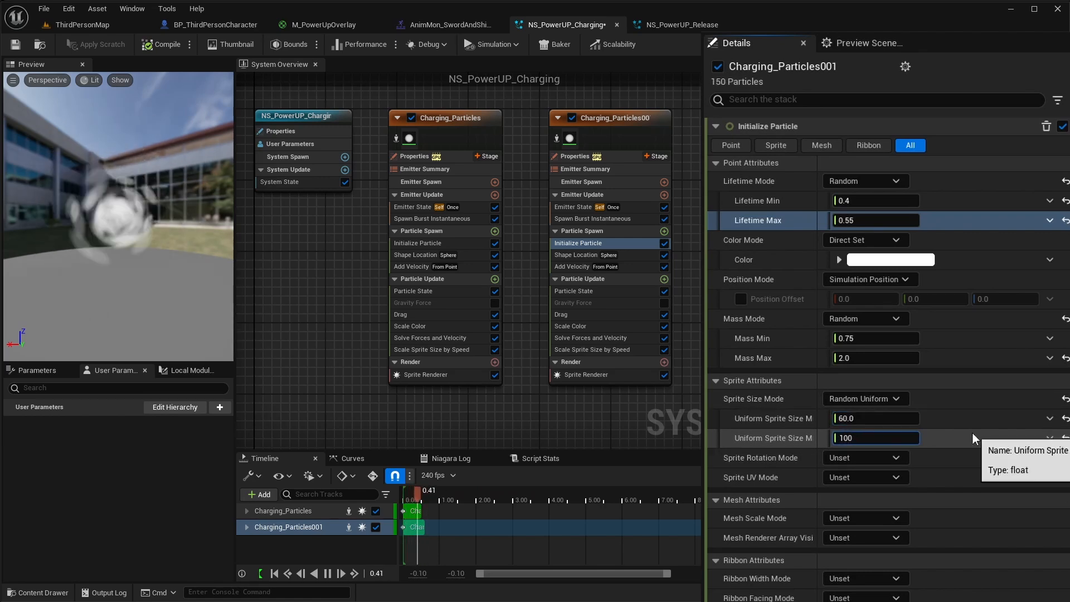
{"action": "left_click", "coordinate": [972, 436]}
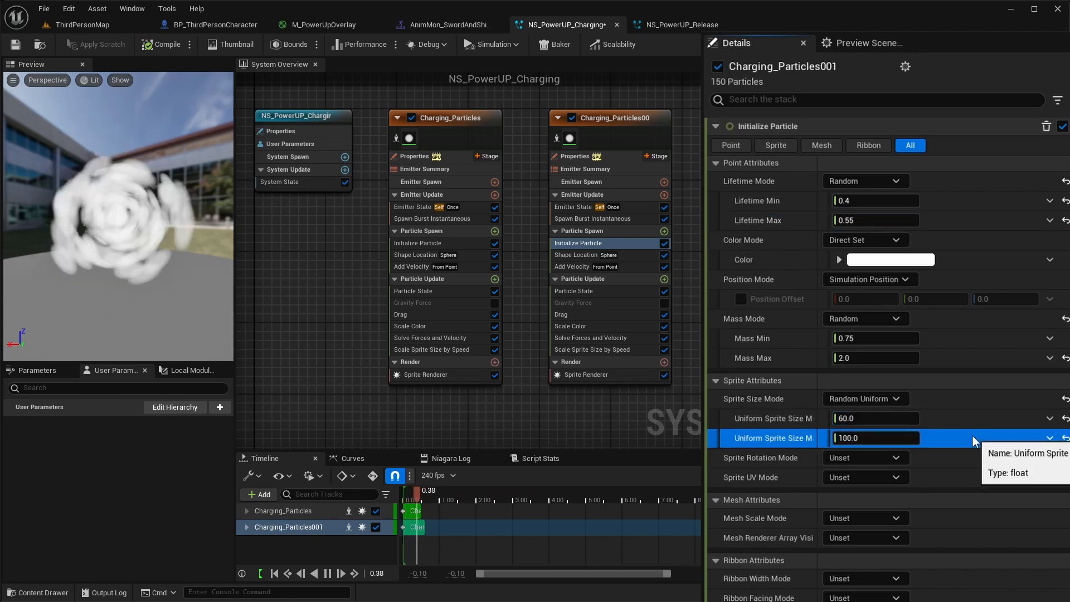
Step: Set the duplicated emitter's Sprite Renderer alignment to Unaligned and disable its Scale Sprite Size by Speed module
{"action": "left_click", "coordinate": [599, 373]}
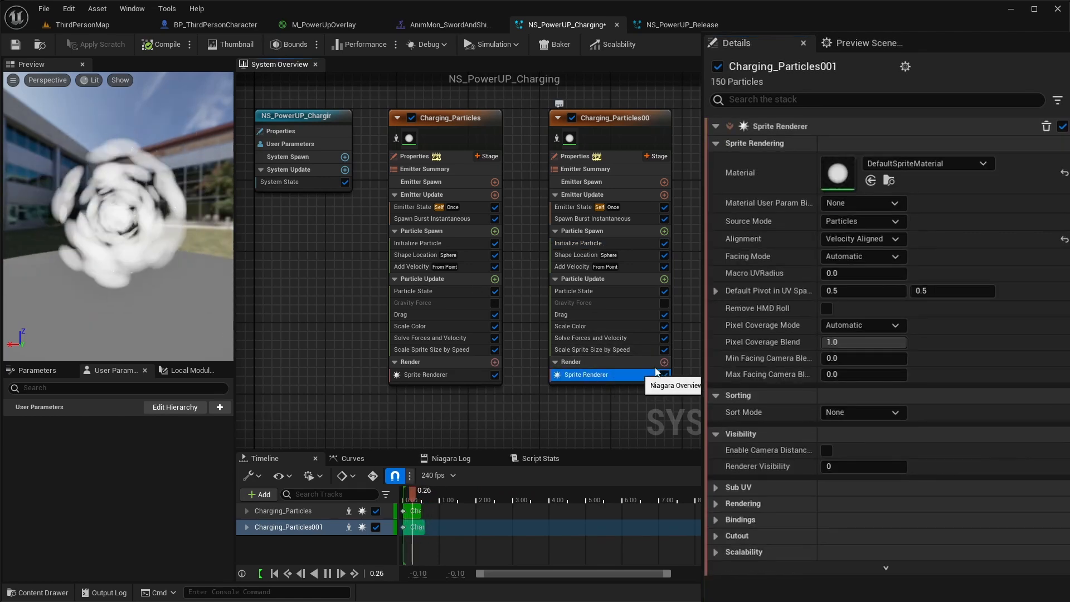
{"action": "left_click", "coordinate": [860, 239]}
{"action": "left_click", "coordinate": [864, 251]}
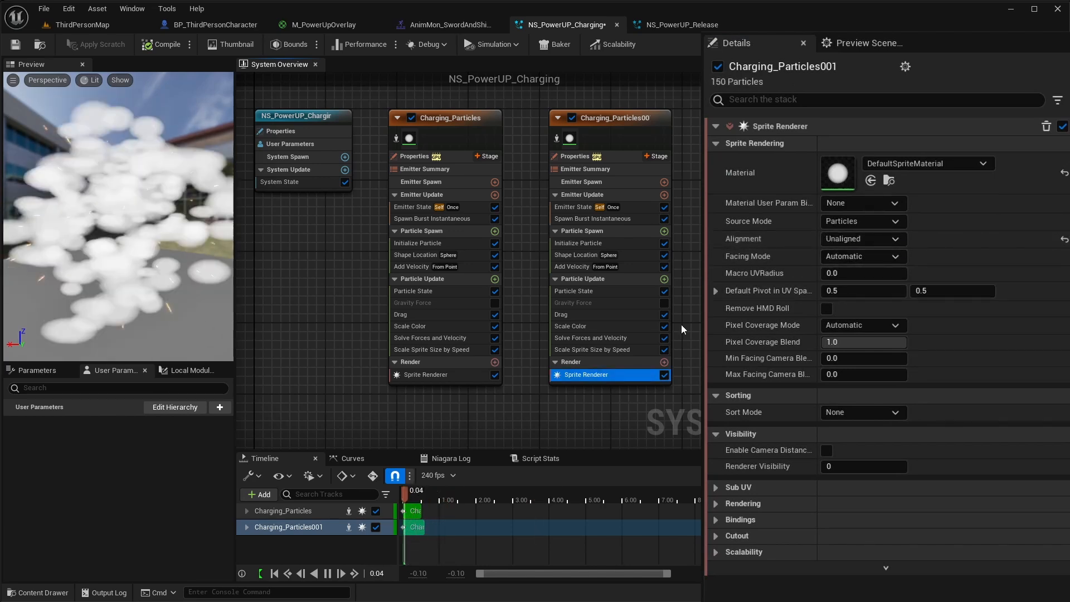
{"action": "left_click", "coordinate": [622, 350]}
{"action": "left_click", "coordinate": [664, 350]}
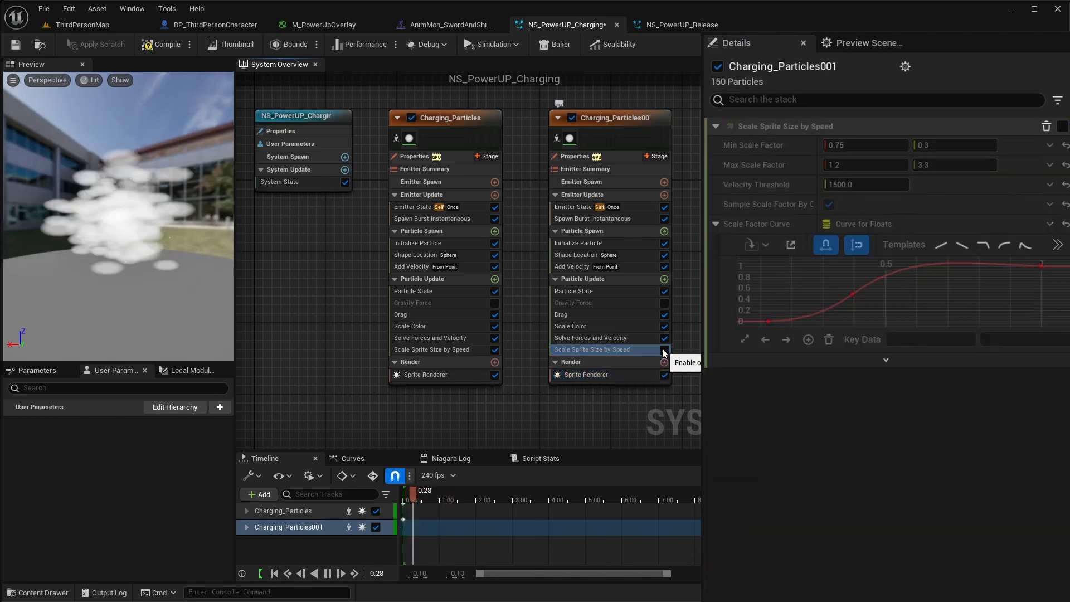
Step: Set the duplicated emitter's Add Velocity speed range to a minimum of -350 and a maximum of -500
{"action": "left_click", "coordinate": [599, 315]}
{"action": "left_click", "coordinate": [610, 327]}
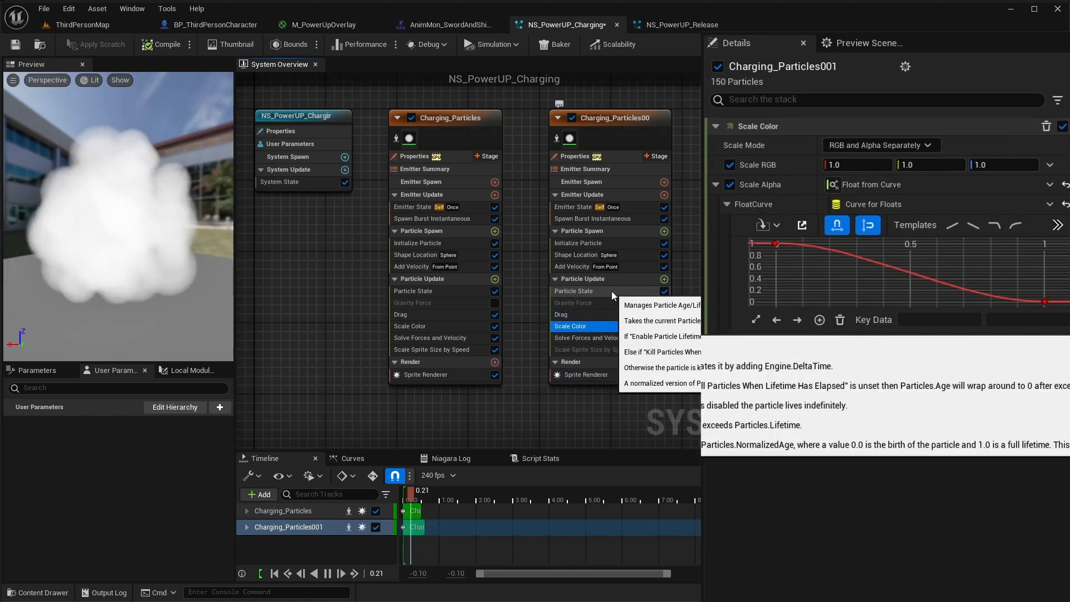
{"action": "left_click", "coordinate": [583, 266]}
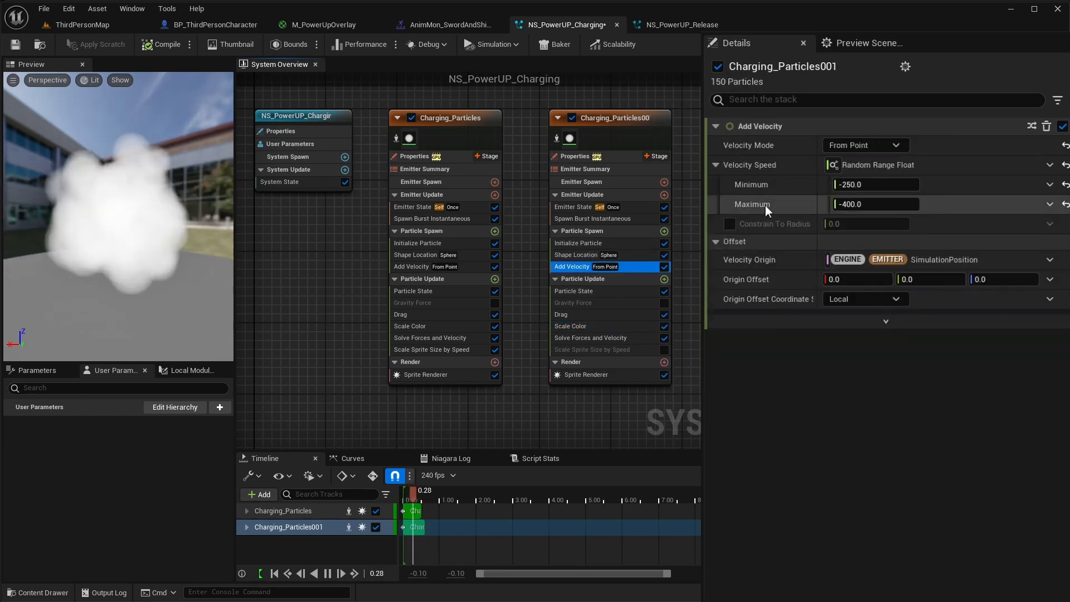
{"action": "left_click", "coordinate": [848, 185]}
{"action": "type", "text": "-350"}
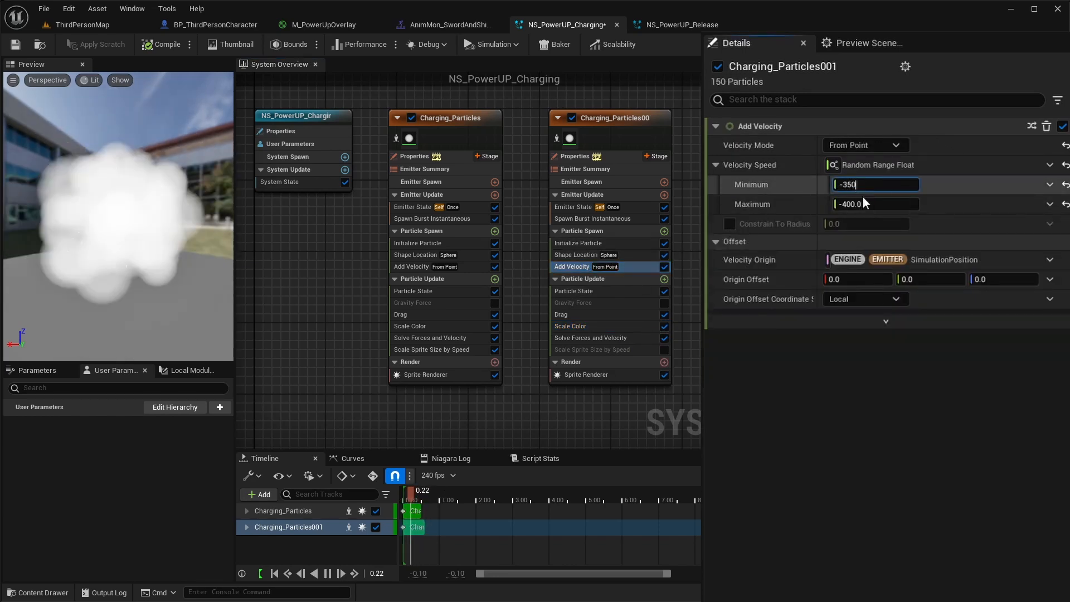
{"action": "left_click", "coordinate": [865, 204]}
{"action": "type", "text": "-500"}
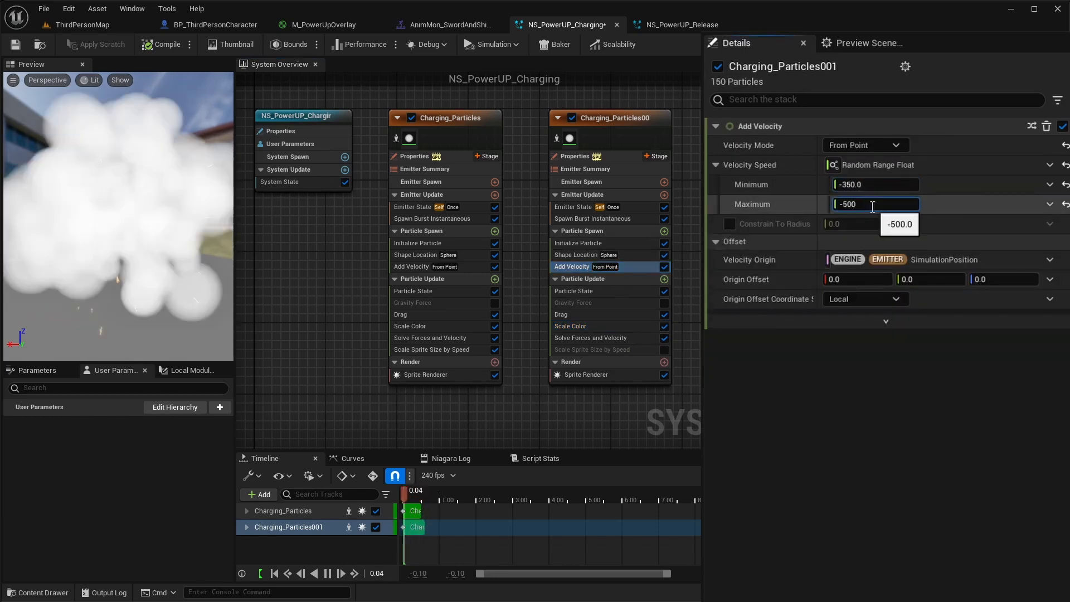
Step: Set the sphere radius of the duplicated emitter's Shape Location to 300
{"action": "left_click", "coordinate": [576, 255]}
{"action": "left_click", "coordinate": [858, 202]}
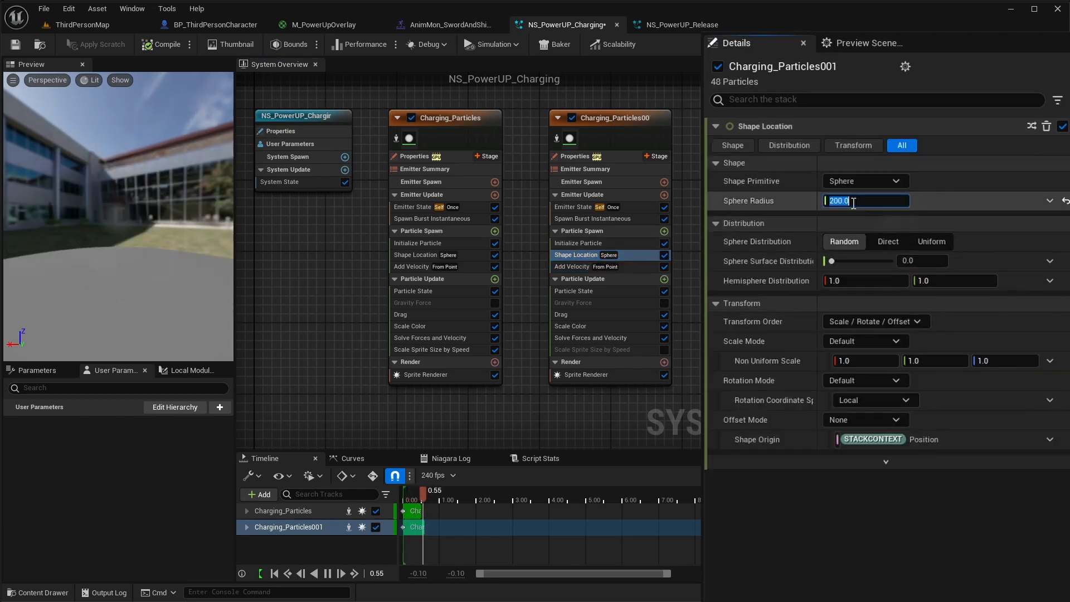
{"action": "type", "text": "300"}
{"action": "key", "text": "Return"}
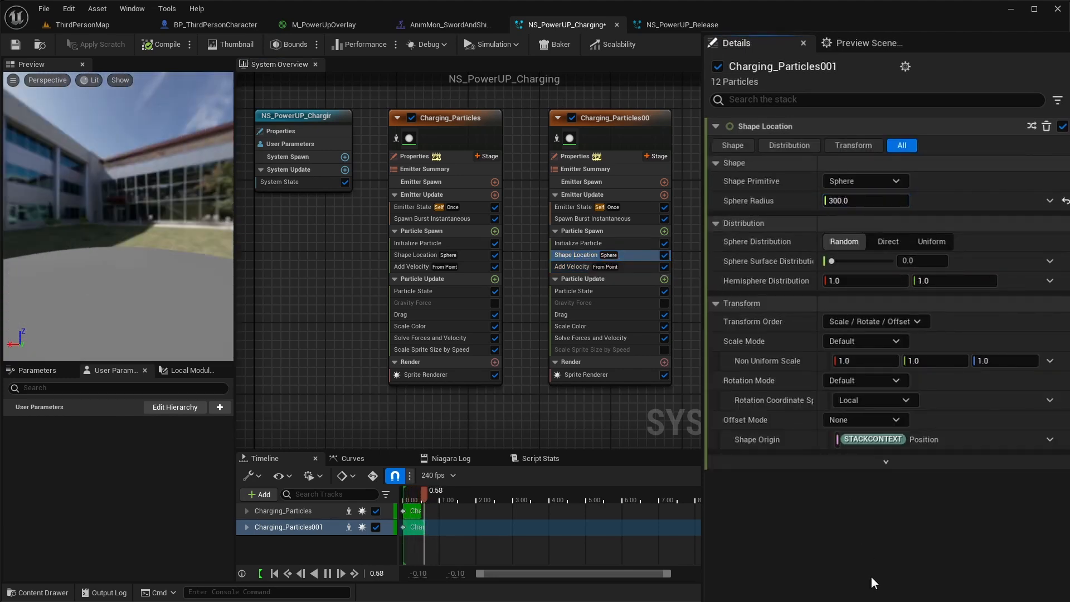
Step: Select the duplicated emitter's Sprite Renderer, and open the M_Heat_Distortion material from StarterContent/Particles/Materials
{"action": "left_click", "coordinate": [590, 375]}
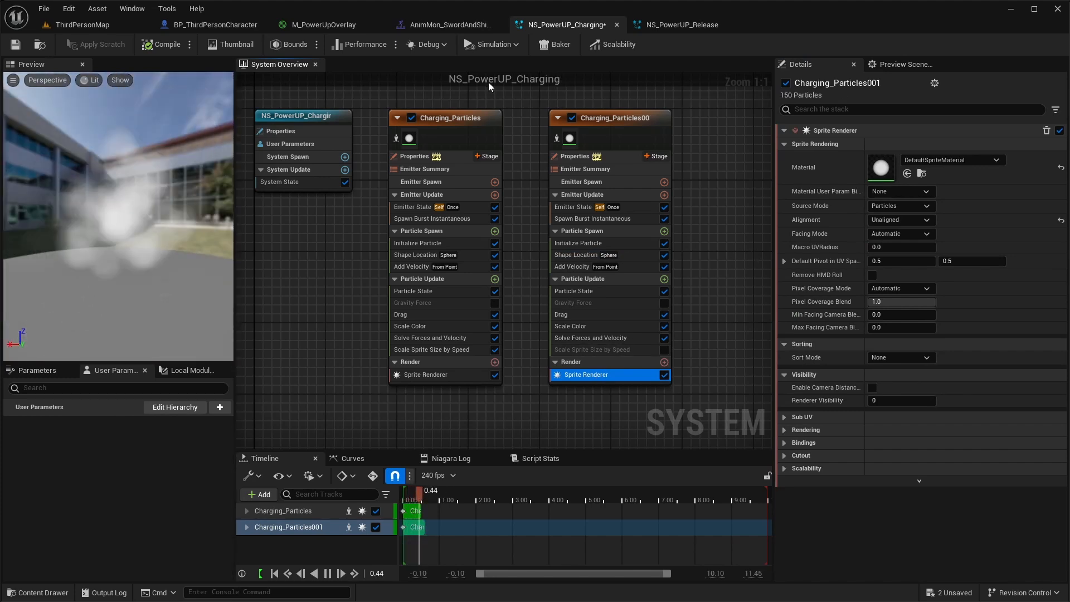
{"action": "left_click", "coordinate": [77, 26]}
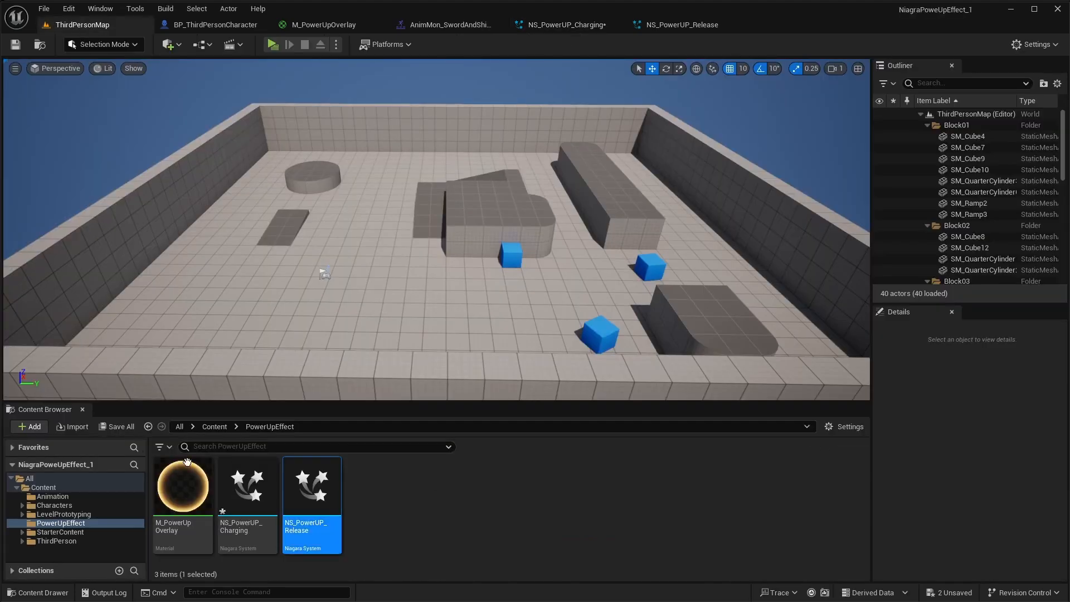
{"action": "left_click", "coordinate": [73, 532]}
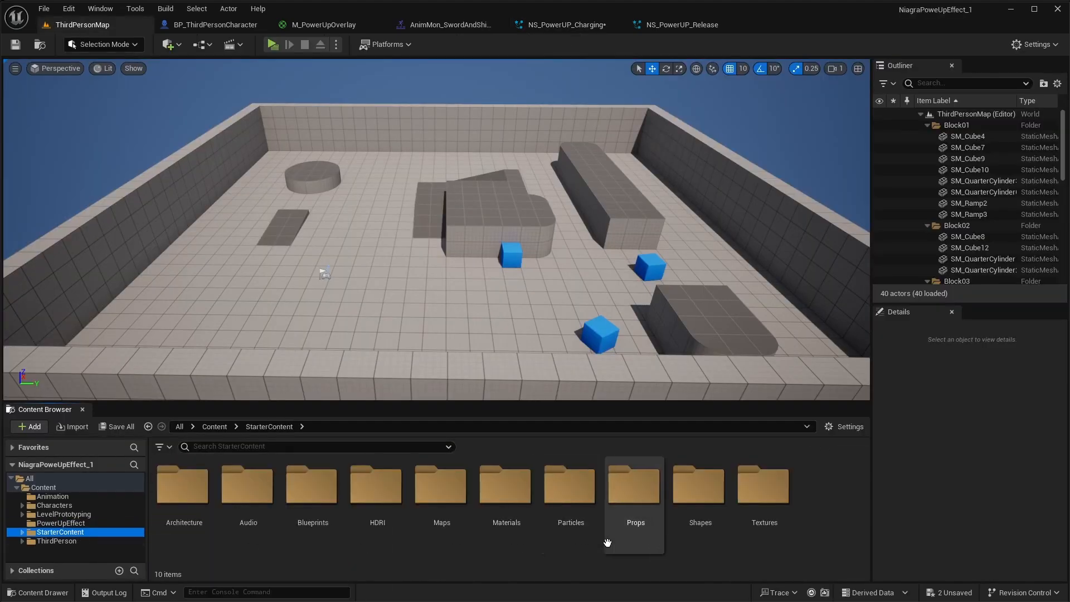
{"action": "double_click", "coordinate": [569, 485]}
{"action": "double_click", "coordinate": [193, 491]}
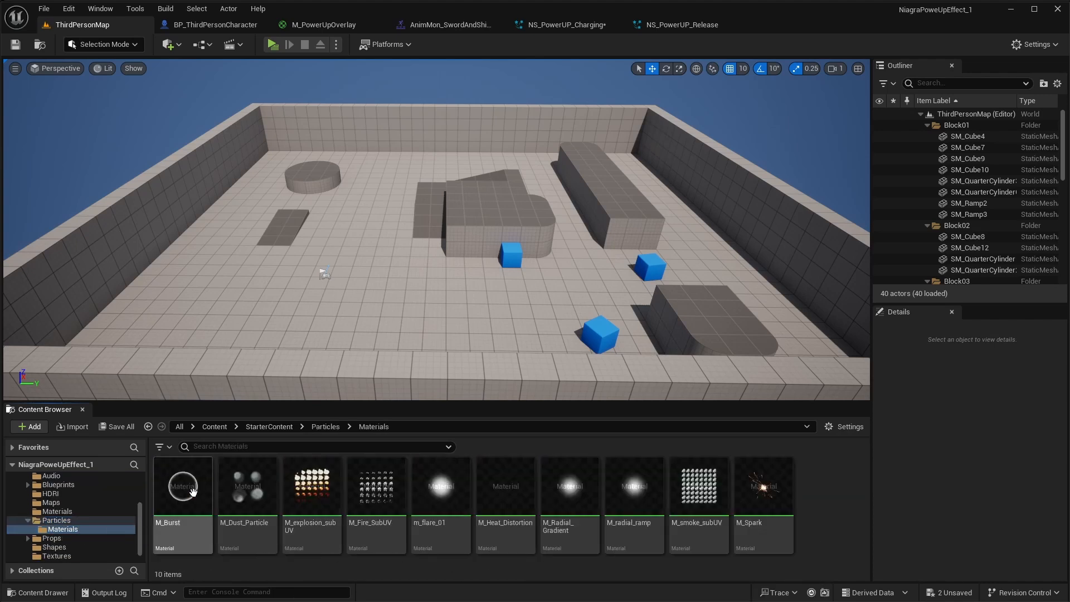
{"action": "double_click", "coordinate": [513, 496]}
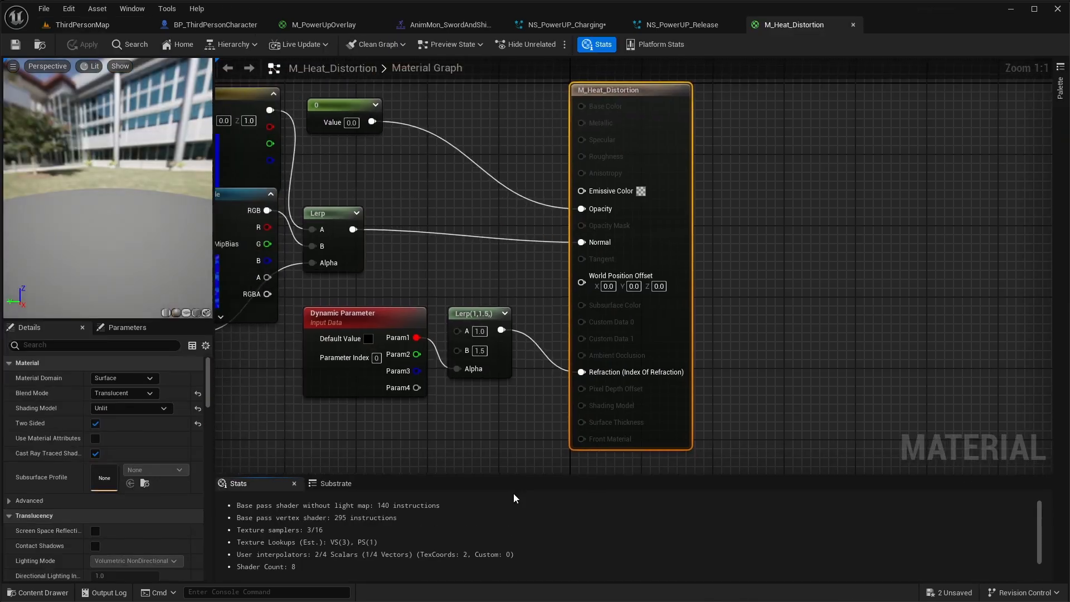
Step: Set the R component of the Dynamic Parameter node's default value to 1 in M_Heat_Distortion
{"action": "right_click_drag", "start_coordinate": [421, 429], "coordinate": [802, 435]}
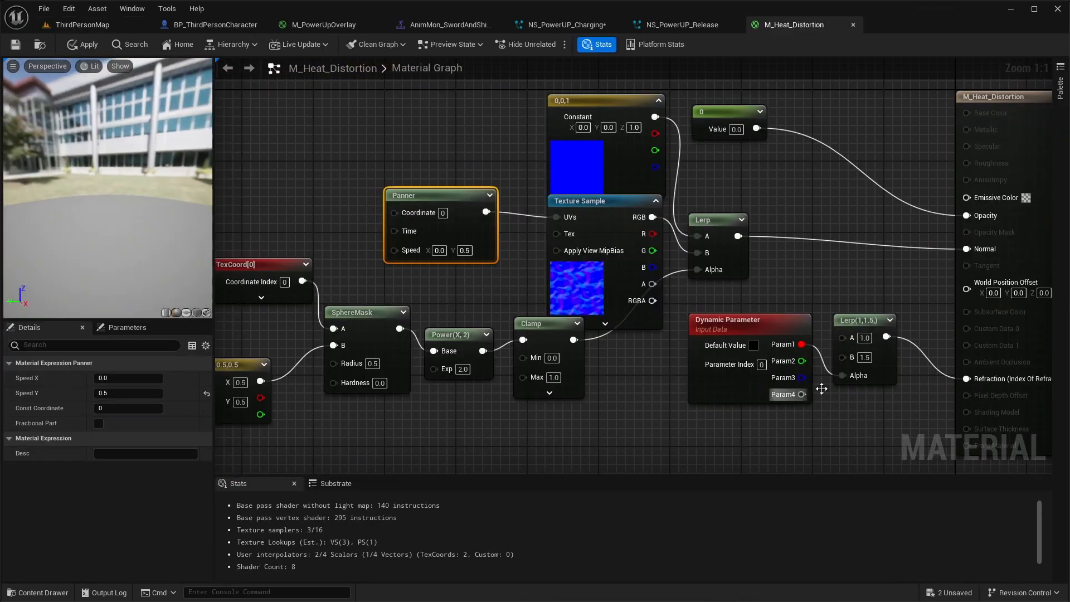
{"action": "left_click_drag", "start_coordinate": [766, 324], "coordinate": [759, 341]}
{"action": "right_click_drag", "start_coordinate": [877, 411], "coordinate": [821, 343]}
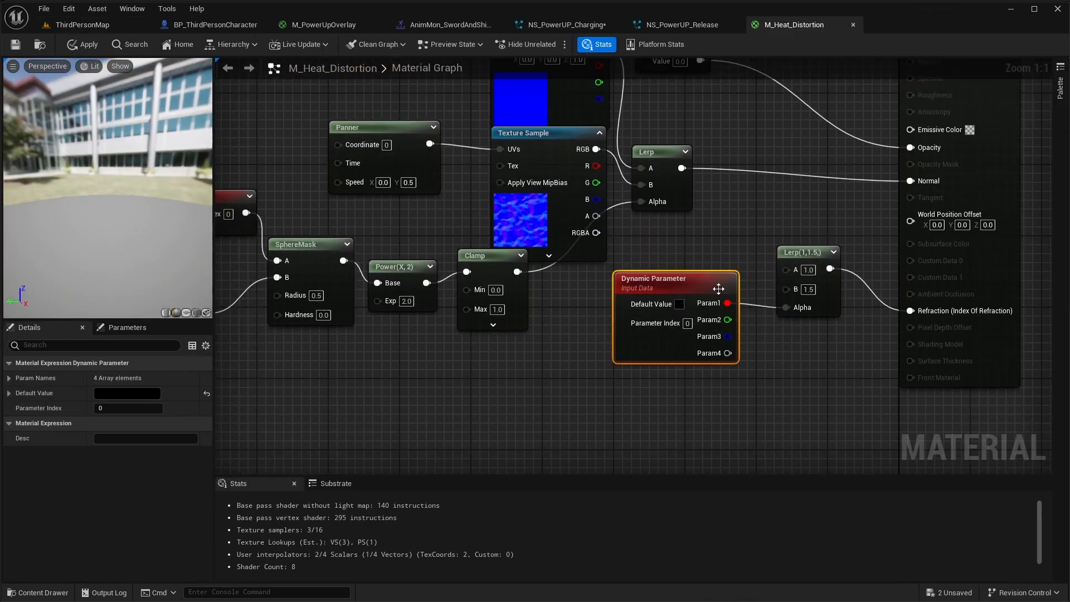
{"action": "left_click", "coordinate": [9, 393]}
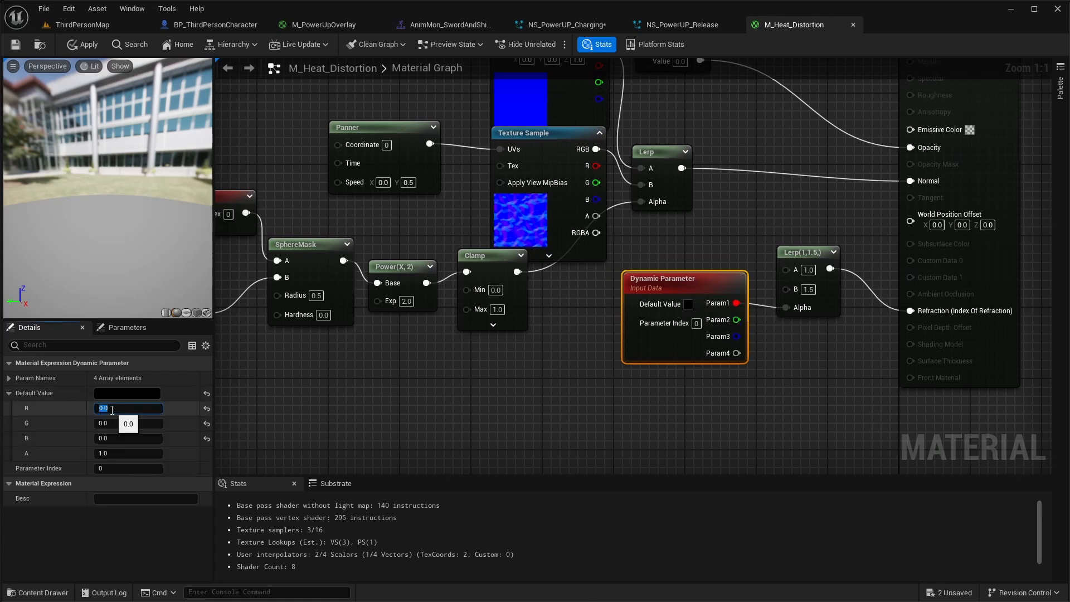
{"action": "type", "text": "1"}
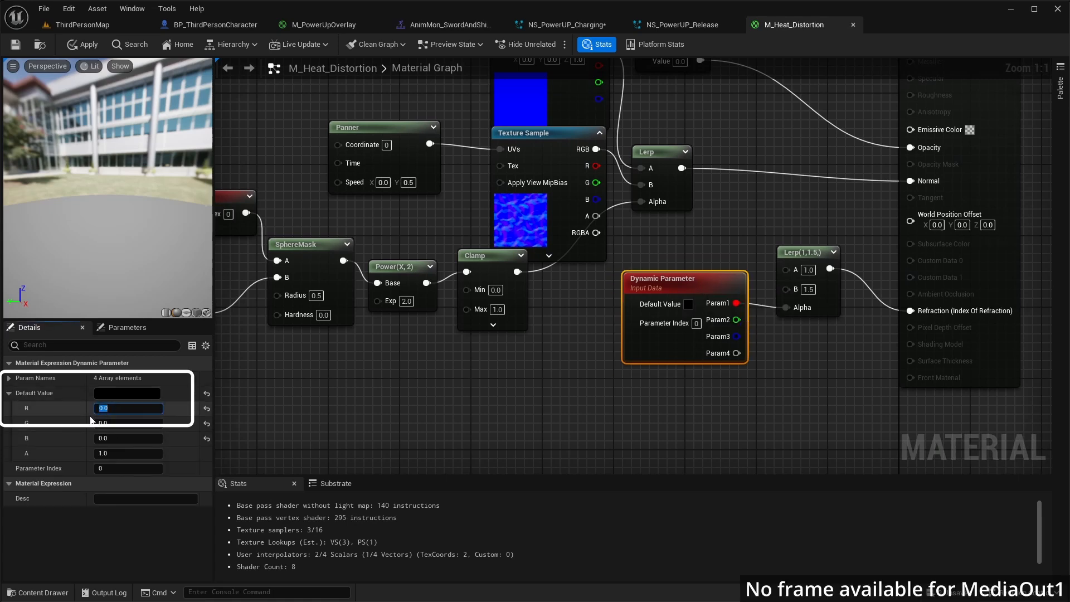
{"action": "key", "text": "Return"}
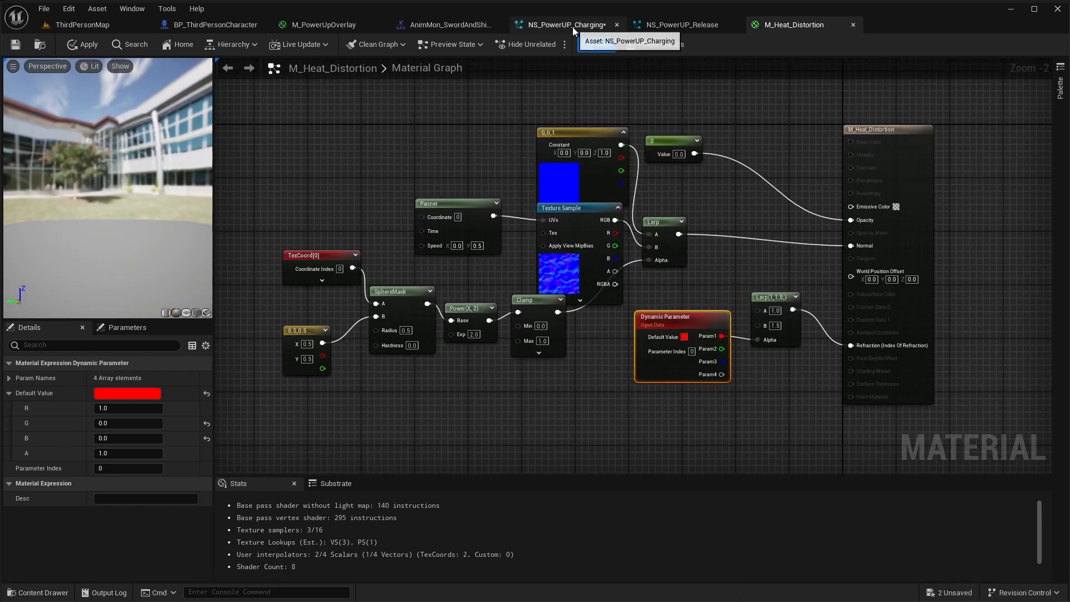
Step: Return to NS_PowerUP_Charging and assign M_Heat_Distortion as the material of the duplicated emitter's Sprite Renderer
{"action": "left_click", "coordinate": [572, 26]}
{"action": "right_click_drag", "start_coordinate": [616, 409], "coordinate": [571, 394]}
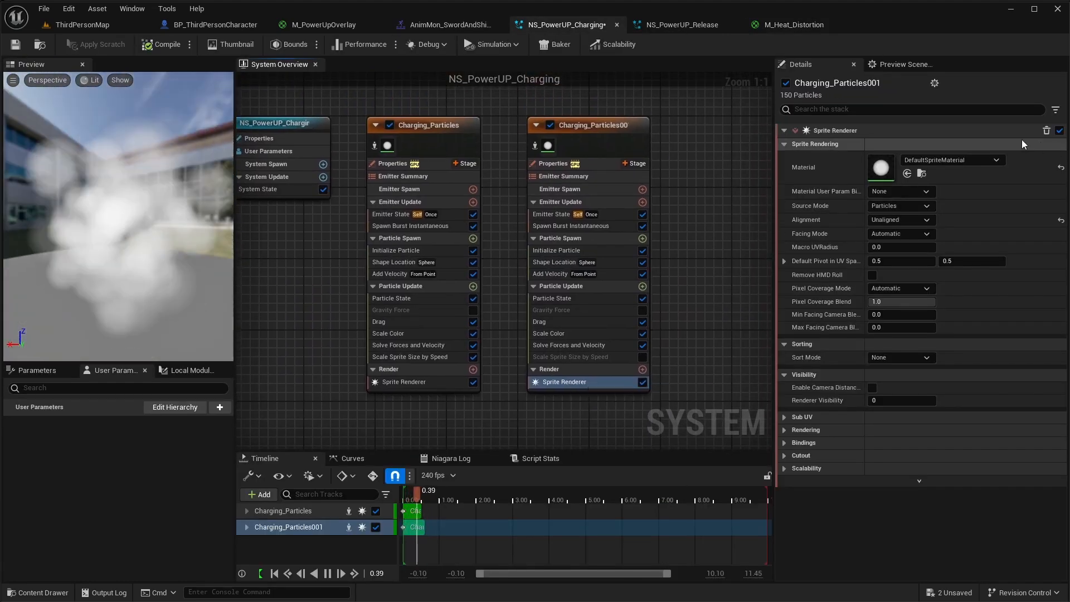
{"action": "left_click", "coordinate": [938, 160]}
{"action": "type", "text": "heat"}
{"action": "left_click", "coordinate": [969, 329]}
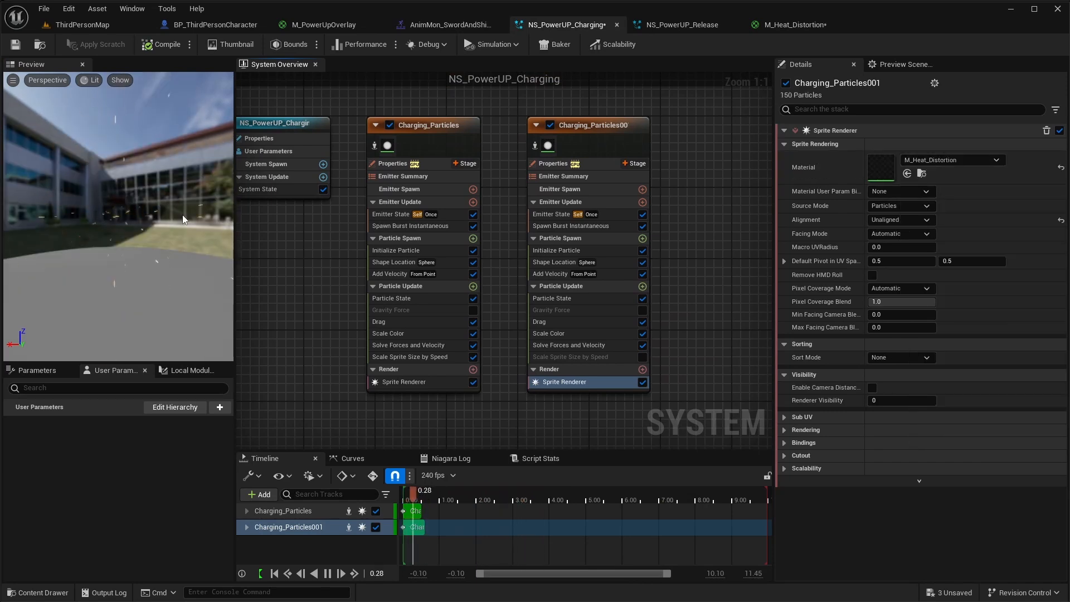
Step: Add a Dynamic Material Parameters module to the duplicated emitter's Particle Update and set its Param1 to 1
{"action": "left_click", "coordinate": [829, 25]}
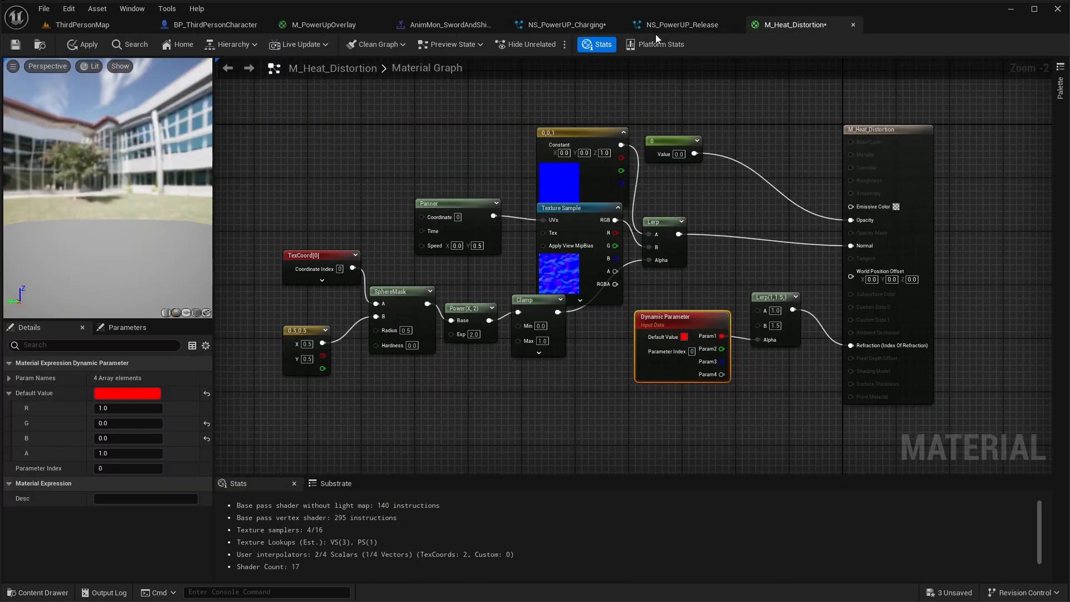
{"action": "left_click", "coordinate": [570, 27]}
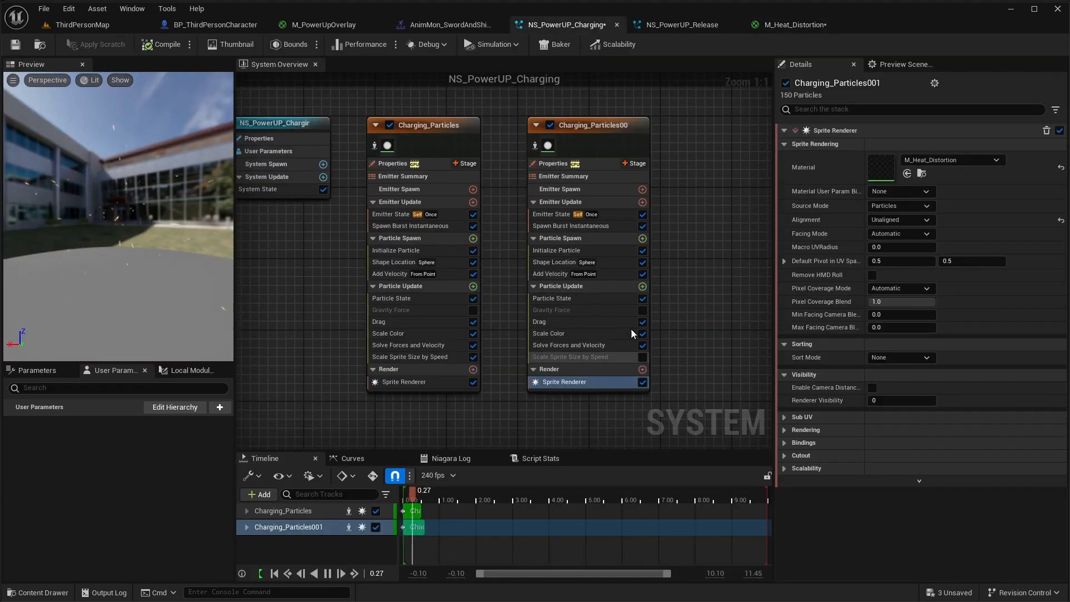
{"action": "left_click", "coordinate": [643, 287]}
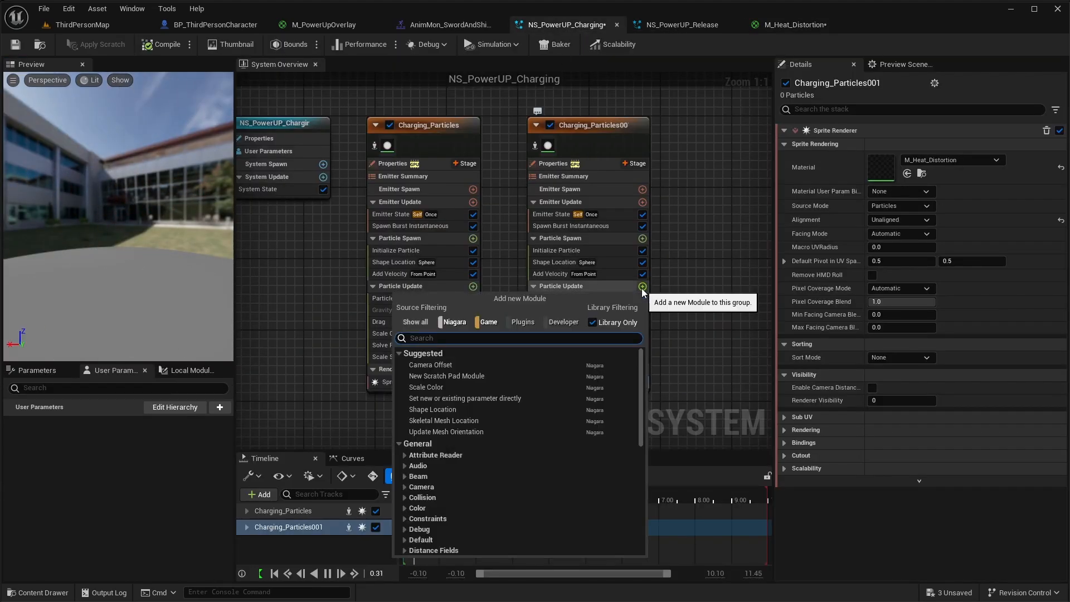
{"action": "type", "text": "dyn"}
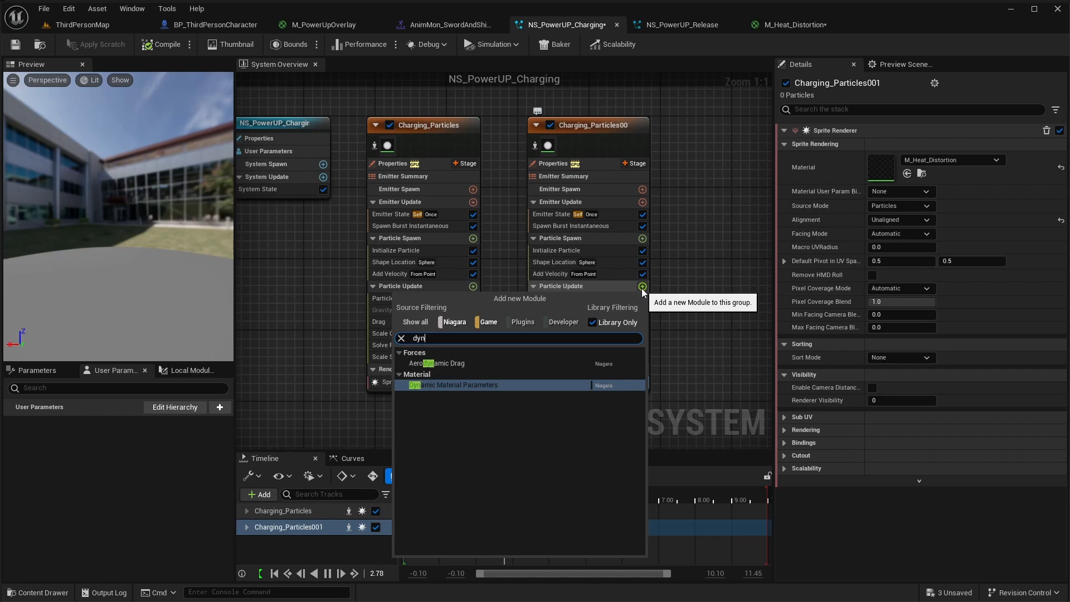
{"action": "left_click", "coordinate": [490, 386]}
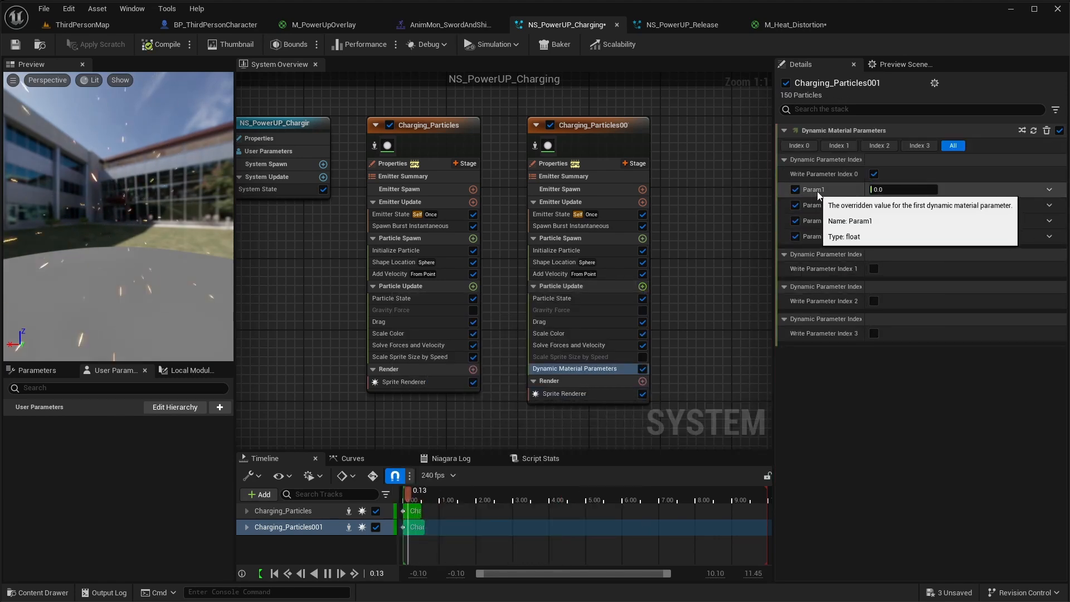
{"action": "type", "text": "1"}
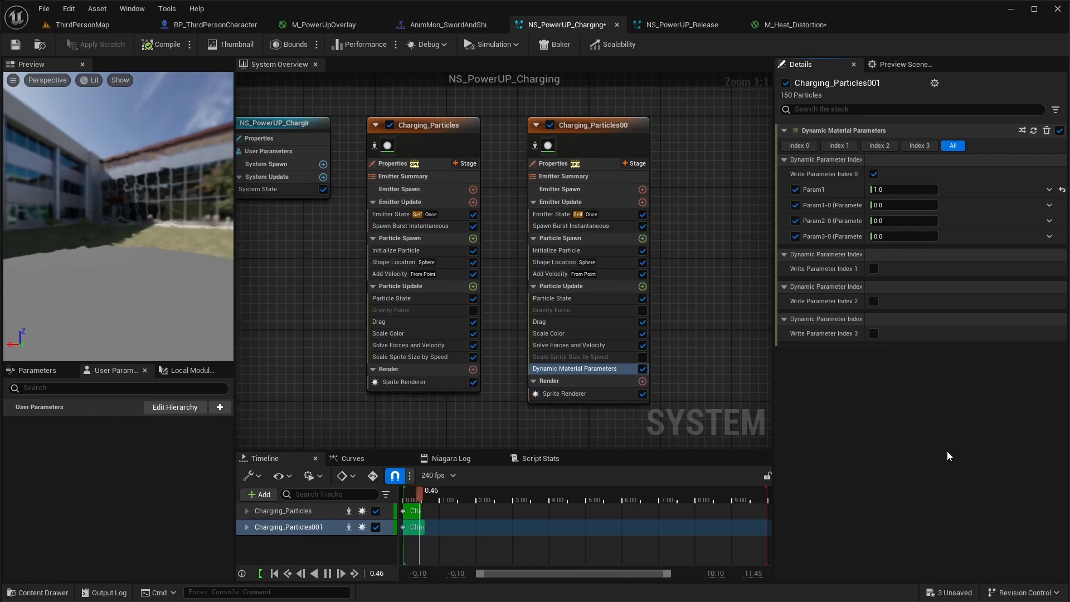
Step: Save the NS_PowerUP_Charging system and switch to the sword-and-shield power-up montage to preview the effect
{"action": "key", "text": "ctrl+s"}
{"action": "left_click", "coordinate": [448, 25]}
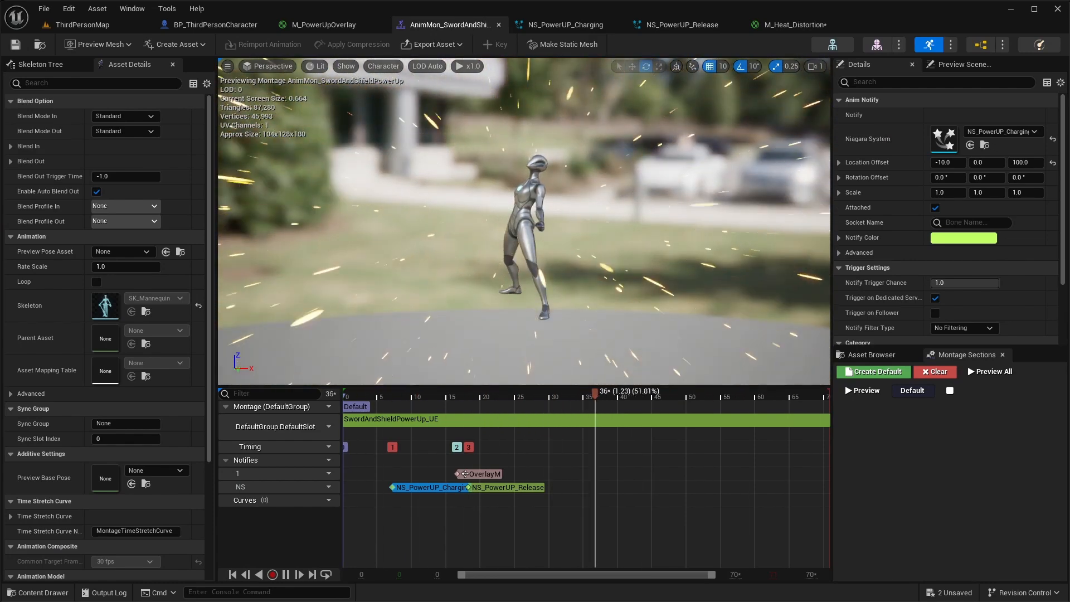
Step: Return to NS_PowerUP_Charging and set Param1 of the duplicated emitter's Dynamic Material Parameters module to 0.5
{"action": "left_click", "coordinate": [564, 24]}
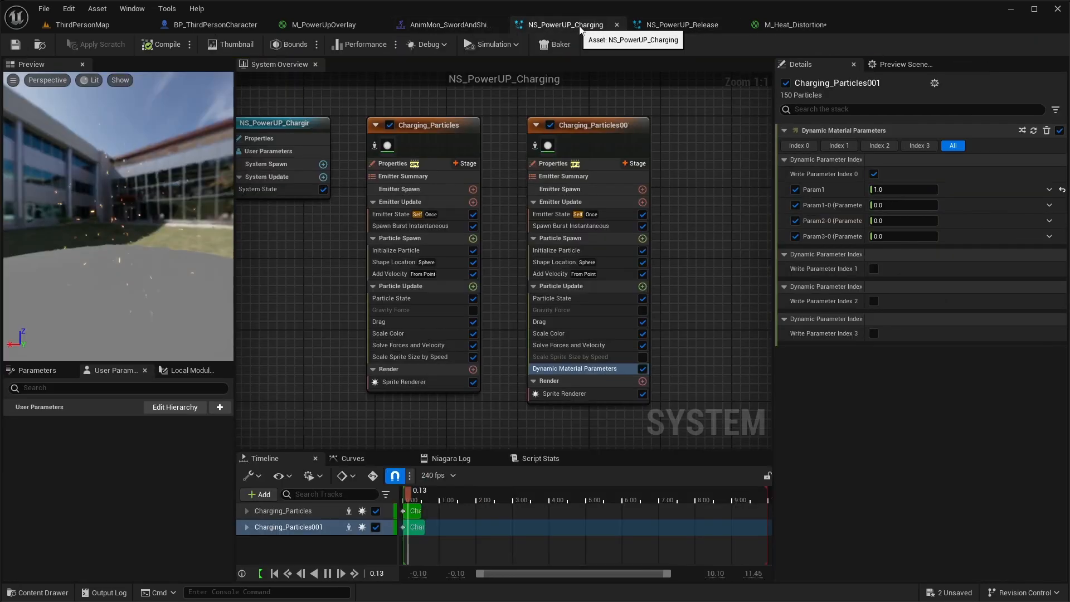
{"action": "type", "text": "0.5"}
{"action": "key", "text": "Return"}
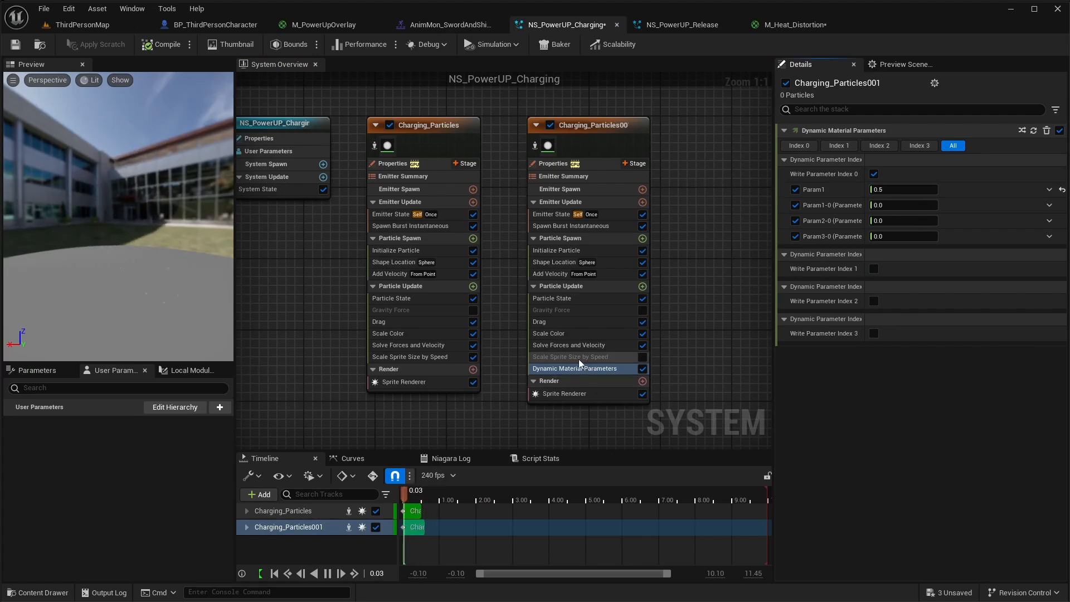
Step: Add a Scale Sprite Size module with a curve falling from 1 to 0 to the duplicated emitter's Particle Update, then preview the montage
{"action": "left_click", "coordinate": [574, 333]}
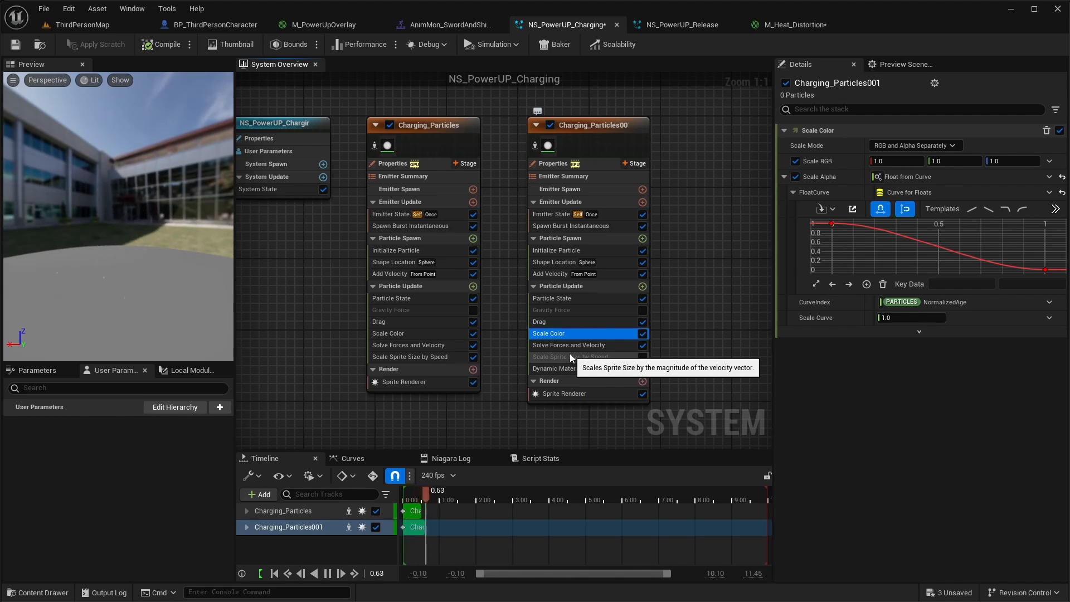
{"action": "left_click", "coordinate": [643, 286]}
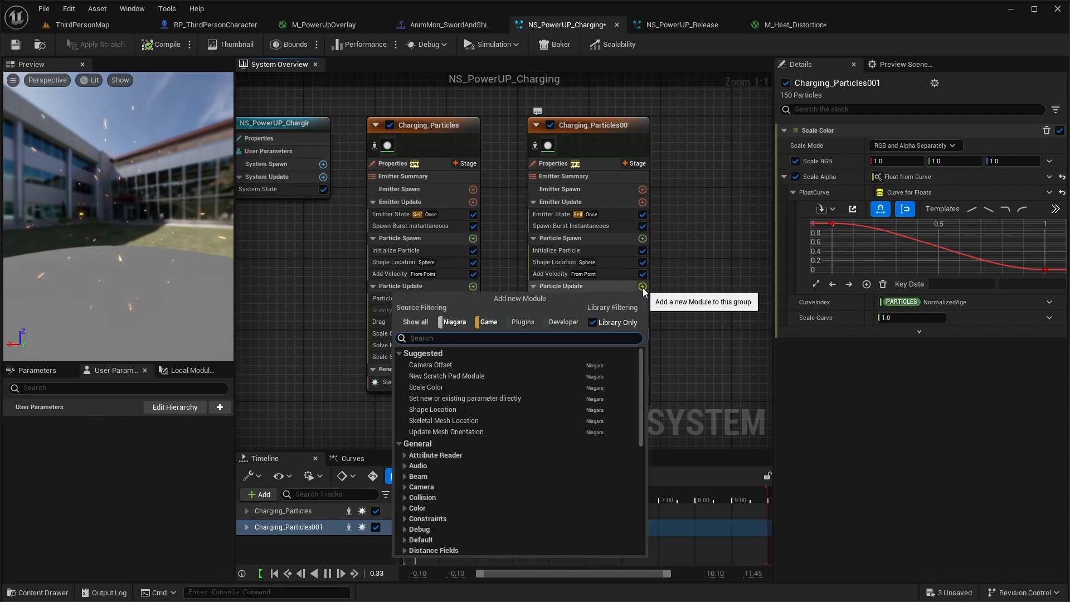
{"action": "type", "text": "sprite scale"}
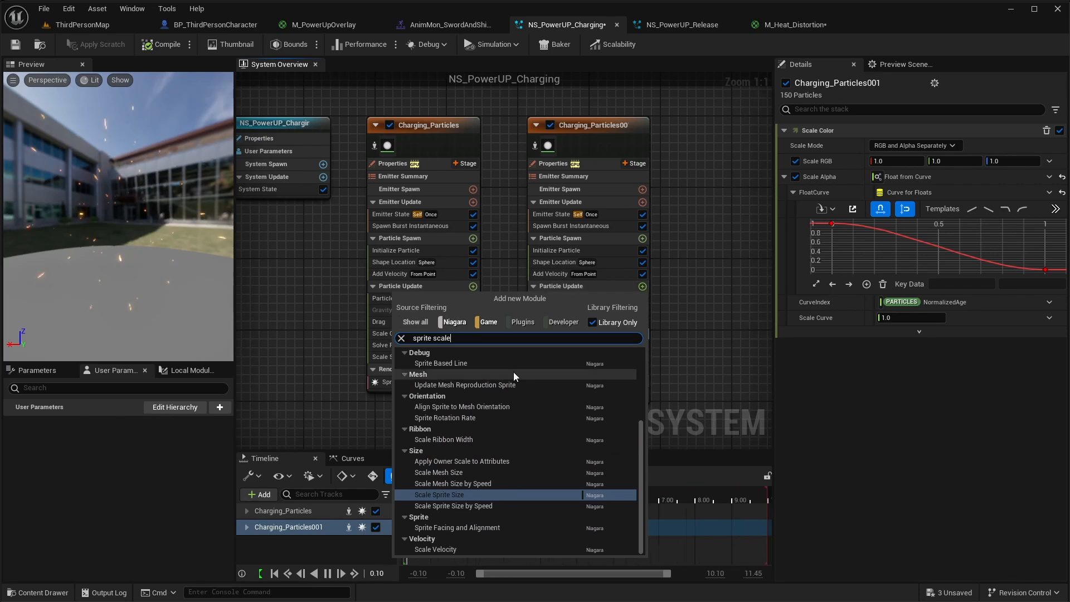
{"action": "left_click", "coordinate": [445, 495]}
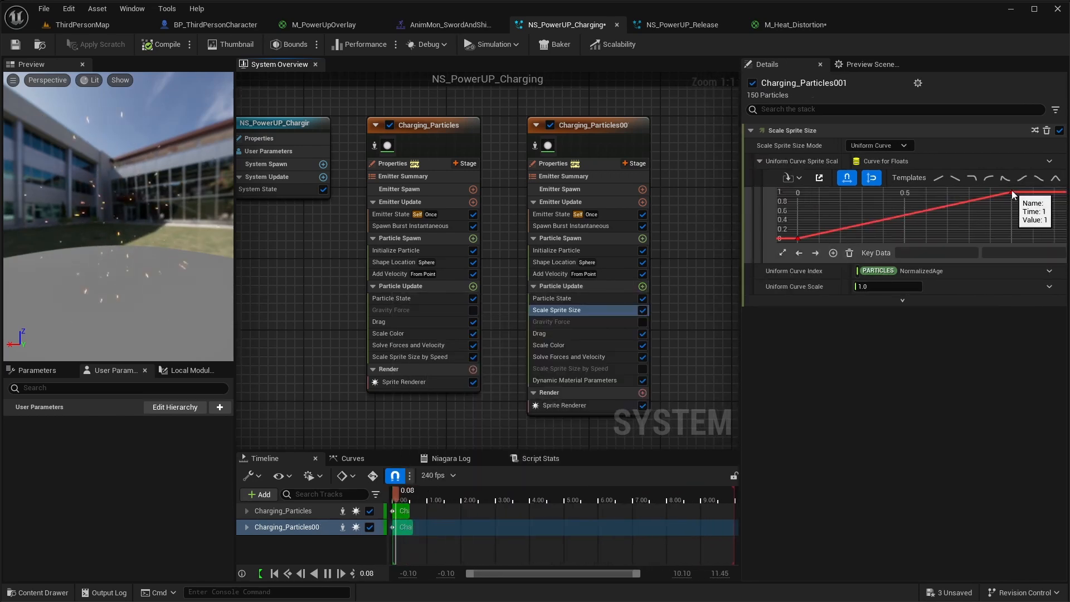
{"action": "left_click", "coordinate": [1040, 180]}
{"action": "left_click", "coordinate": [1042, 229]}
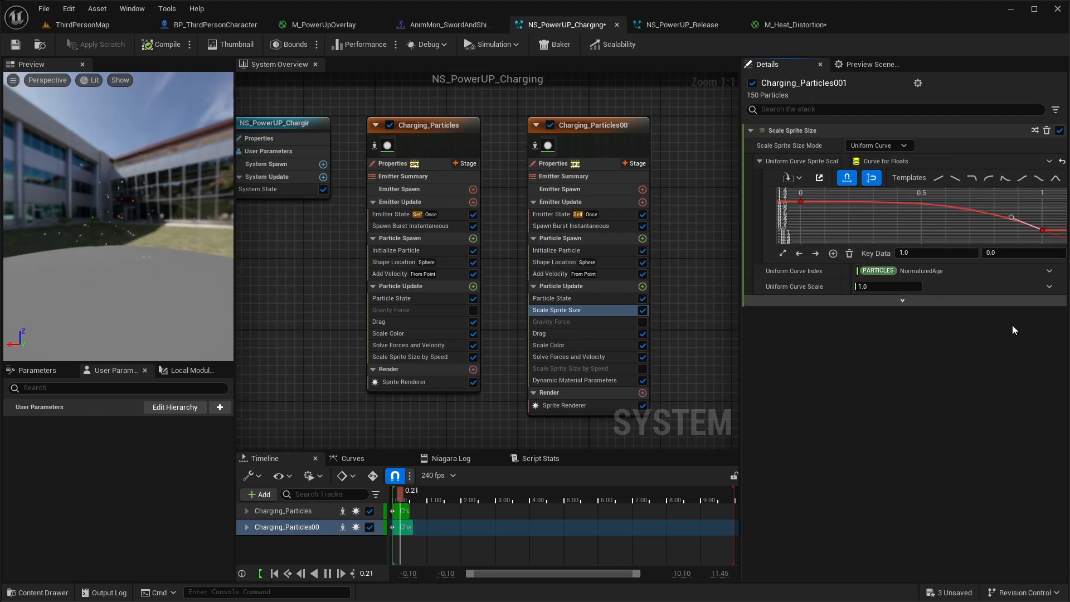
{"action": "left_click", "coordinate": [453, 27]}
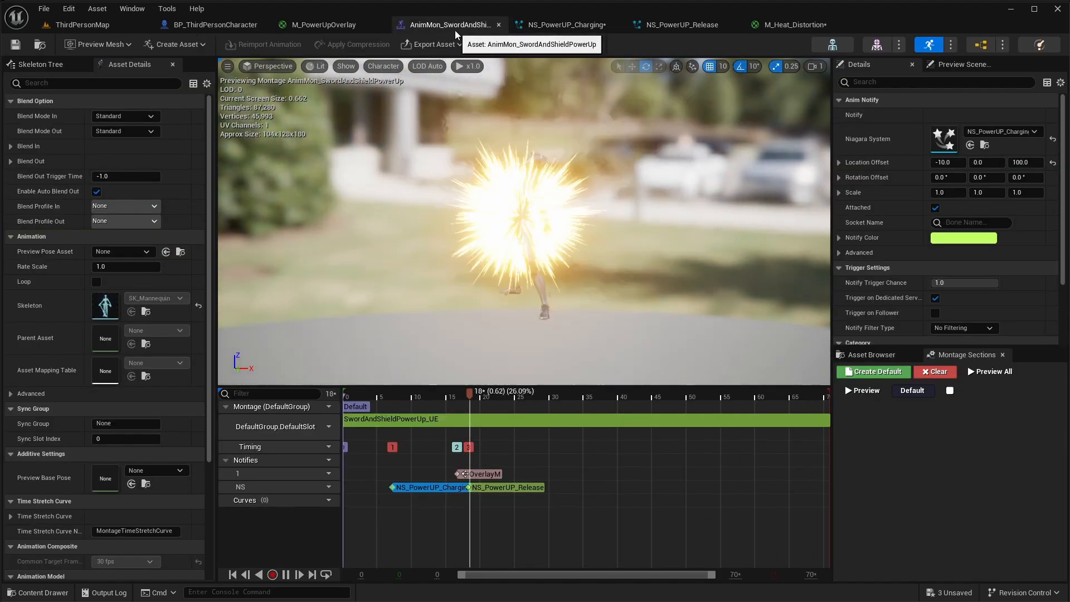
Step: Switch to NS_PowerUP_Release and add an emitter based on the Fountain template beside Charging_Particles
{"action": "left_click", "coordinate": [667, 25]}
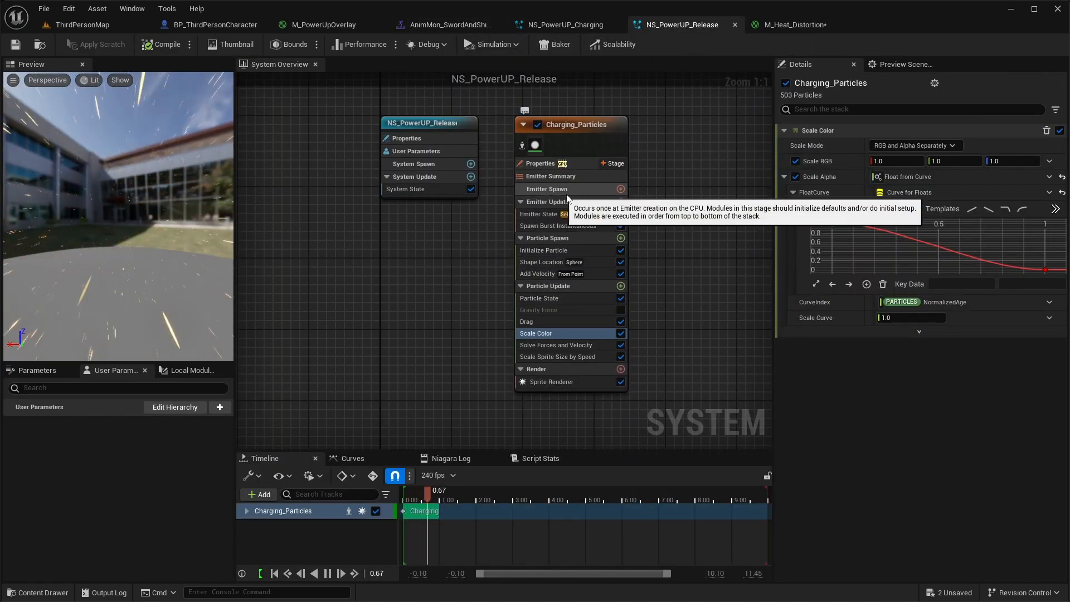
{"action": "right_click_drag", "start_coordinate": [690, 233], "coordinate": [537, 215]}
{"action": "right_click", "coordinate": [566, 152]}
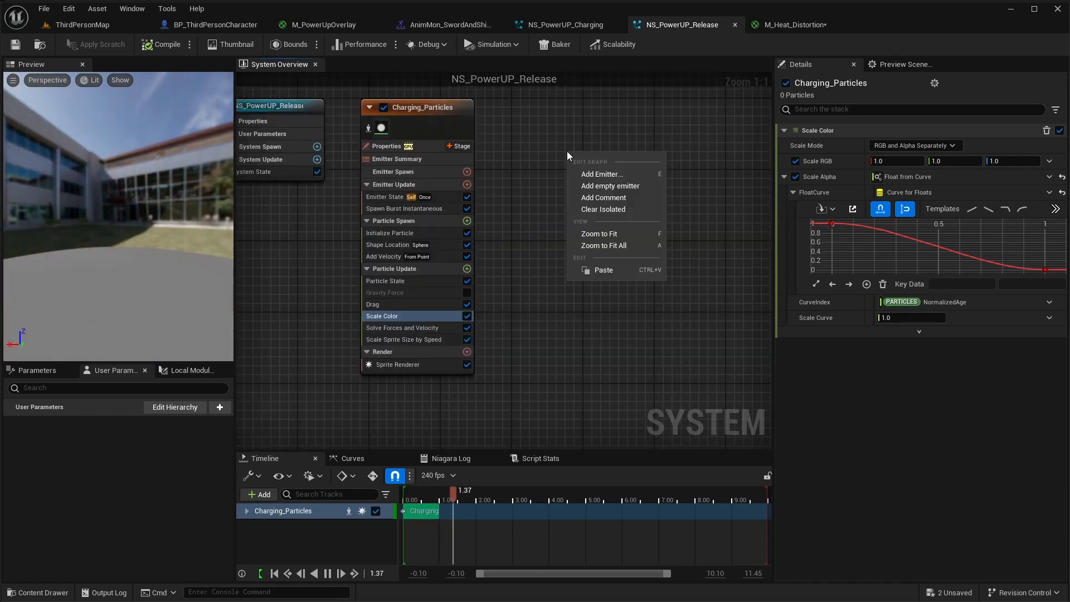
{"action": "left_click", "coordinate": [600, 173]}
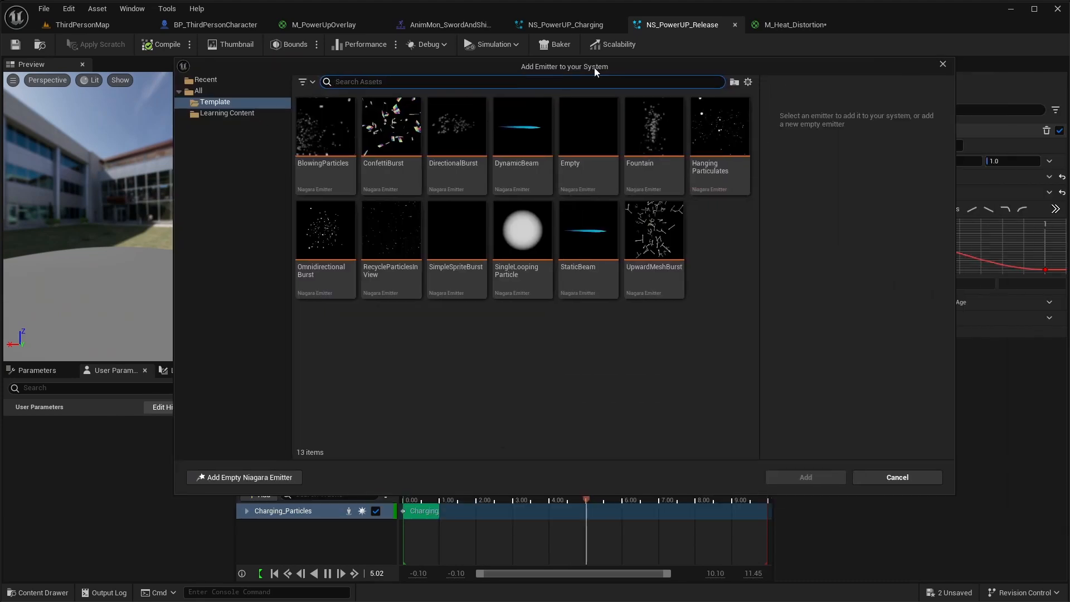
{"action": "left_click", "coordinate": [635, 143]}
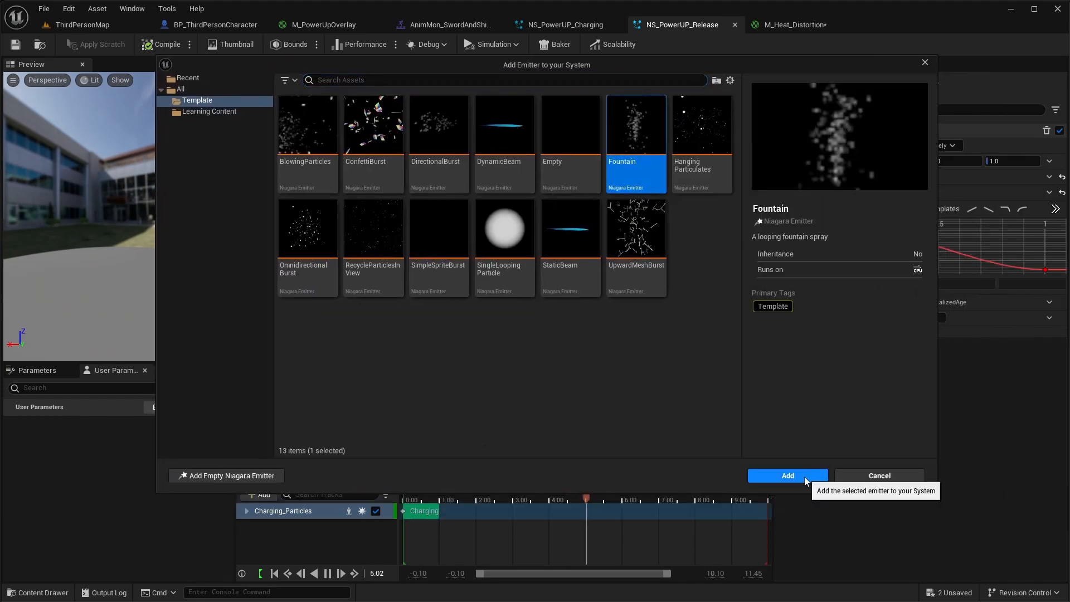
{"action": "left_click", "coordinate": [804, 476]}
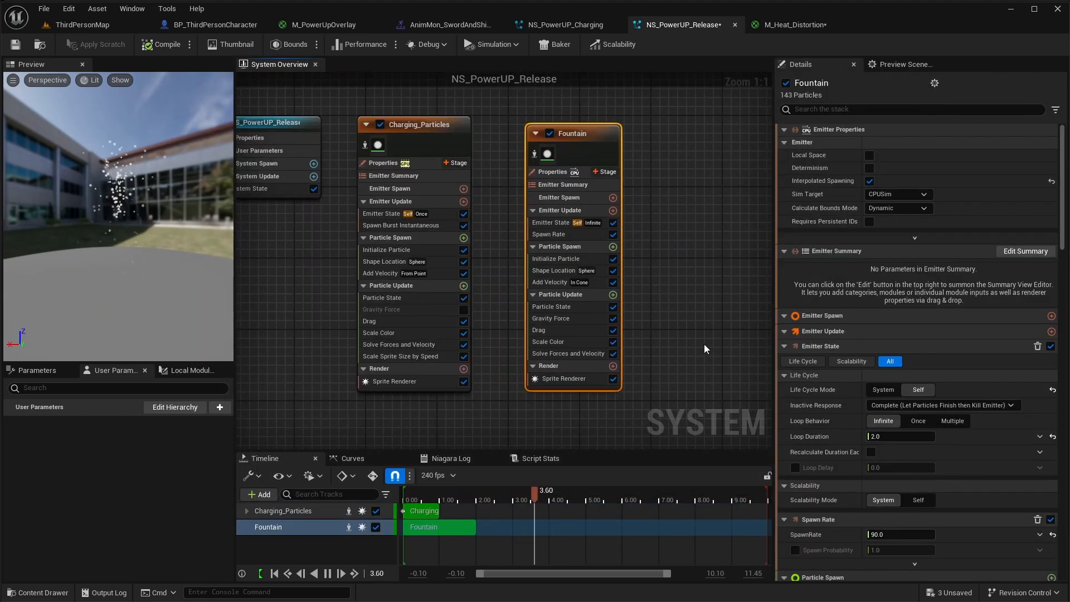
Step: Disable the Fountain emitter's Gravity Force module and delete its Shape Location module
{"action": "left_click", "coordinate": [613, 318]}
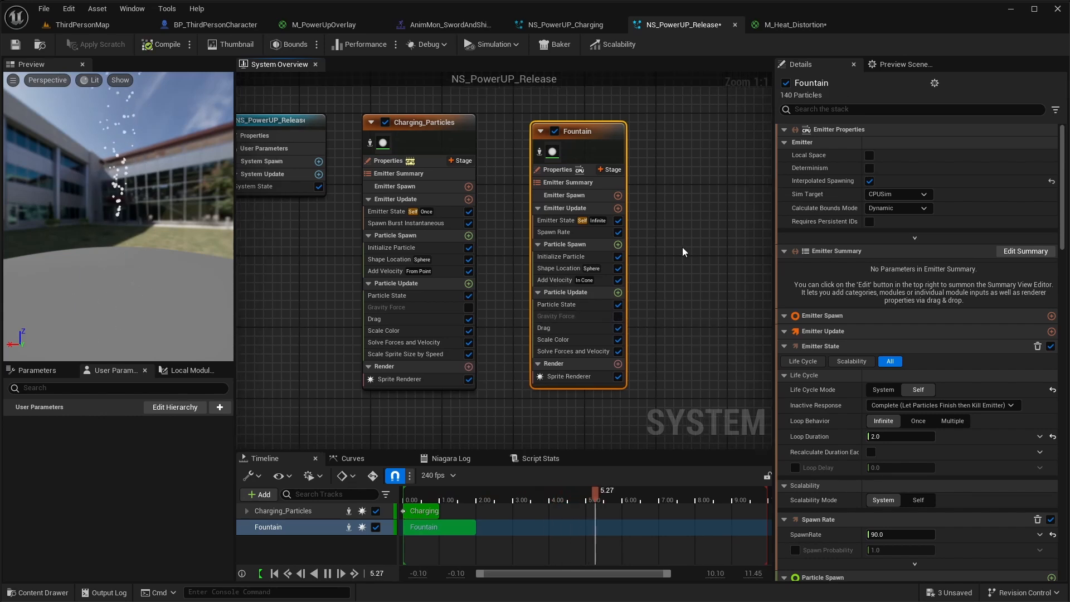
{"action": "left_click", "coordinate": [568, 268]}
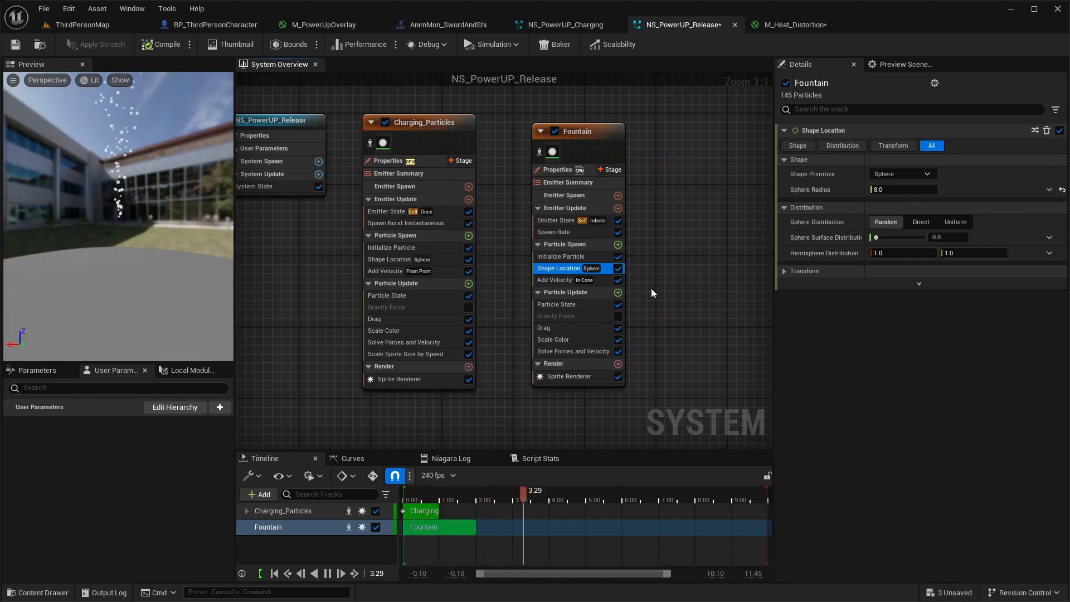
{"action": "key", "text": "Delete"}
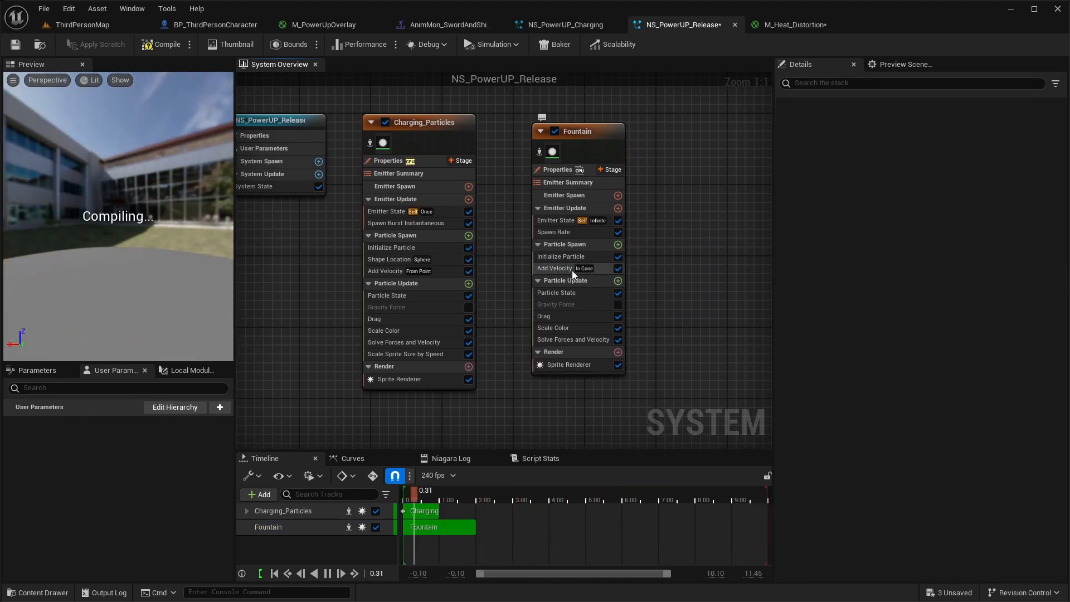
Step: Add a Skeletal Mesh Location module before Add Velocity in the Fountain's Particle Spawn and set its Source Mode to Attach Parent
{"action": "left_click", "coordinate": [617, 245]}
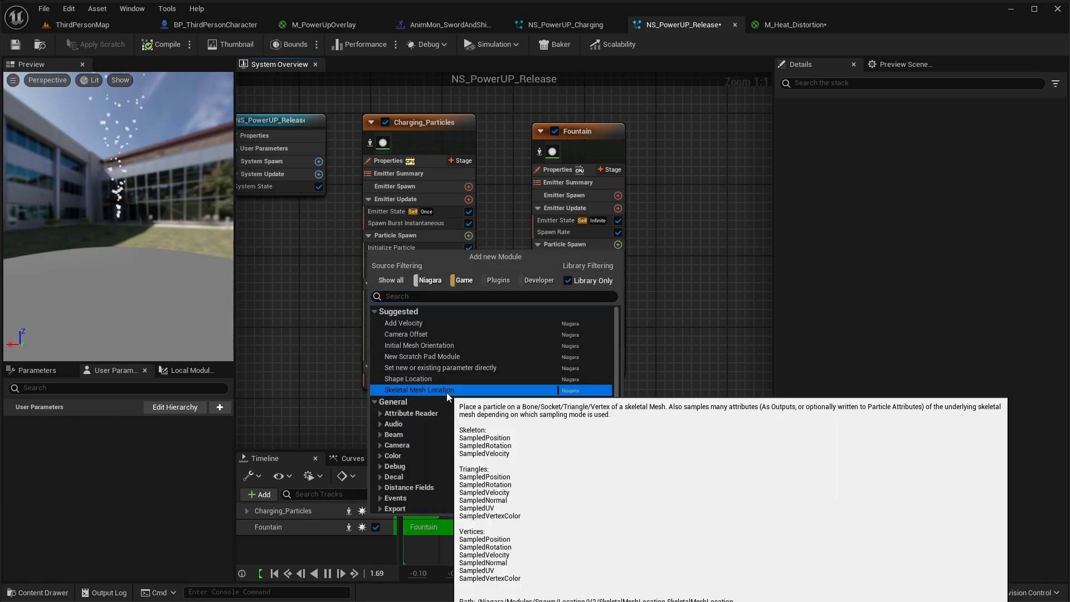
{"action": "left_click", "coordinate": [447, 392]}
{"action": "left_click_drag", "start_coordinate": [557, 280], "coordinate": [560, 263]}
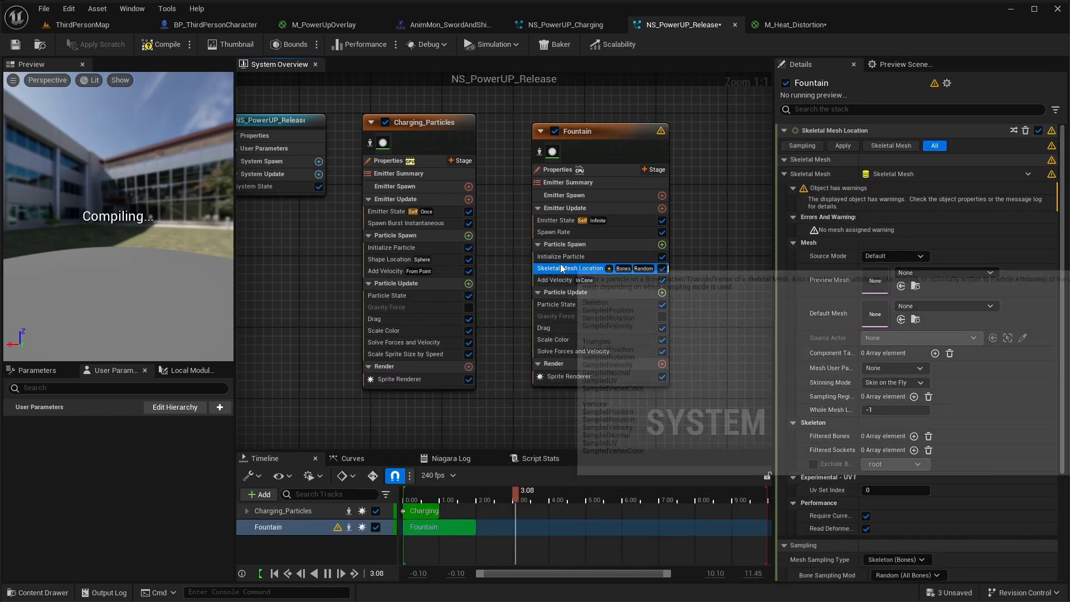
{"action": "scroll", "coordinate": [919, 348], "scroll_direction": "down", "scroll_amount": 3}
{"action": "scroll", "coordinate": [920, 393], "scroll_direction": "up", "scroll_amount": 2}
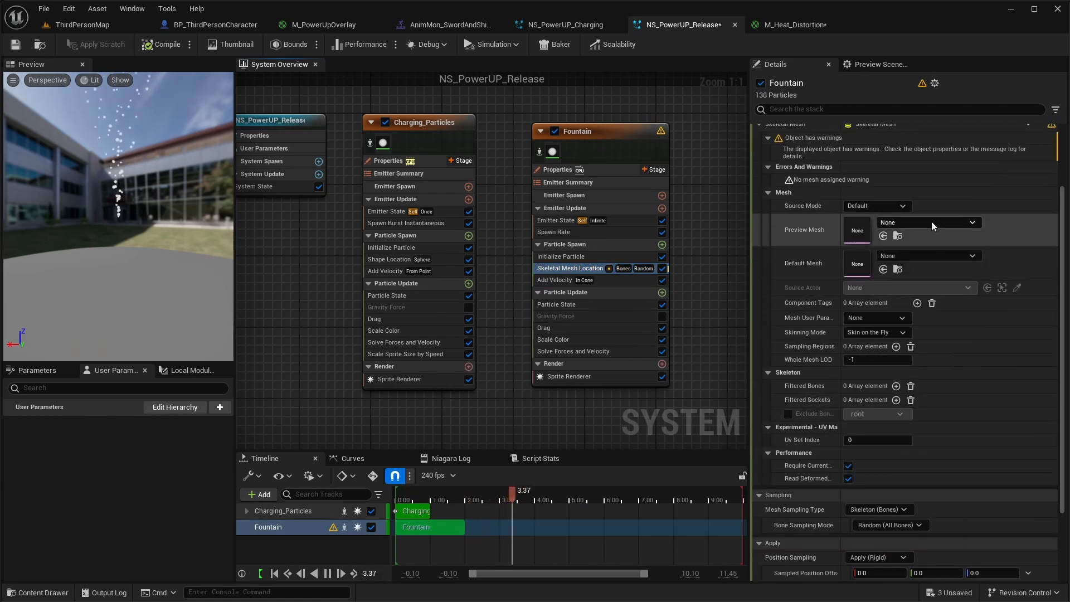
{"action": "left_click", "coordinate": [885, 207]}
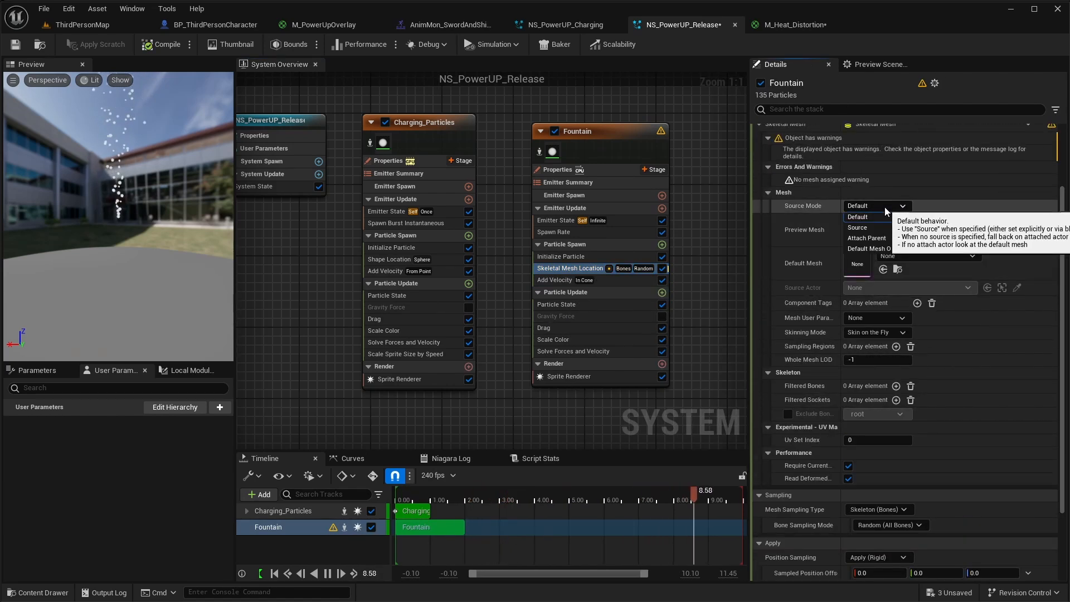
{"action": "left_click", "coordinate": [888, 241]}
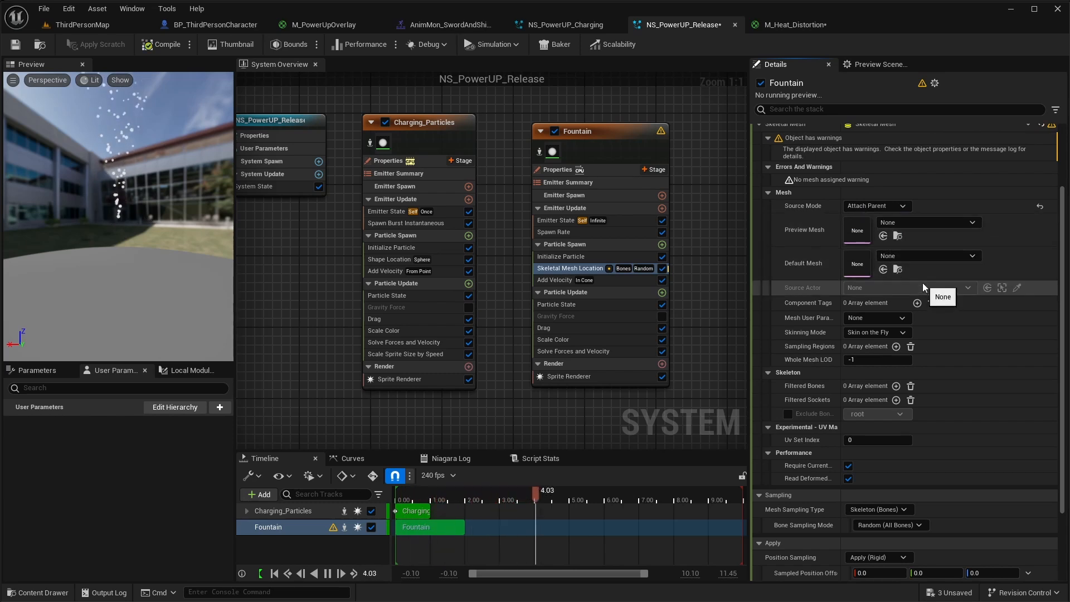
Step: Assign SKM_Quinn_Simple as both the Preview Mesh and the Default Mesh of the Skeletal Mesh Location module
{"action": "left_click", "coordinate": [921, 223]}
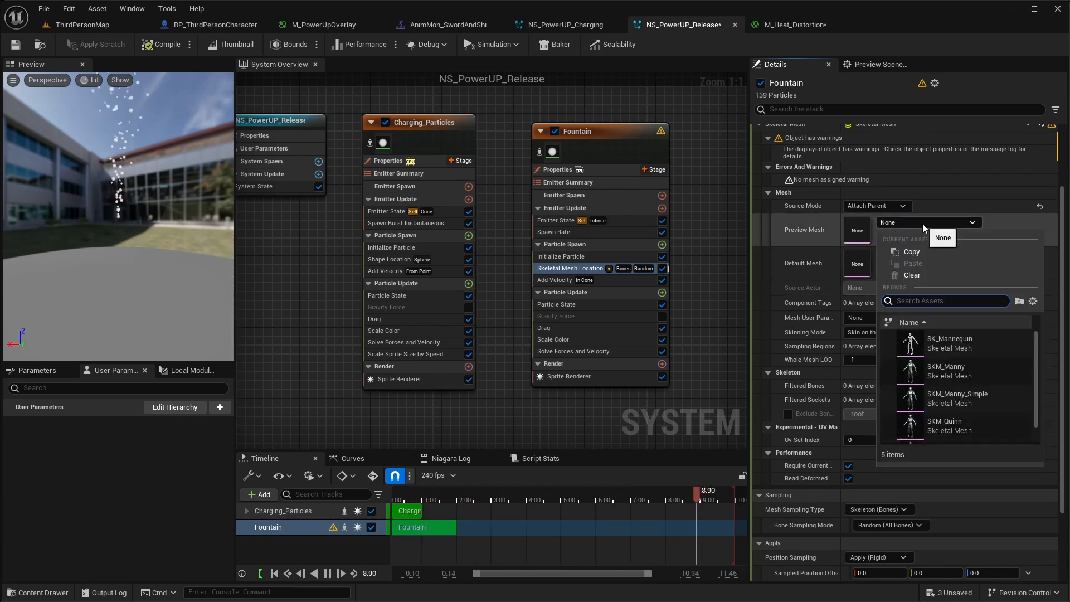
{"action": "scroll", "coordinate": [985, 419], "scroll_direction": "down", "scroll_amount": 2}
{"action": "left_click", "coordinate": [989, 415]}
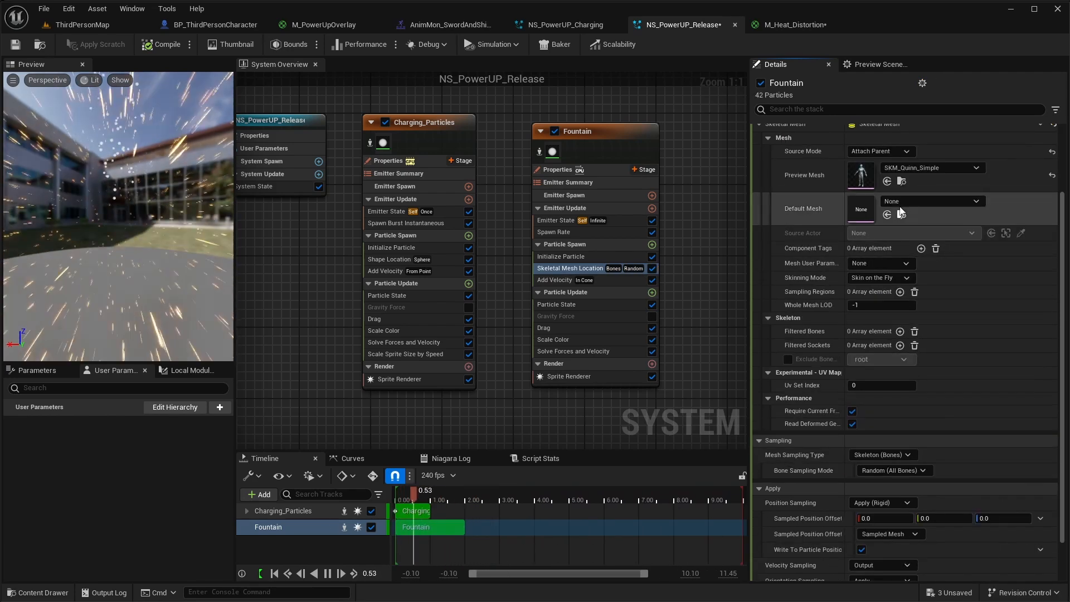
{"action": "left_click", "coordinate": [905, 202]}
{"action": "scroll", "coordinate": [983, 380], "scroll_direction": "down", "scroll_amount": 2}
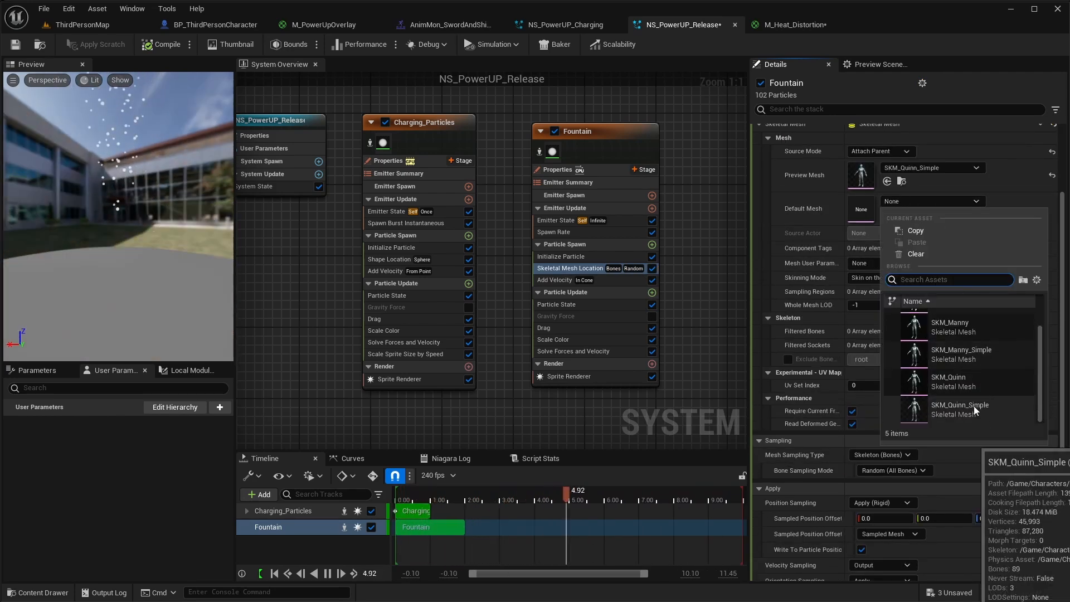
{"action": "left_click", "coordinate": [974, 405]}
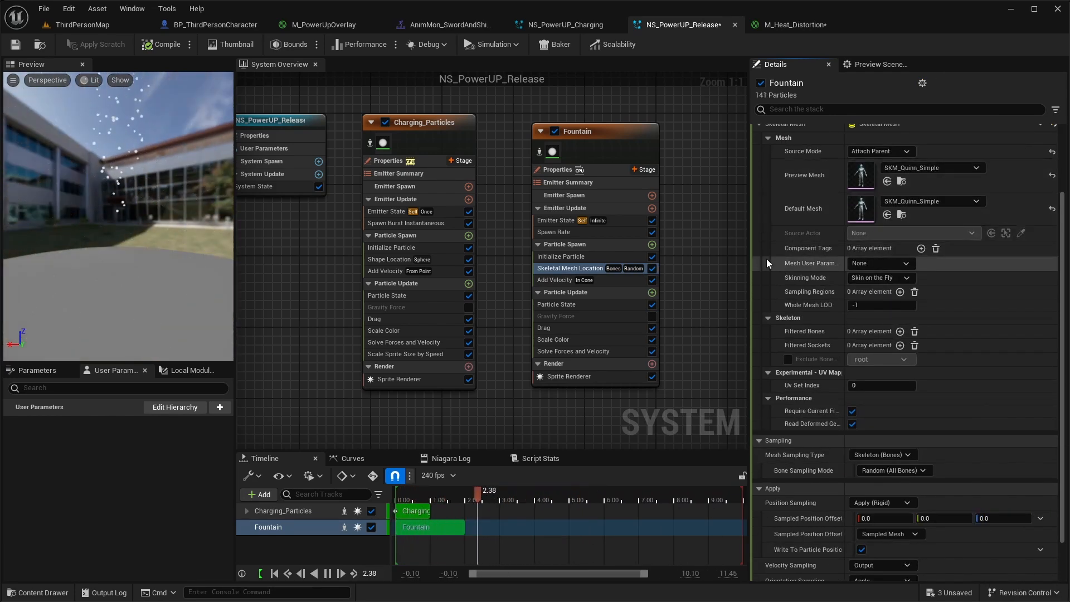
Step: Disable the Fountain emitter's Add Velocity module and inspect the particle placement in the preview
{"action": "left_click", "coordinate": [555, 281]}
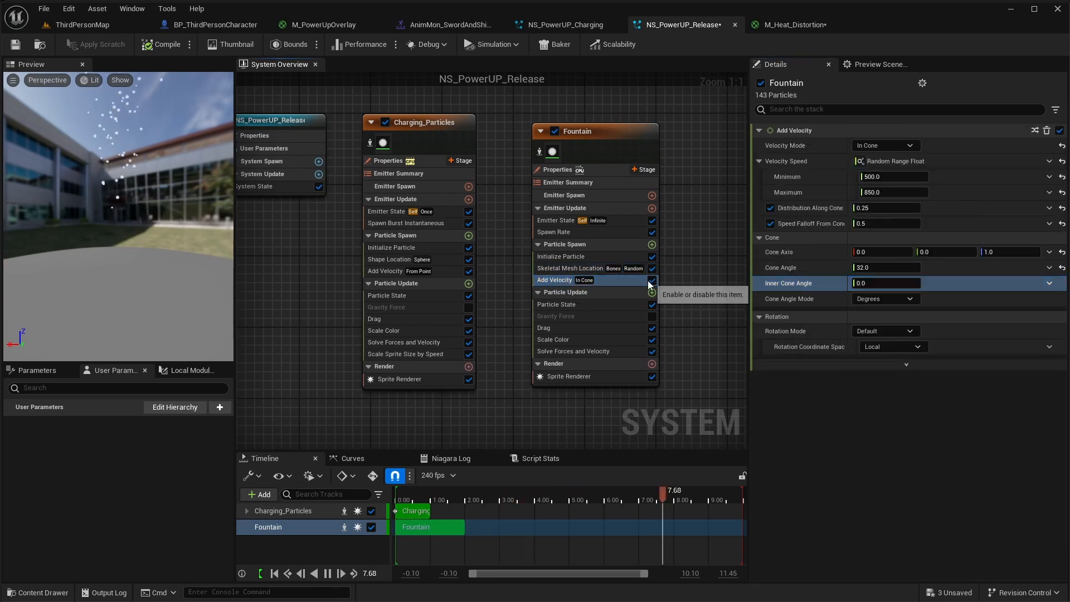
{"action": "left_click", "coordinate": [652, 280]}
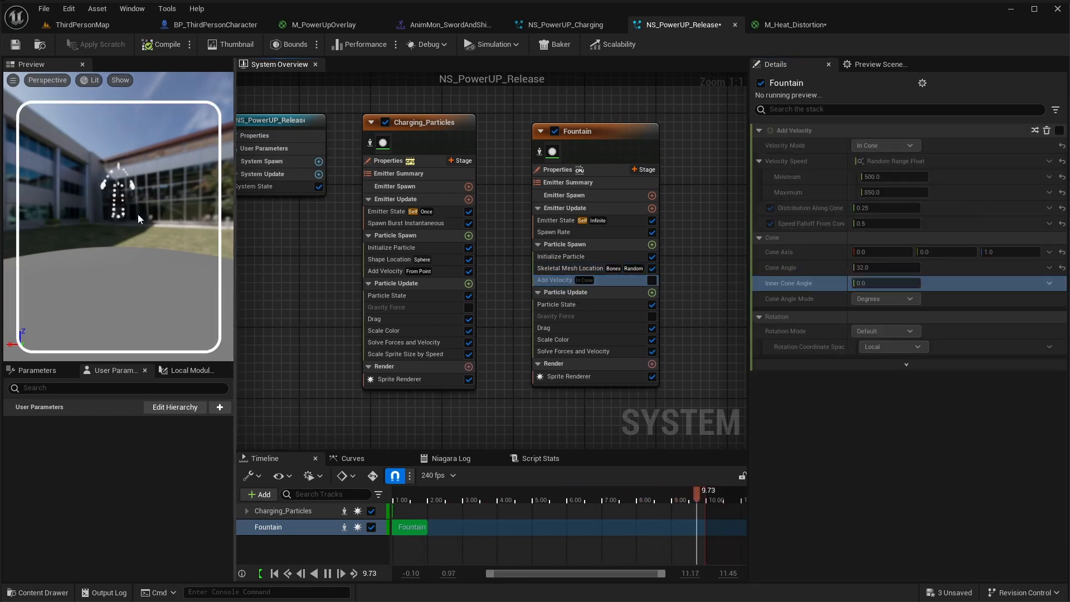
{"action": "scroll", "coordinate": [138, 220], "scroll_direction": "up", "scroll_amount": 5}
{"action": "left_click_drag", "start_coordinate": [138, 219], "coordinate": [217, 223]}
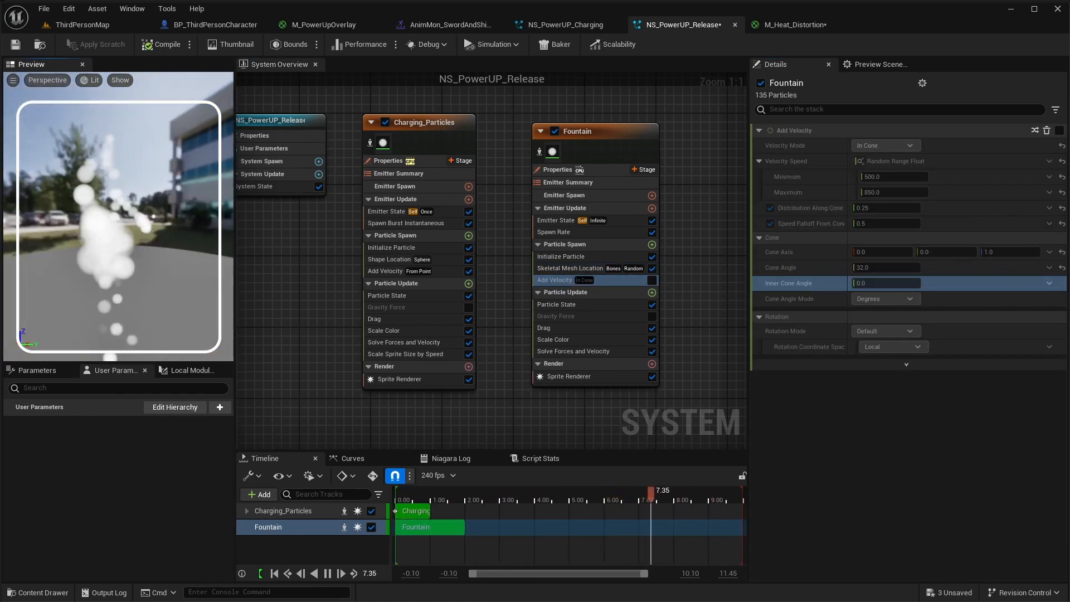
{"action": "scroll", "coordinate": [138, 219], "scroll_direction": "down", "scroll_amount": 4}
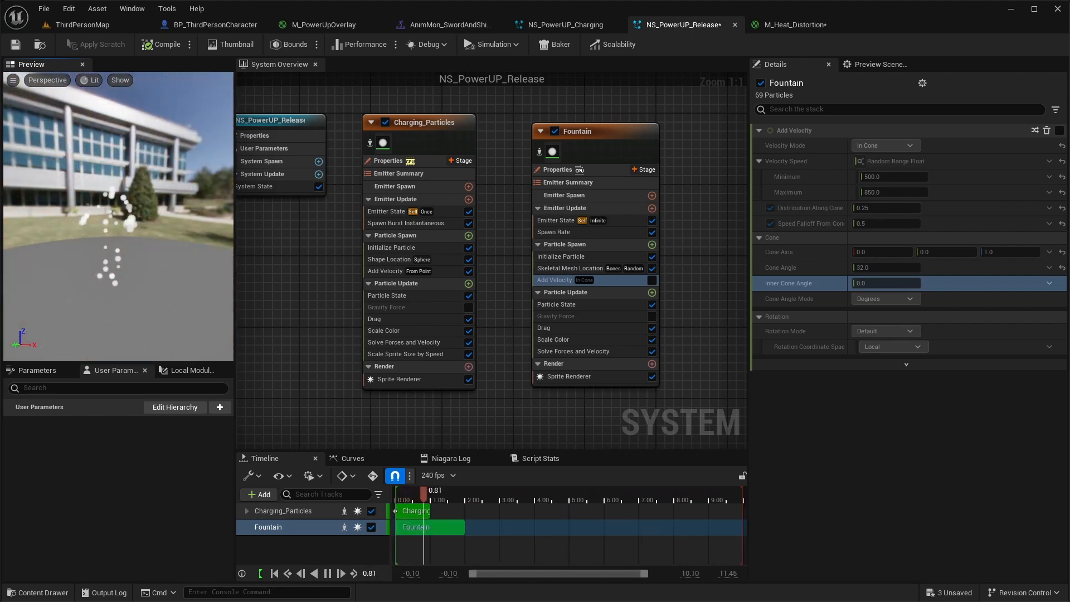
Step: Set the Skeletal Mesh Location's Mesh Sampling Type to Surface (Triangles)
{"action": "left_click", "coordinate": [569, 269]}
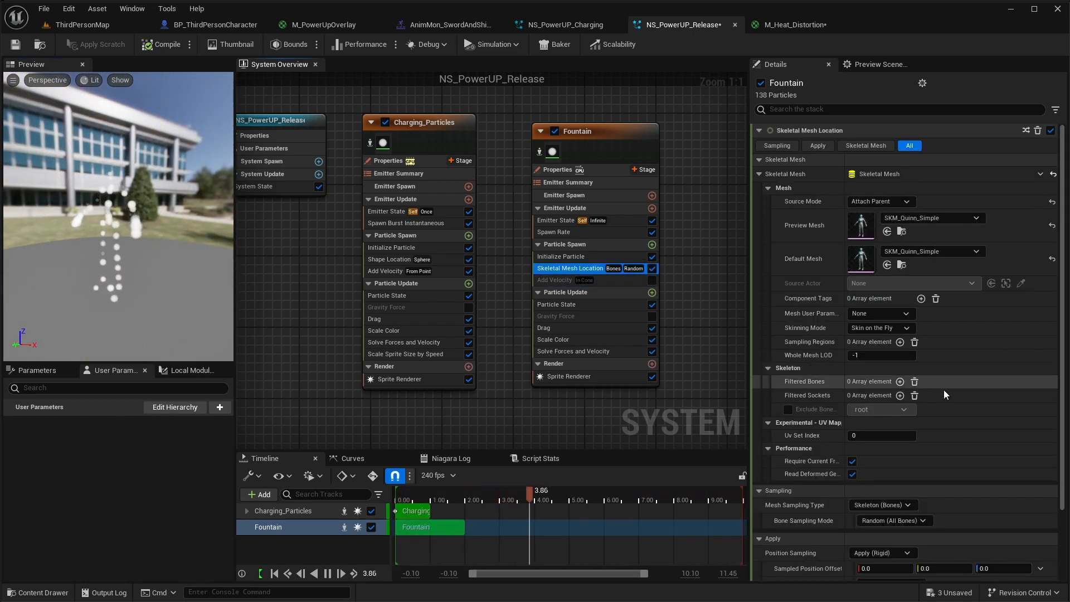
{"action": "scroll", "coordinate": [974, 446], "scroll_direction": "down", "scroll_amount": 3}
{"action": "scroll", "coordinate": [947, 429], "scroll_direction": "down", "scroll_amount": 1}
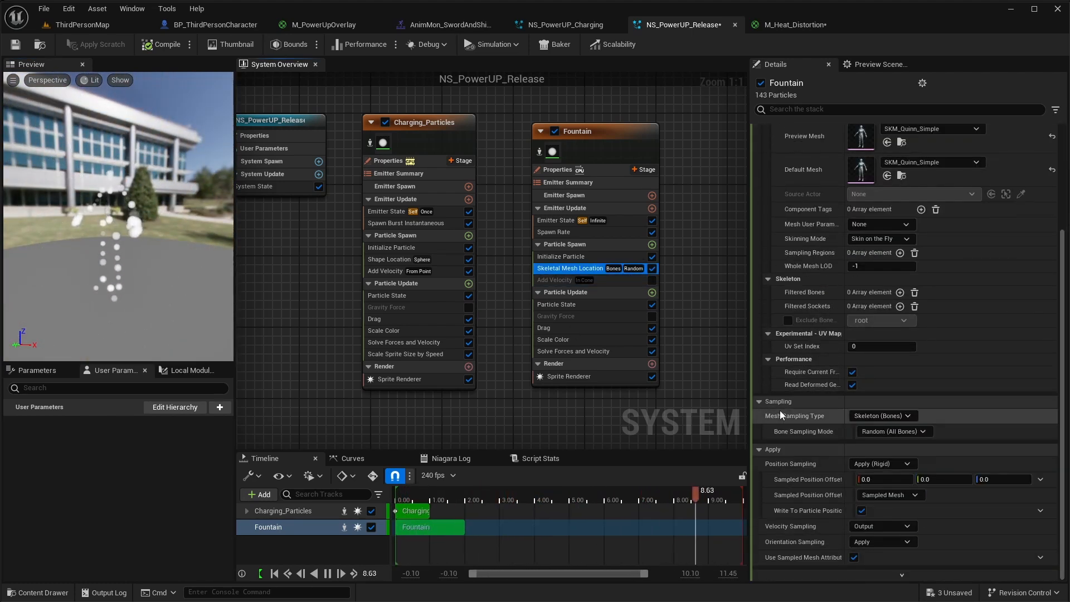
{"action": "left_click", "coordinate": [899, 416]}
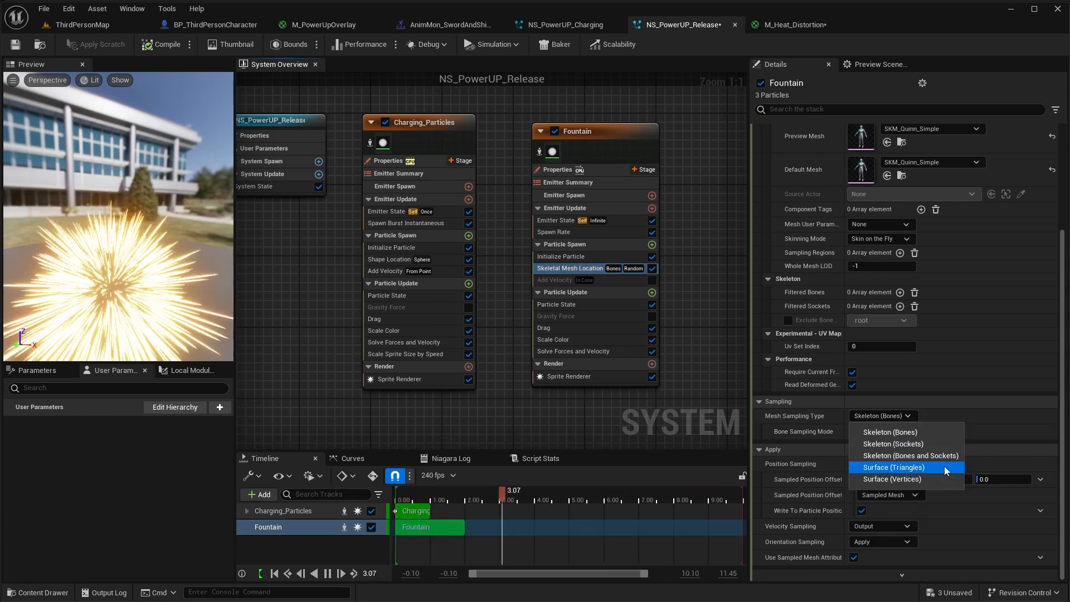
{"action": "left_click", "coordinate": [946, 467]}
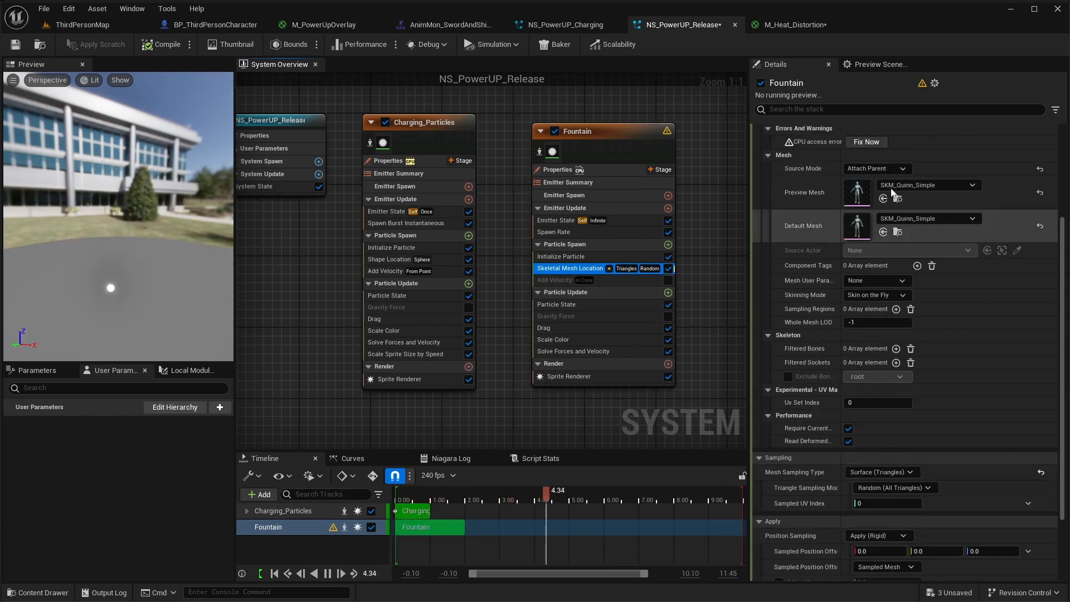
Step: Apply the suggested fix for the skeletal mesh's CPU access error and check the particles in the preview
{"action": "scroll", "coordinate": [934, 299], "scroll_direction": "up", "scroll_amount": 3}
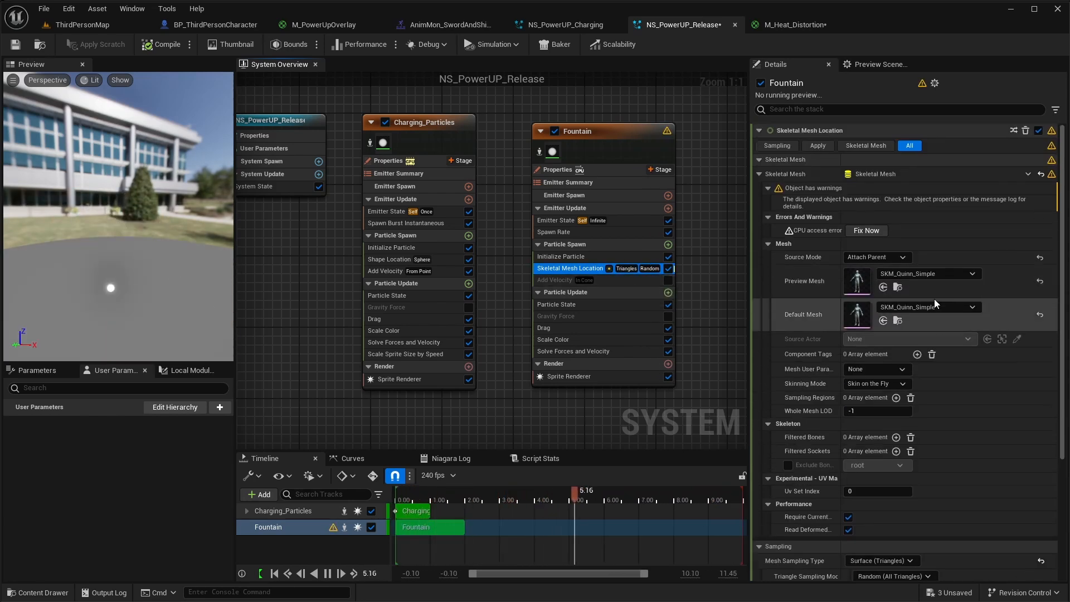
{"action": "left_click", "coordinate": [874, 230]}
{"action": "mouse_move", "coordinate": [91, 301]}
{"action": "left_mouse_down"}
{"action": "mouse_move", "coordinate": [164, 301]}
{"action": "mouse_move", "coordinate": [89, 302]}
{"action": "left_mouse_up"}
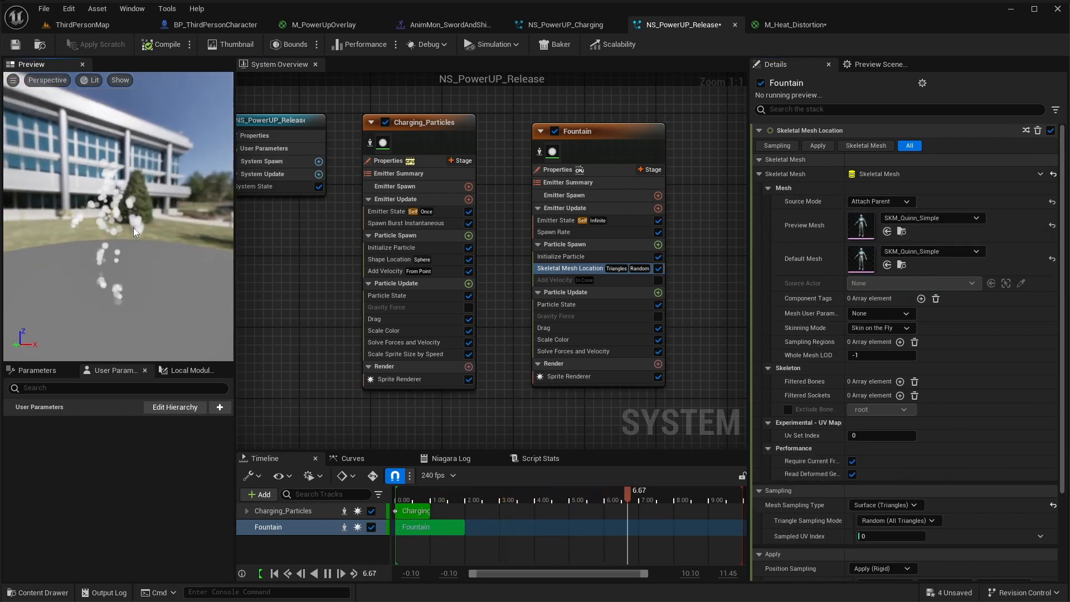
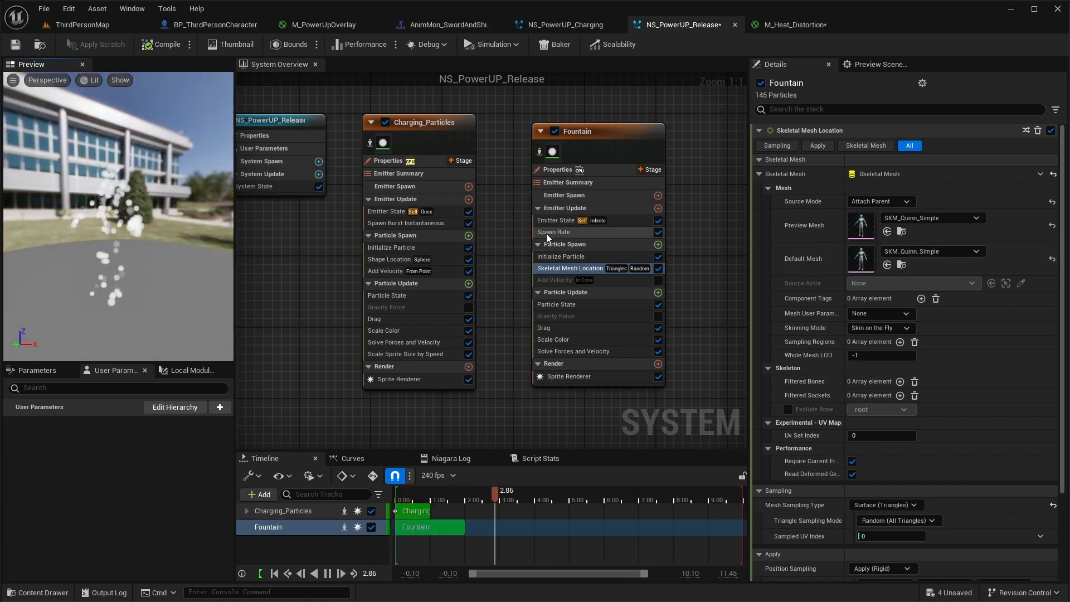
Step: Set the Fountain emitter's SpawnRate to 1000
{"action": "left_click", "coordinate": [556, 220]}
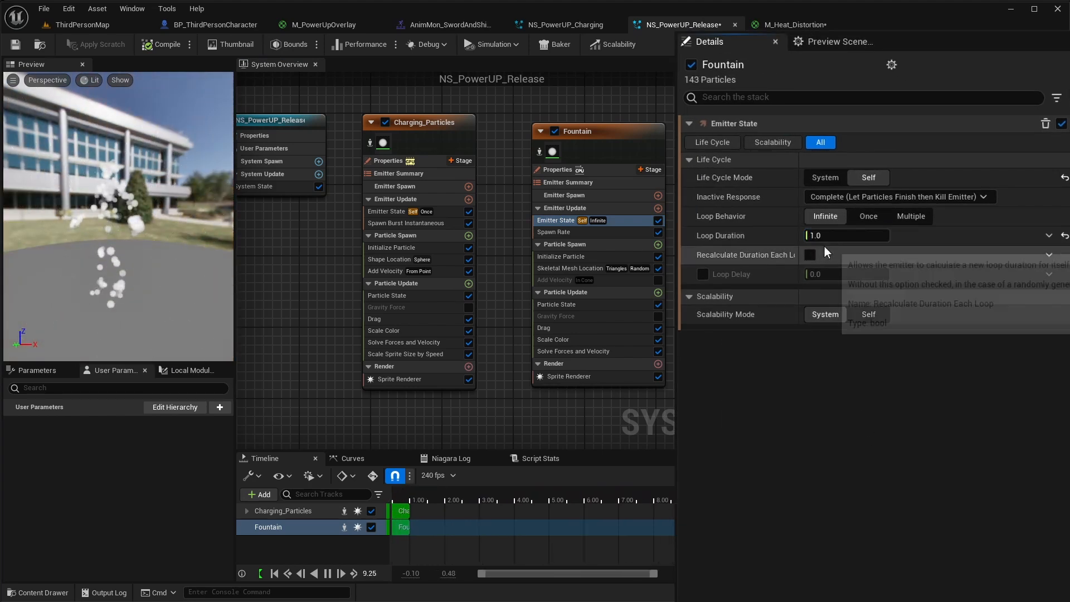
{"action": "left_click", "coordinate": [566, 233]}
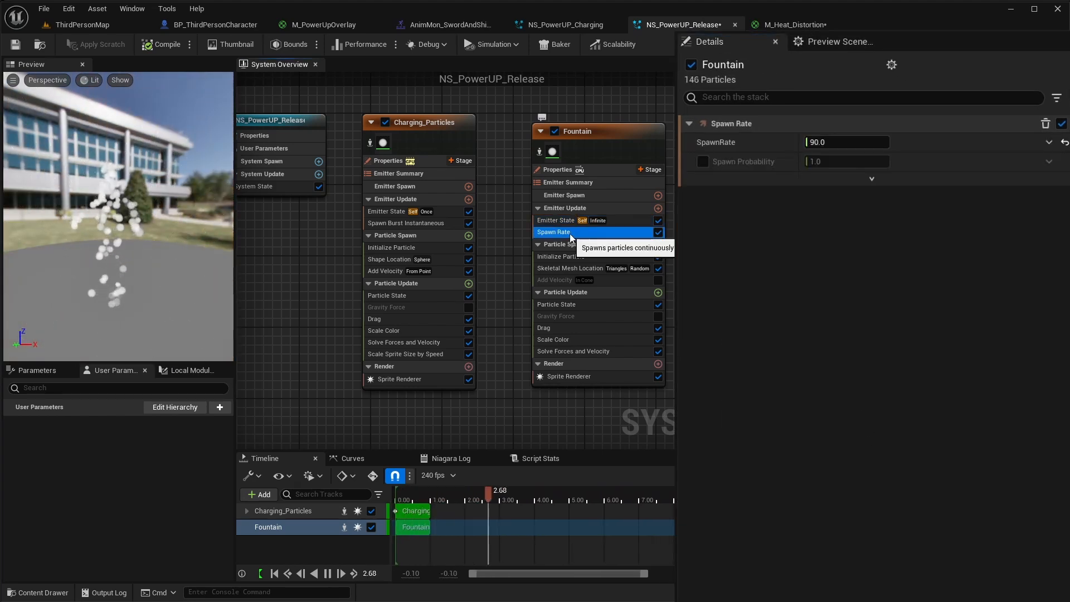
{"action": "left_click", "coordinate": [844, 142]}
{"action": "type", "text": "1000"}
{"action": "key", "text": "Return"}
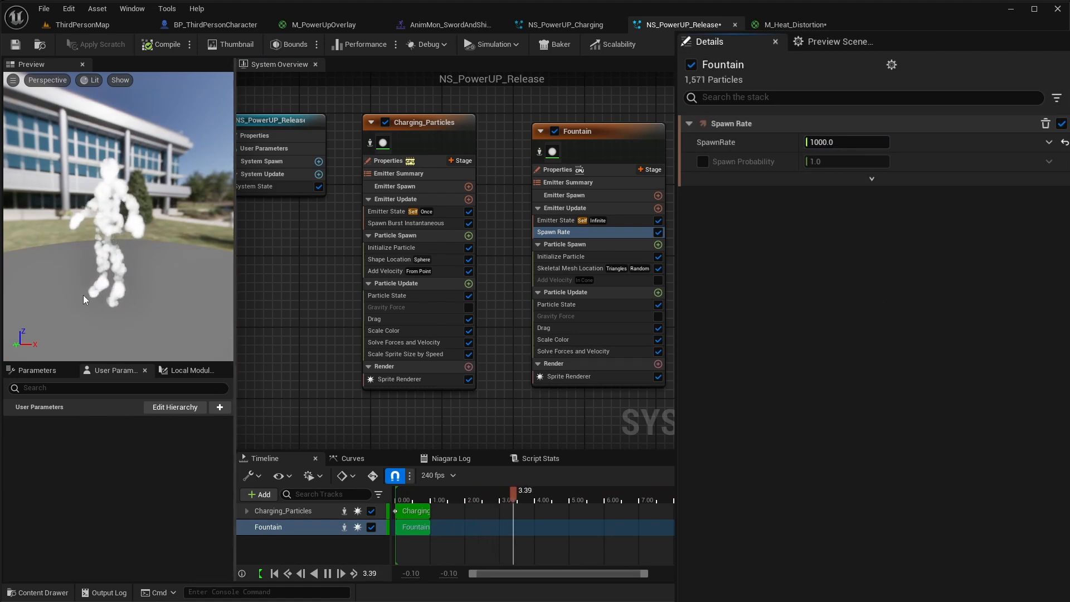
Step: Set the Fountain's Initialize Particle lifetime to a minimum of 0.4 and a maximum of 0.8
{"action": "left_click", "coordinate": [589, 257]}
{"action": "left_click", "coordinate": [843, 197]}
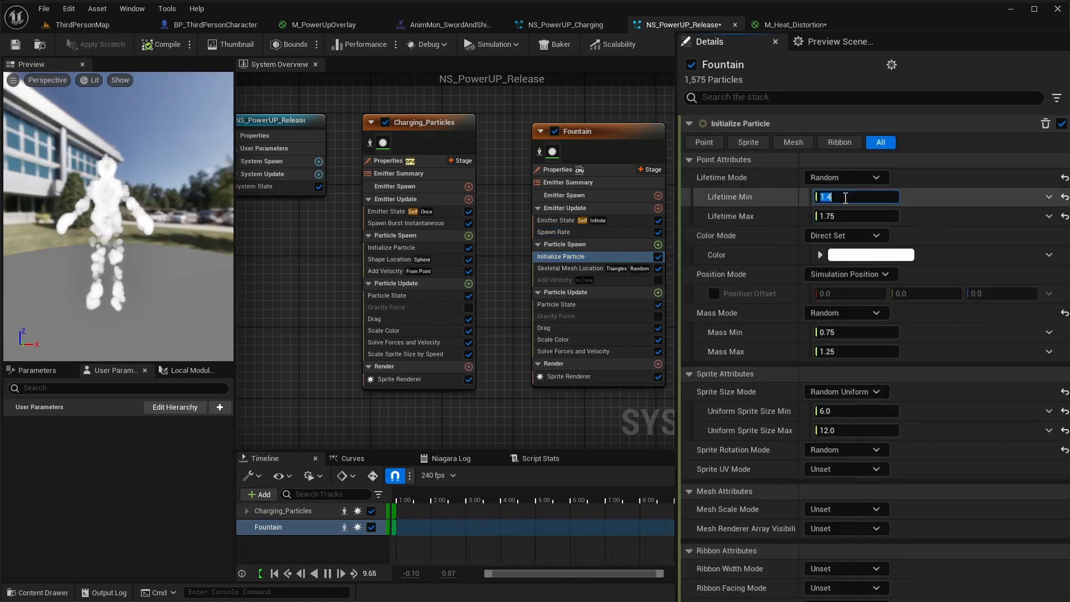
{"action": "type", "text": ".4"}
{"action": "left_click", "coordinate": [842, 216]}
{"action": "type", "text": ".8"}
{"action": "key", "text": "Return"}
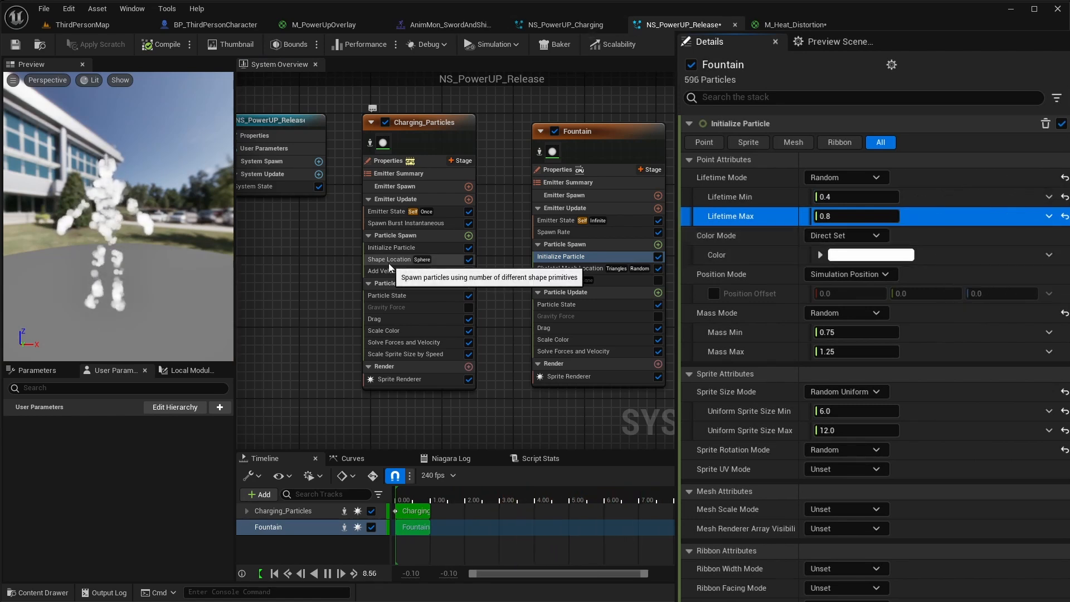
Step: Copy the Color Mode, Random Hue/Saturation/Value, from Charging_Particles' Initialize Particle module to the Fountain's
{"action": "left_click", "coordinate": [391, 247]}
{"action": "right_click", "coordinate": [950, 240]}
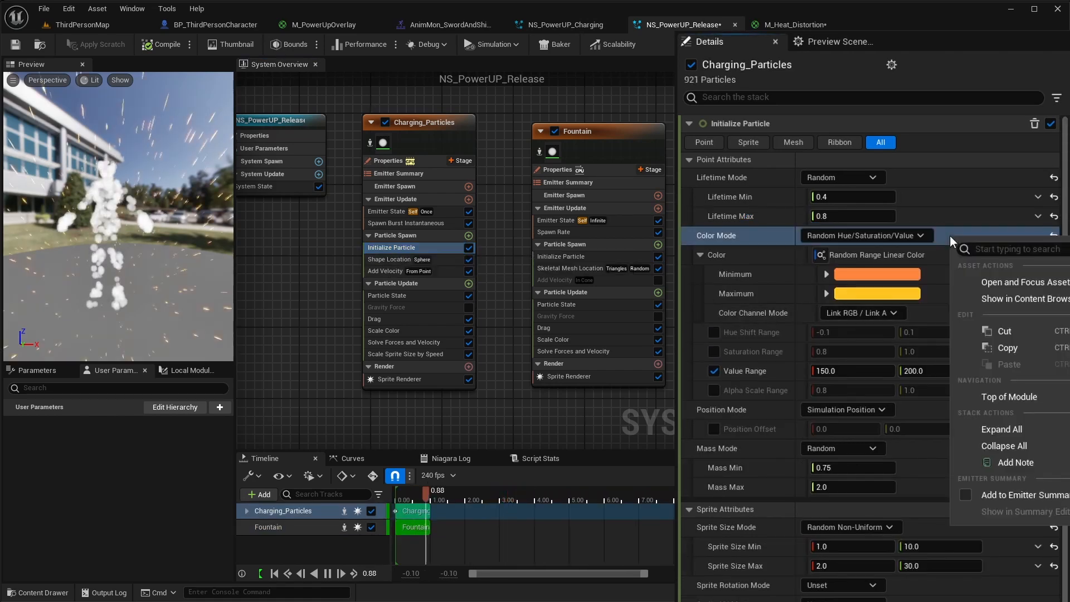
{"action": "left_click", "coordinate": [1006, 351]}
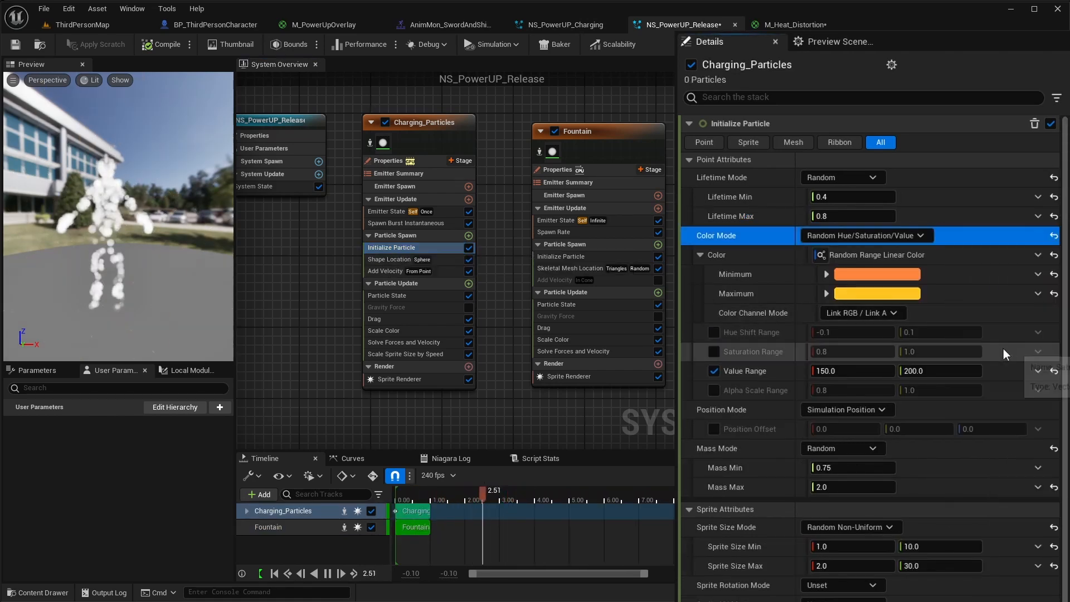
{"action": "left_click", "coordinate": [579, 256]}
{"action": "right_click", "coordinate": [933, 236]}
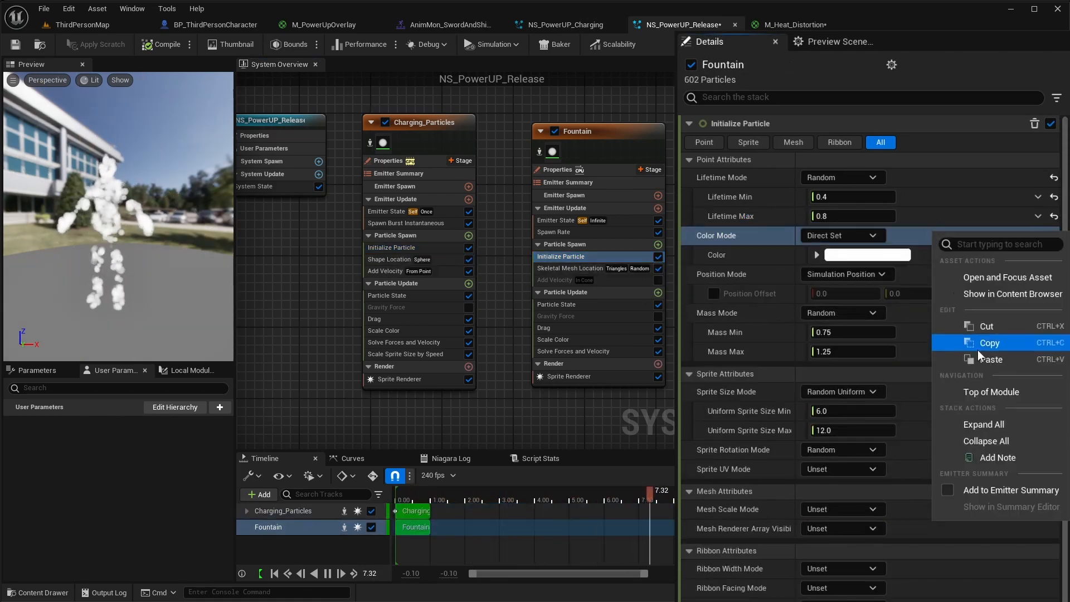
{"action": "left_click", "coordinate": [985, 357]}
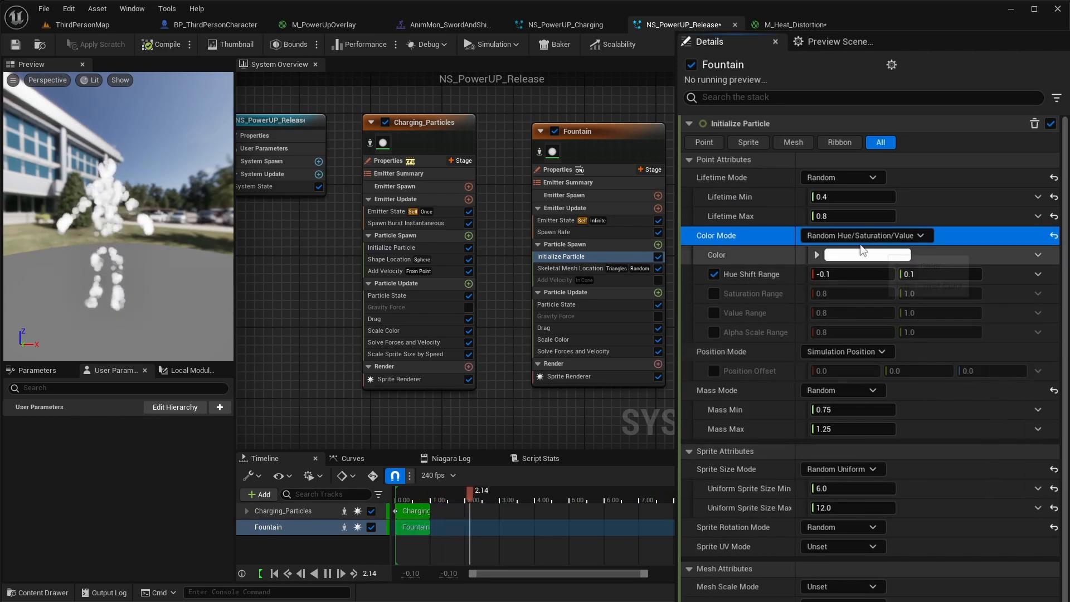
Step: Copy the Random Range Linear Color setting from Charging_Particles' Initialize Particle module to the Fountain's Color
{"action": "left_click", "coordinate": [392, 248]}
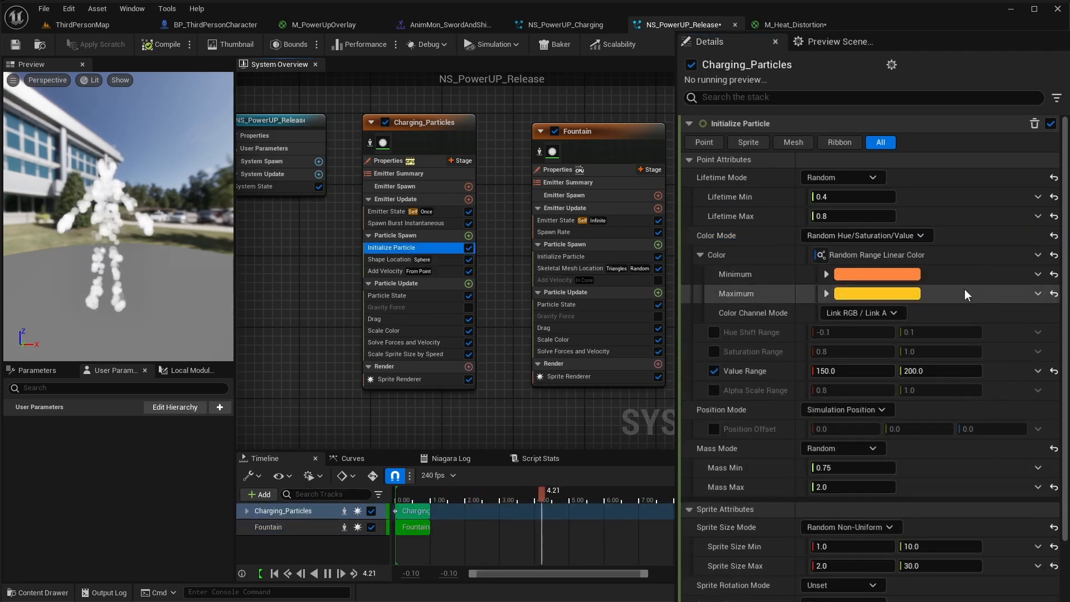
{"action": "right_click", "coordinate": [947, 255]}
{"action": "left_click", "coordinate": [997, 369]}
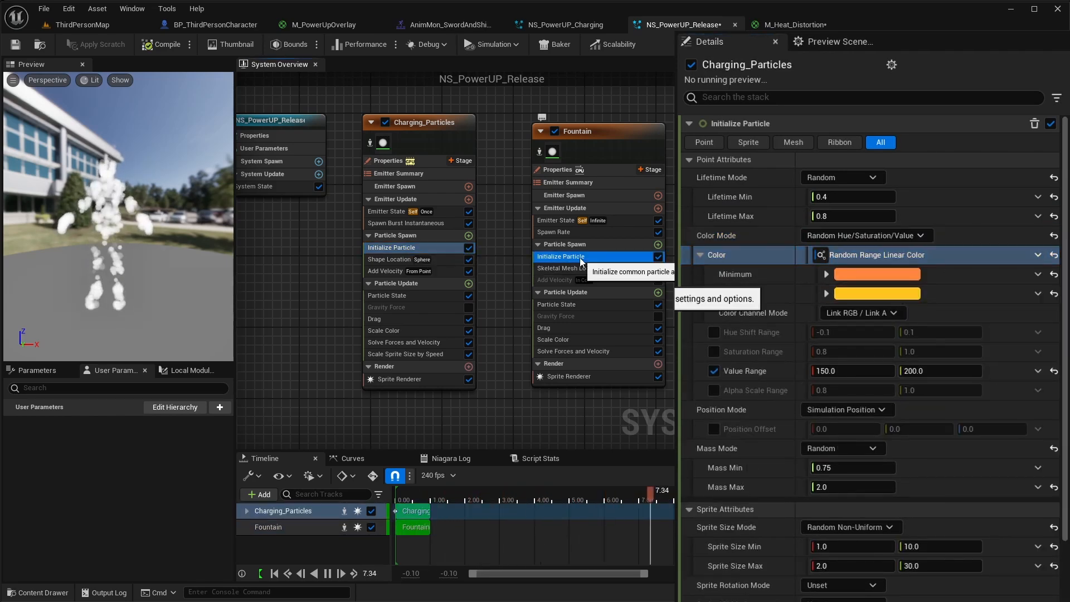
{"action": "left_click", "coordinate": [612, 256]}
{"action": "left_click", "coordinate": [957, 383]}
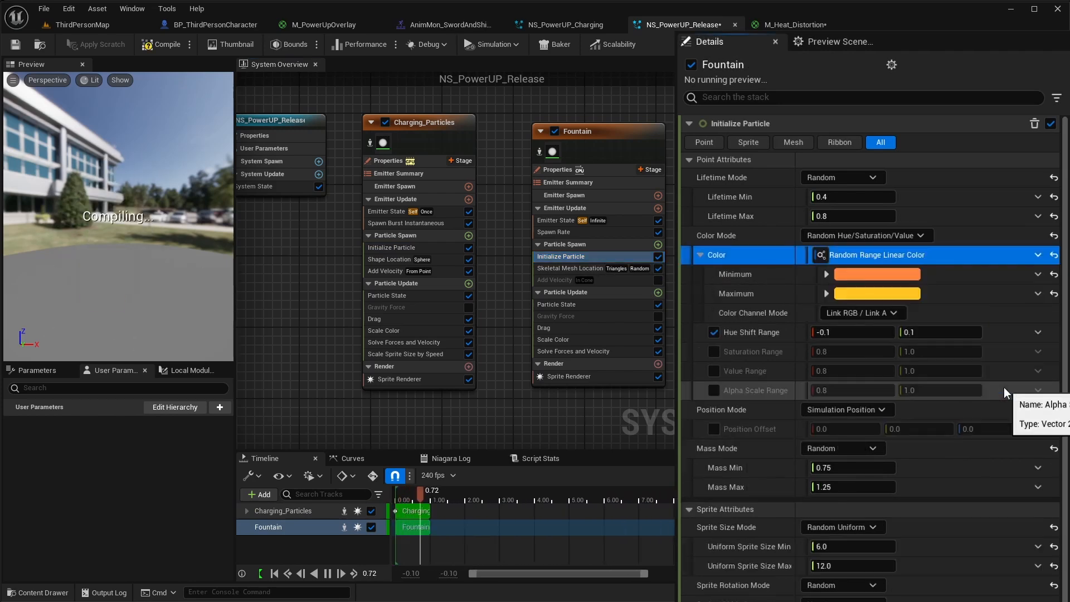
Step: Turn off the Fountain's Hue Shift Range and enable its Value Range with 150 to 200
{"action": "left_click", "coordinate": [714, 332]}
{"action": "left_click", "coordinate": [713, 371]}
{"action": "left_click", "coordinate": [852, 370]}
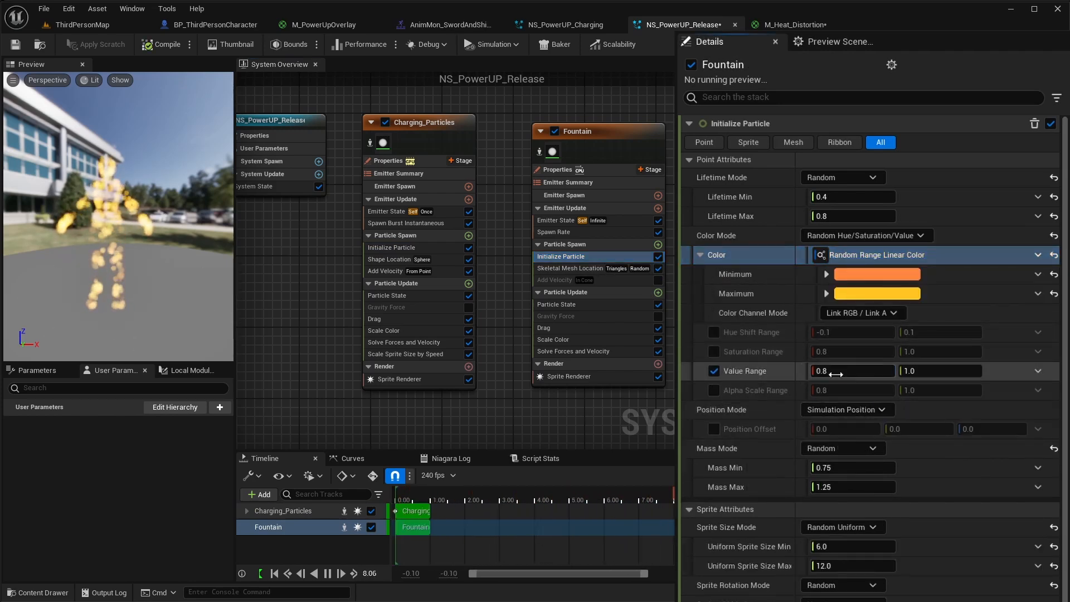
{"action": "type", "text": "150"}
{"action": "key", "text": "Return"}
{"action": "left_click", "coordinate": [961, 371]}
{"action": "type", "text": "200"}
{"action": "left_click", "coordinate": [1005, 374]}
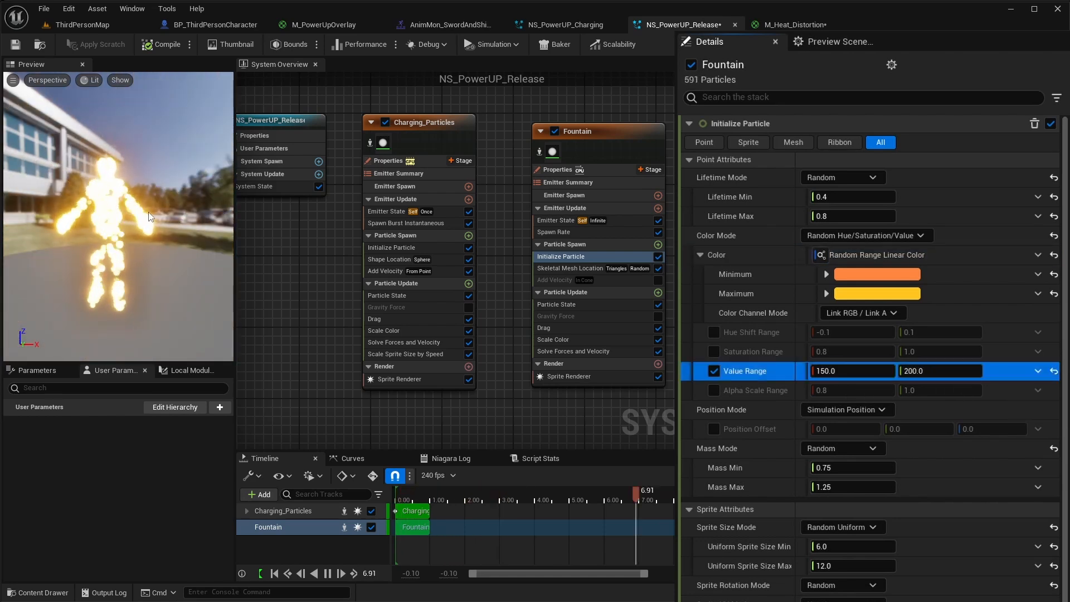
Step: Set the Fountain's Uniform Sprite Size to a minimum of 0.5 and a maximum of 1.5
{"action": "scroll", "coordinate": [712, 380], "scroll_direction": "down", "scroll_amount": 3}
{"action": "left_click", "coordinate": [838, 442]}
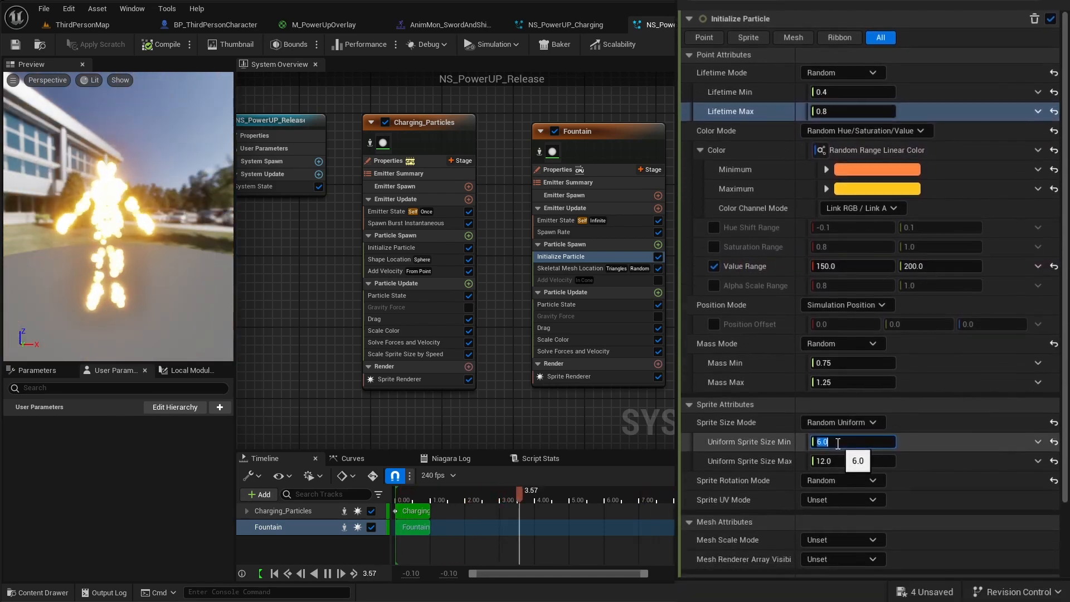
{"action": "type", "text": "0.5"}
{"action": "left_click", "coordinate": [841, 461]}
{"action": "type", "text": "1.5"}
{"action": "left_click", "coordinate": [926, 464]}
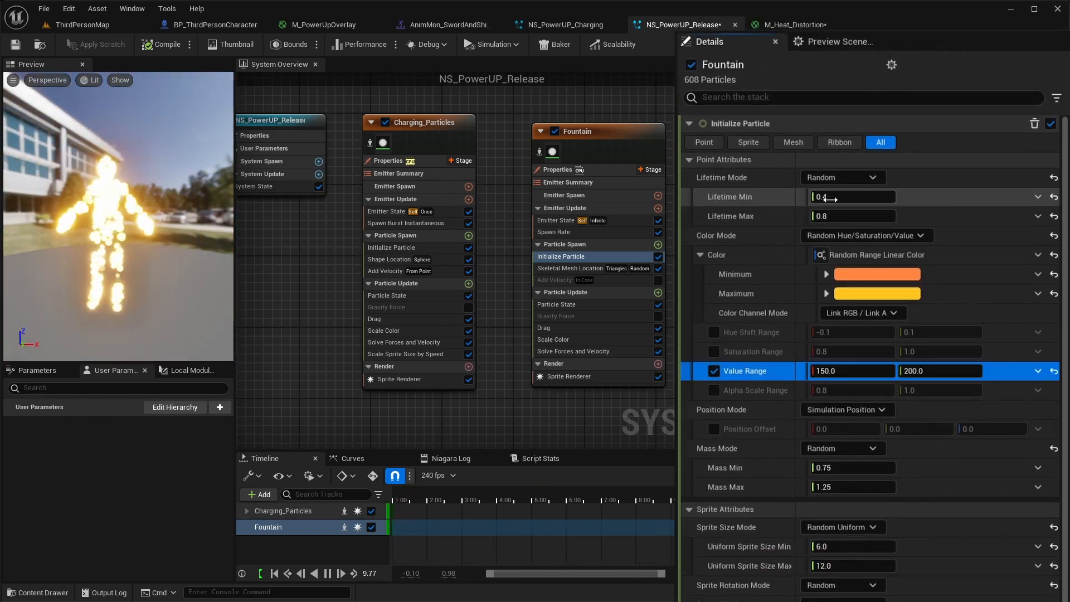
Step: Set the Fountain's Lifetime Max to 1.0
{"action": "left_click", "coordinate": [830, 198]}
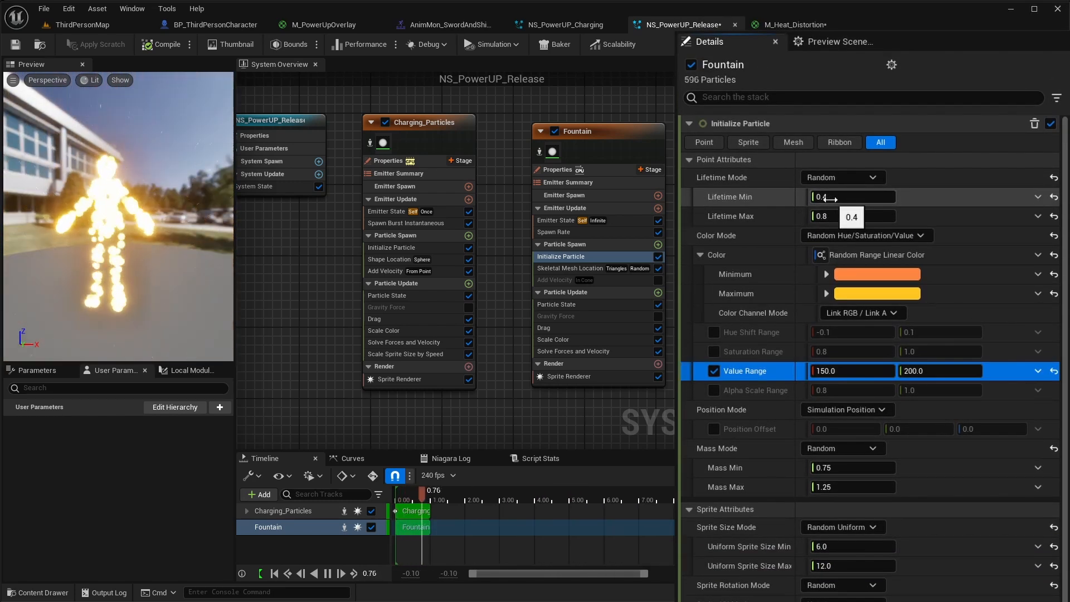
{"action": "left_click", "coordinate": [836, 216]}
{"action": "type", "text": "1"}
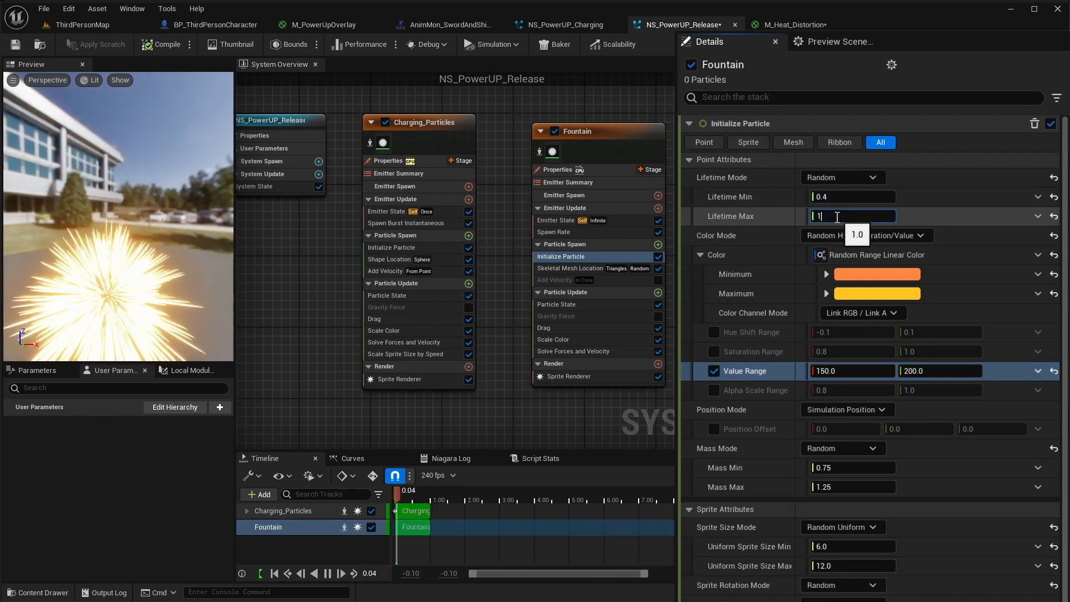
{"action": "left_click", "coordinate": [941, 221]}
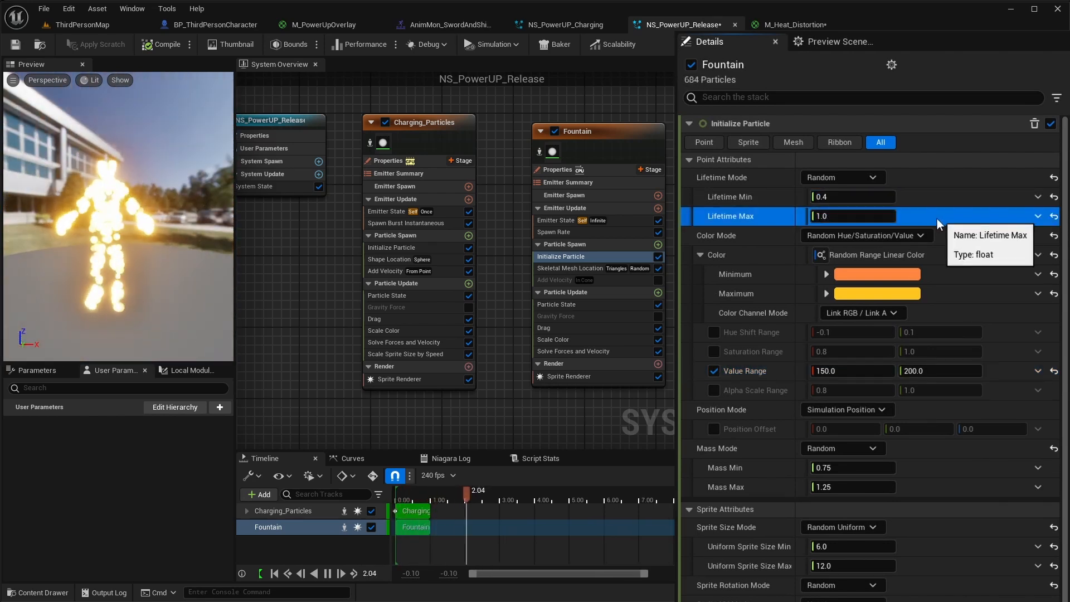
Step: Set the Loop Behavior in the Fountain's Emitter State to Multiple
{"action": "left_click", "coordinate": [557, 220]}
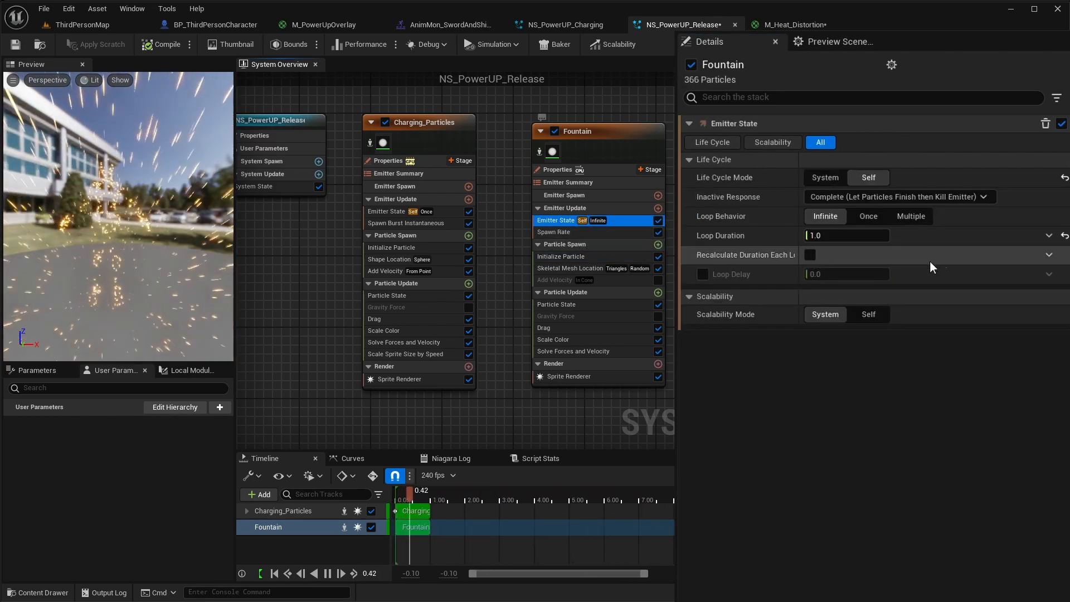
{"action": "left_click", "coordinate": [912, 218]}
{"action": "left_click_drag", "start_coordinate": [819, 238], "coordinate": [827, 238]}
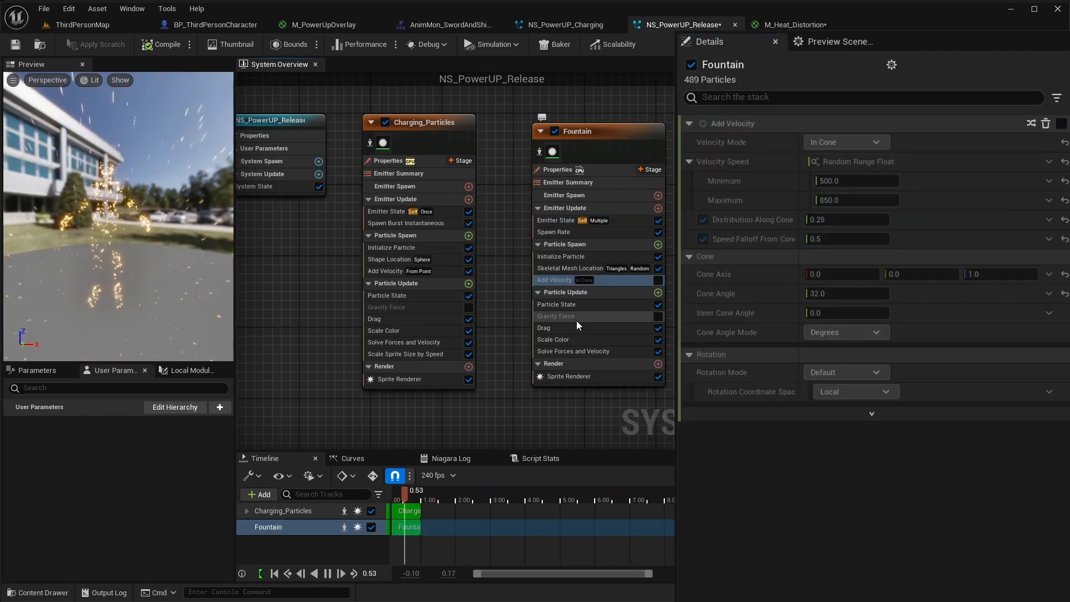
Step: Enable the Fountain's Gravity Force module and set its Z gravity to 50
{"action": "left_click", "coordinate": [576, 316]}
{"action": "left_click", "coordinate": [658, 316]}
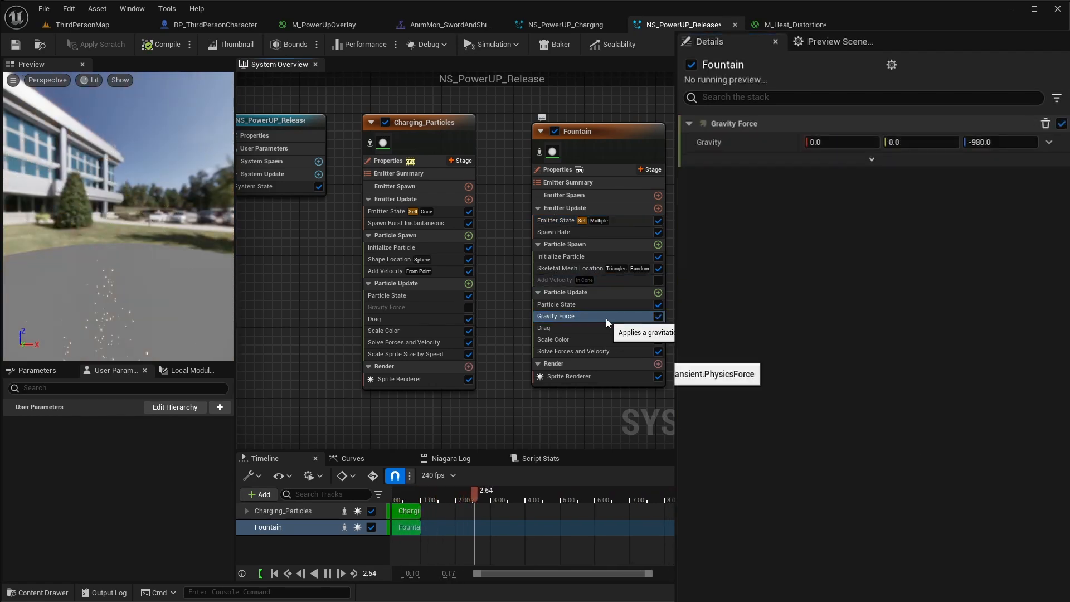
{"action": "left_click", "coordinate": [980, 143]}
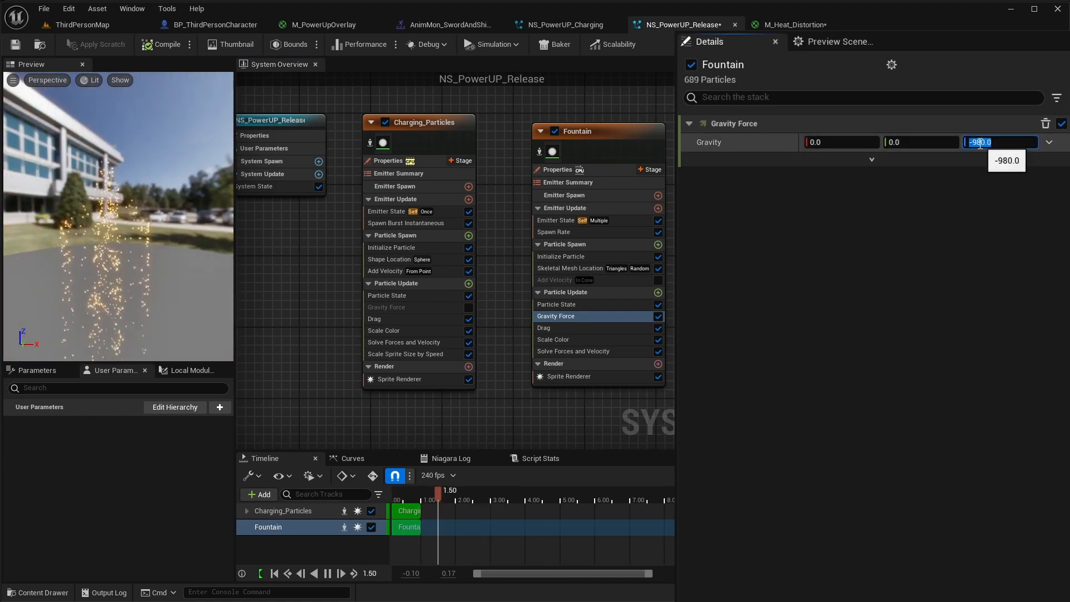
{"action": "type", "text": "50"}
{"action": "key", "text": "Return"}
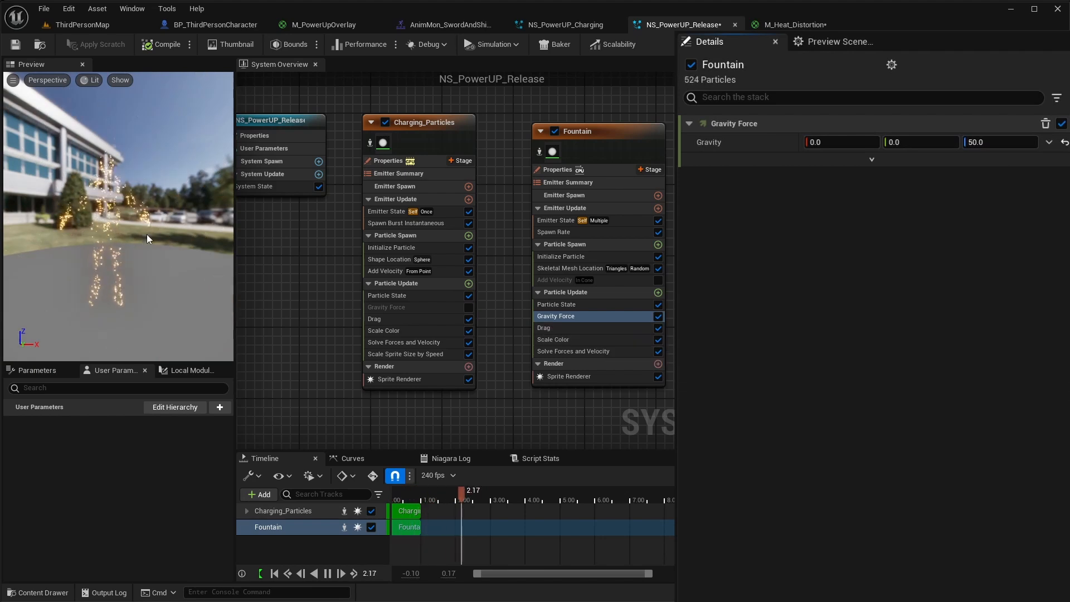
Step: Add a Curl Noise Force module to the Fountain's Particle Update with Noise Strength 100 and Noise Frequency 100
{"action": "left_click", "coordinate": [659, 292]}
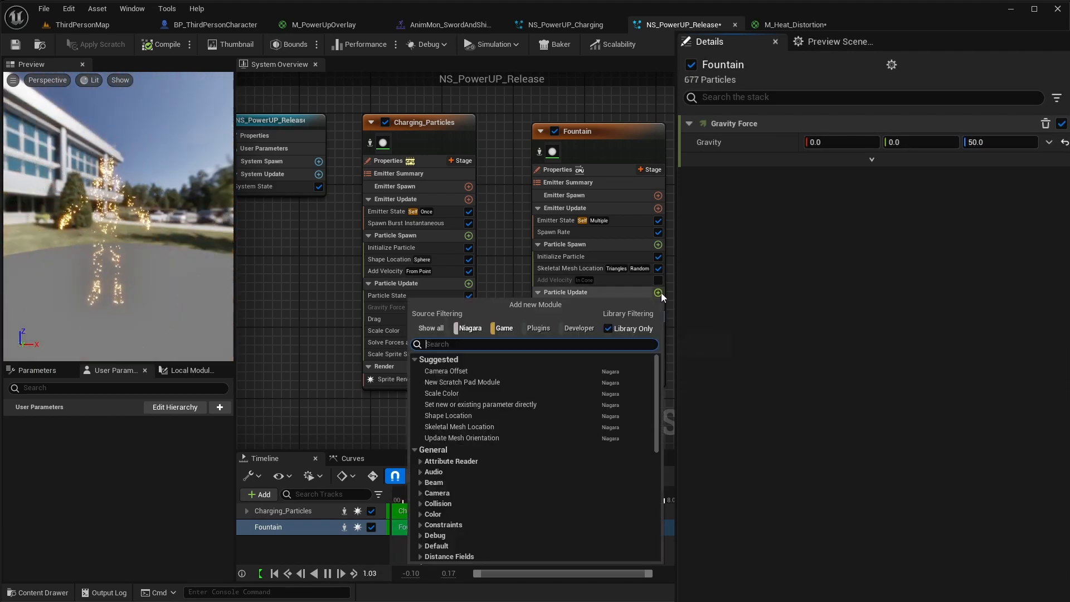
{"action": "type", "text": "curl"}
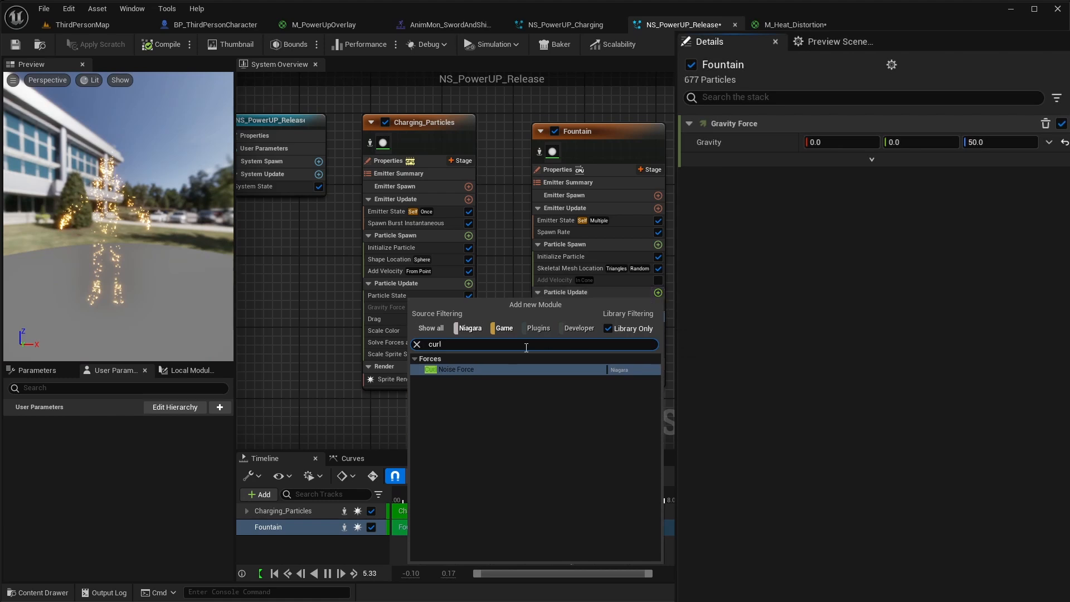
{"action": "left_click", "coordinate": [473, 369]}
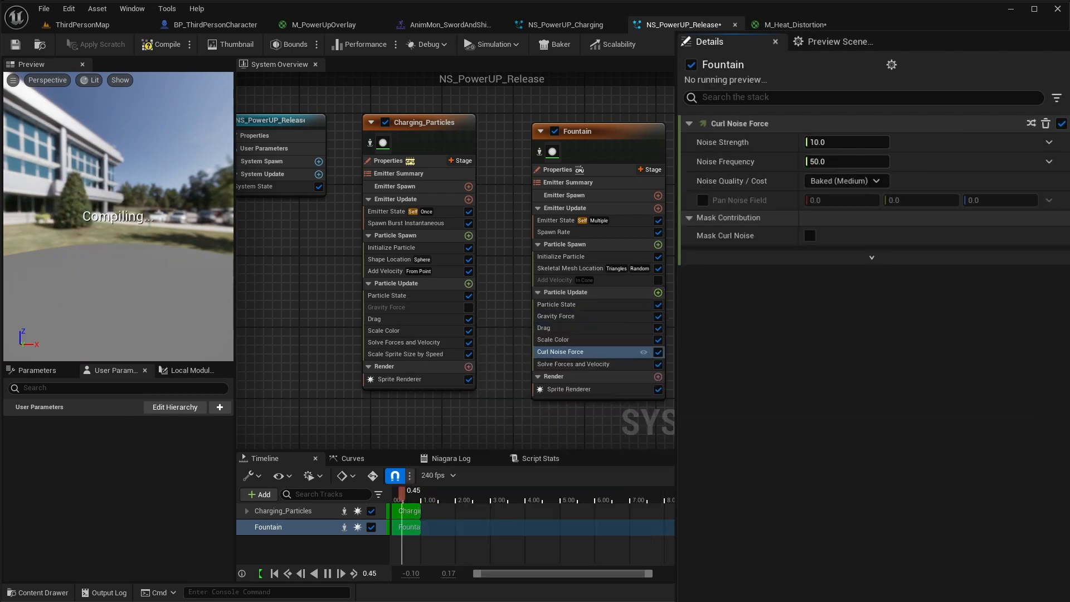
{"action": "left_click", "coordinate": [842, 144]}
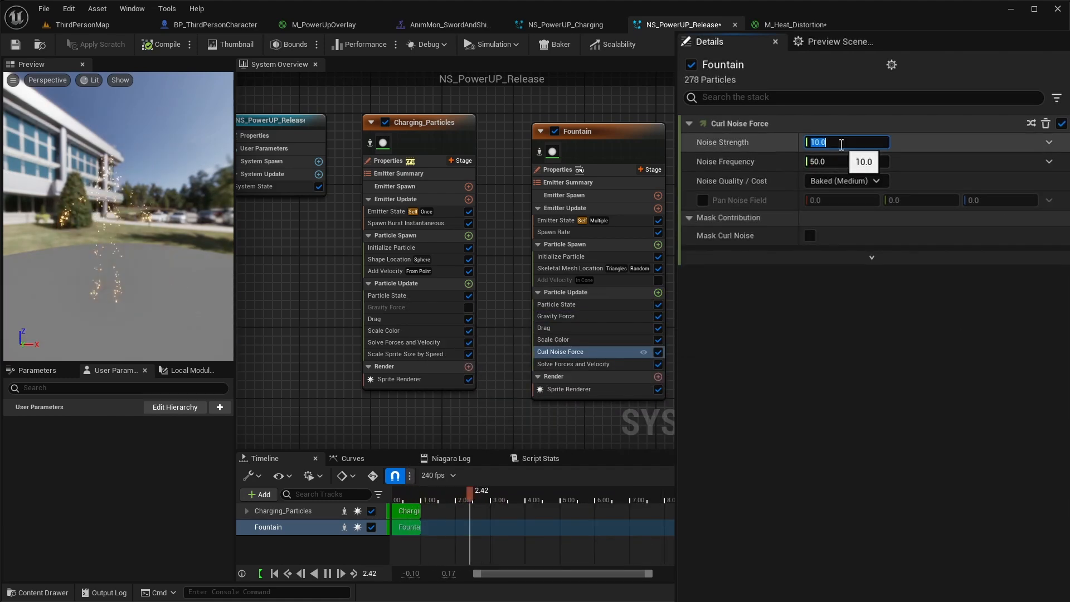
{"action": "type", "text": "100"}
{"action": "key", "text": "Tab"}
{"action": "type", "text": "100"}
{"action": "key", "text": "Return"}
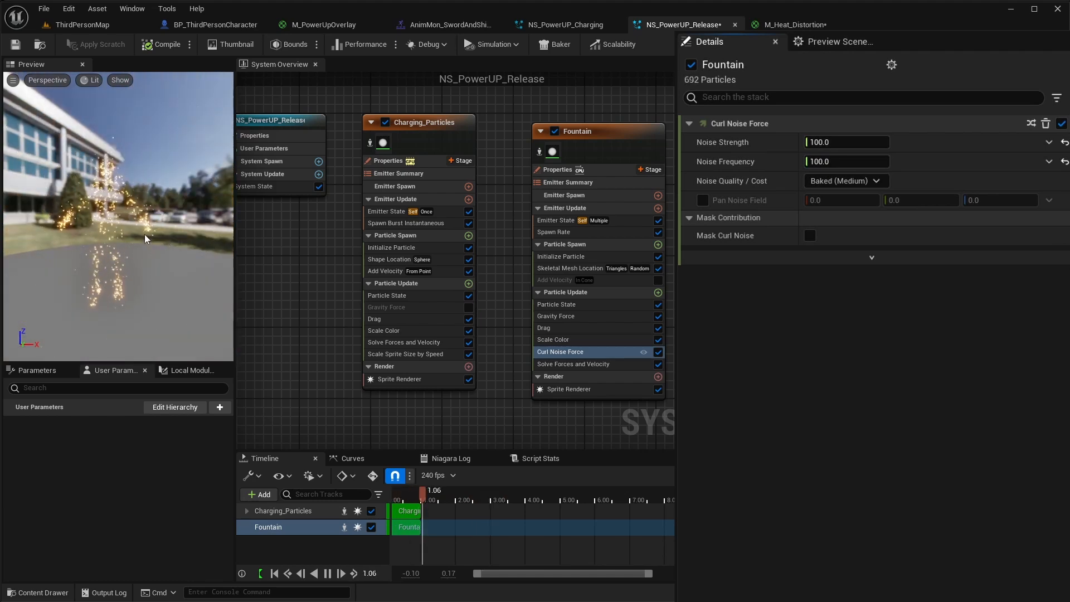
Step: Set the Drag value of the Fountain's Drag module to 0.5
{"action": "left_click", "coordinate": [563, 327]}
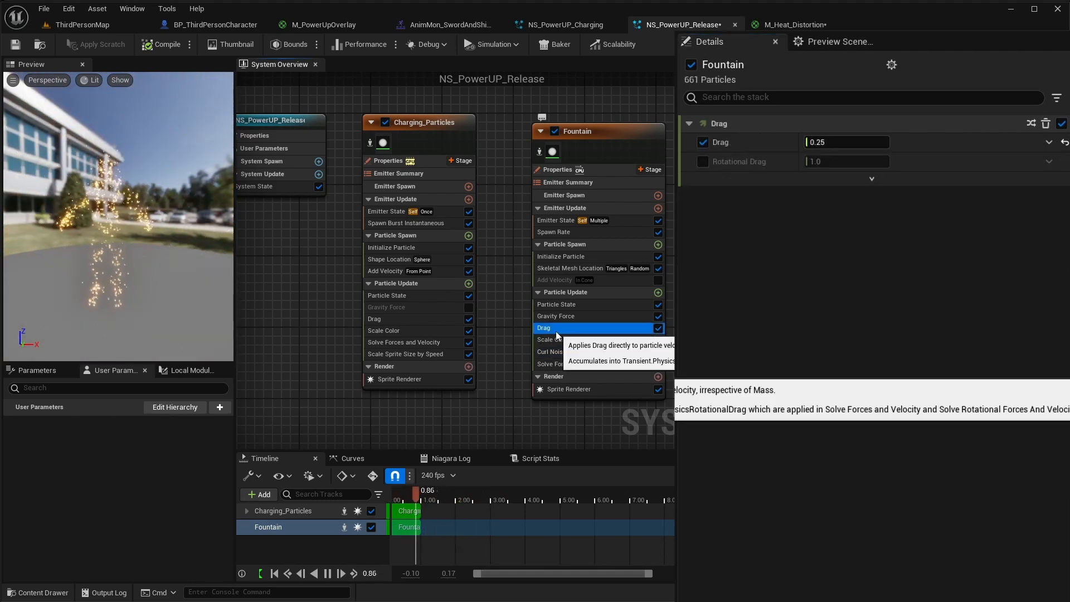
{"action": "left_click", "coordinate": [836, 142]}
{"action": "type", "text": ".5"}
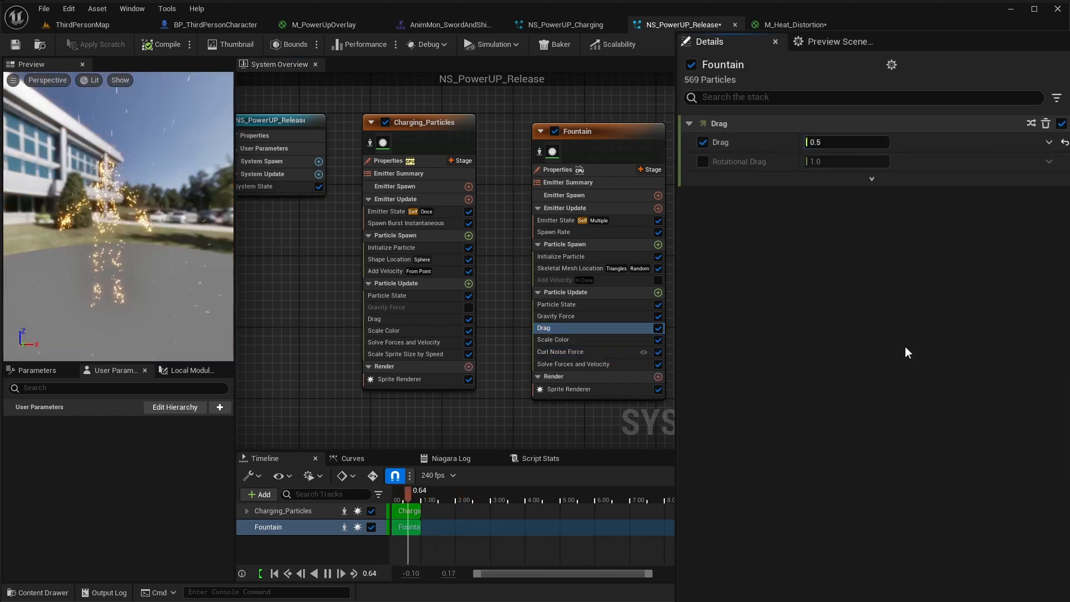
Step: Set the Fountain's Sim Target to GPUCompute Sim and its Calculate Bounds Mode to Fixed
{"action": "left_click", "coordinate": [591, 351]}
{"action": "left_click", "coordinate": [564, 169]}
{"action": "left_click", "coordinate": [843, 202]}
{"action": "left_click", "coordinate": [841, 229]}
{"action": "left_click", "coordinate": [816, 256]}
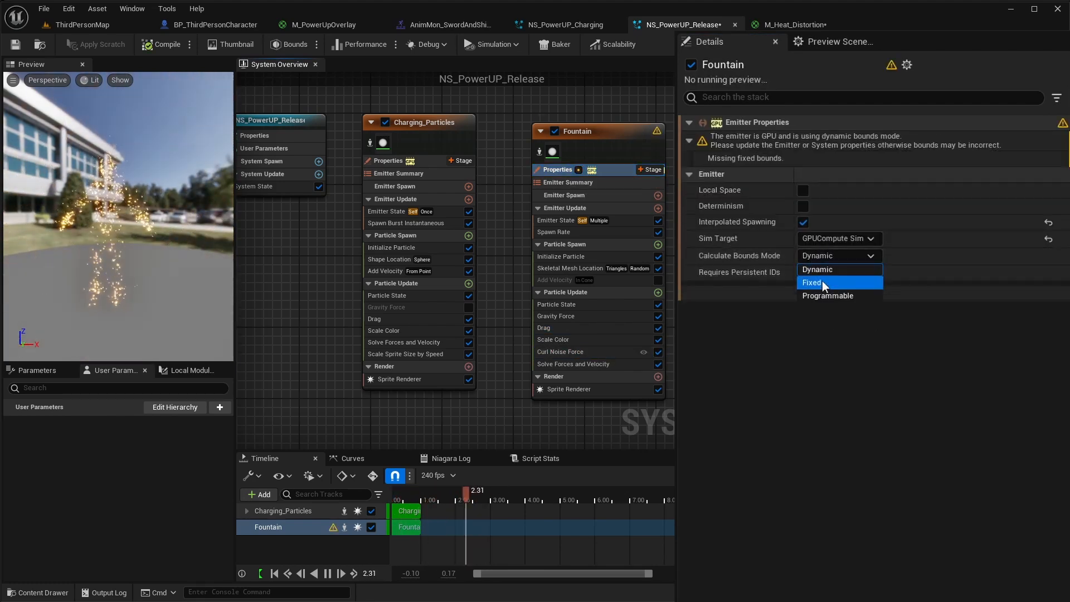
{"action": "left_click", "coordinate": [823, 282]}
Step: Play the ThirdPersonMap level, run the character forward and trigger the power-up to test the effect
{"action": "left_click", "coordinate": [449, 26]}
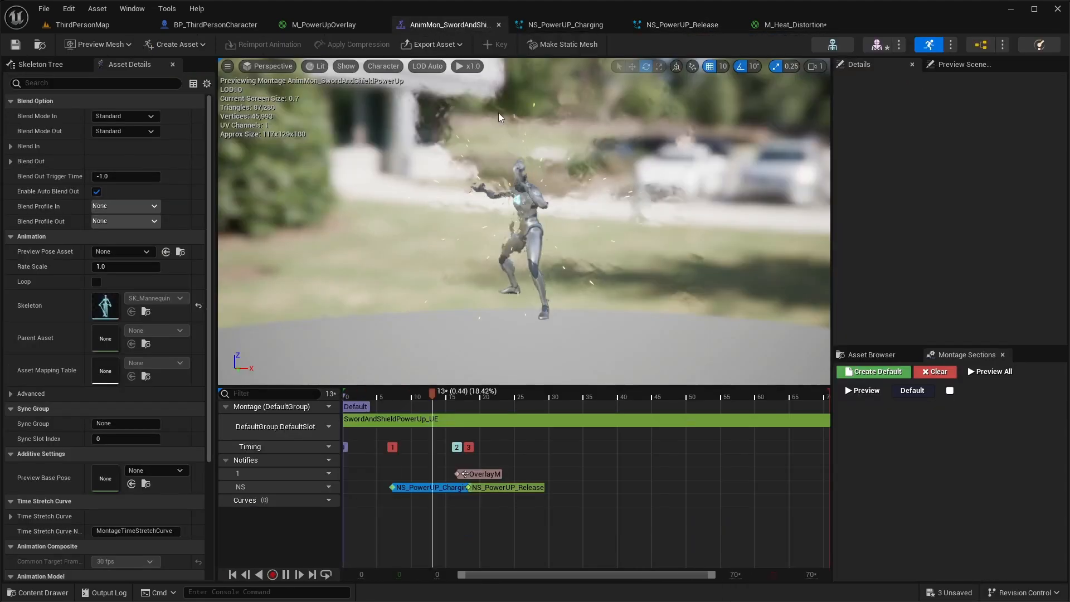
{"action": "left_click", "coordinate": [193, 26]}
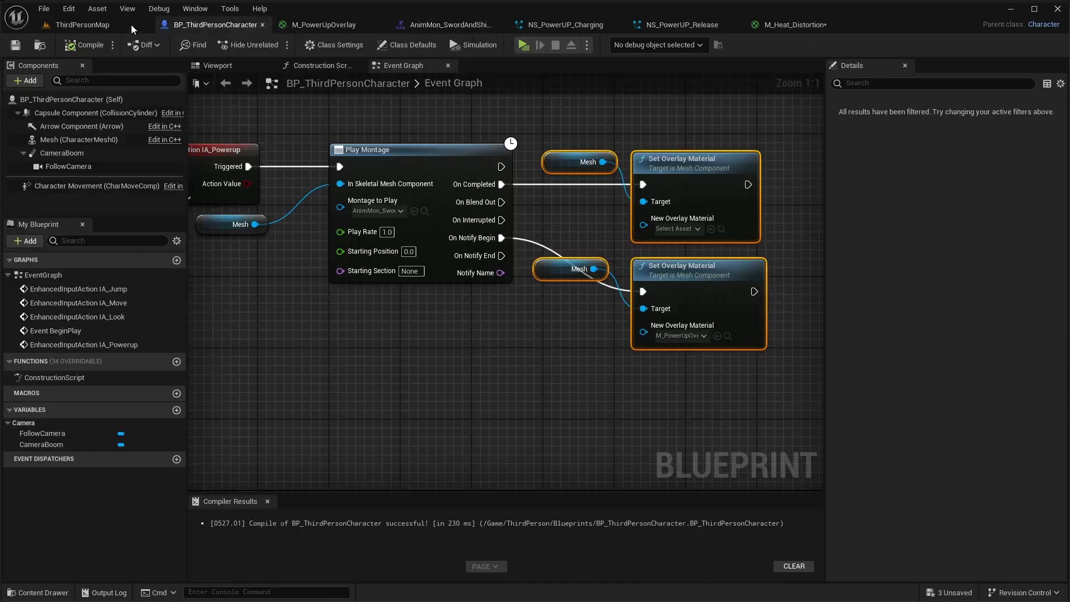
{"action": "left_click", "coordinate": [132, 24]}
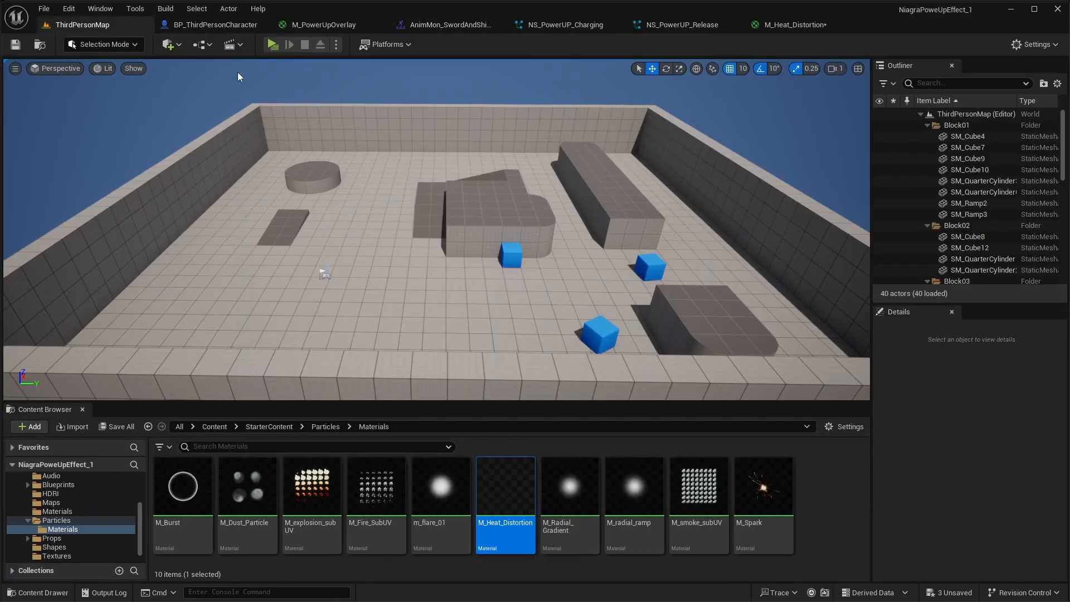
{"action": "left_click", "coordinate": [273, 46]}
{"action": "left_click", "coordinate": [735, 362]}
{"action": "key", "text": "w"}
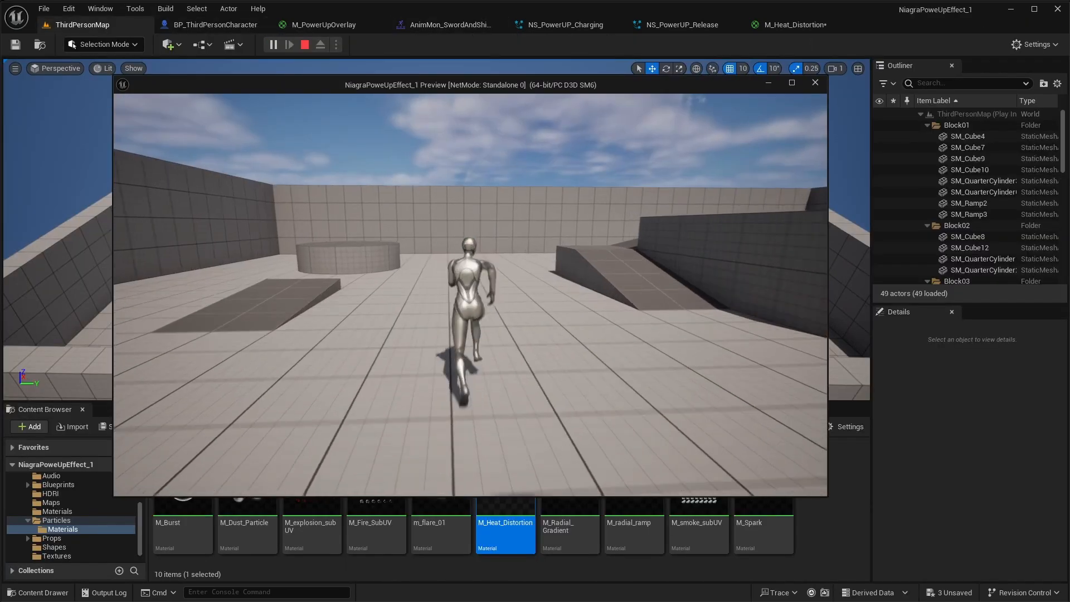
{"action": "key", "text": "e"}
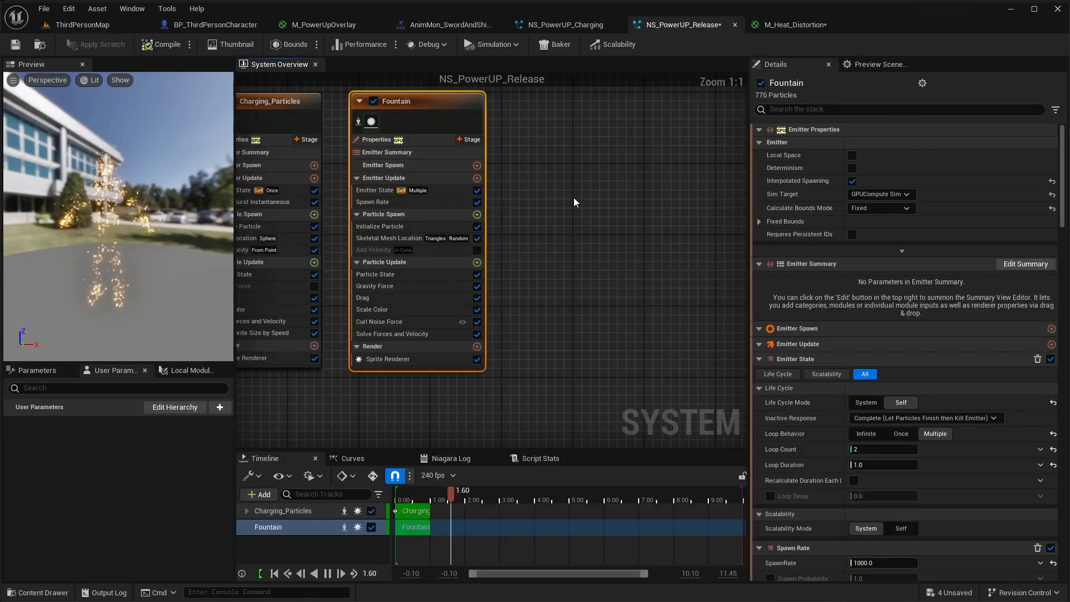
Step: Add a DirectionalBurst emitter to NS_PowerUP_Release, name it ParticlesCollision and place it beside the Fountain emitter
{"action": "right_click", "coordinate": [590, 163]}
{"action": "left_click", "coordinate": [616, 185]}
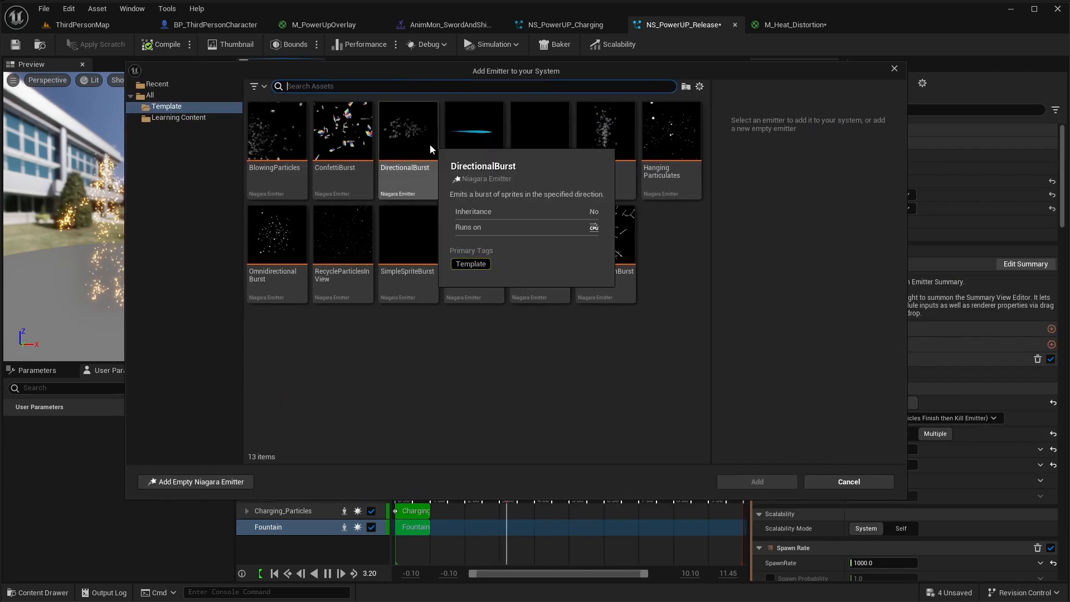
{"action": "left_click", "coordinate": [416, 175]}
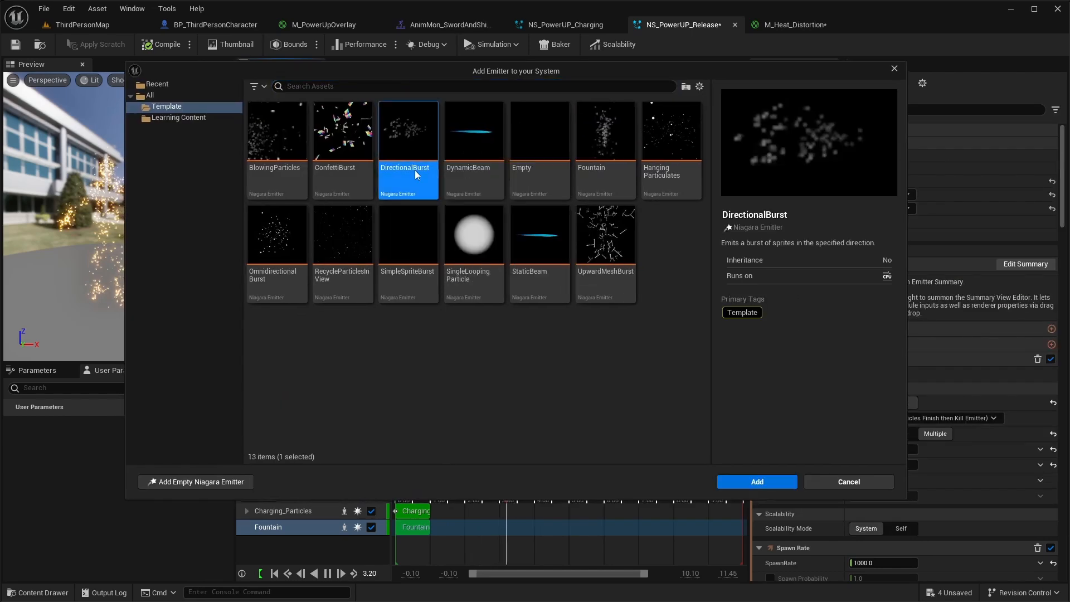
{"action": "left_click", "coordinate": [757, 482]}
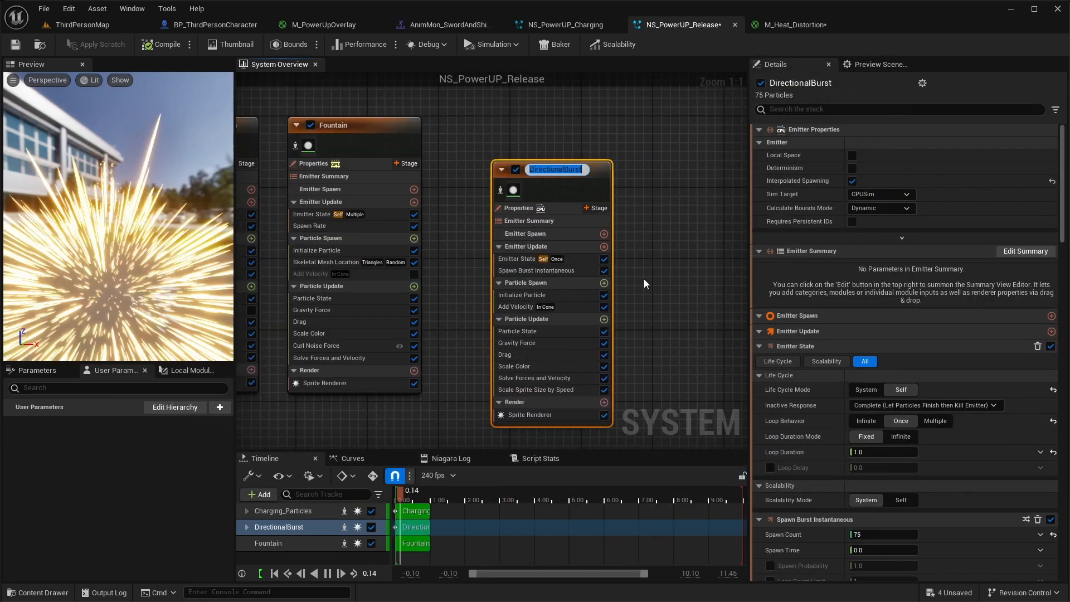
{"action": "type", "text": "ParticlesCollisionm"}
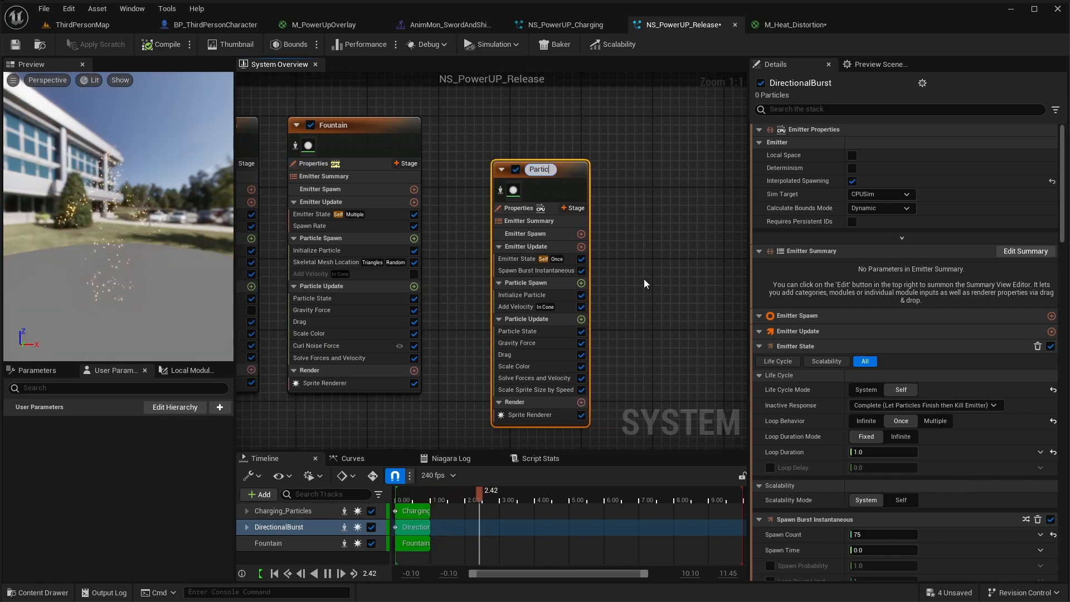
{"action": "key", "text": "BackSpace"}
{"action": "key", "text": "Return"}
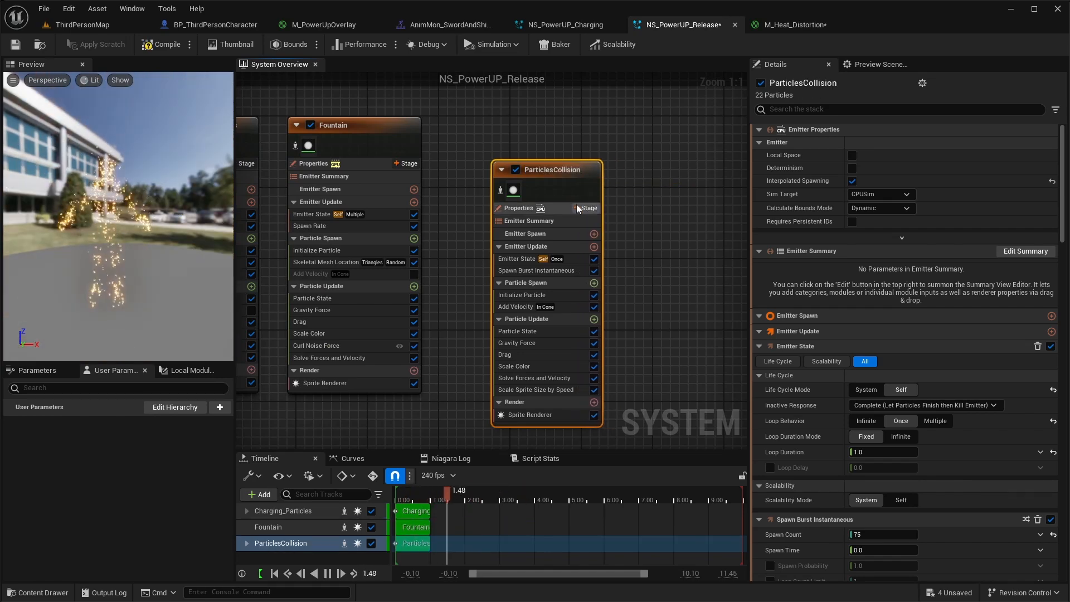
{"action": "left_click_drag", "start_coordinate": [561, 179], "coordinate": [542, 150]}
Step: Set the Spawn Count of ParticlesCollision's Spawn Burst Instantaneous module to 250
{"action": "left_click", "coordinate": [532, 235]}
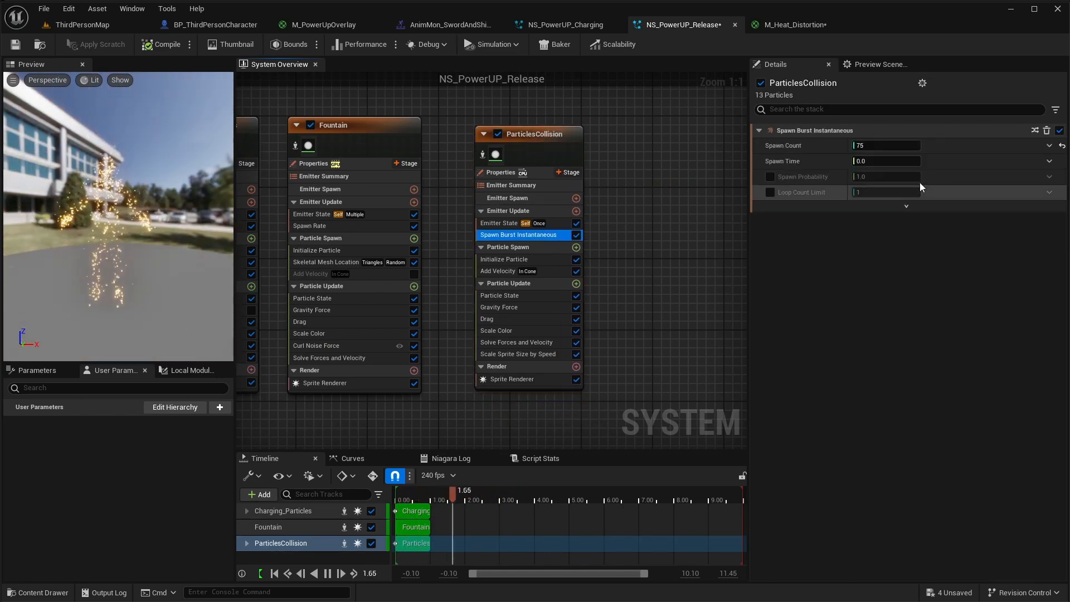
{"action": "type", "text": "250"}
{"action": "key", "text": "Return"}
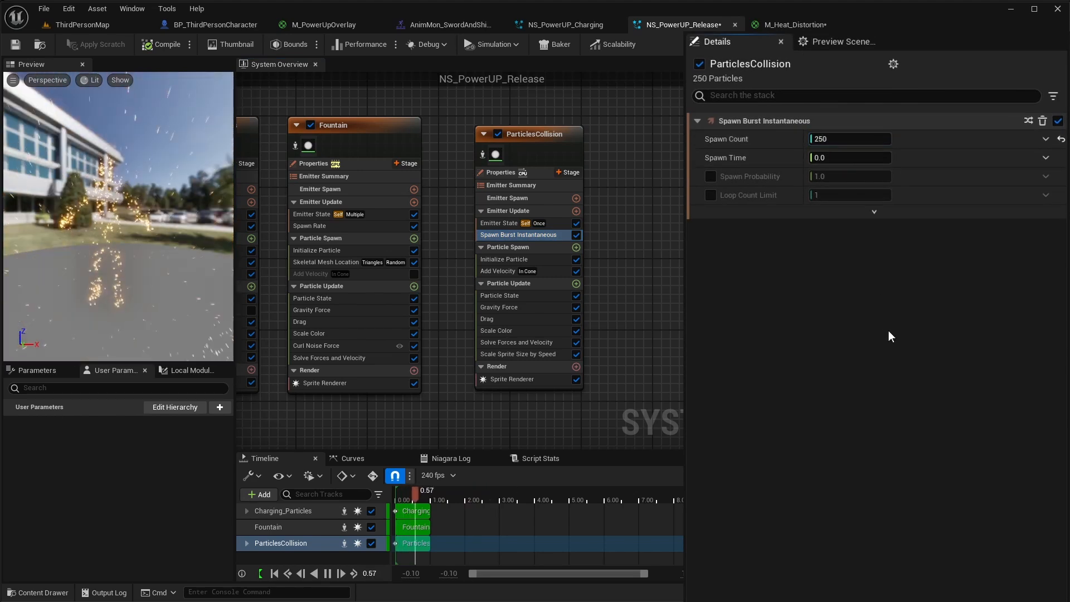
Step: Isolate the ParticlesCollision emitter and set its Initialize Particle Lifetime Min to 1.5 and Lifetime Max to 3
{"action": "left_click", "coordinate": [513, 260]}
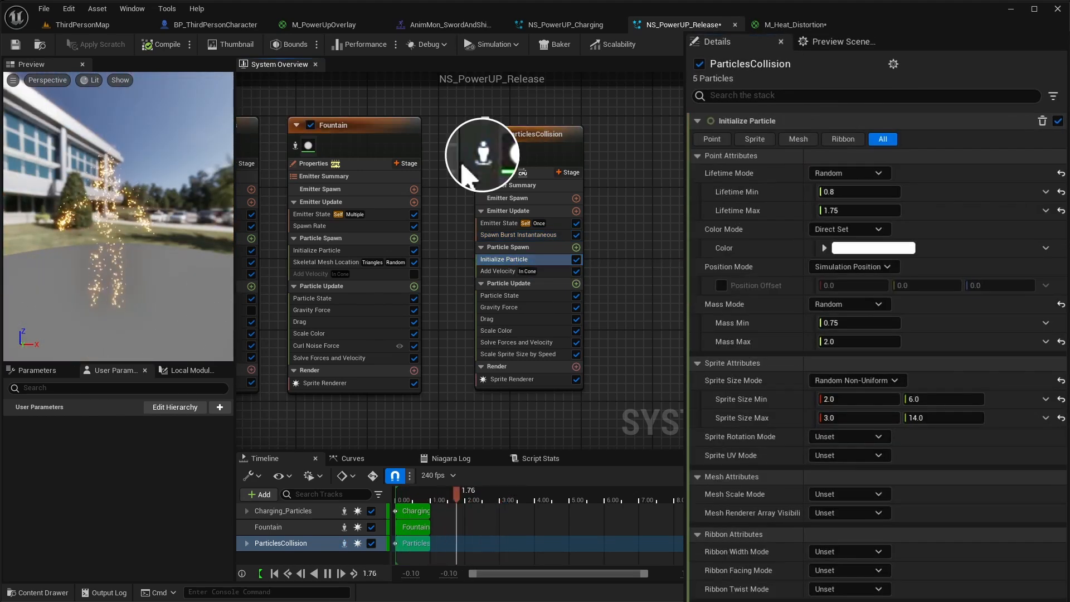
{"action": "left_click", "coordinate": [482, 155]}
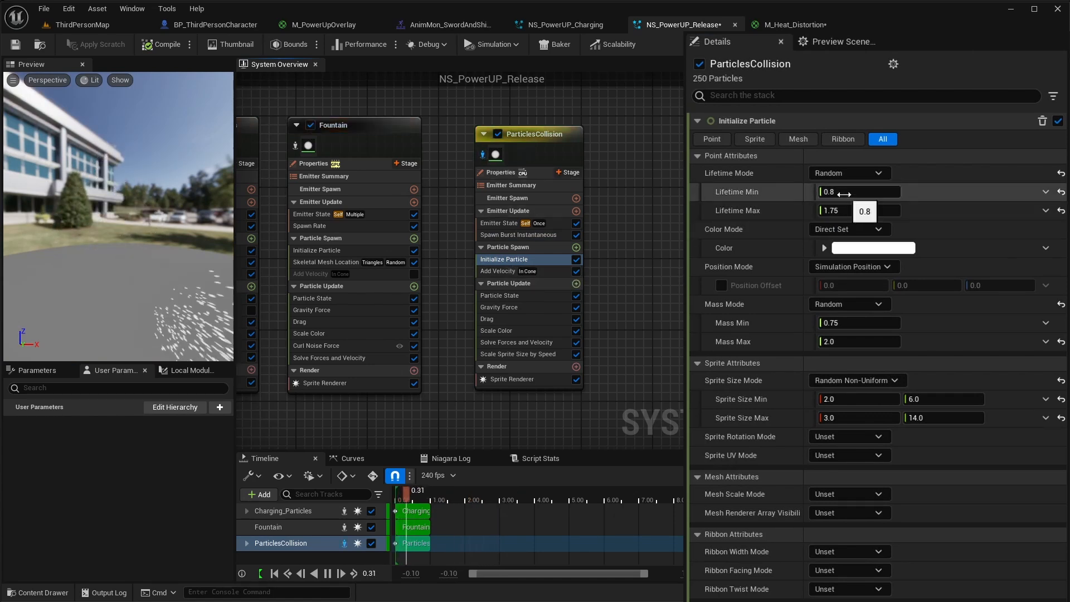
{"action": "type", "text": "1.5"}
{"action": "key", "text": "Return"}
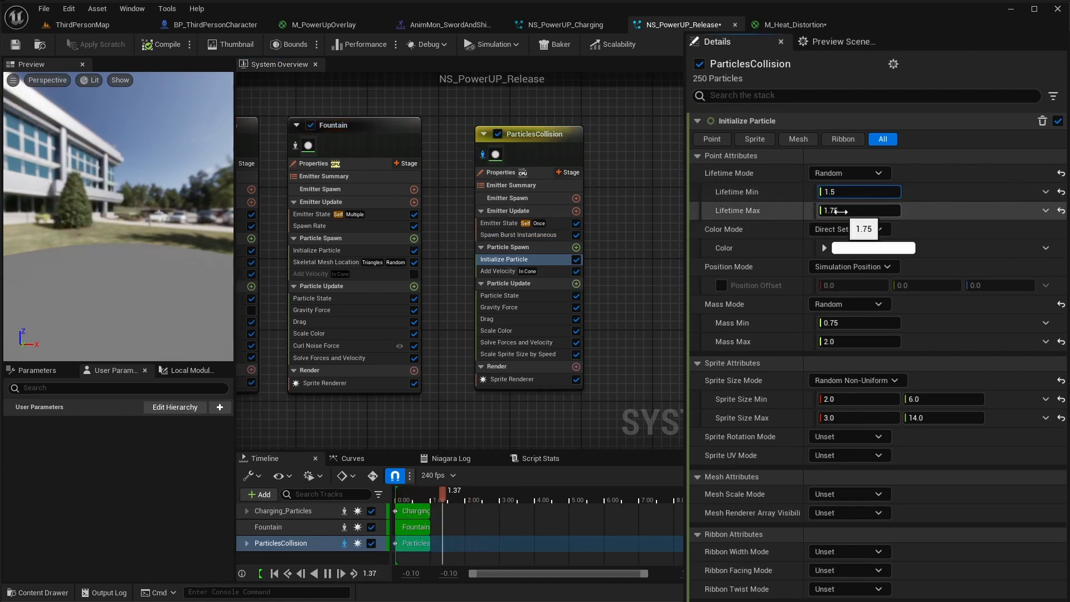
{"action": "type", "text": "3"}
{"action": "key", "text": "Return"}
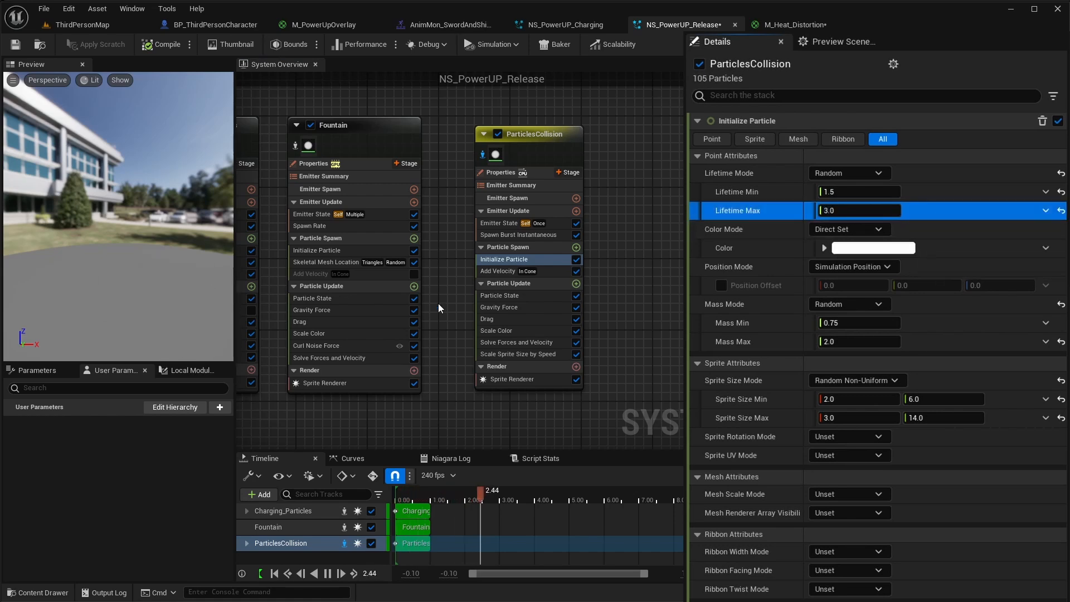
Step: Copy the Color Mode from the Fountain's Initialize Particle module to ParticlesCollision, giving Random Hue/Saturation/Value
{"action": "left_click", "coordinate": [326, 253]}
{"action": "right_click", "coordinate": [738, 229]}
{"action": "left_click", "coordinate": [795, 335]}
{"action": "left_click", "coordinate": [506, 260]}
{"action": "right_click", "coordinate": [719, 231]}
{"action": "left_click", "coordinate": [770, 350]}
Step: Copy the Fountain's Random Range Linear Color setting into the Color of ParticlesCollision's Initialize Particle module
{"action": "left_click", "coordinate": [312, 248]}
{"action": "right_click", "coordinate": [750, 249]}
{"action": "left_click", "coordinate": [797, 357]}
{"action": "left_click", "coordinate": [504, 259]}
{"action": "right_click", "coordinate": [764, 252]}
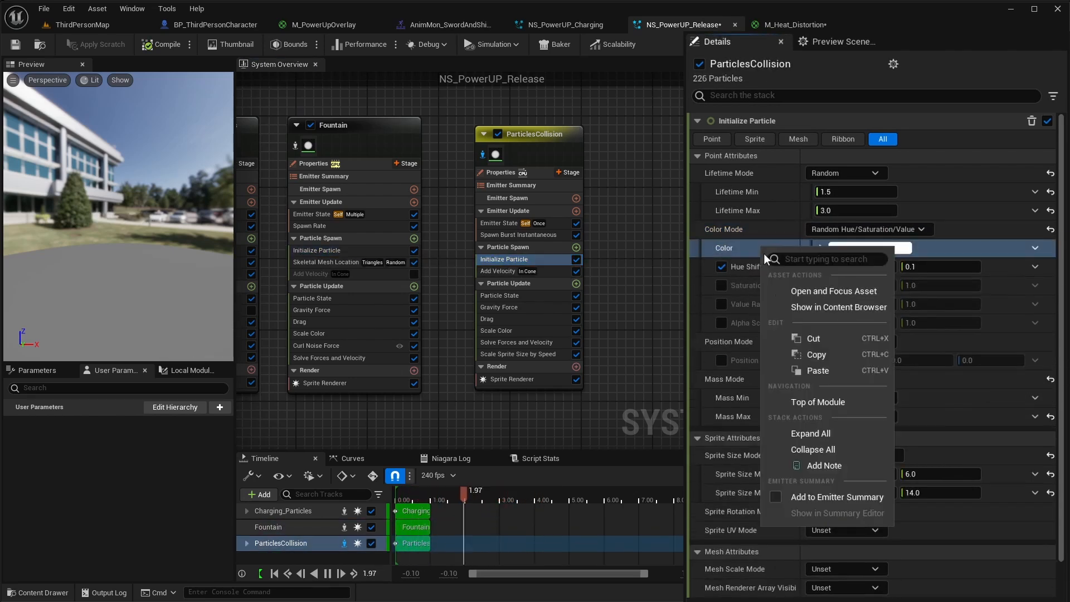
{"action": "left_click", "coordinate": [812, 375]}
Step: Disable ParticlesCollision's Hue Shift Range and enable its Value Range with 150 to 200
{"action": "left_click", "coordinate": [721, 323]}
{"action": "left_click", "coordinate": [721, 360]}
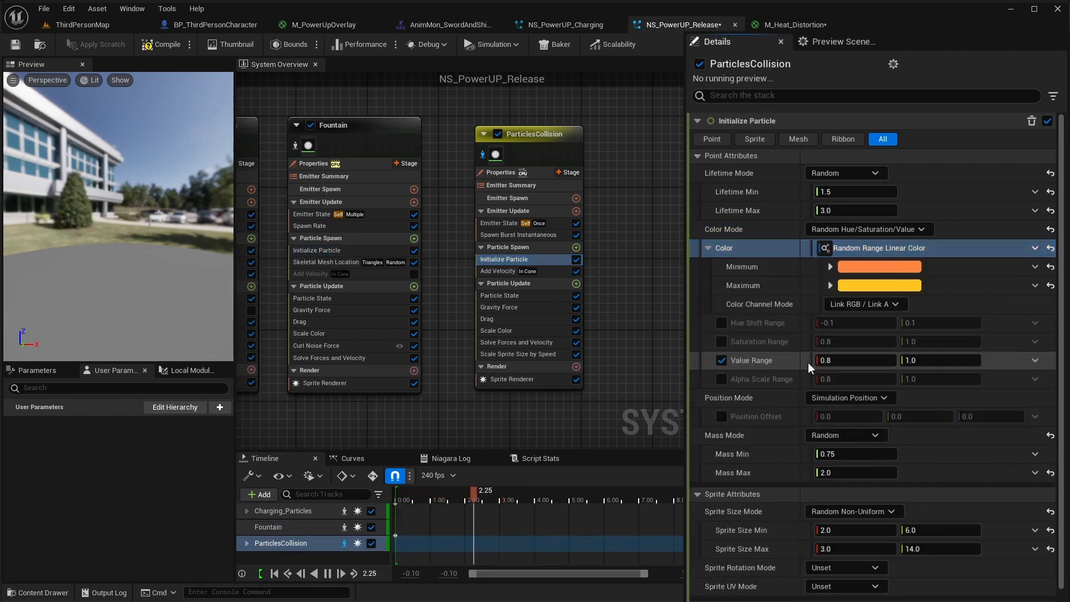
{"action": "left_click", "coordinate": [834, 361]}
{"action": "type", "text": "150"}
{"action": "key", "text": "Tab"}
{"action": "type", "text": "200"}
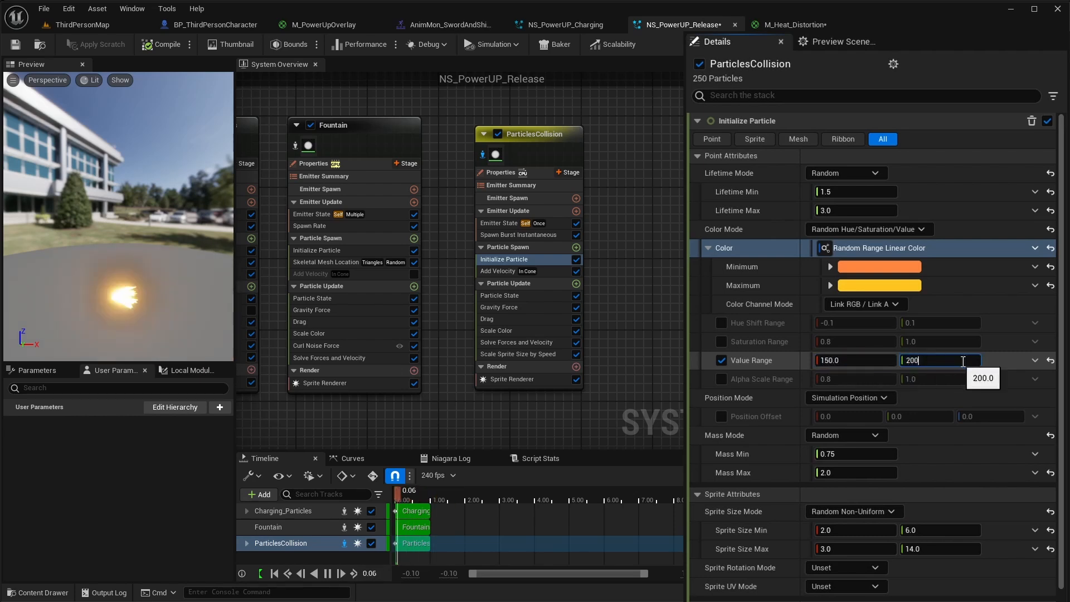
{"action": "key", "text": "Return"}
Step: Set ParticlesCollision's Sprite Size Mode to Random Uniform with a minimum of 1 and a maximum of 3
{"action": "scroll", "coordinate": [873, 427], "scroll_direction": "down", "scroll_amount": 2}
{"action": "left_click", "coordinate": [876, 447]}
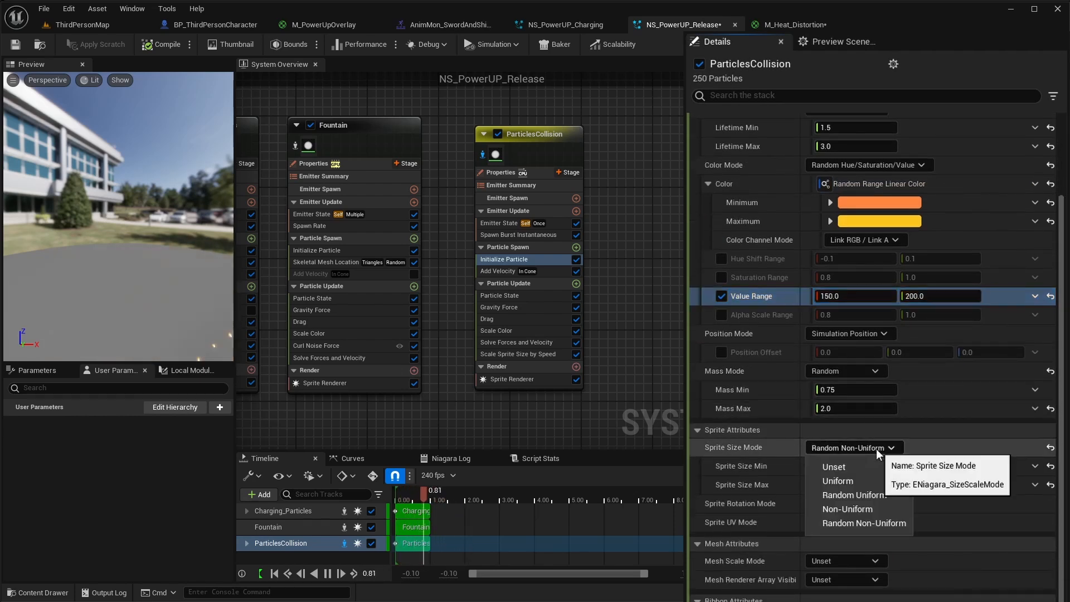
{"action": "left_click", "coordinate": [865, 494]}
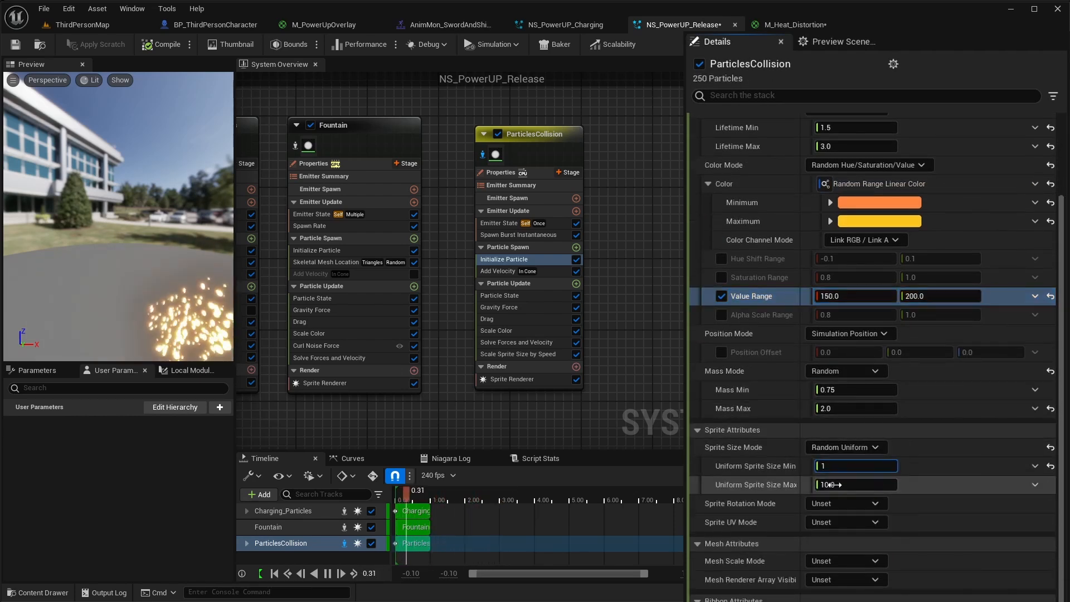
{"action": "left_click", "coordinate": [886, 485]}
{"action": "type", "text": "3"}
{"action": "left_click", "coordinate": [934, 486]}
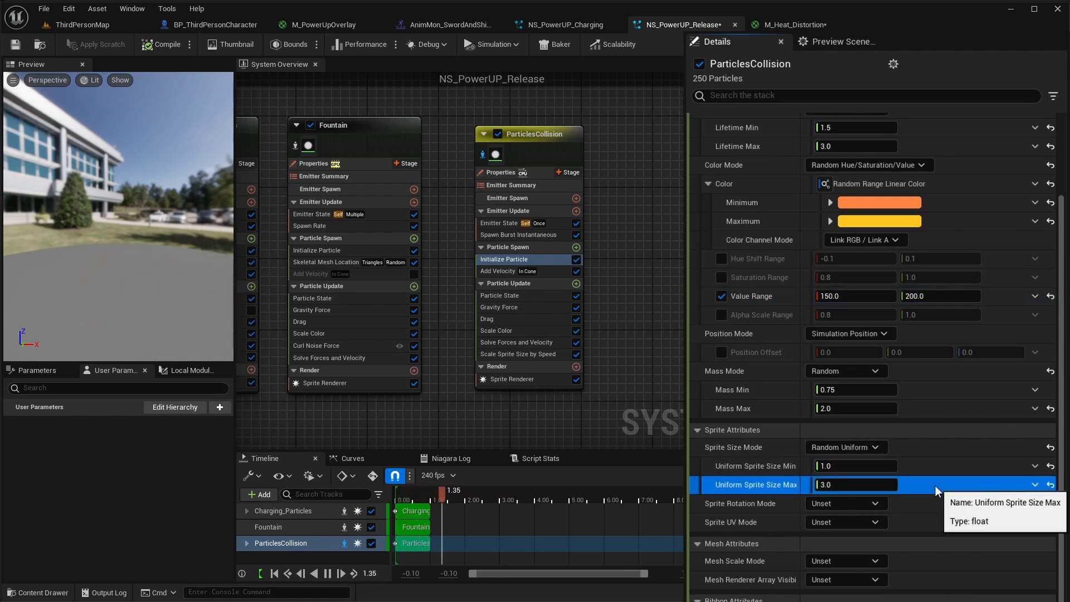
Step: Add a Skeletal Mesh Location module to ParticlesCollision's Particle Spawn and place it above Add Velocity
{"action": "left_click", "coordinate": [500, 270]}
{"action": "left_click", "coordinate": [576, 247]}
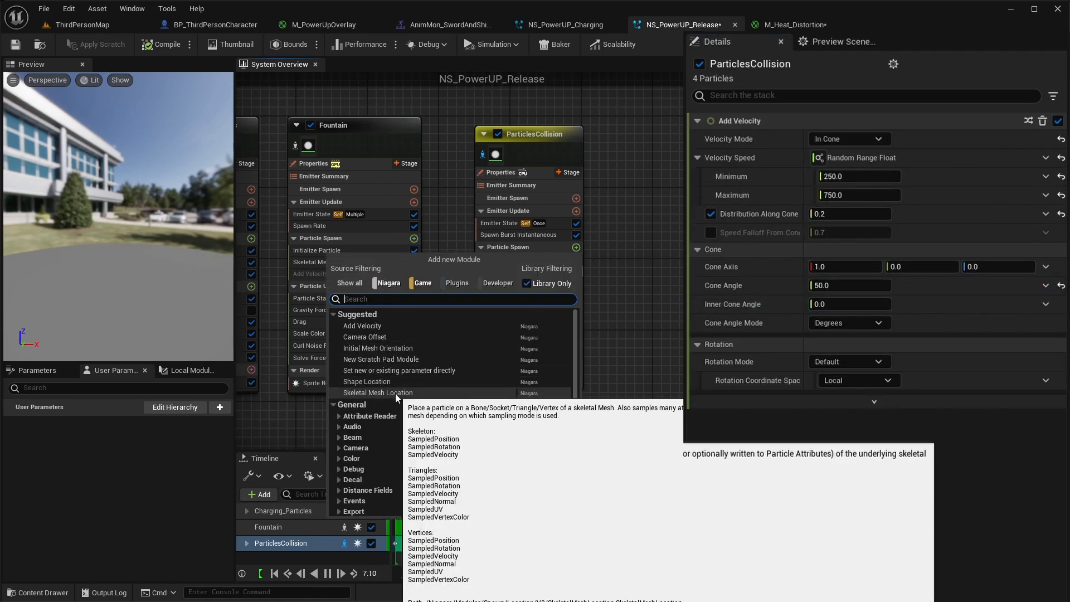
{"action": "left_click", "coordinate": [395, 393]}
{"action": "left_click_drag", "start_coordinate": [500, 283], "coordinate": [517, 271]}
Step: Set the Skeletal Mesh Location's Source Mode to Attach Parent and assign SKM_Quinn_Simple as both Preview Mesh and Default Mesh
{"action": "left_click", "coordinate": [839, 271]}
{"action": "left_click", "coordinate": [852, 308]}
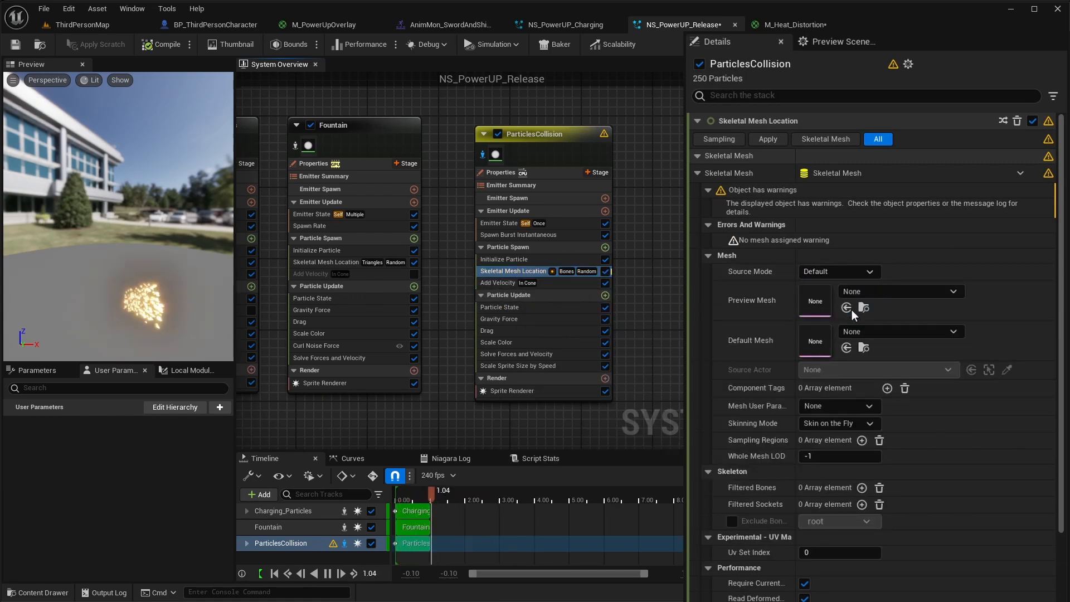
{"action": "left_click", "coordinate": [892, 291]}
{"action": "left_click", "coordinate": [924, 508]}
{"action": "left_click", "coordinate": [881, 266]}
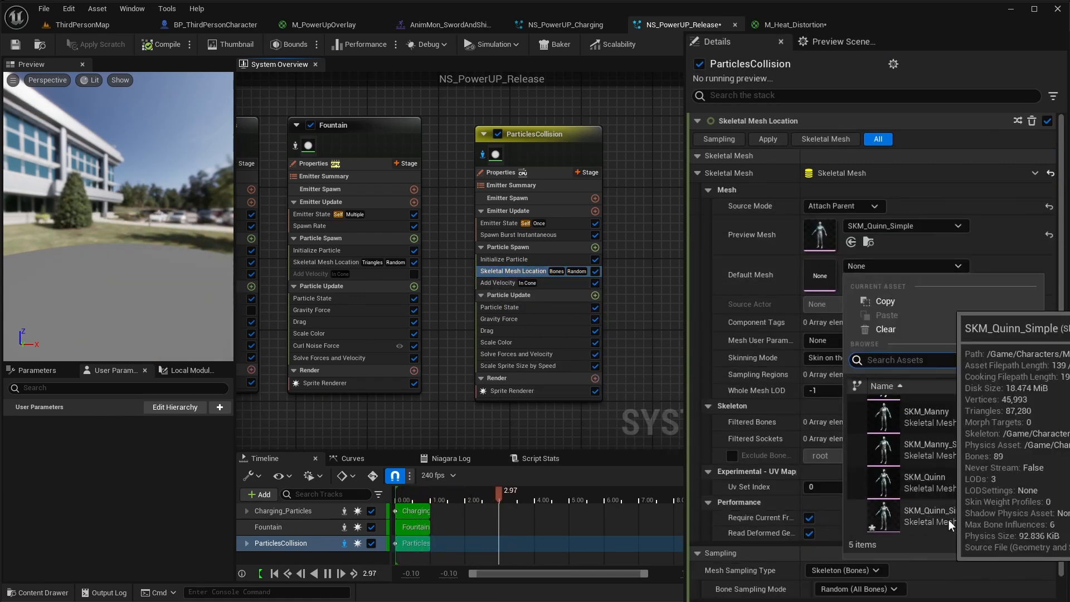
{"action": "left_click", "coordinate": [948, 519]}
Step: Set the Mesh Sampling Type of ParticlesCollision's Skeletal Mesh Location to Surface (Triangles)
{"action": "scroll", "coordinate": [849, 498], "scroll_direction": "down", "scroll_amount": 3}
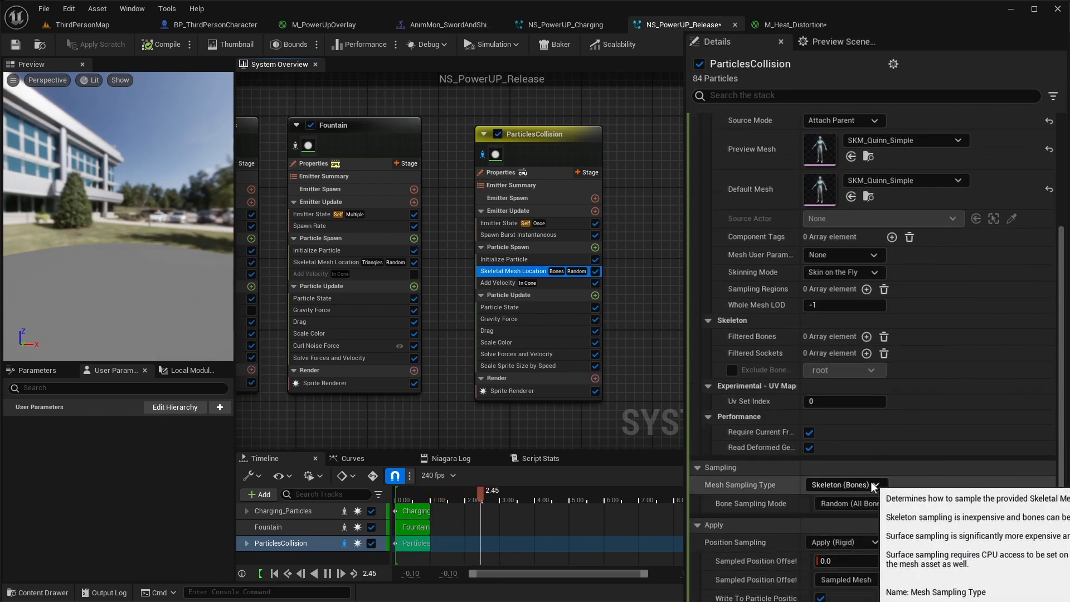
{"action": "left_click", "coordinate": [844, 485]}
{"action": "left_click", "coordinate": [916, 546]}
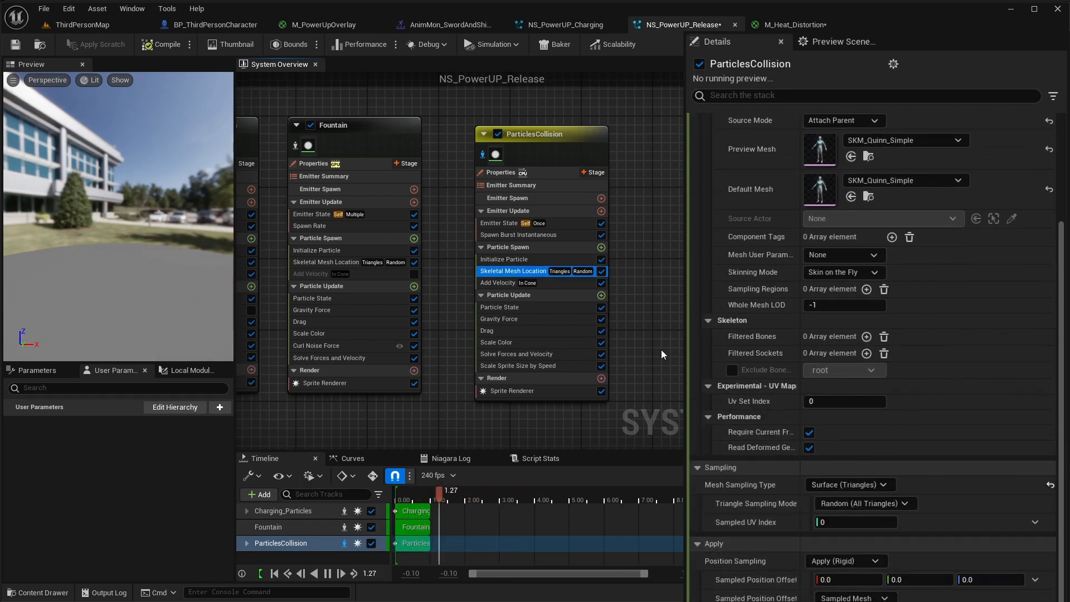
Step: Set ParticlesCollision's Add Velocity mode to From Point with a Velocity Speed from 100 to 200
{"action": "left_click", "coordinate": [501, 283]}
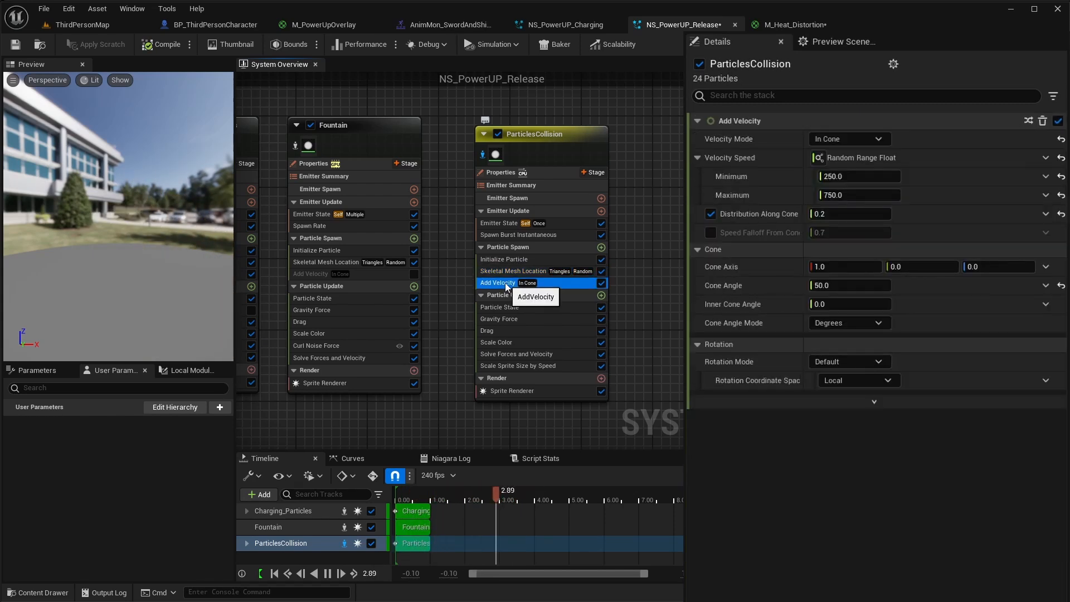
{"action": "left_click", "coordinate": [856, 138]}
{"action": "left_click", "coordinate": [850, 170]}
{"action": "left_click", "coordinate": [850, 173]}
{"action": "type", "text": "100"}
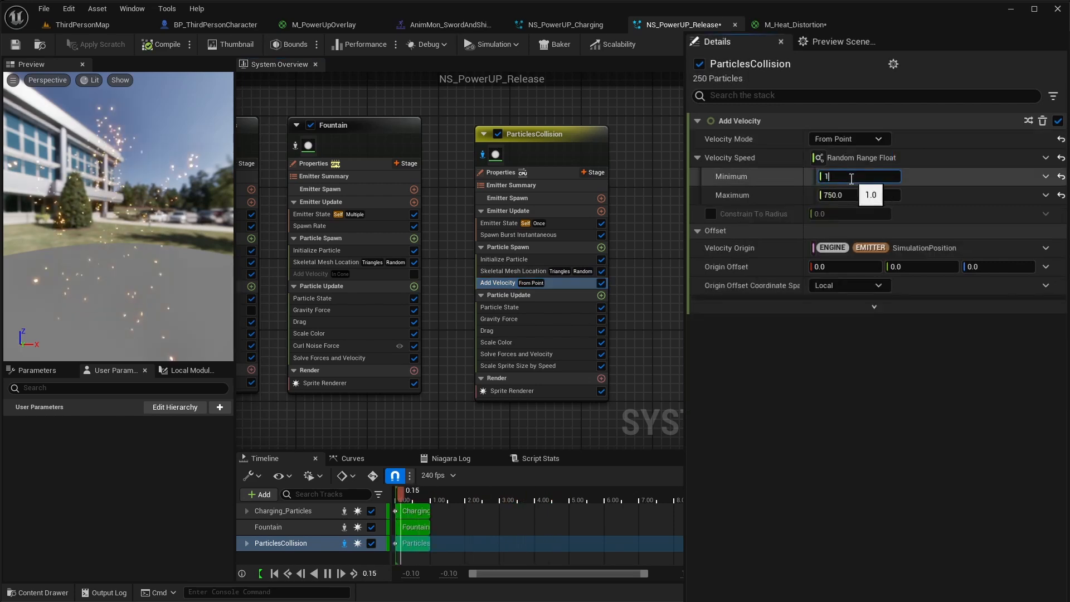
{"action": "type", "text": "200"}
{"action": "key", "text": "Return"}
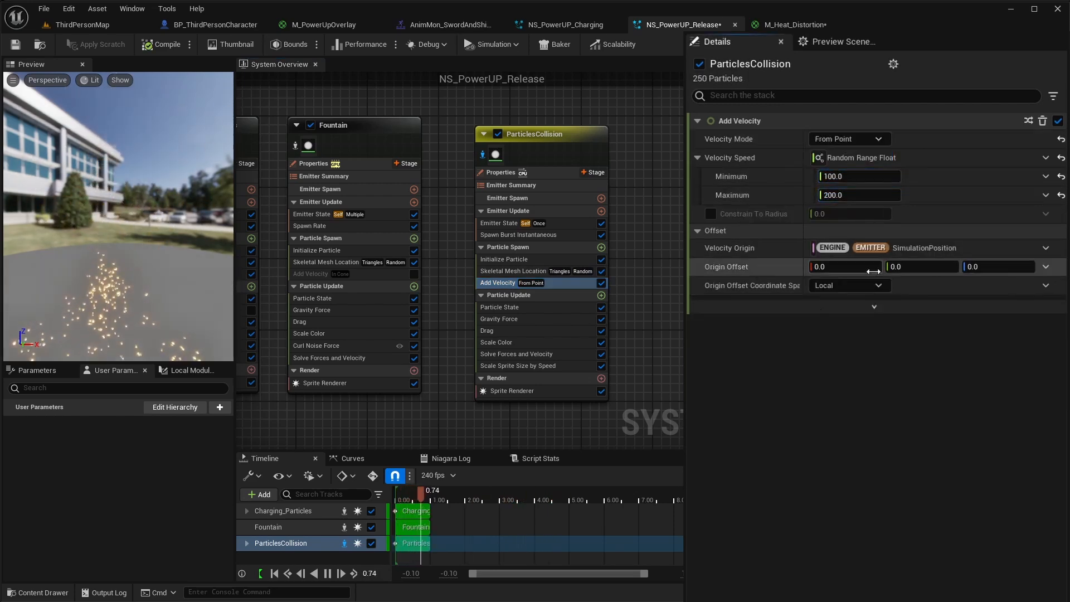
Step: Set the Z gravity of ParticlesCollision's Gravity Force module to -500
{"action": "left_click", "coordinate": [521, 318]}
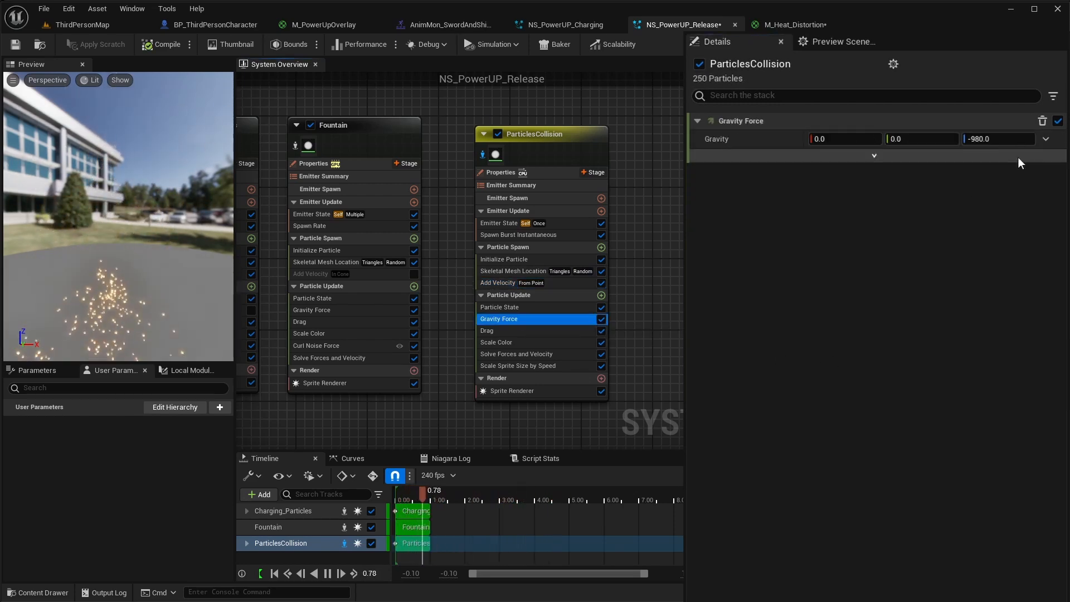
{"action": "left_click", "coordinate": [997, 144]}
{"action": "type", "text": "-"}
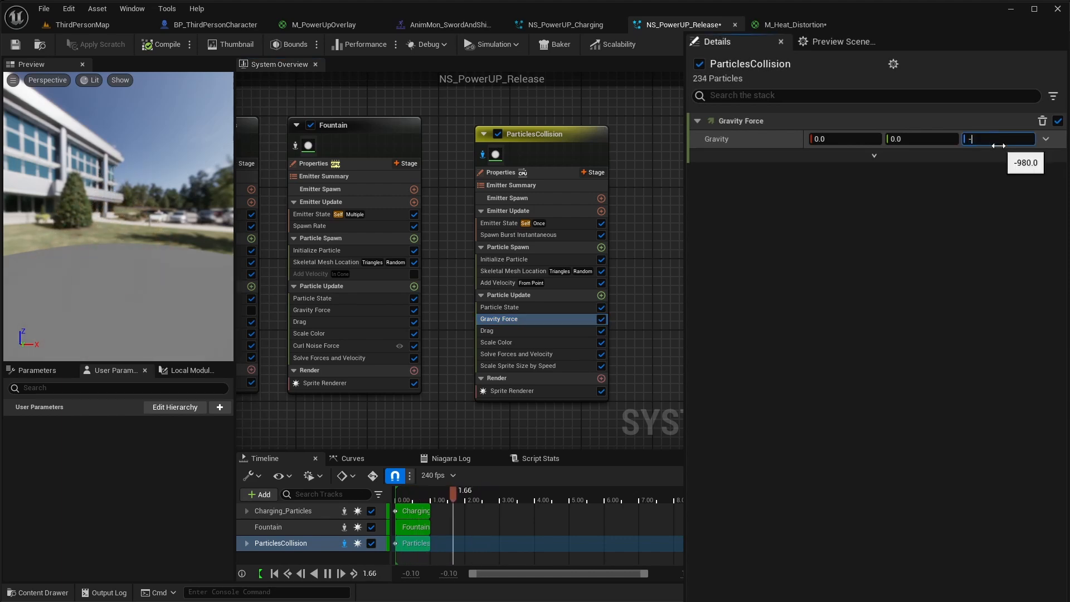
{"action": "type", "text": "500"}
{"action": "key", "text": "Return"}
Step: Set the random range of ParticlesCollision's Drag module to a minimum of 0.1 and a maximum of 0.3
{"action": "left_click", "coordinate": [557, 332]}
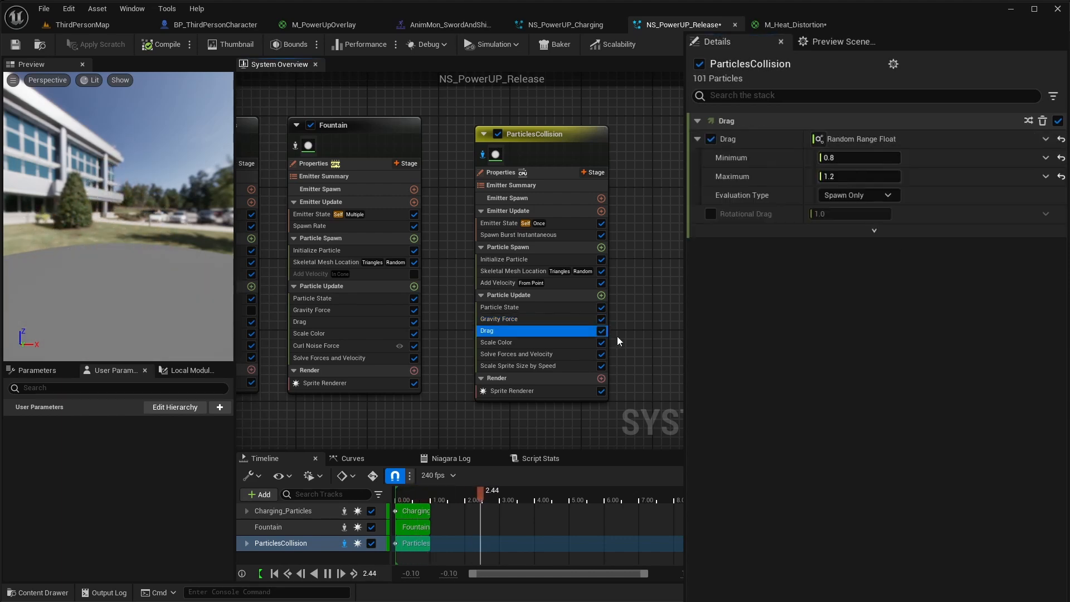
{"action": "left_click", "coordinate": [837, 160]}
{"action": "type", "text": ".1"}
{"action": "left_click", "coordinate": [832, 177]}
{"action": "type", "text": ".3"}
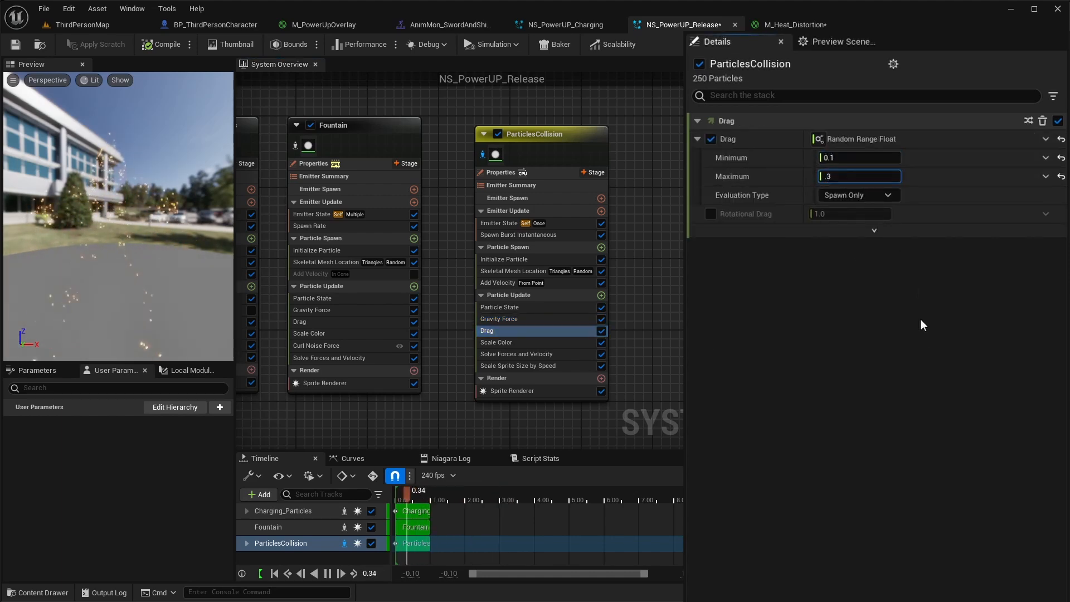
{"action": "left_click", "coordinate": [546, 295]}
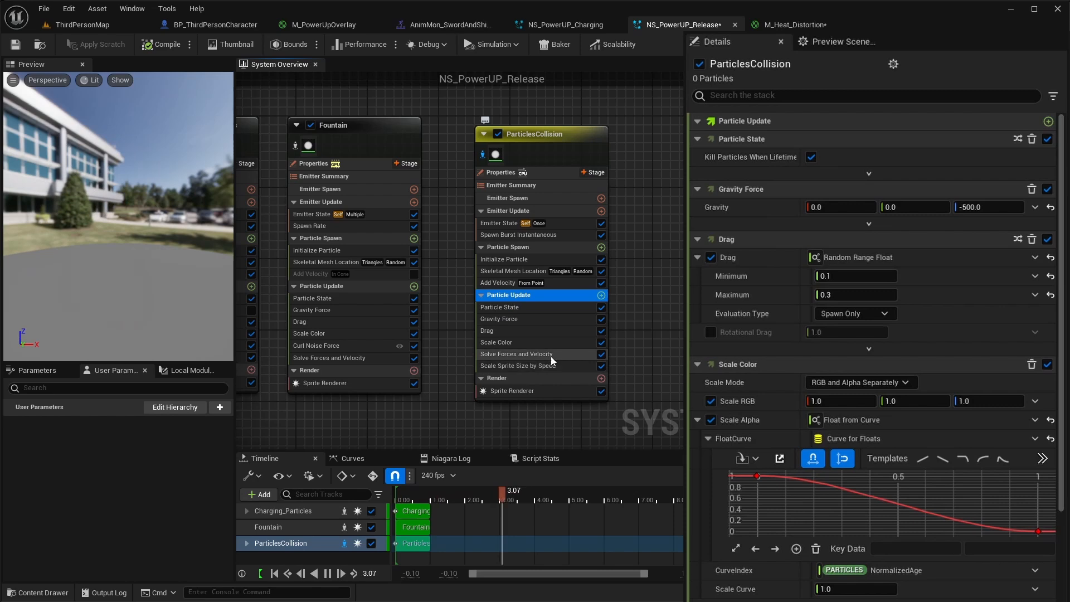
Step: Add a Collision module to ParticlesCollision's Particle Update with Restitution 0.2 and Friction 0.1
{"action": "left_click", "coordinate": [601, 295]}
{"action": "type", "text": "coll"}
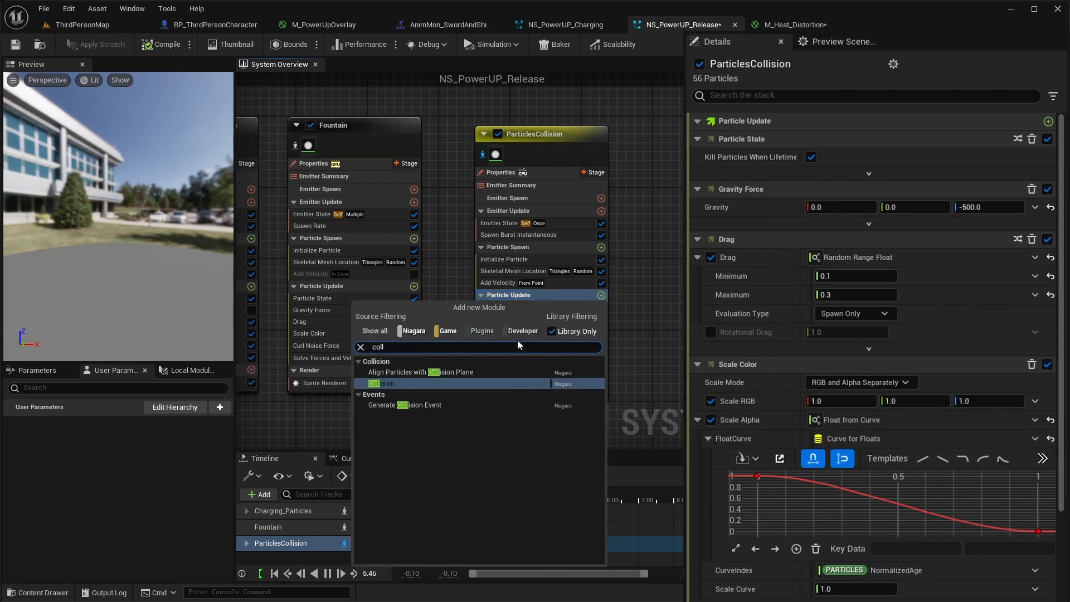
{"action": "left_click", "coordinate": [517, 340]}
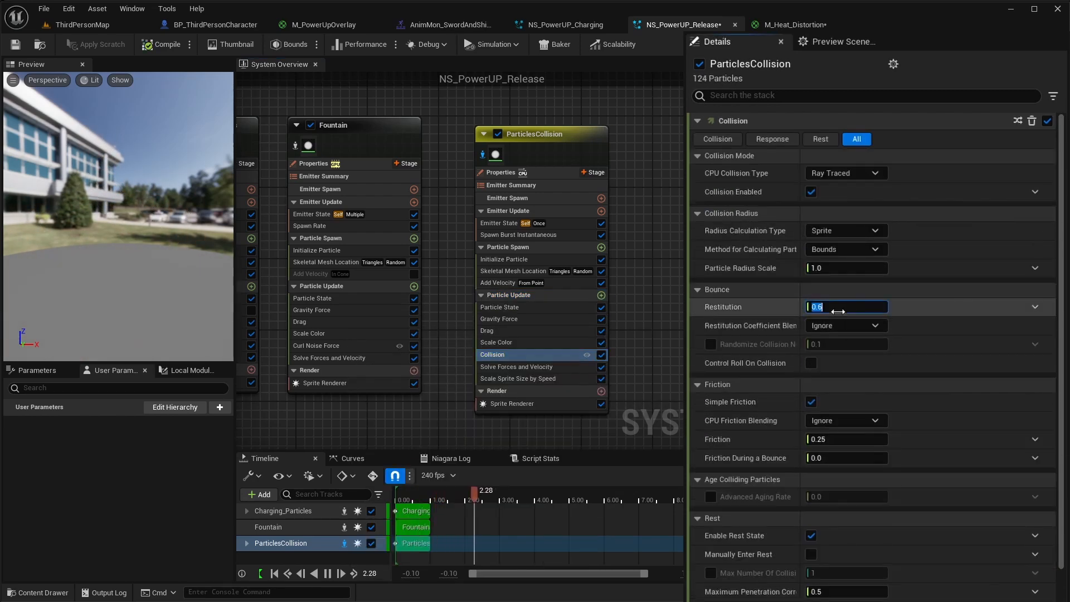
{"action": "type", "text": ".2"}
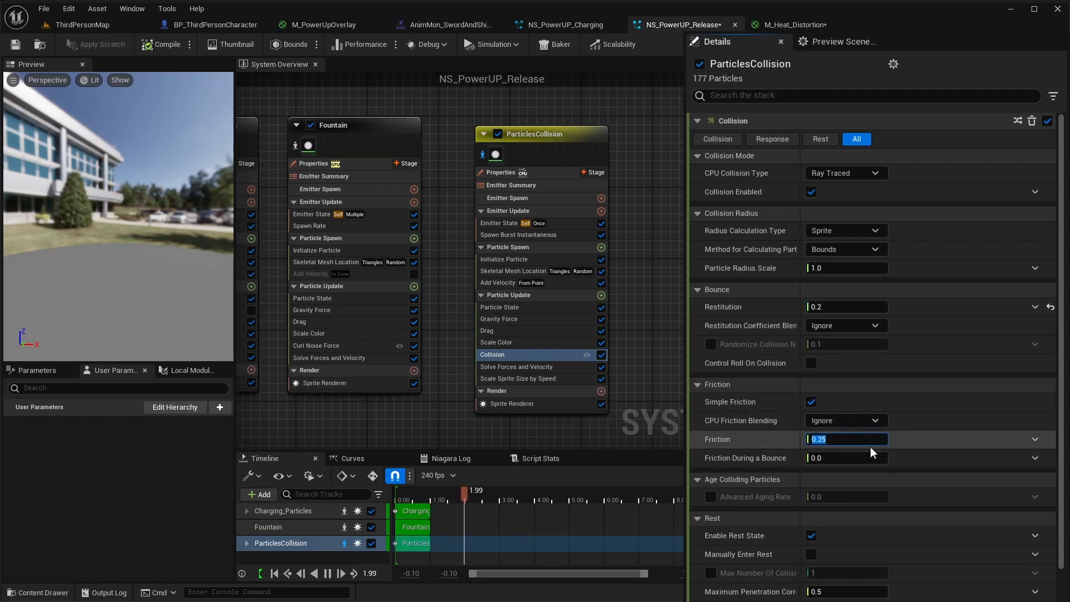
{"action": "type", "text": ".1"}
{"action": "left_click", "coordinate": [947, 439]}
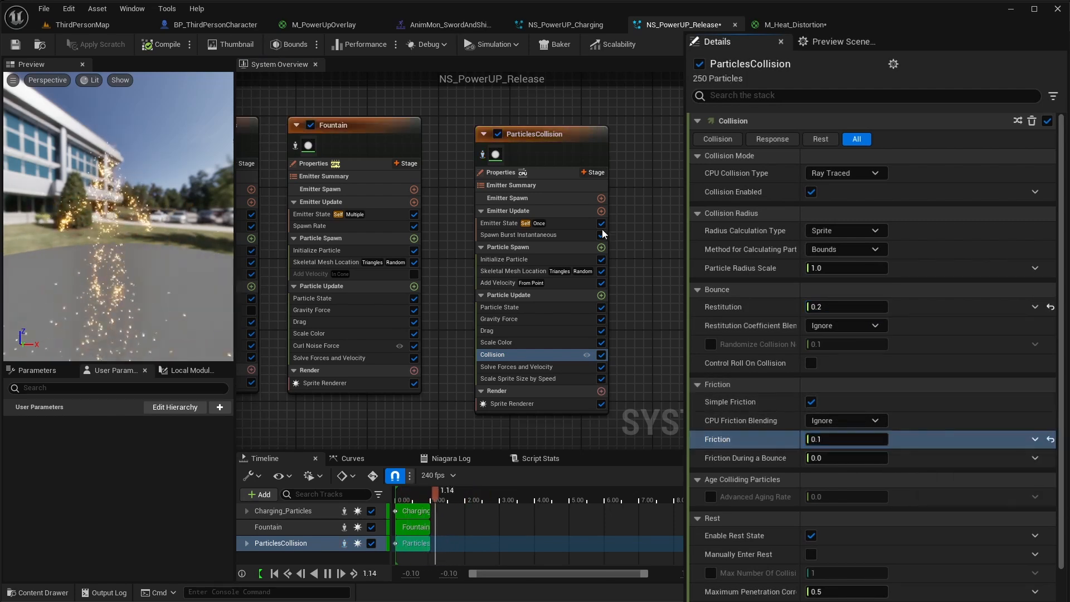
Step: Save NS_PowerUP_Release and trigger the power-up in a playtest of ThirdPersonMap
{"action": "left_click", "coordinate": [15, 45]}
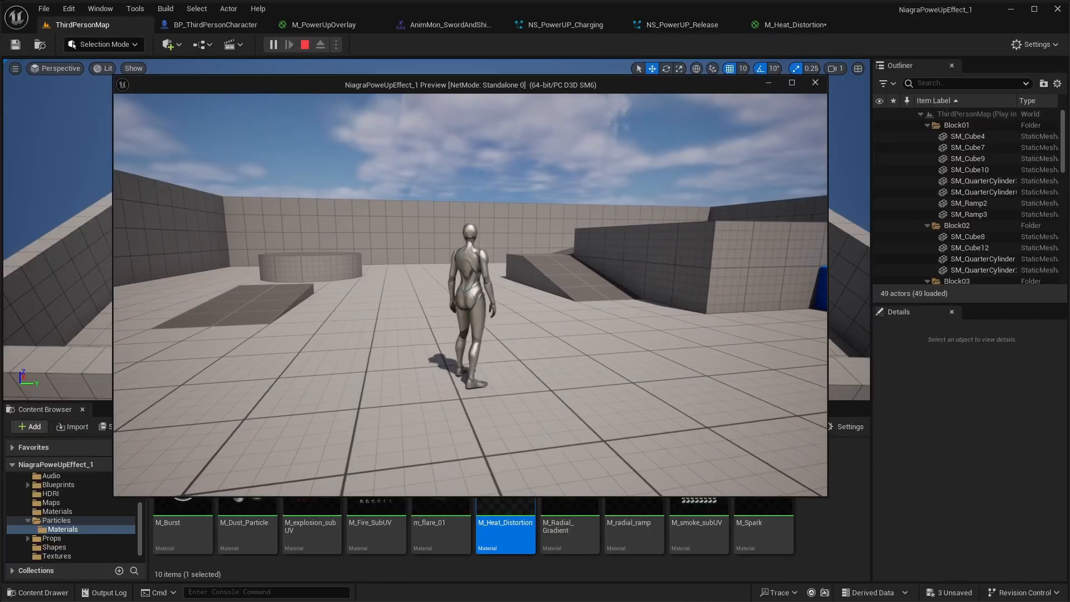
{"action": "key", "text": "e"}
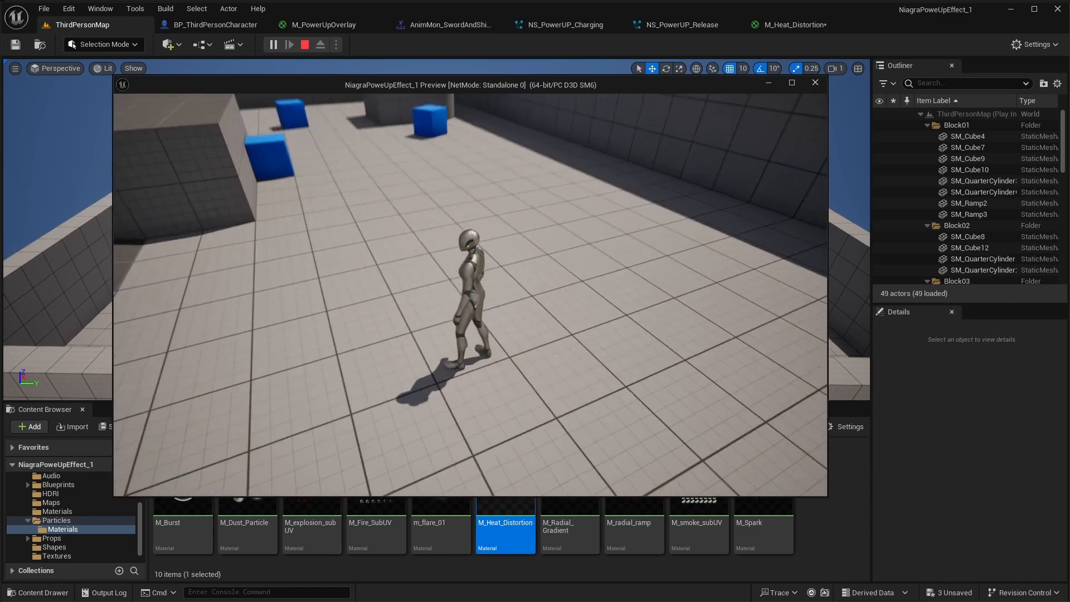
{"action": "key", "text": "e"}
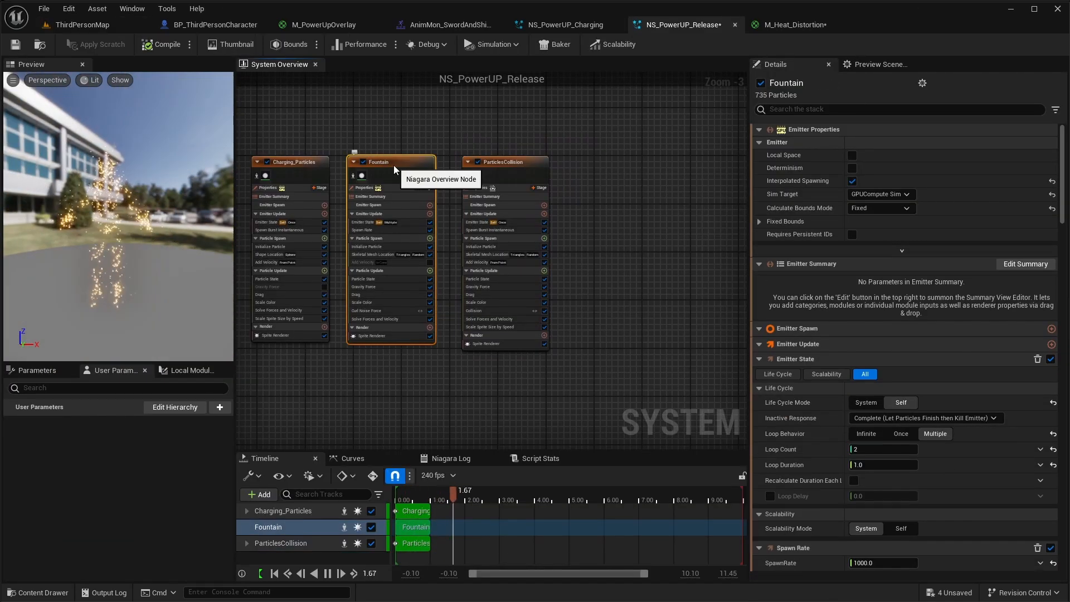
Step: Duplicate the Fountain emitter, placing the copy beyond ParticlesCollision, and rename the original Embers
{"action": "key", "text": "ctrl+d"}
{"action": "left_click_drag", "start_coordinate": [458, 175], "coordinate": [637, 166]}
{"action": "left_click", "coordinate": [388, 165]}
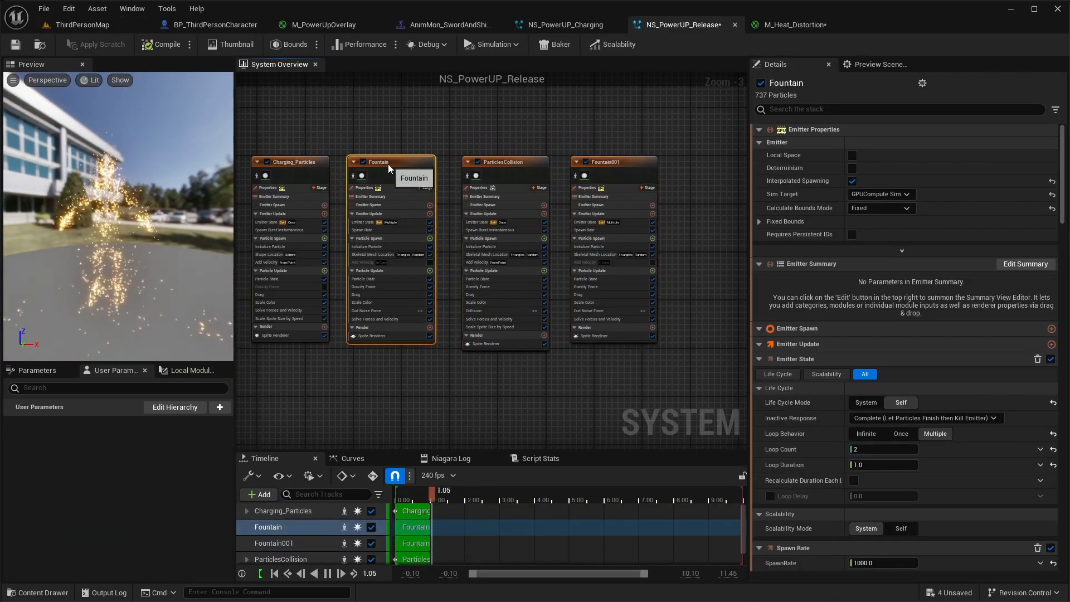
{"action": "key", "text": "F2"}
{"action": "type", "text": "Embers"}
{"action": "key", "text": "Return"}
Step: Rename the duplicated Fountain emitter as HeatDistortion
{"action": "left_click", "coordinate": [635, 165]}
{"action": "key", "text": "F2"}
{"action": "type", "text": "Heat"}
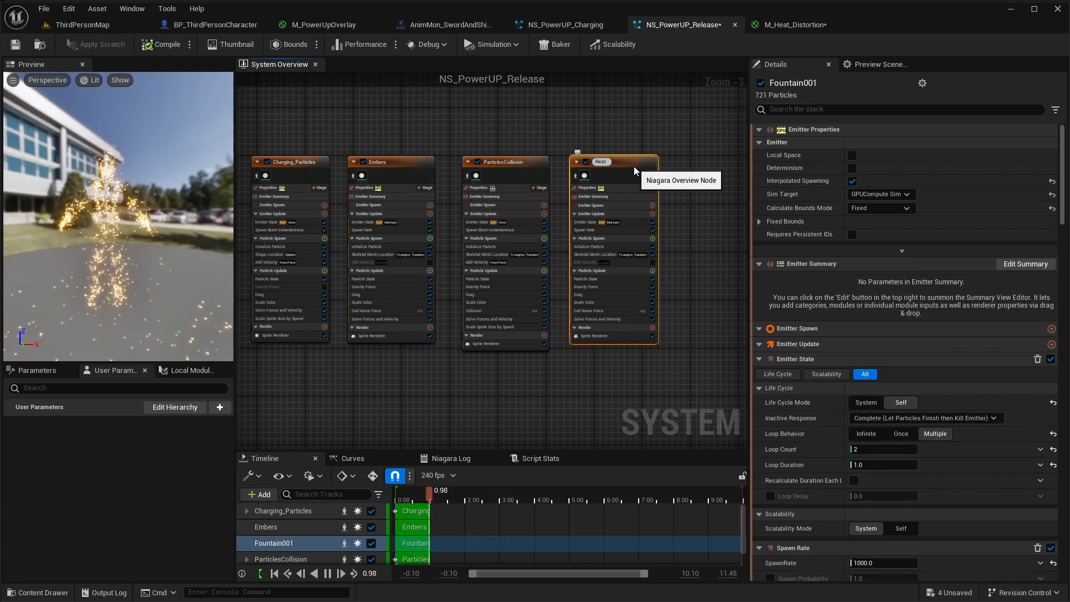
{"action": "type", "text": "Distortion"}
{"action": "key", "text": "Return"}
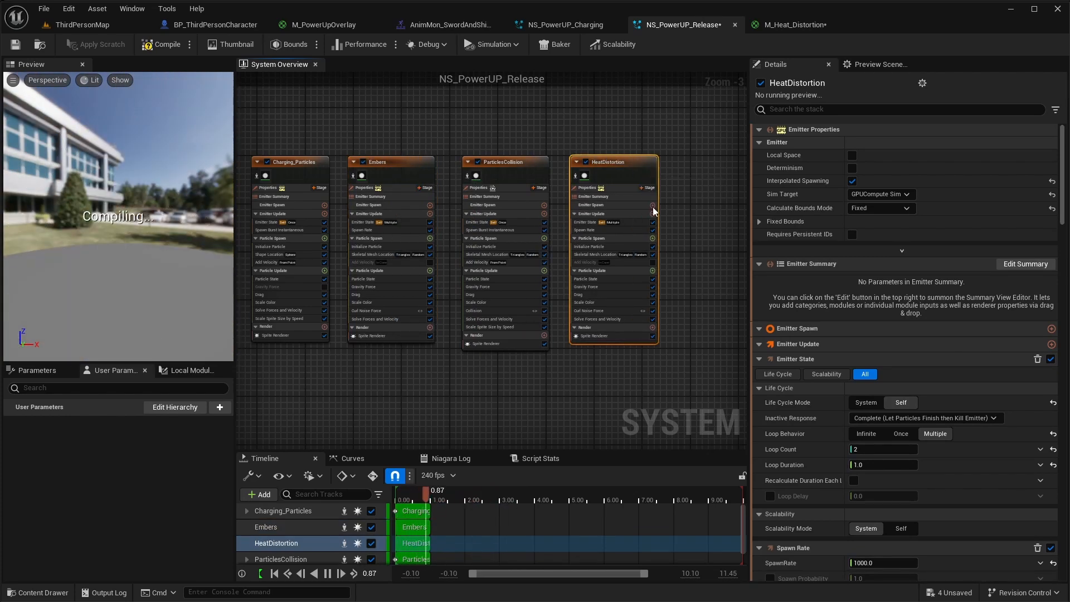
Step: Set HeatDistortion's SpawnRate to 200
{"action": "scroll", "coordinate": [646, 304], "scroll_direction": "up", "scroll_amount": 3}
{"action": "left_click", "coordinate": [569, 233]}
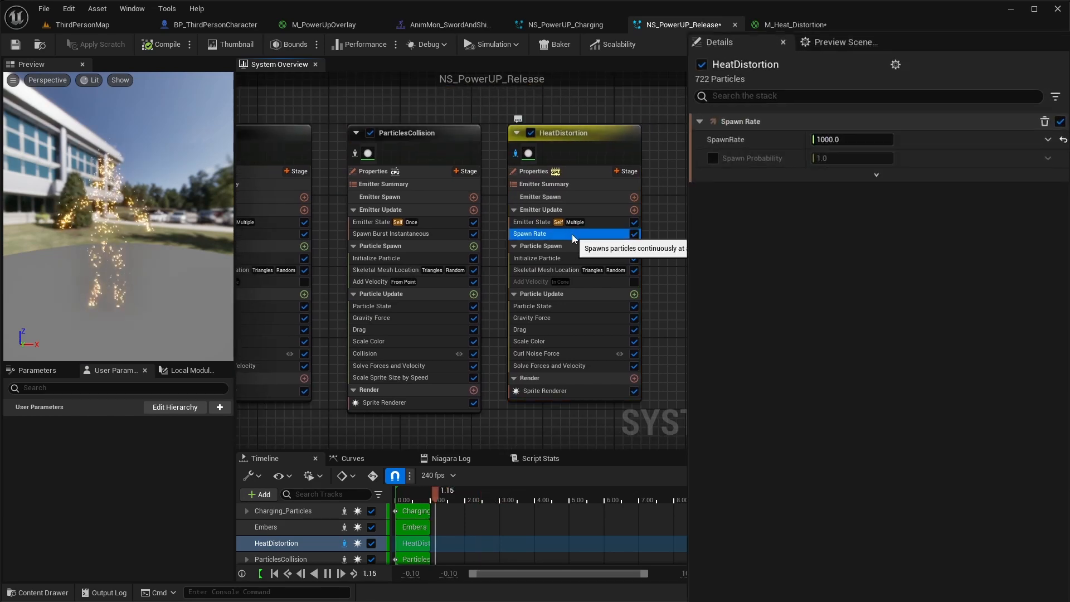
{"action": "left_click", "coordinate": [826, 140]}
{"action": "type", "text": "20"}
{"action": "key", "text": "Return"}
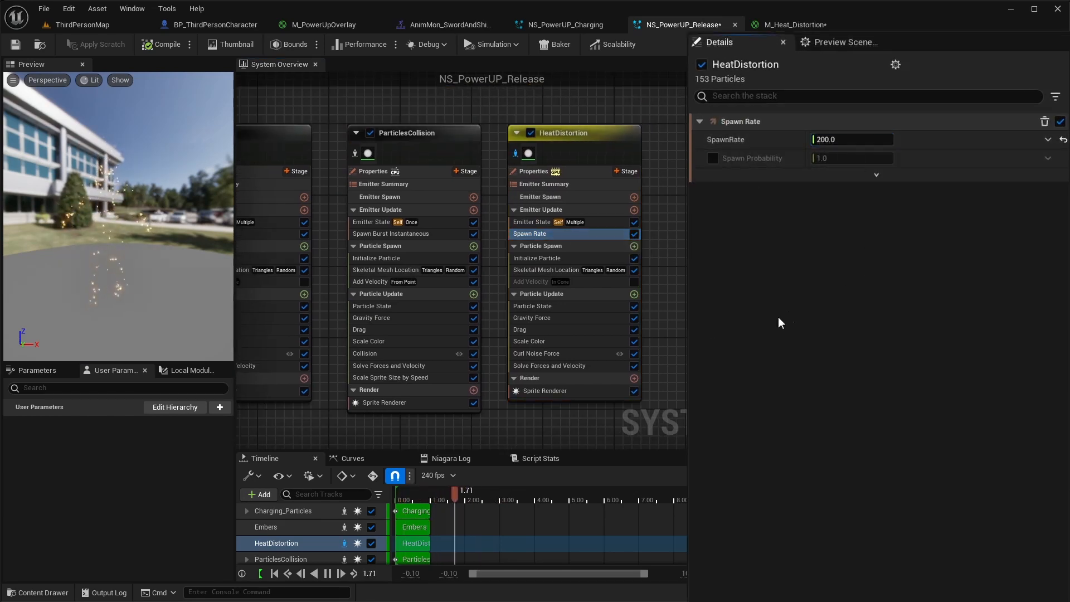
Step: Initialize HeatDistortion's particles with a lifetime of 0.5 to 1.2, uniform sprite size of 25 to 30 and the default Direct Set white color
{"action": "left_click", "coordinate": [557, 259]}
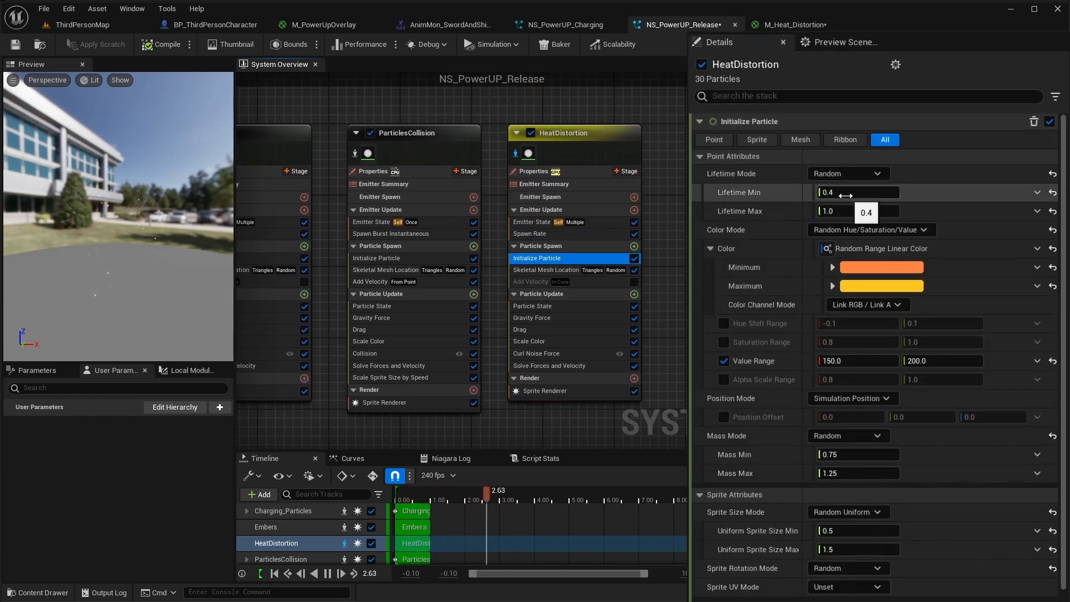
{"action": "type", "text": ".5"}
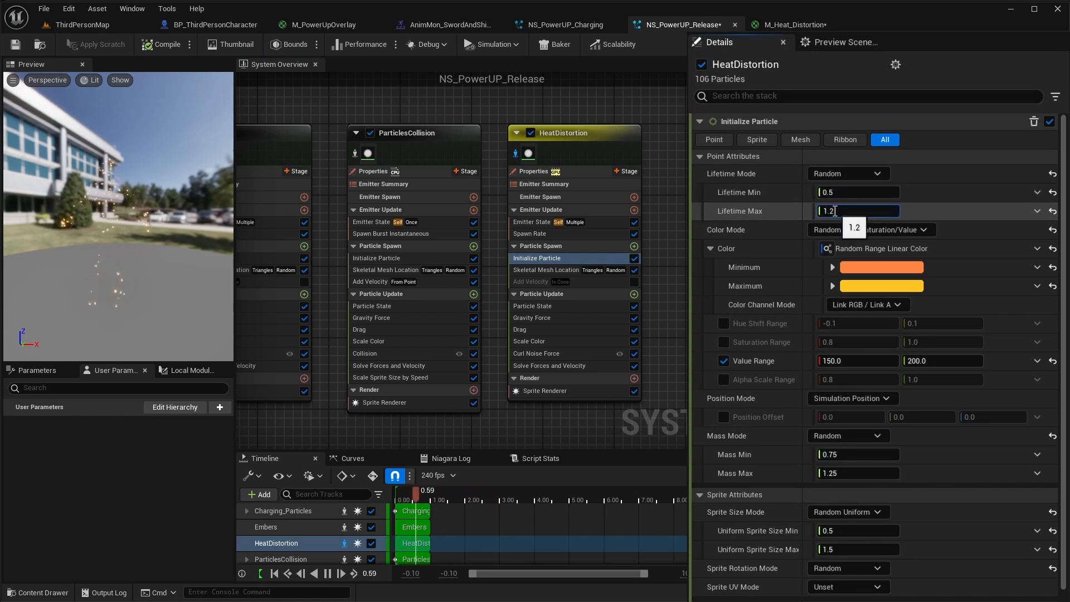
{"action": "left_click", "coordinate": [857, 535]}
{"action": "type", "text": "25"}
{"action": "key", "text": "Tab"}
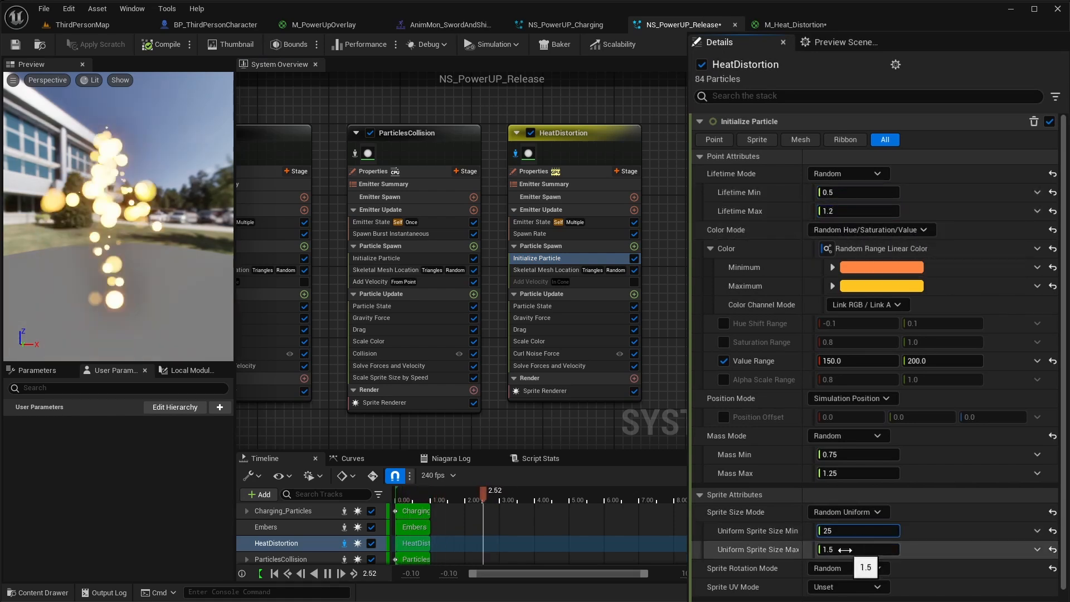
{"action": "type", "text": "30"}
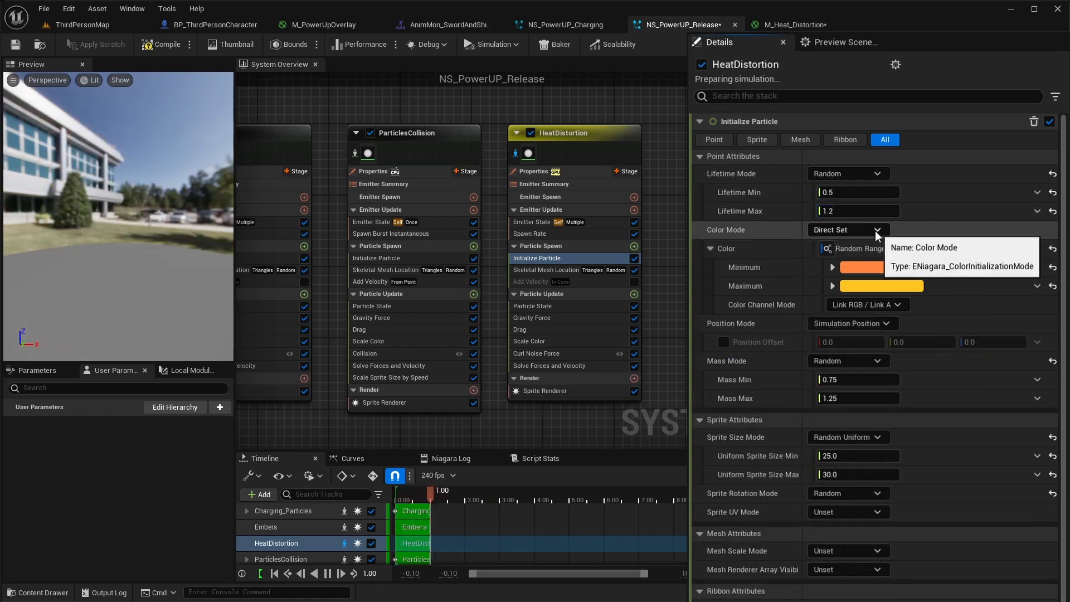
{"action": "left_click", "coordinate": [1052, 230]}
Step: Enable HeatDistortion's Add Velocity module and set its Velocity Mode to Linear
{"action": "left_click", "coordinate": [530, 282]}
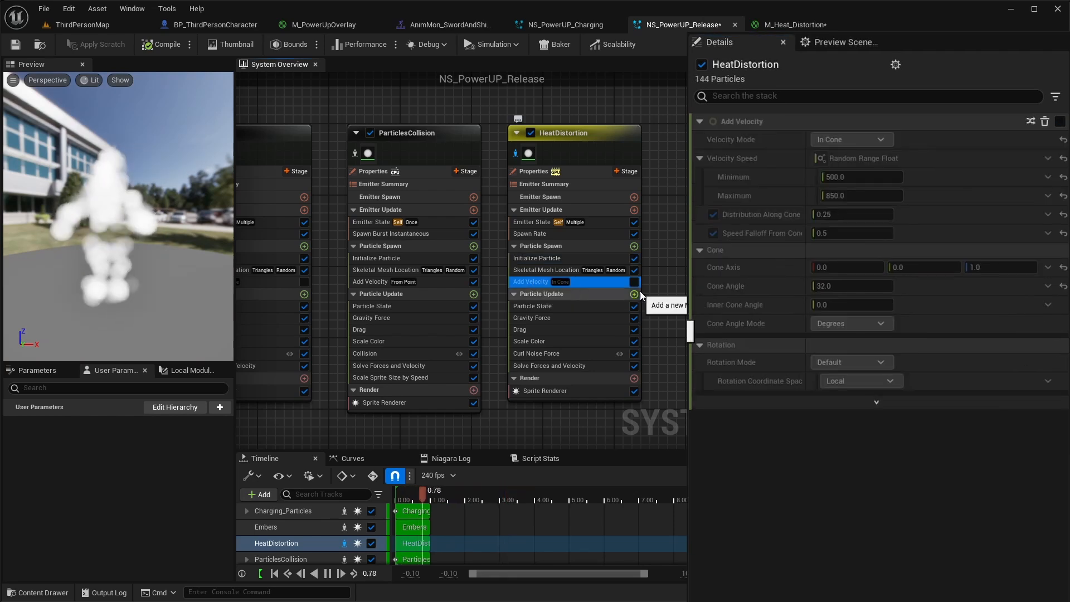
{"action": "left_click", "coordinate": [634, 281]}
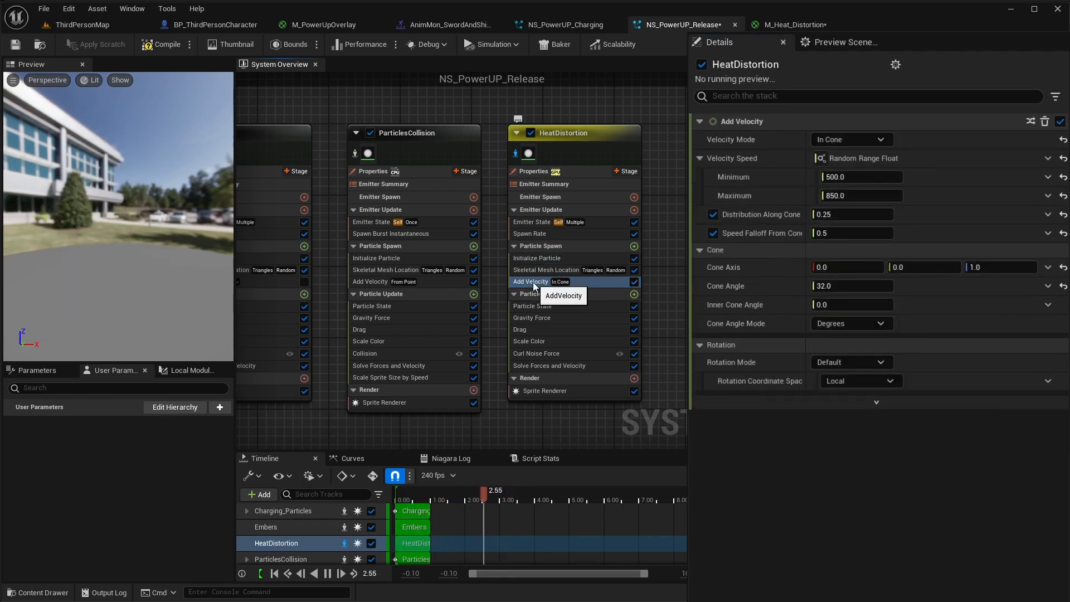
{"action": "left_click", "coordinate": [875, 139]}
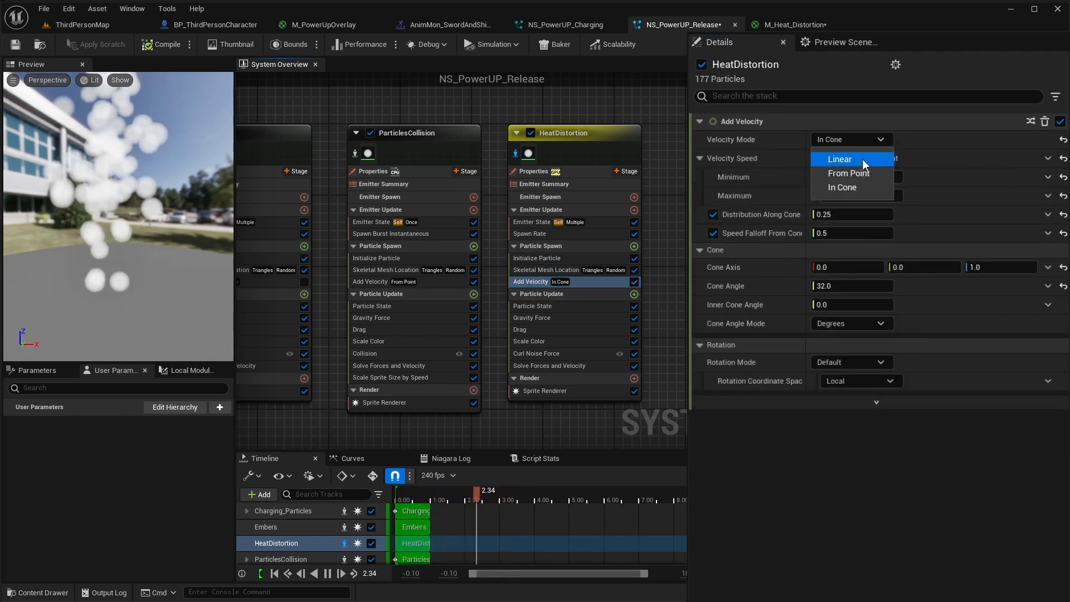
{"action": "left_click", "coordinate": [861, 158]}
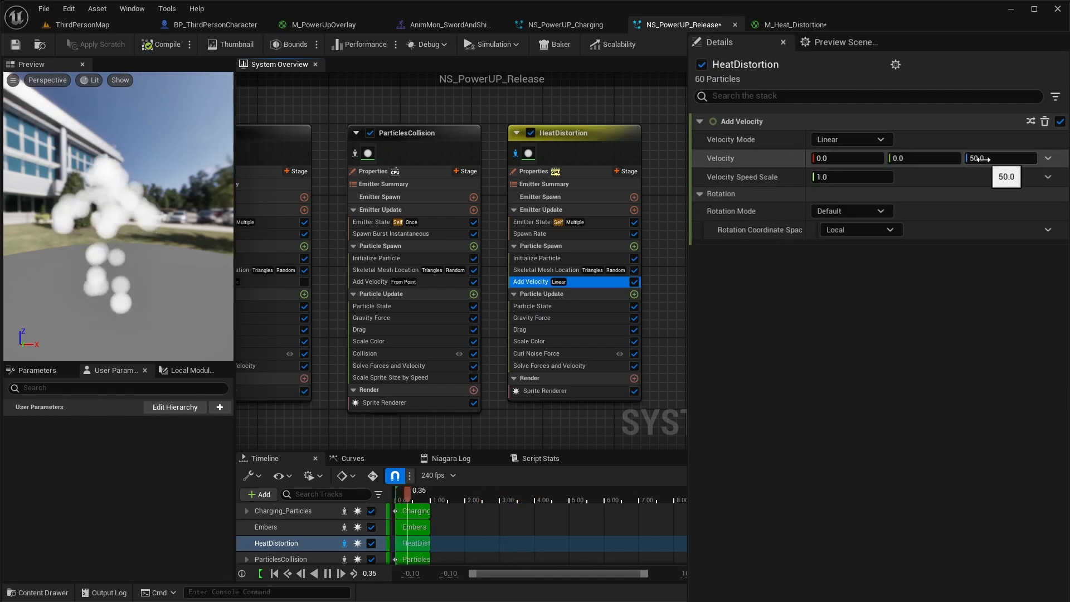
Step: Set HeatDistortion's Drag value to 0.4
{"action": "left_click", "coordinate": [551, 330]}
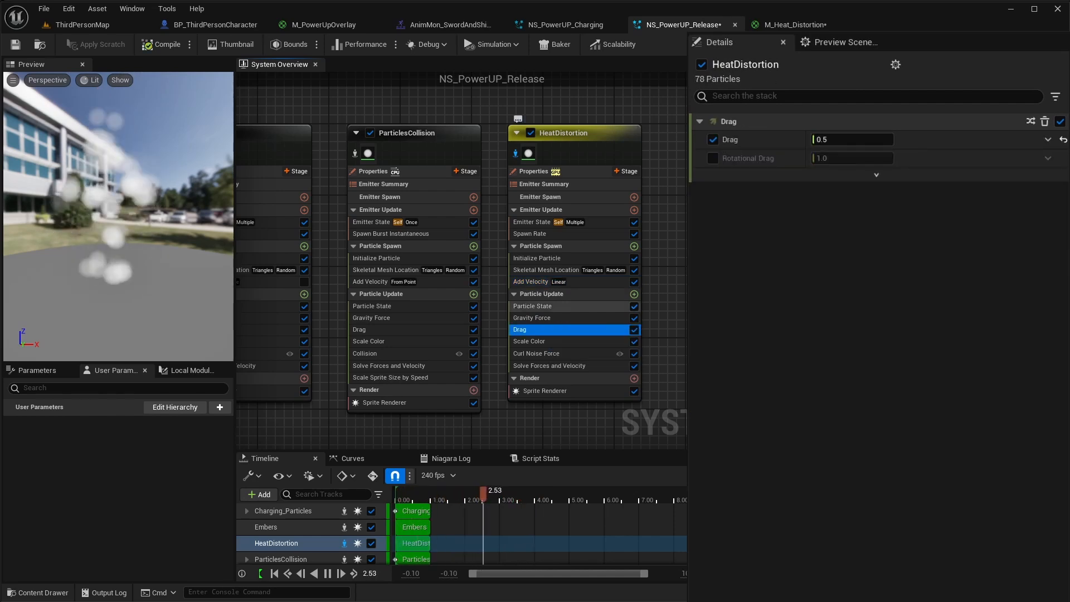
{"action": "left_click", "coordinate": [823, 139]}
{"action": "type", "text": ".4"}
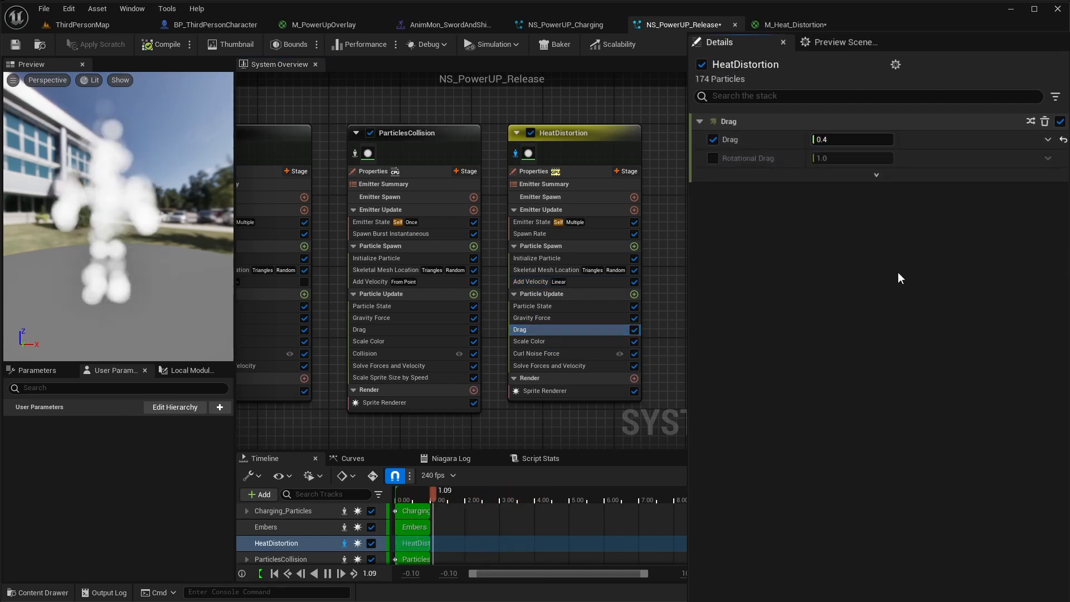
Step: Assign the M_Heat_Distortion material to HeatDistortion's Sprite Renderer
{"action": "left_click", "coordinate": [556, 391]}
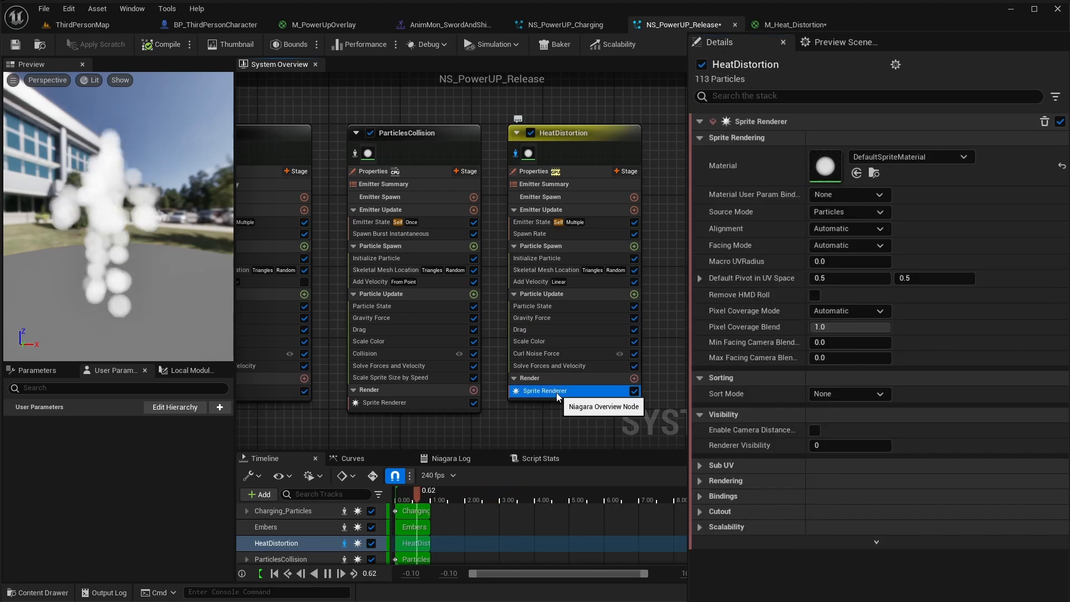
{"action": "left_click", "coordinate": [895, 156]}
{"action": "type", "text": "heat"}
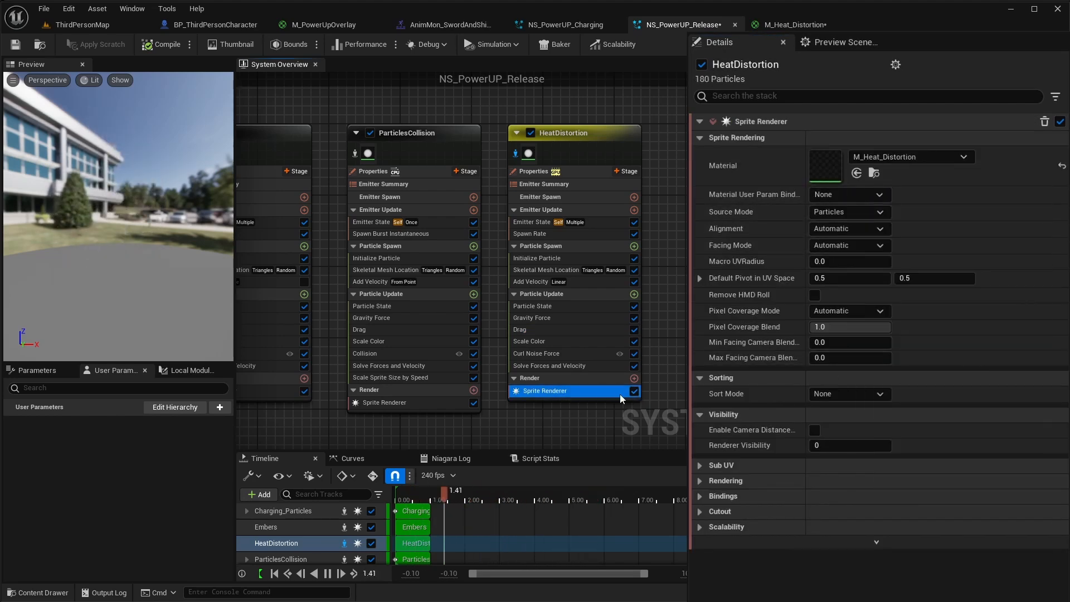
Step: Add a Dynamic Material Parameters module to HeatDistortion's Particle Update and set Param1 to 0.5
{"action": "left_click", "coordinate": [634, 293]}
{"action": "type", "text": "dy"}
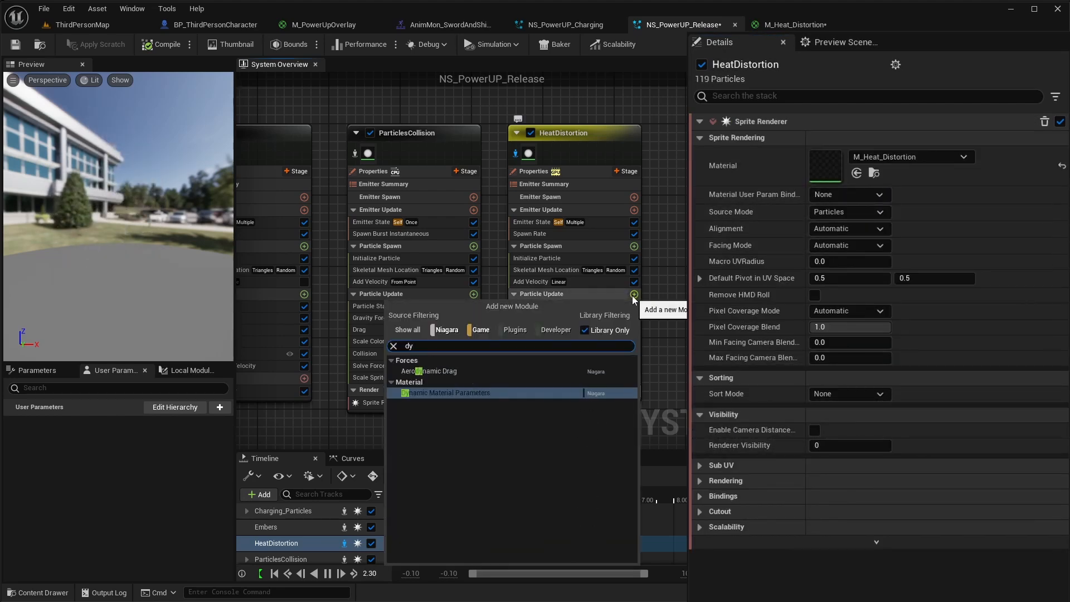
{"action": "left_click", "coordinate": [475, 394]}
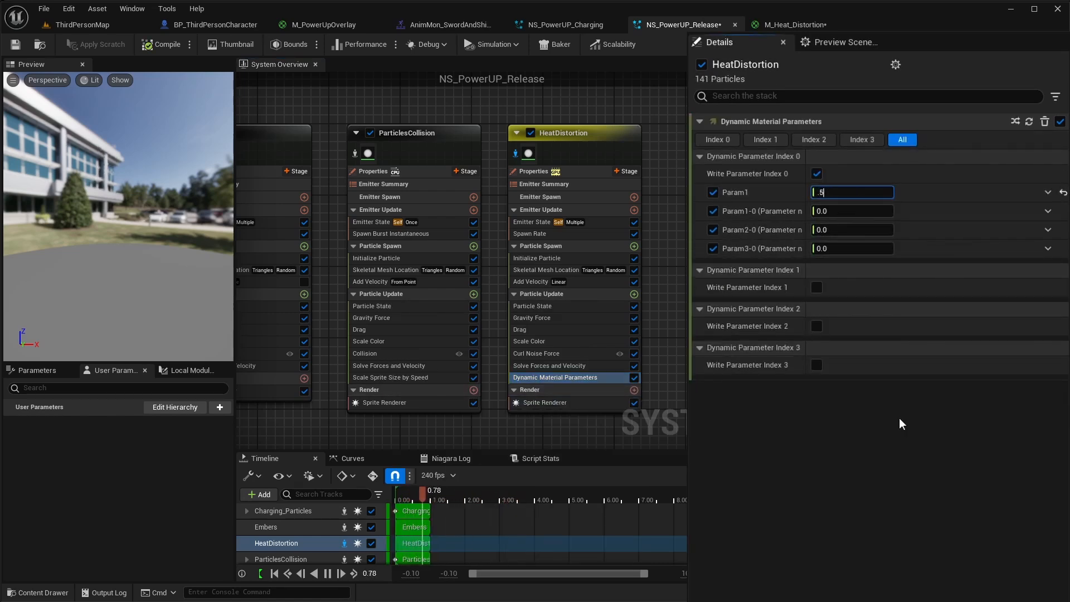
Step: Drive Param1 of HeatDistortion's Dynamic Material Parameters with a Float from Curve input
{"action": "left_click", "coordinate": [1048, 192]}
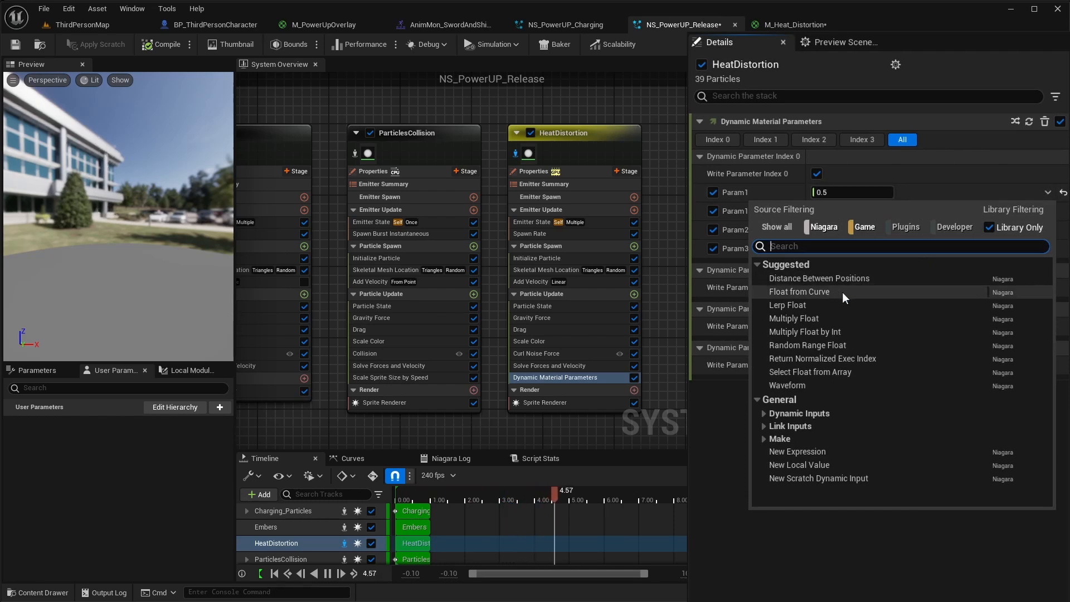
{"action": "left_click", "coordinate": [1050, 191]}
{"action": "left_click", "coordinate": [1050, 190]}
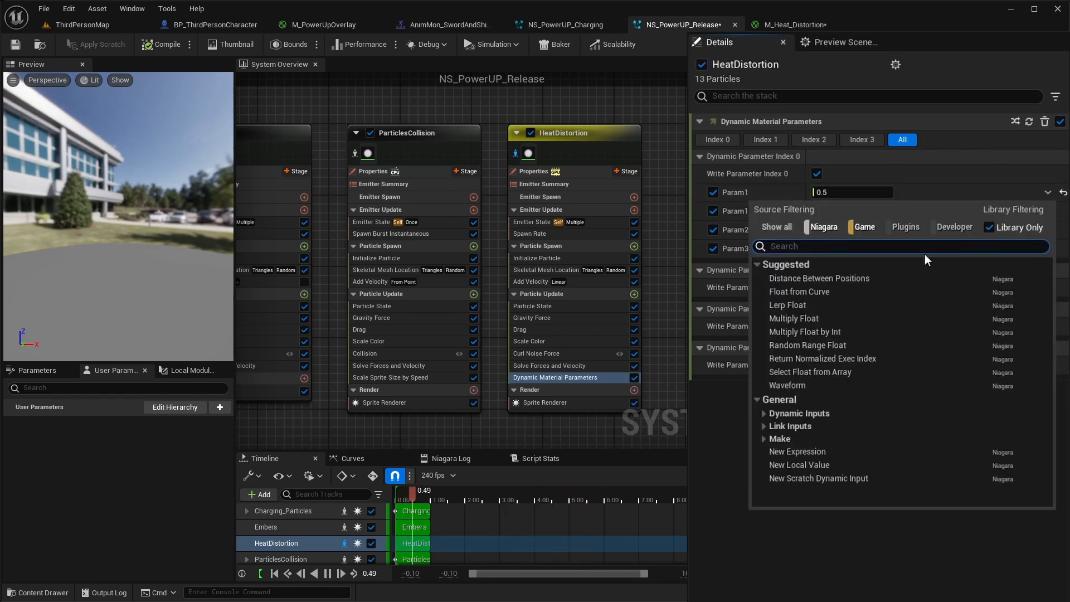
{"action": "left_click", "coordinate": [815, 292]}
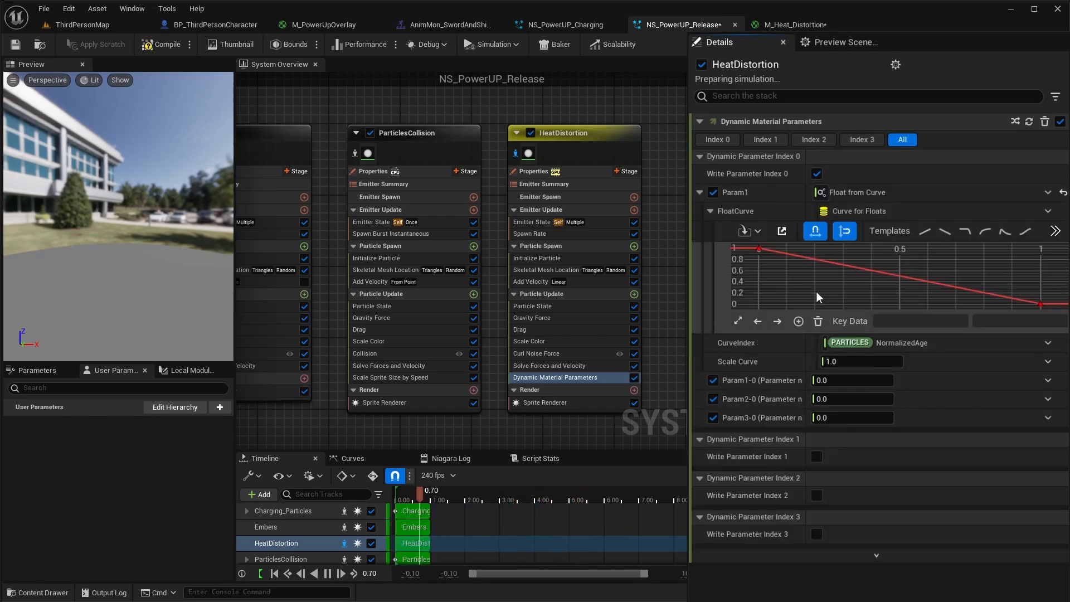
{"action": "mouse_move", "coordinate": [758, 249]}
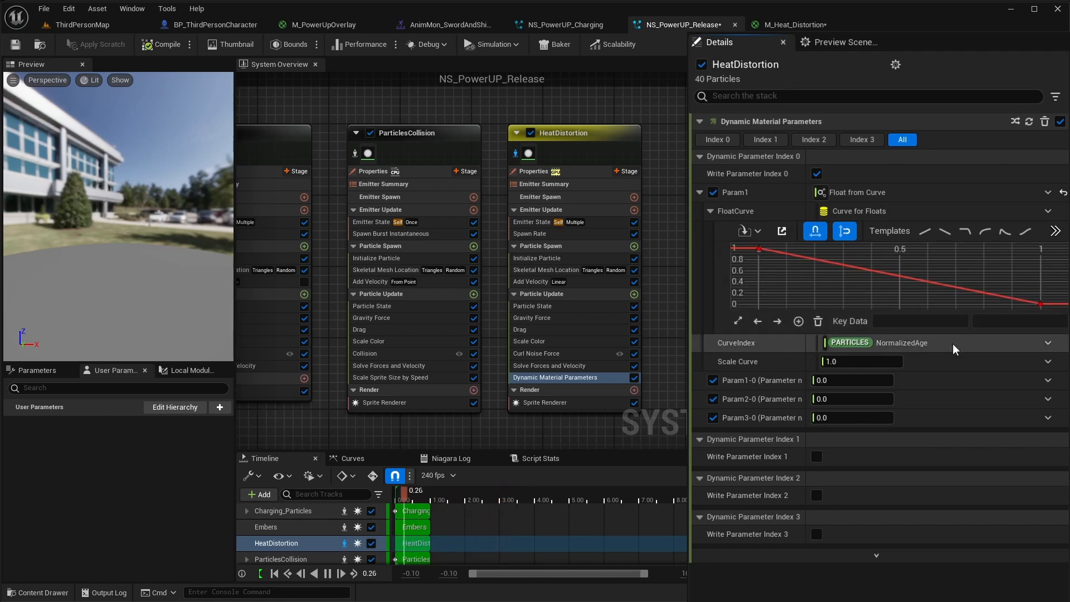
Step: Playtest ThirdPersonMap, moving the character and triggering the power-up to check the new heat distortion
{"action": "left_click", "coordinate": [74, 25]}
{"action": "left_click", "coordinate": [272, 45]}
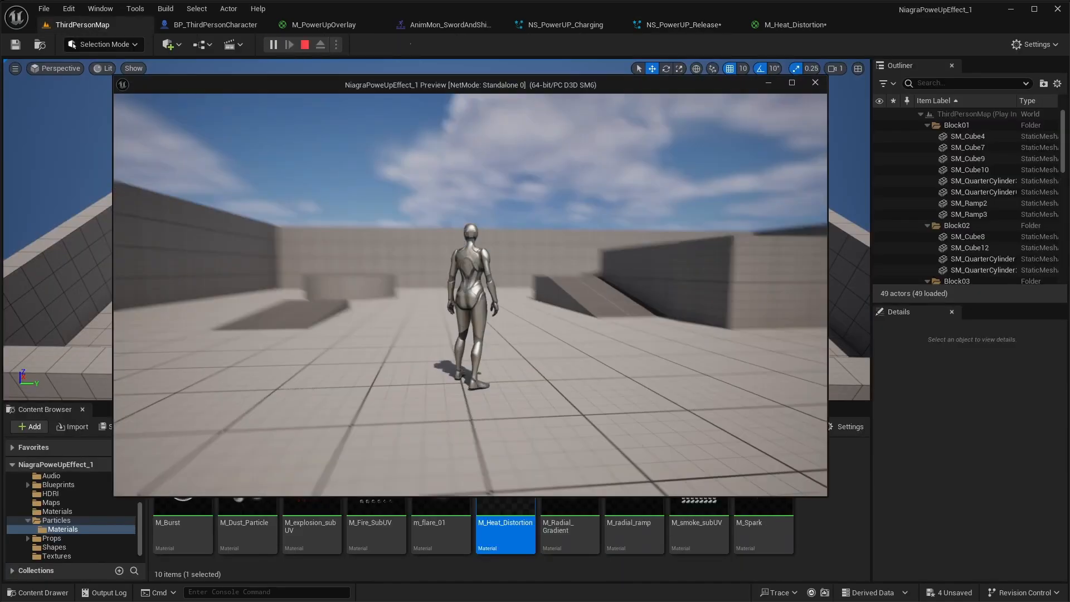
{"action": "key", "text": "e"}
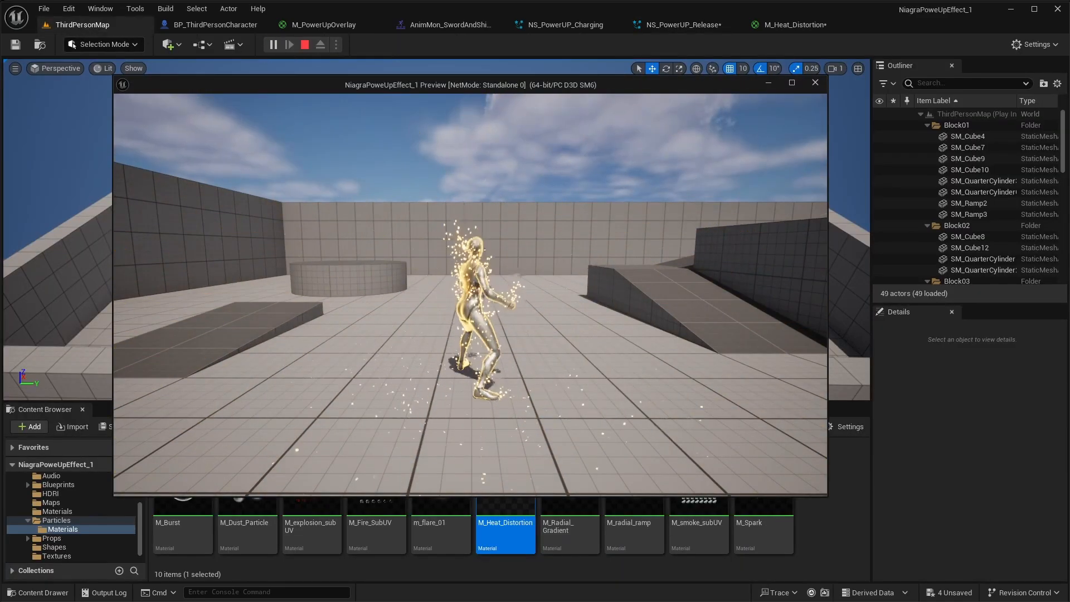
{"action": "key", "text": "w"}
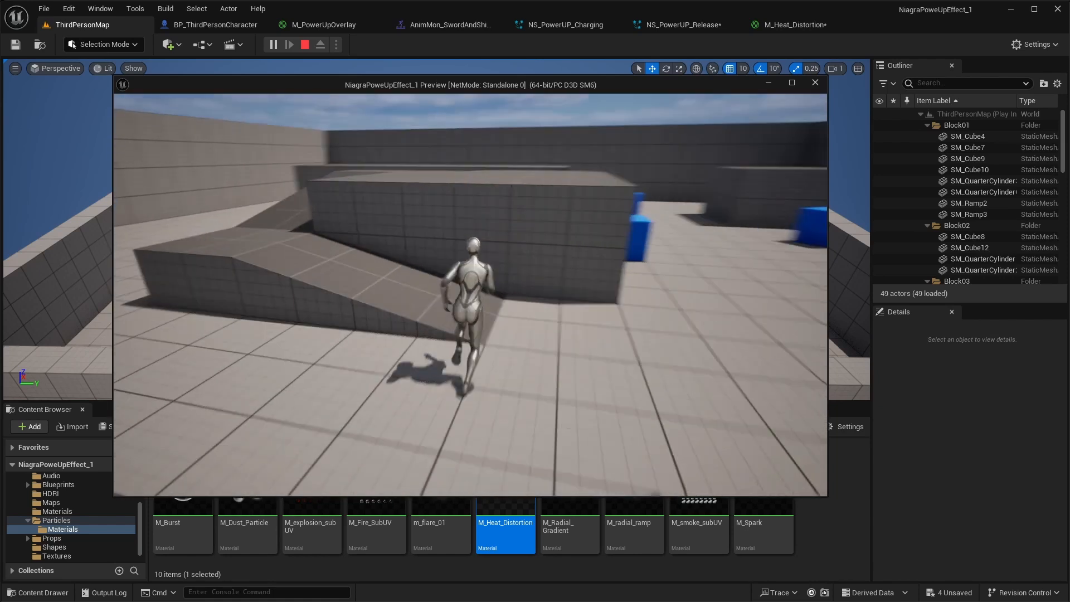
{"action": "key", "text": "e"}
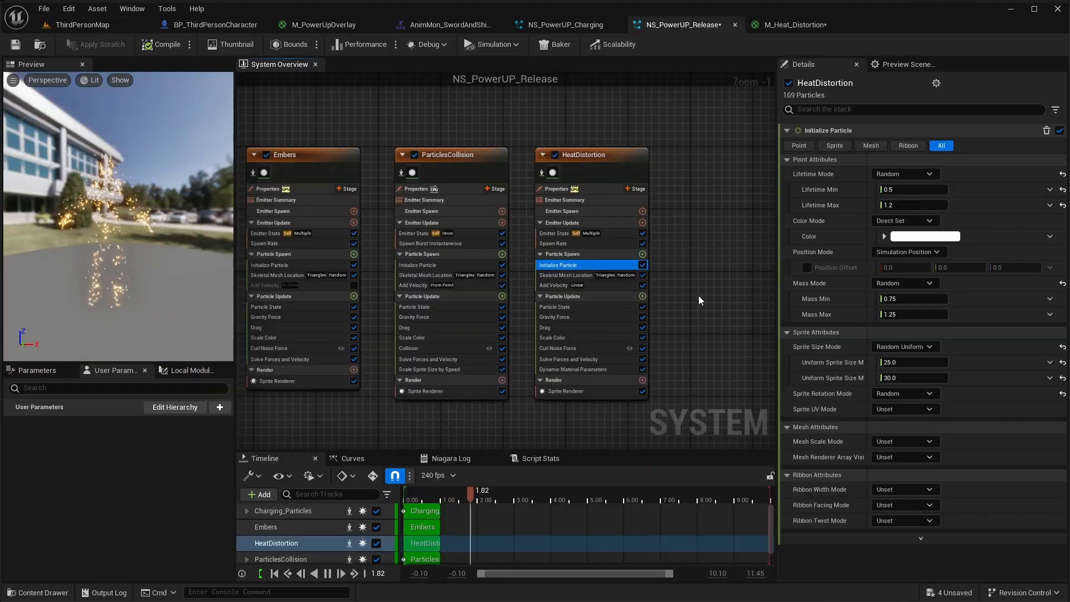
Step: Add a new emitter to the system from the SingleLoopingParticle template and name it Light
{"action": "right_click_drag", "start_coordinate": [662, 272], "coordinate": [551, 265]}
{"action": "scroll", "coordinate": [630, 243], "scroll_direction": "up", "scroll_amount": 1}
{"action": "right_click_drag", "start_coordinate": [631, 243], "coordinate": [573, 237]}
{"action": "right_click", "coordinate": [580, 147]}
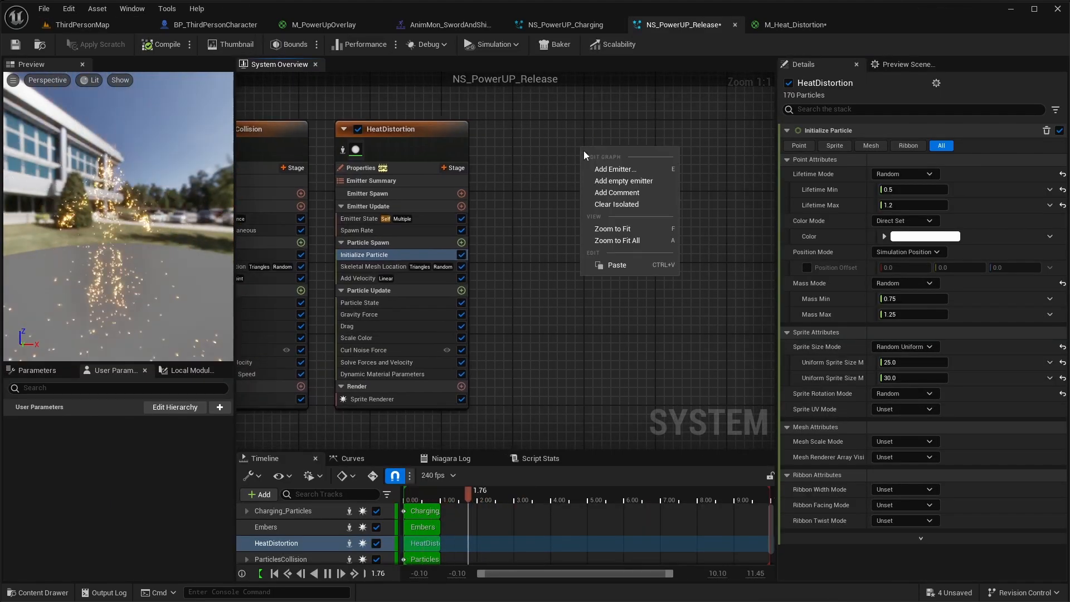
{"action": "left_click", "coordinate": [625, 171]}
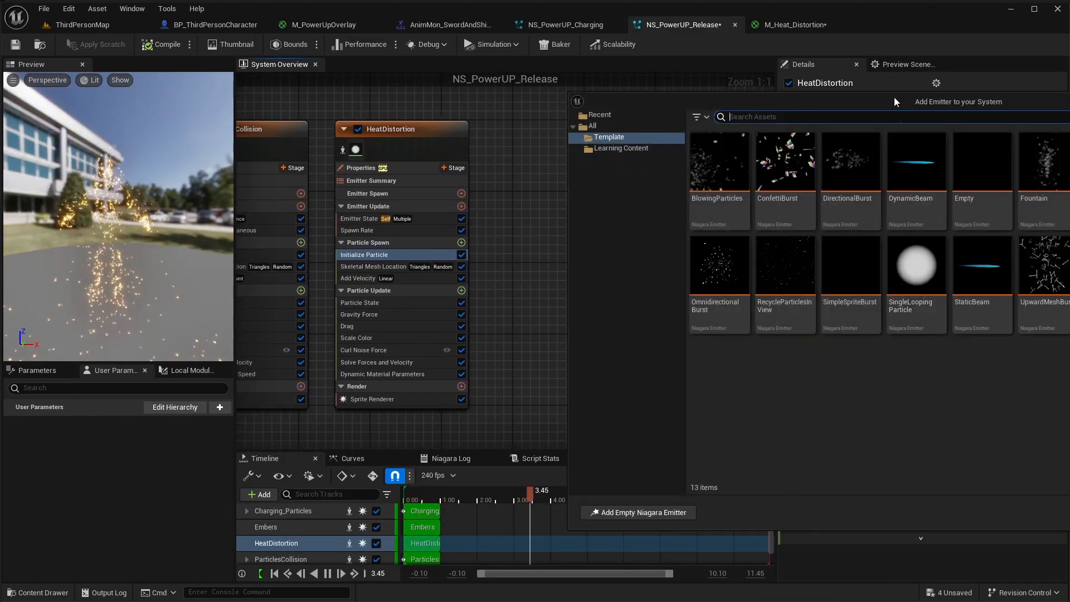
{"action": "left_click_drag", "start_coordinate": [894, 97], "coordinate": [429, 55]}
{"action": "left_click", "coordinate": [457, 240]}
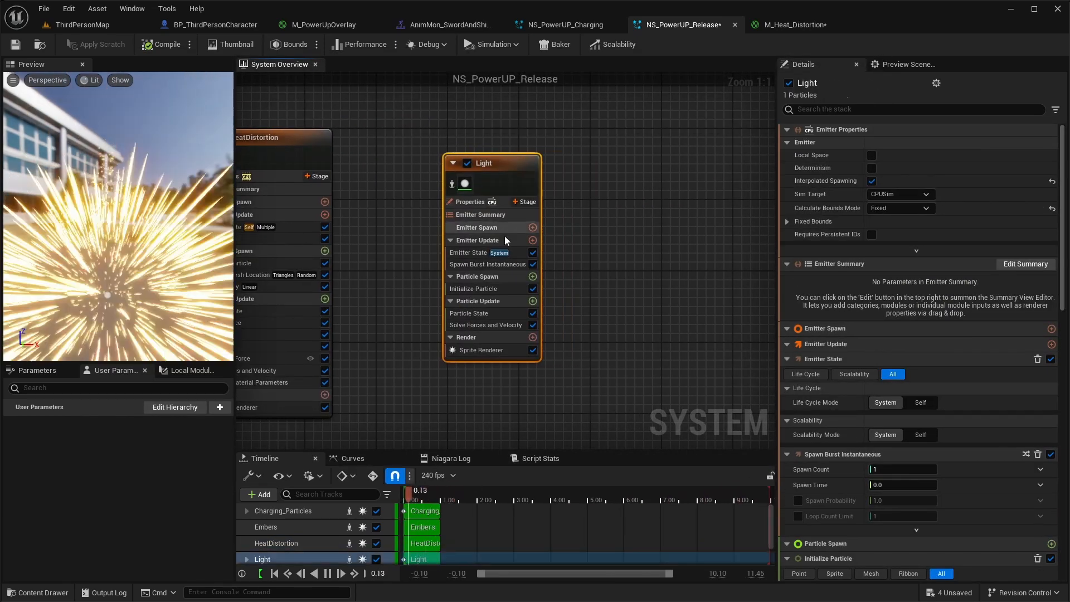
Step: Set Light's Emitter State to the Self life cycle mode with Loop Behavior Once and a Loop Duration of 2
{"action": "left_click", "coordinate": [482, 254]}
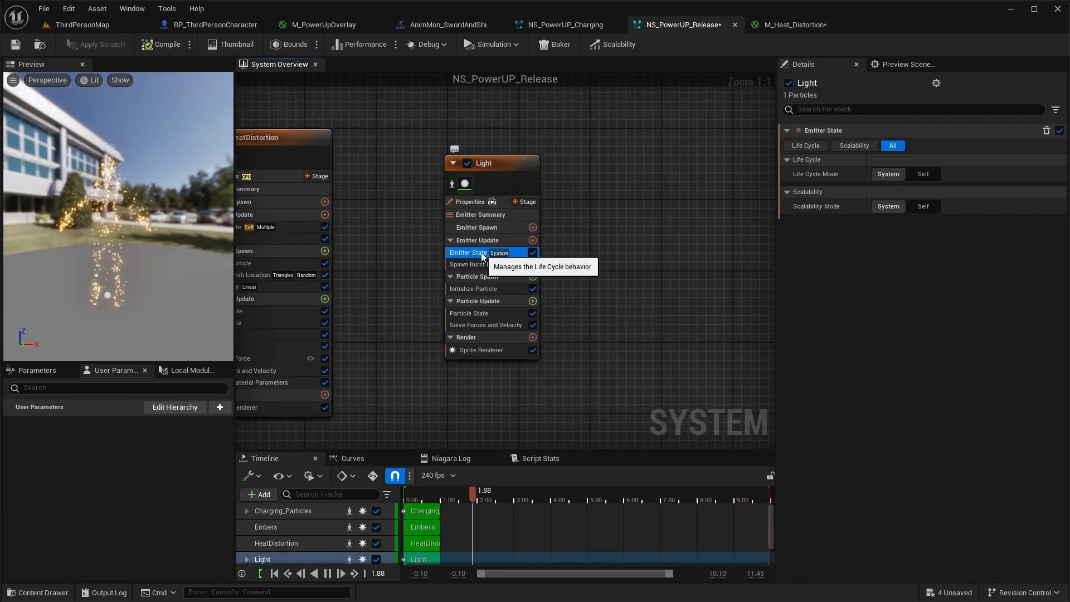
{"action": "left_click", "coordinate": [924, 173]}
{"action": "left_click", "coordinate": [922, 205]}
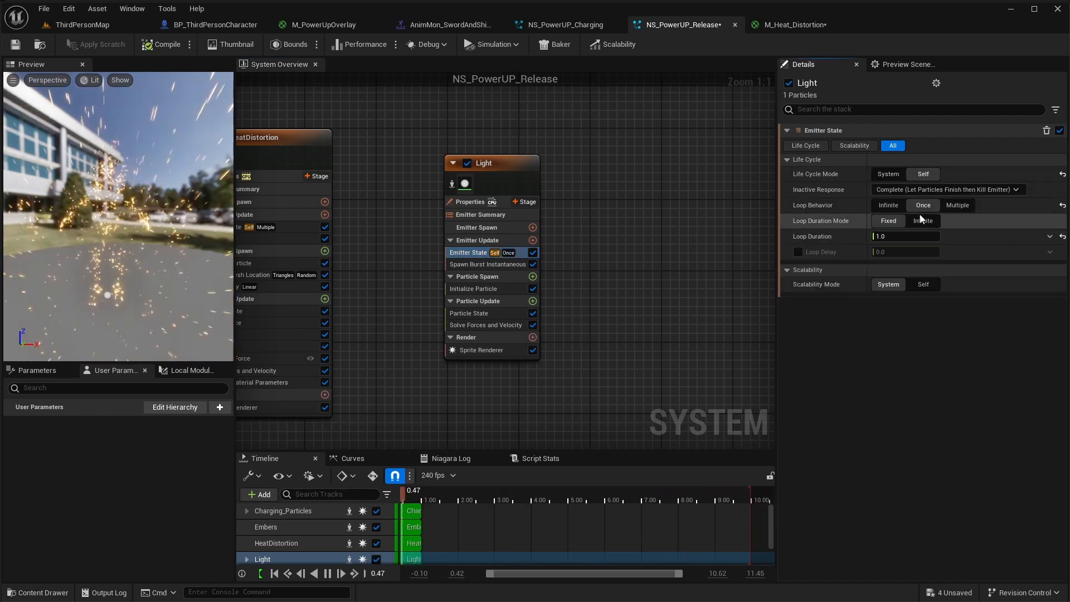
{"action": "left_click", "coordinate": [909, 236]}
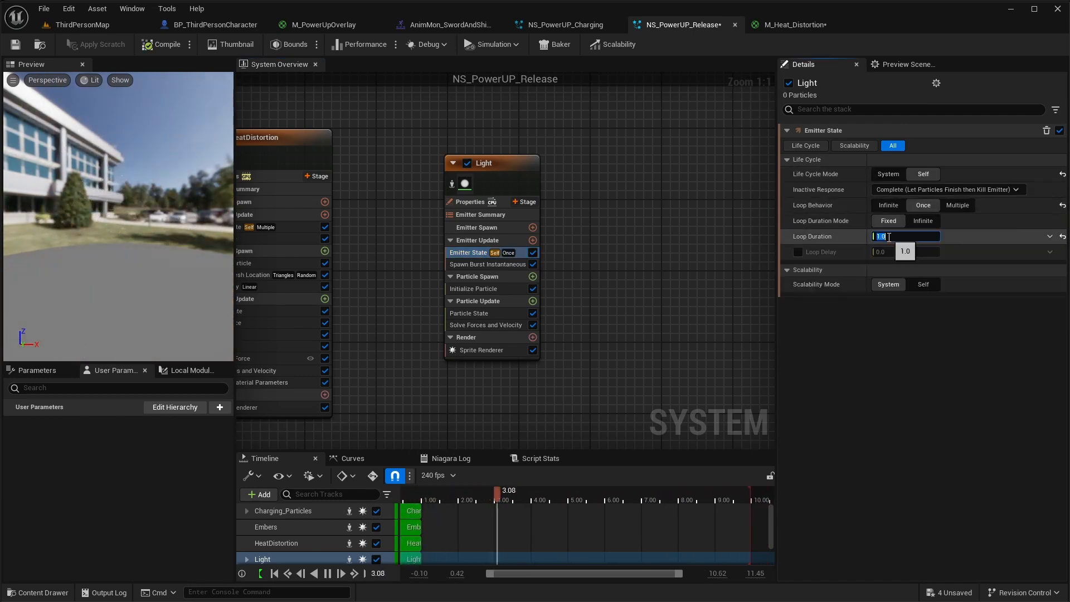
{"action": "left_click", "coordinate": [470, 265]}
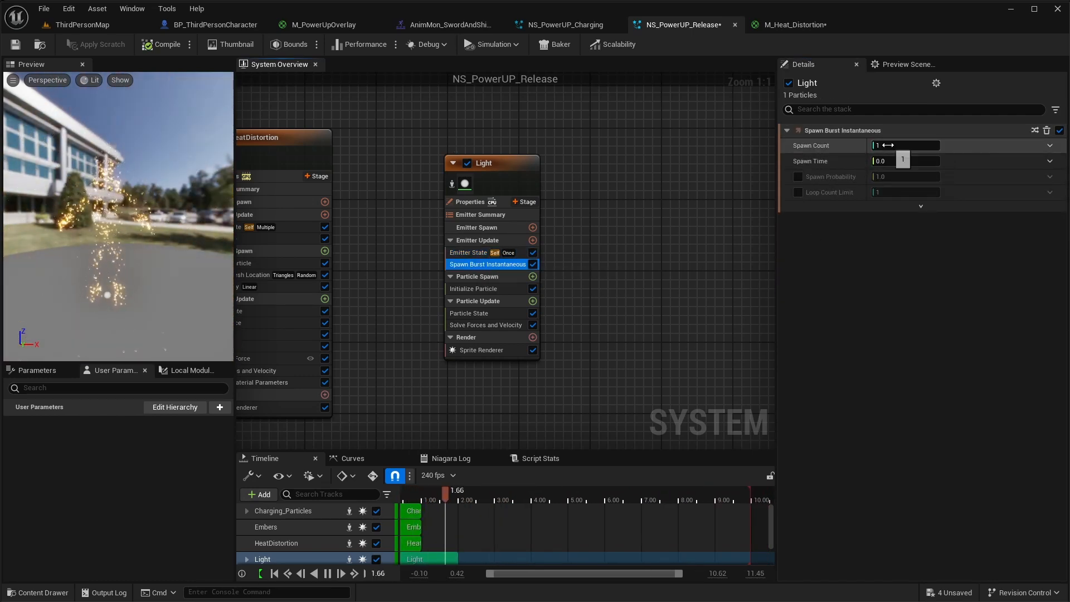
Step: In Light's Initialize Particle, set Color Mode to Direct Set with a bright orange color and Uniform Sprite Size to 50
{"action": "left_click", "coordinate": [499, 289]}
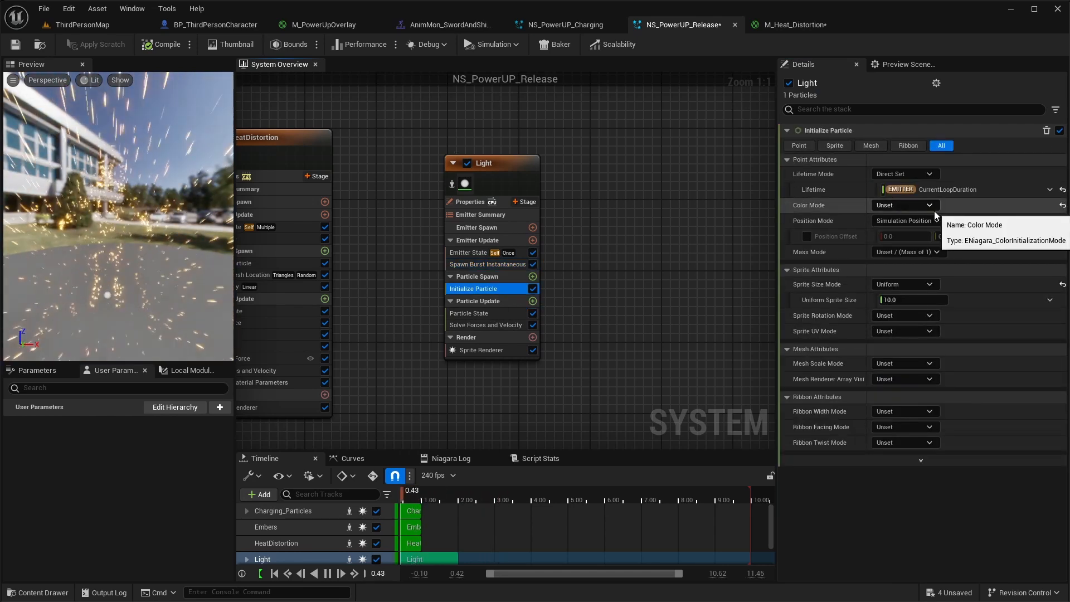
{"action": "left_click", "coordinate": [929, 207]}
{"action": "left_click", "coordinate": [924, 233]}
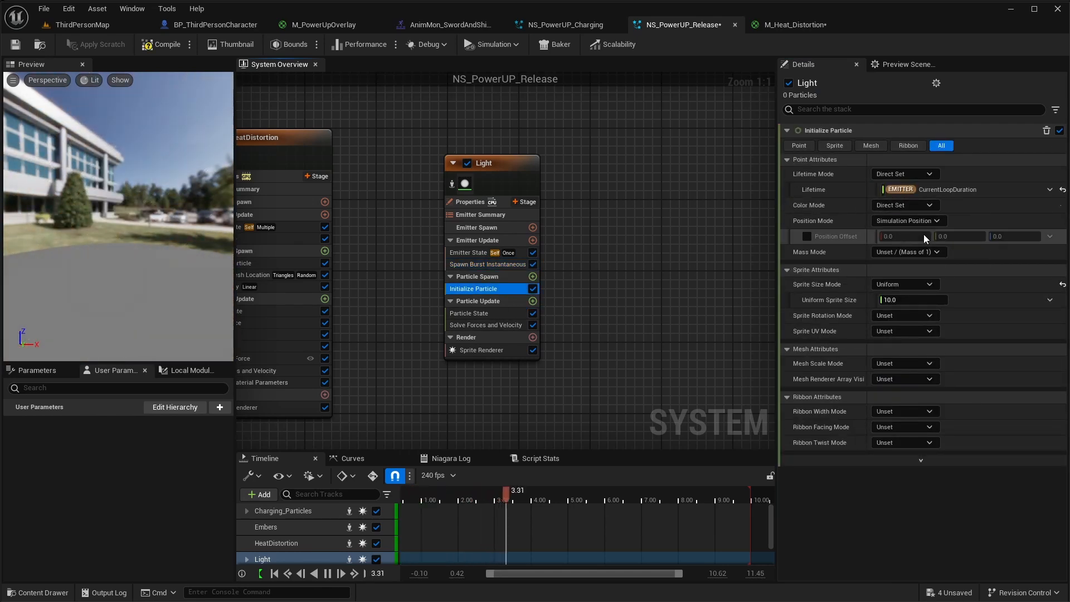
{"action": "left_click", "coordinate": [925, 221]}
{"action": "left_click", "coordinate": [1032, 330]}
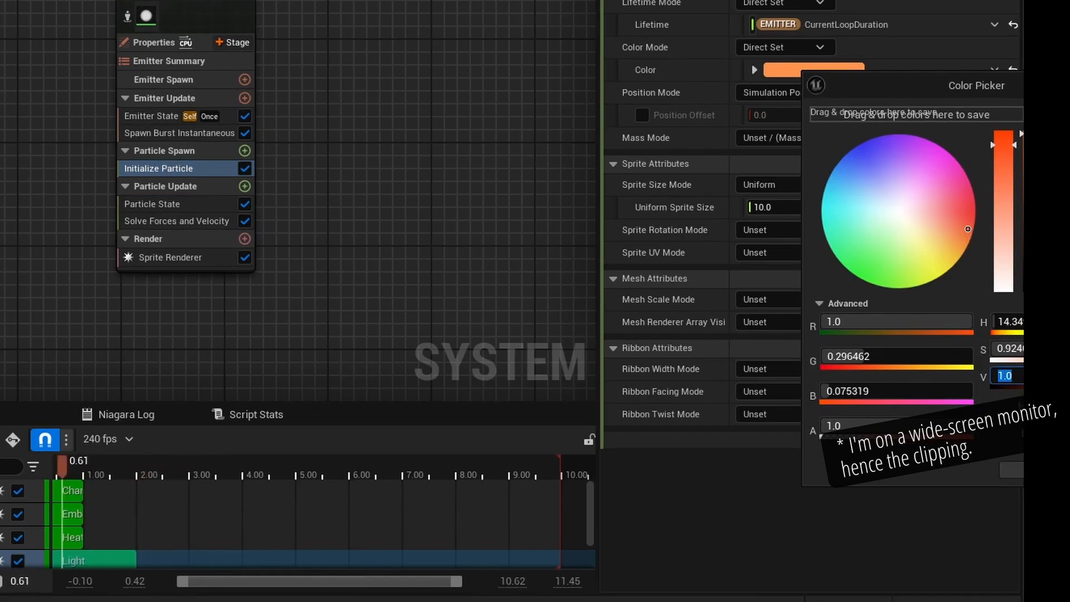
{"action": "key", "text": "Return"}
{"action": "left_click", "coordinate": [1011, 470]}
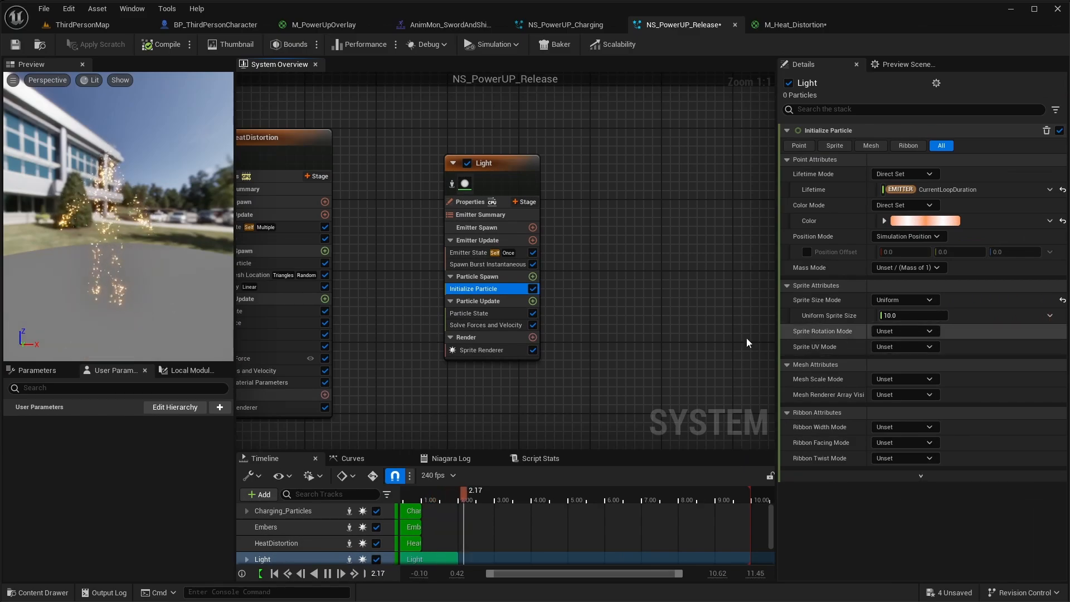
{"action": "left_click", "coordinate": [892, 315]}
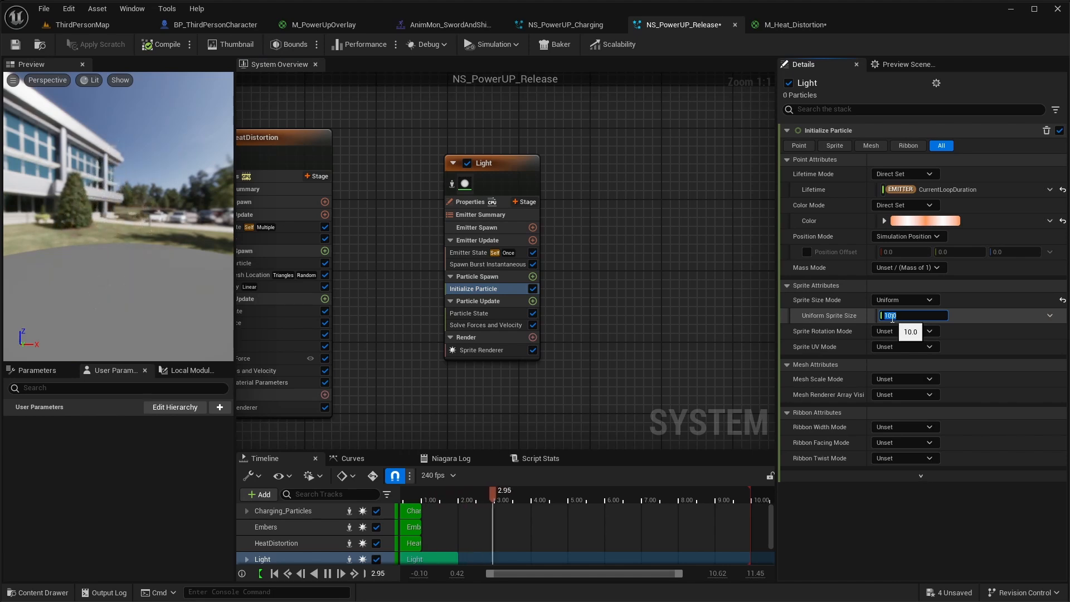
{"action": "type", "text": "50"}
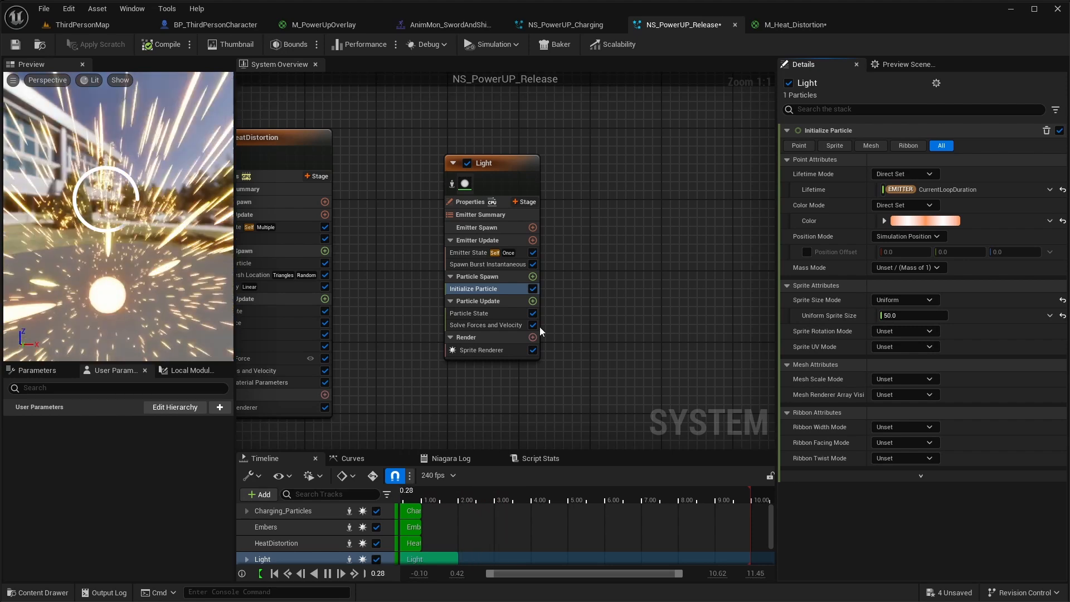
Step: Add a Light Renderer to the Light emitter's Render group
{"action": "left_click", "coordinate": [490, 350]}
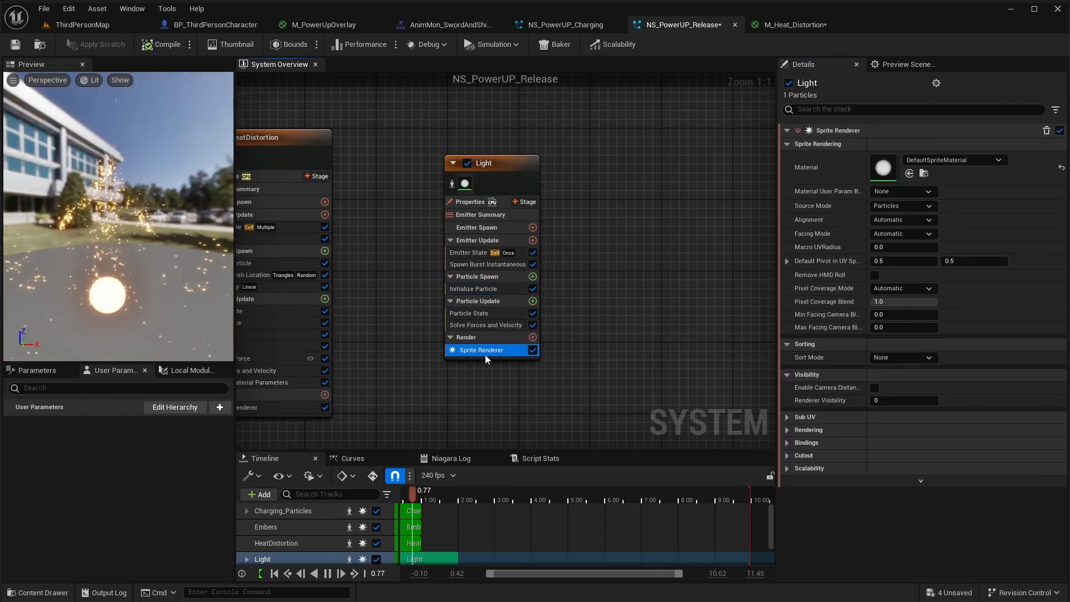
{"action": "left_click", "coordinate": [532, 338]}
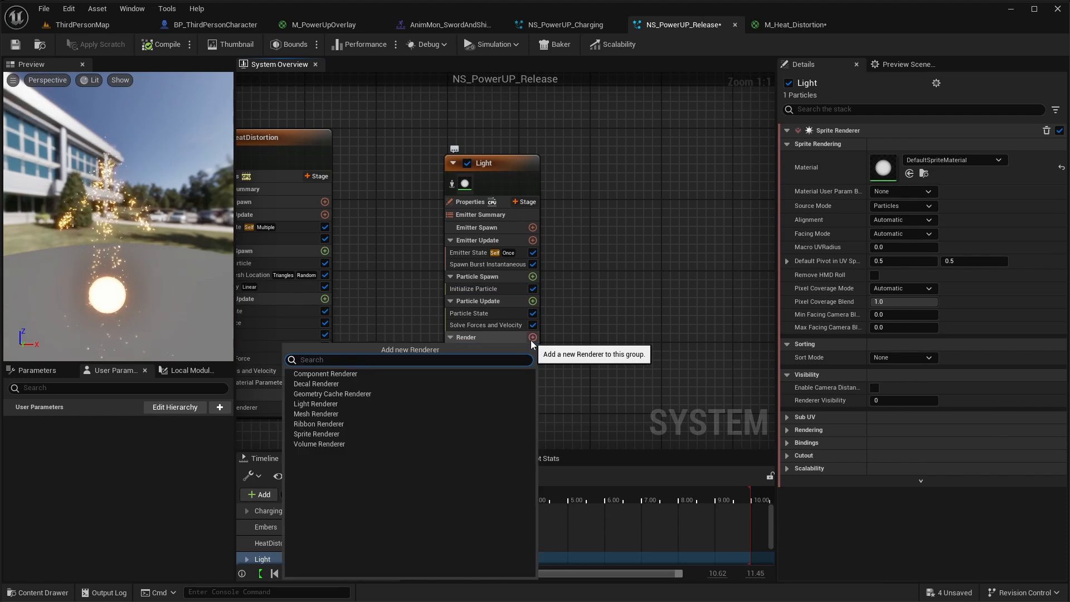
{"action": "left_click", "coordinate": [343, 405]}
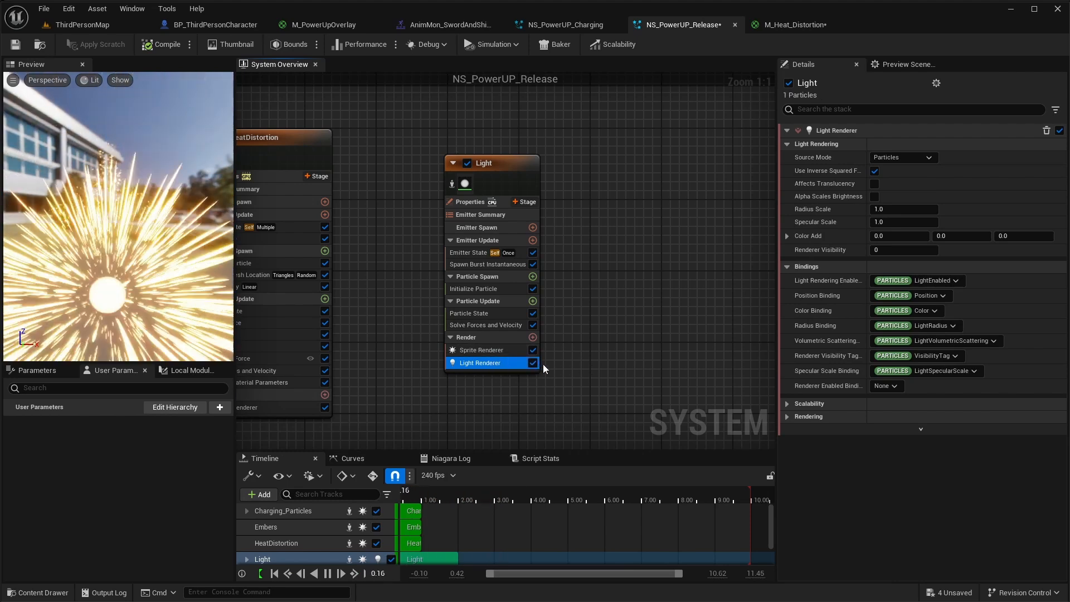
Step: Enable Show Floor in the preview scene settings and disable Light's Sprite Renderer
{"action": "left_click", "coordinate": [922, 67]}
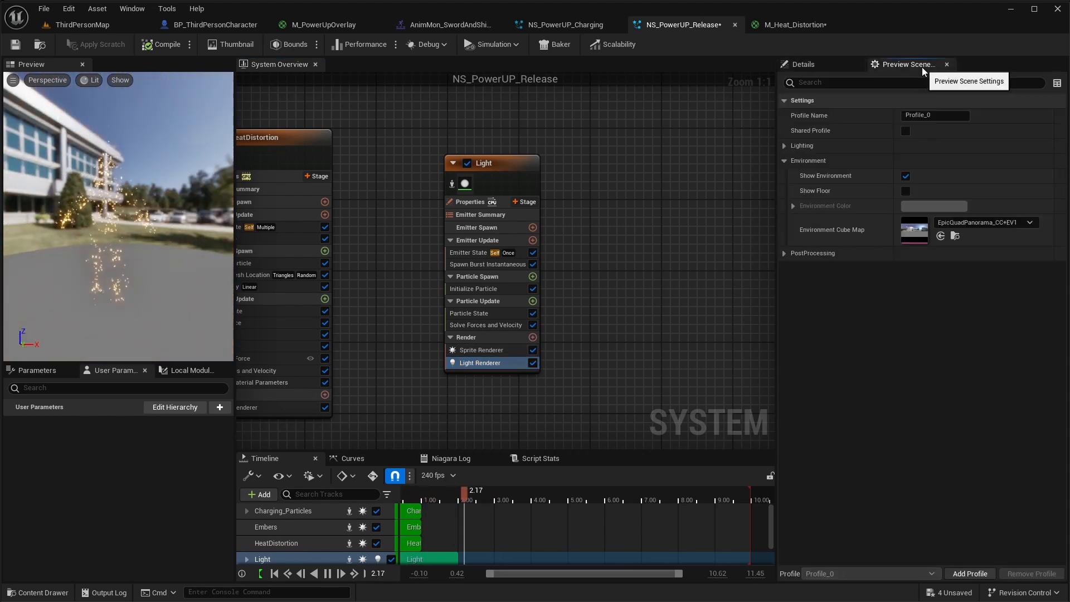
{"action": "left_click", "coordinate": [134, 9]}
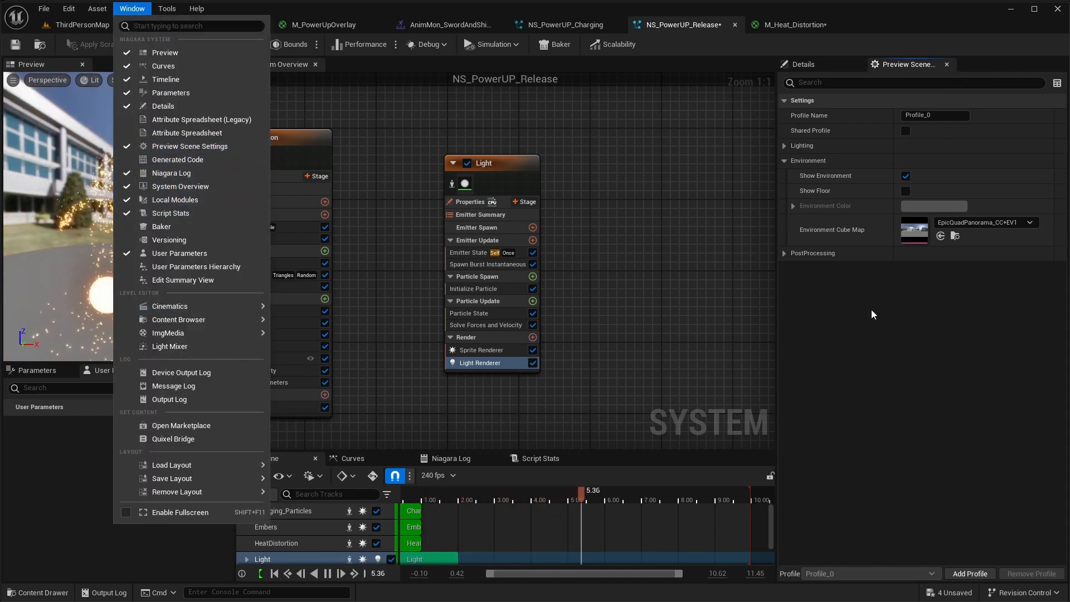
{"action": "left_click", "coordinate": [905, 191]}
{"action": "left_click", "coordinate": [905, 191]}
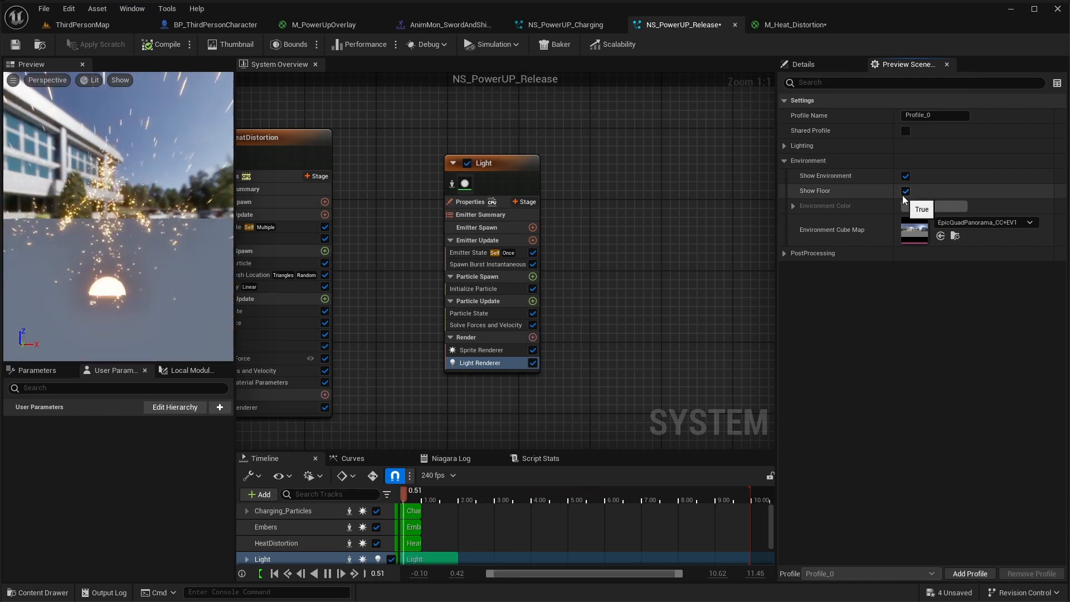
{"action": "left_click", "coordinate": [533, 350]}
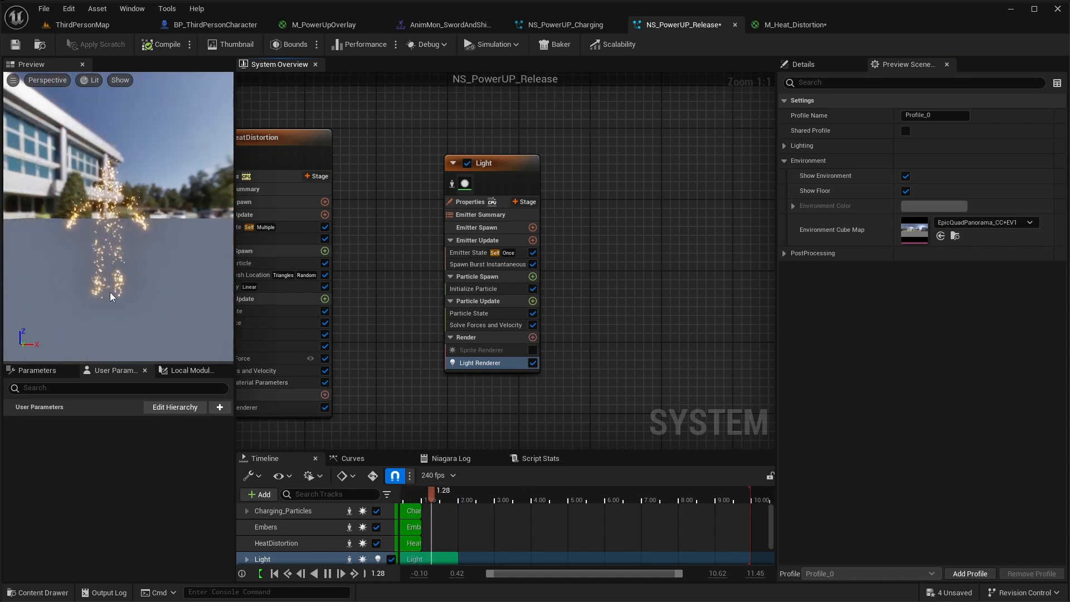
Step: Turn off Use Inverse Squared Falloff and set Radius Scale to 3 on Light's Light Renderer, and playtest the power-up in ThirdPersonMap
{"action": "left_click", "coordinate": [496, 363]}
{"action": "left_click_drag", "start_coordinate": [778, 214], "coordinate": [761, 214]}
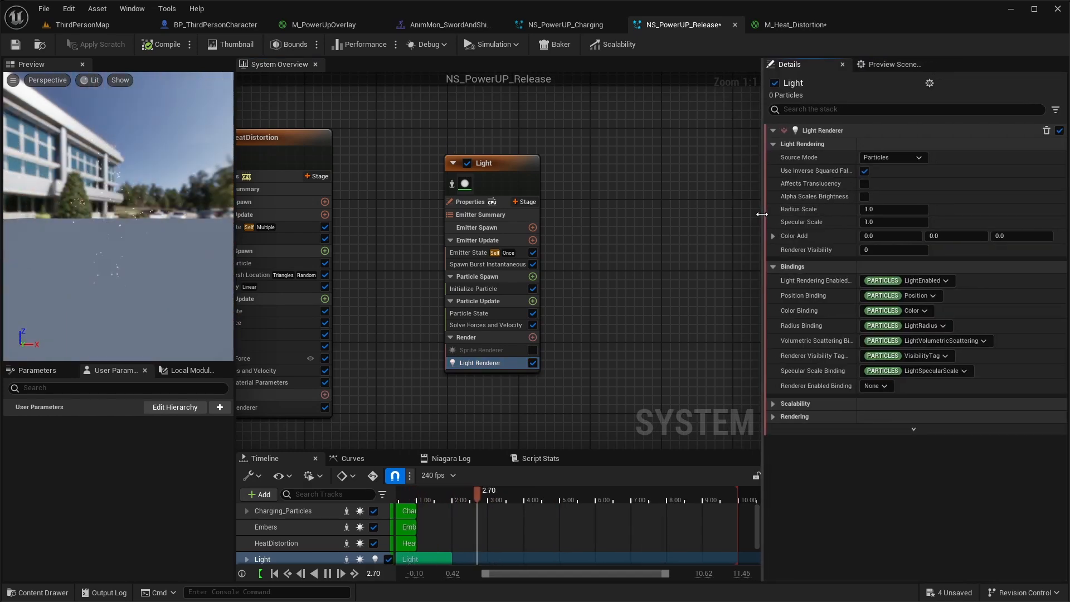
{"action": "left_click", "coordinate": [864, 171]}
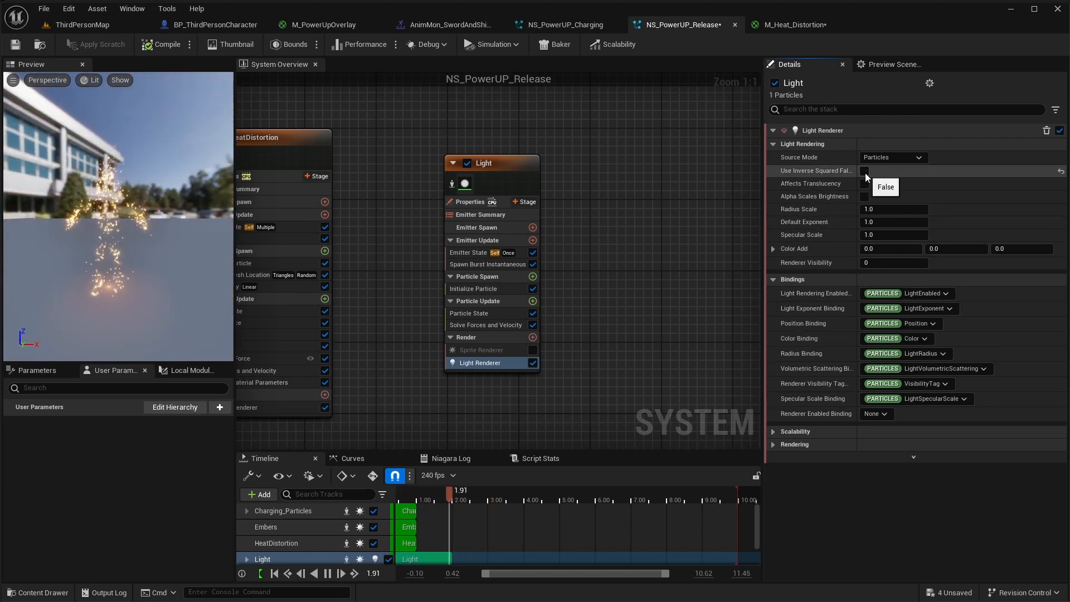
{"action": "left_click", "coordinate": [879, 208]}
{"action": "type", "text": "3"}
{"action": "key", "text": "Return"}
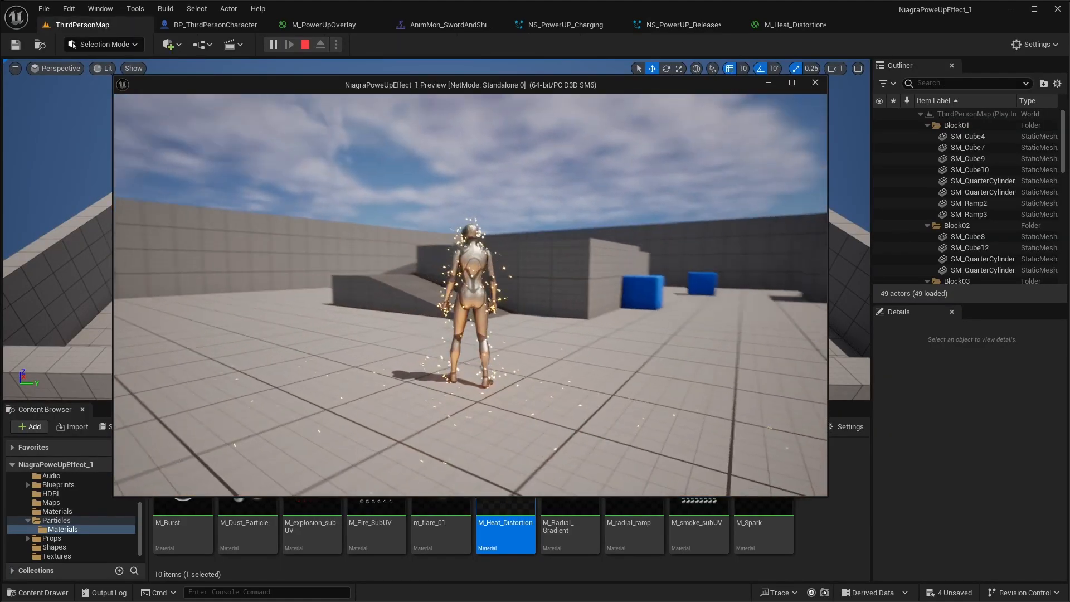
{"action": "key", "text": "w"}
{"action": "key", "text": "e"}
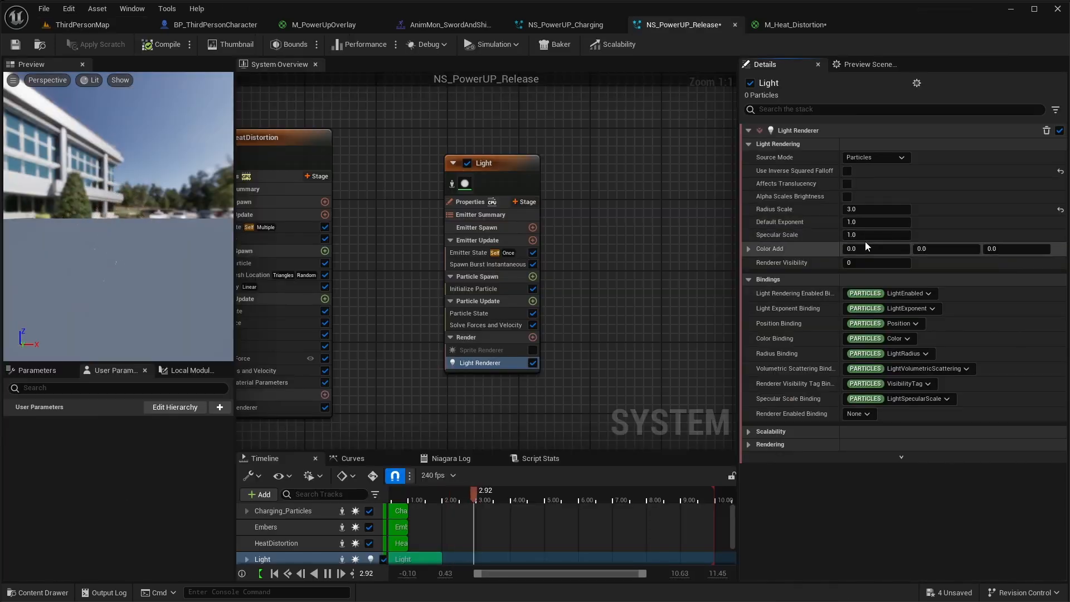
Step: Set the Light Renderer's Default Exponent to 3 and playtest the power-up in ThirdPersonMap
{"action": "left_click", "coordinate": [860, 222]}
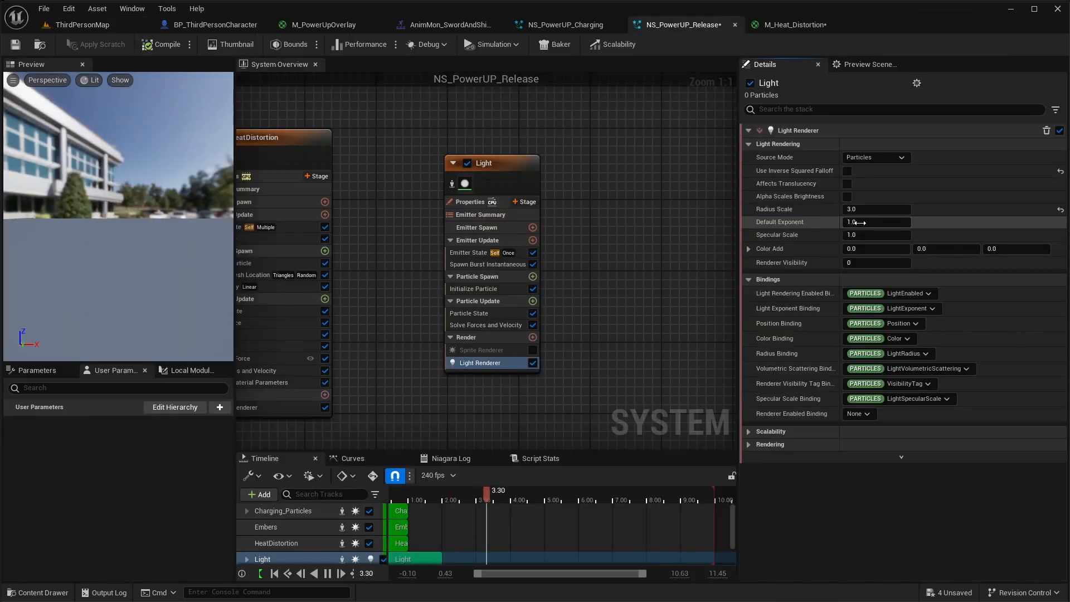
{"action": "type", "text": "3"}
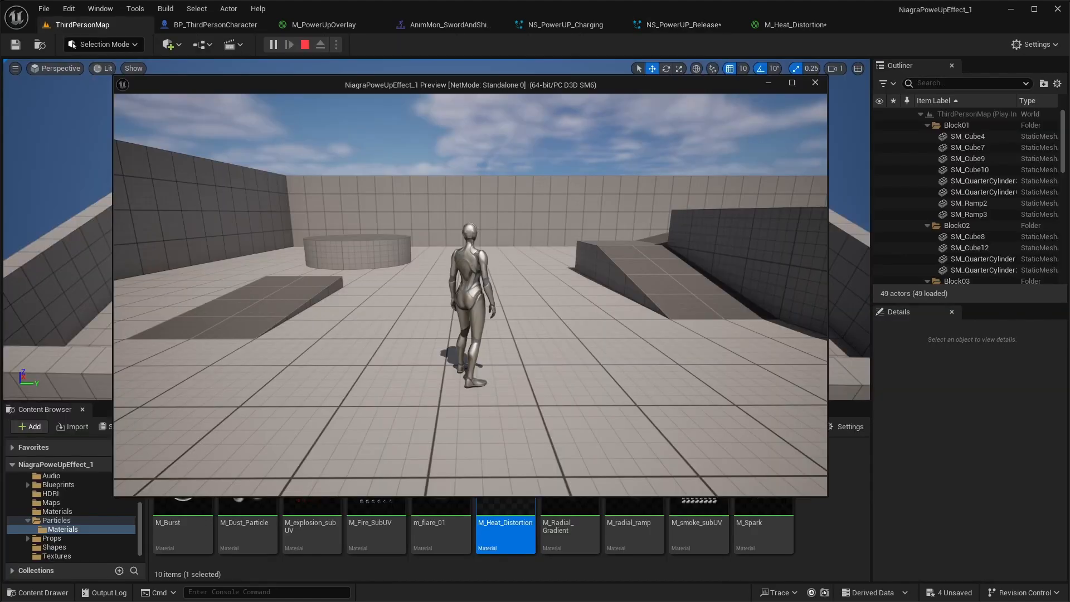
{"action": "key", "text": "e"}
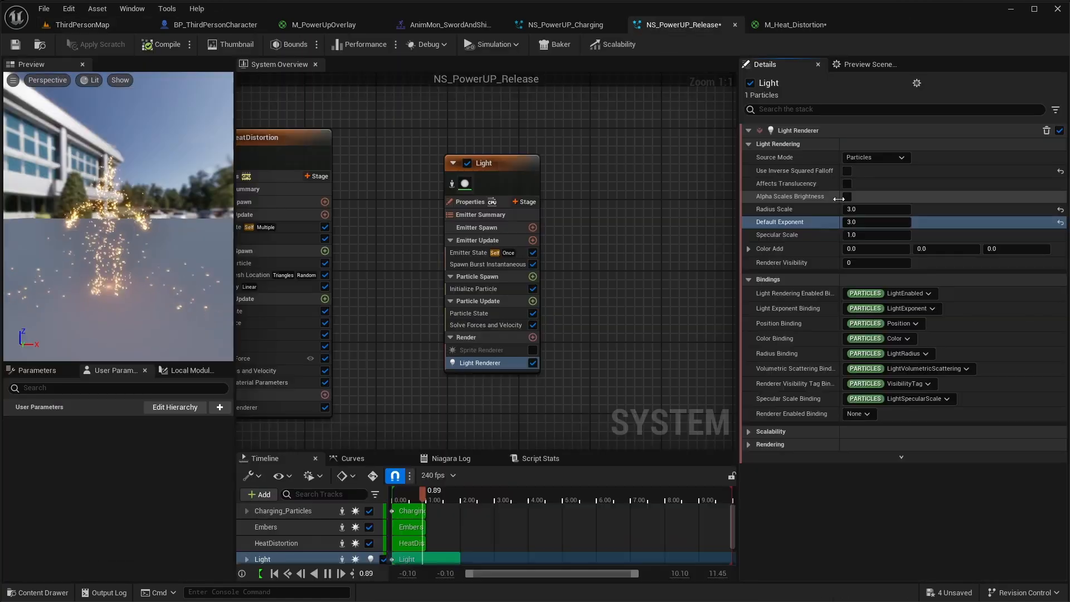
Step: Enable Alpha Scales Brightness on the Light Renderer and add a Scale Color module to Light's Particle Update
{"action": "left_click", "coordinate": [846, 198]}
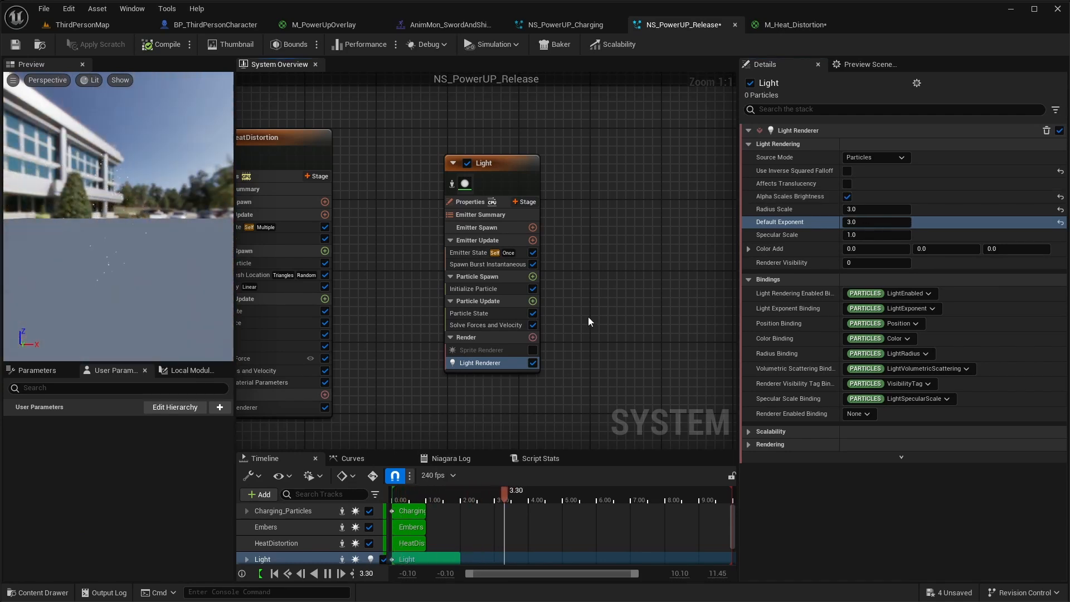
{"action": "right_click_drag", "start_coordinate": [573, 350], "coordinate": [581, 287]}
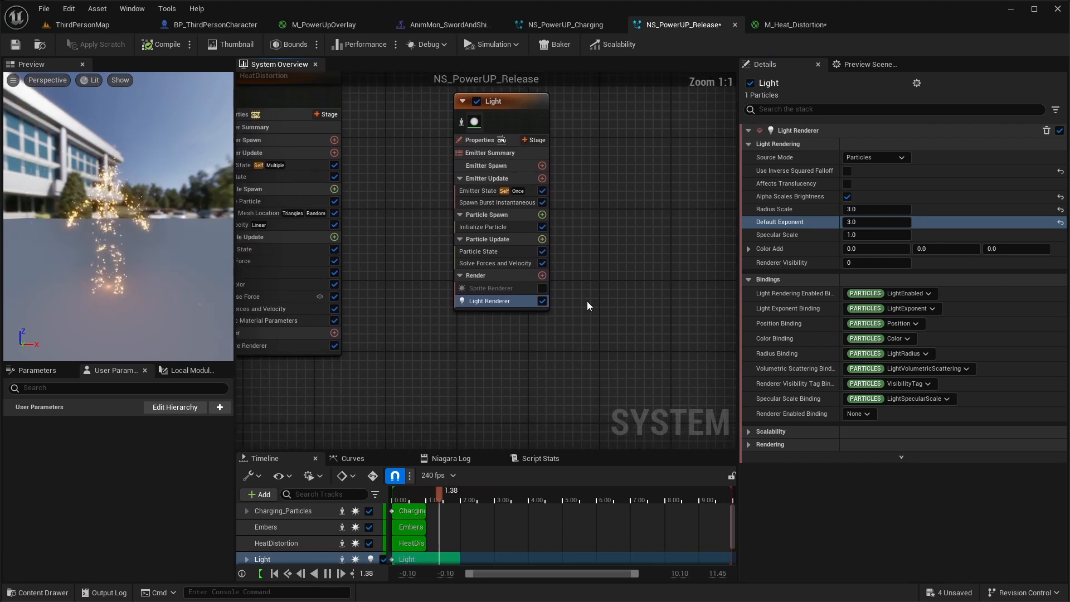
{"action": "left_click", "coordinate": [542, 240]}
{"action": "left_click", "coordinate": [390, 340]}
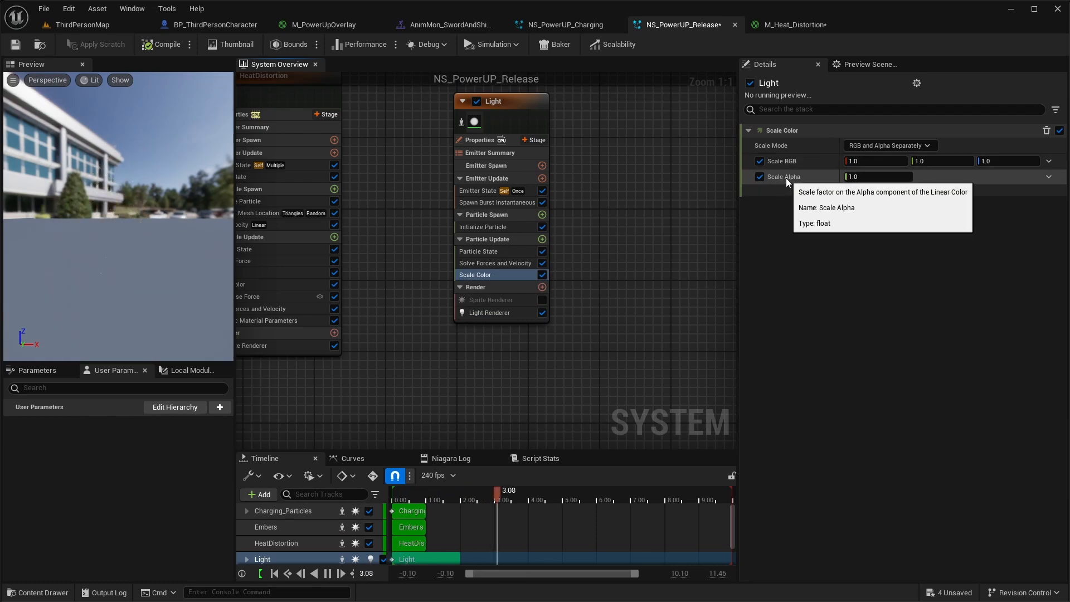
Step: Drive Scale Color's Scale Alpha with Float from Curve, using the Pulse Out template and moving its peak key to time 0.1
{"action": "left_click", "coordinate": [1048, 176]}
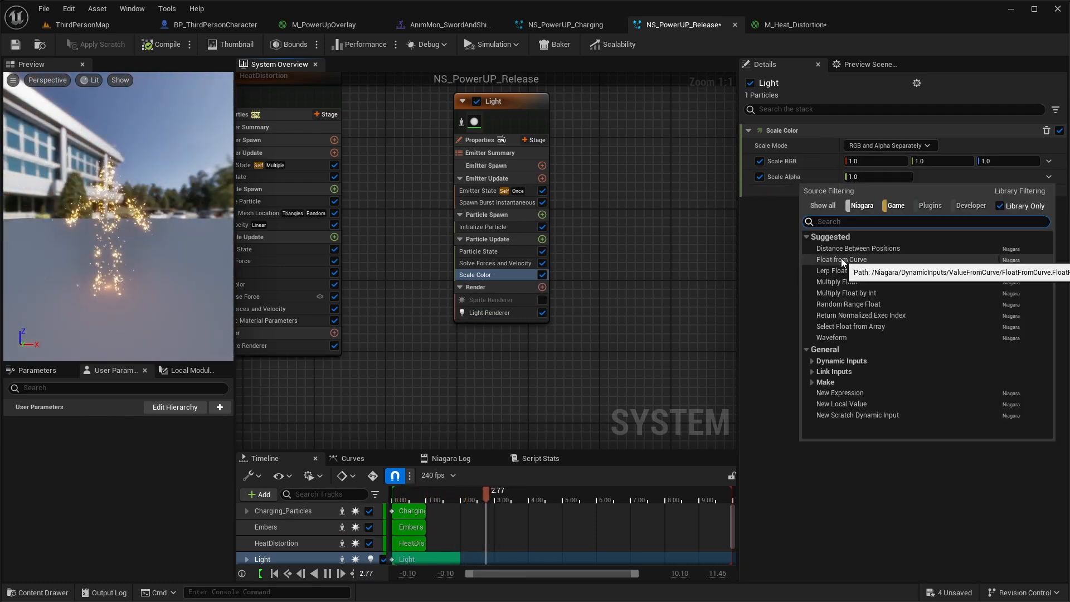
{"action": "left_click", "coordinate": [857, 261]}
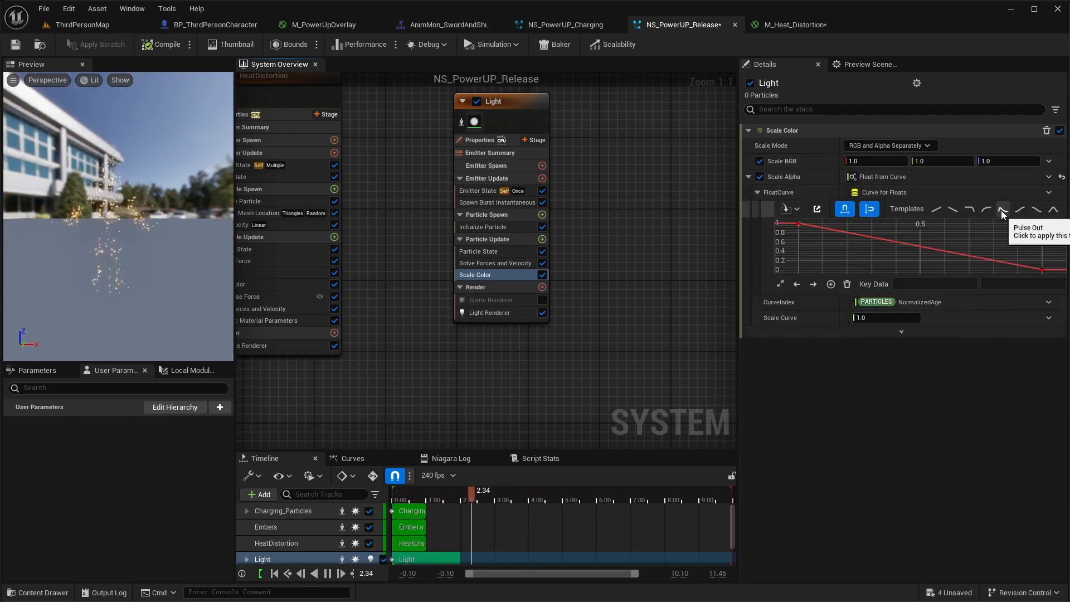
{"action": "left_click", "coordinate": [1001, 210]}
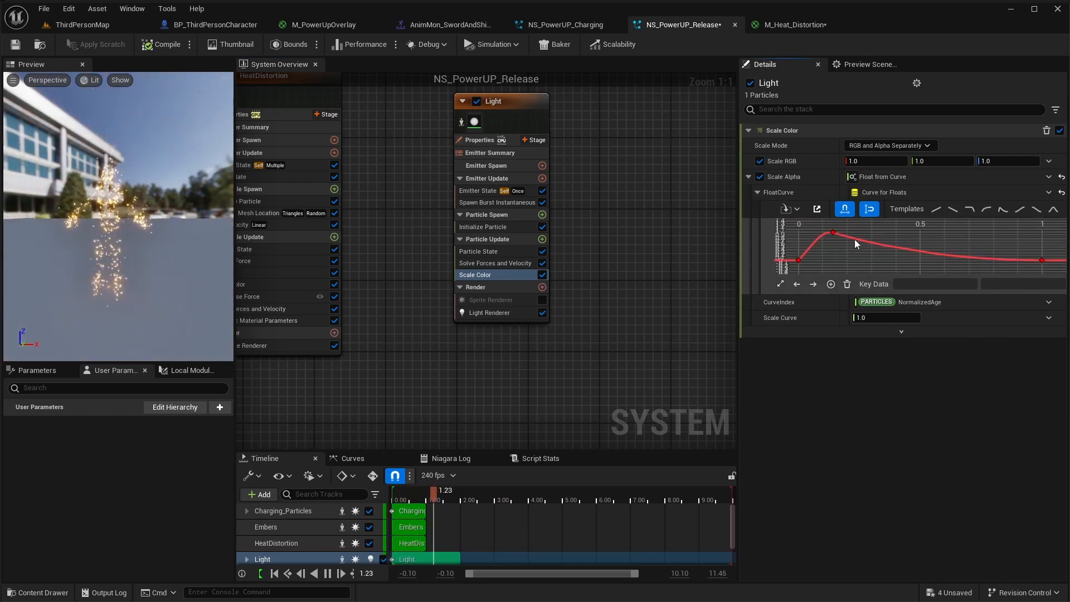
{"action": "left_click", "coordinate": [833, 234]}
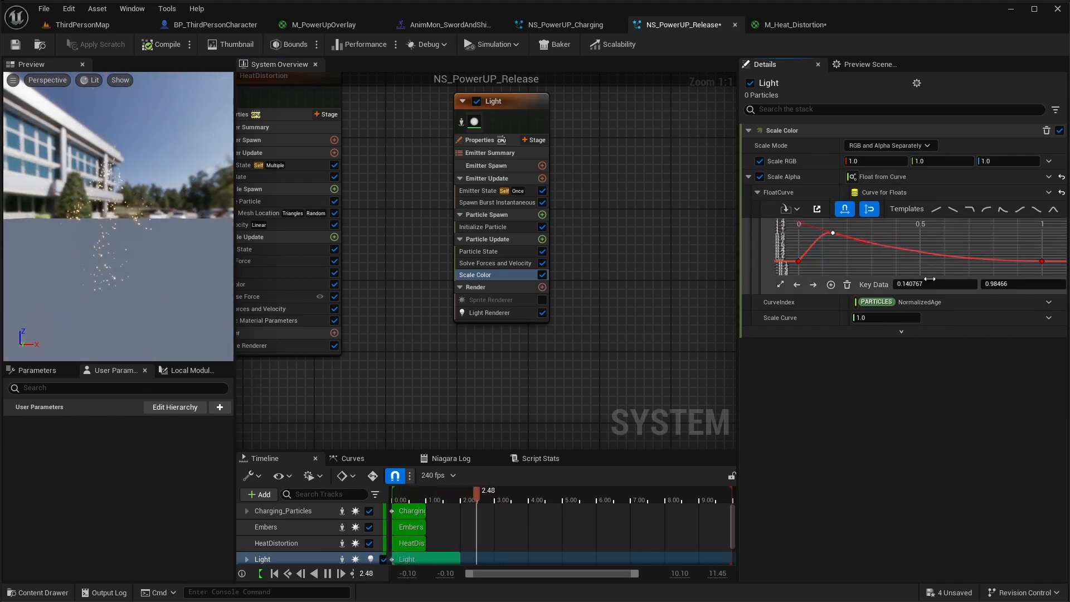
{"action": "left_click", "coordinate": [929, 283]}
{"action": "type", "text": ".1"}
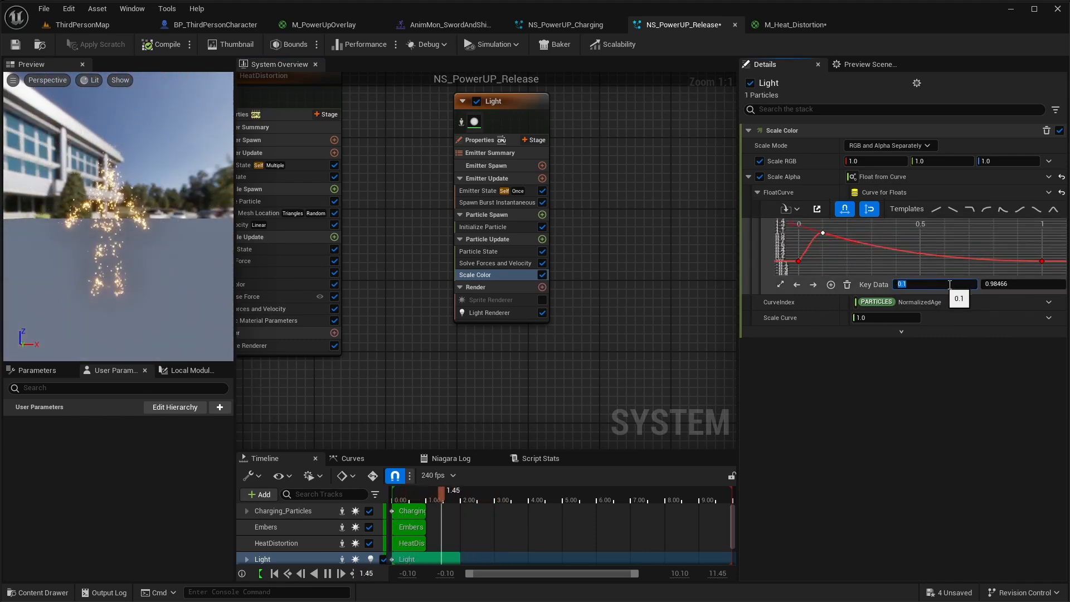
Step: Save NS_PowerUP_Release and playtest the power-up with the fading light in ThirdPersonMap
{"action": "left_click", "coordinate": [489, 313]}
{"action": "key", "text": "ctrl+s"}
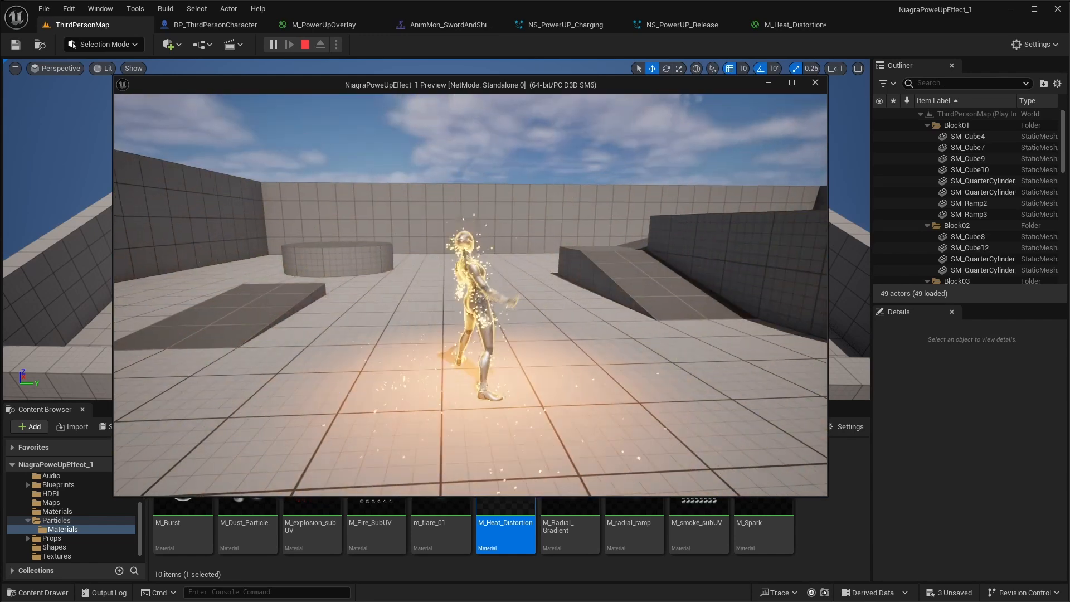
{"action": "key", "text": "1"}
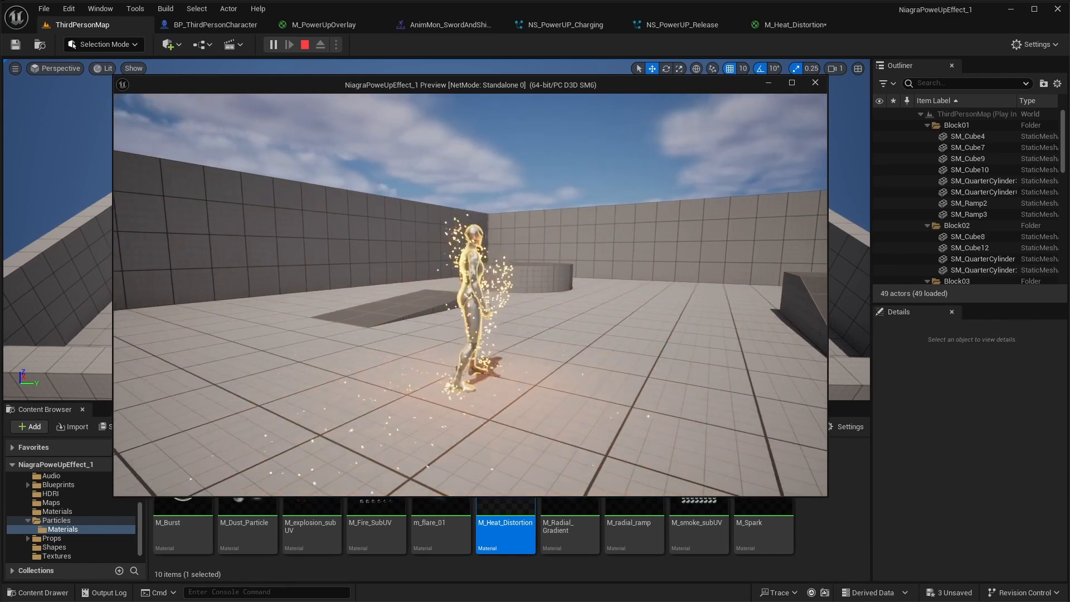
{"action": "key", "text": "1"}
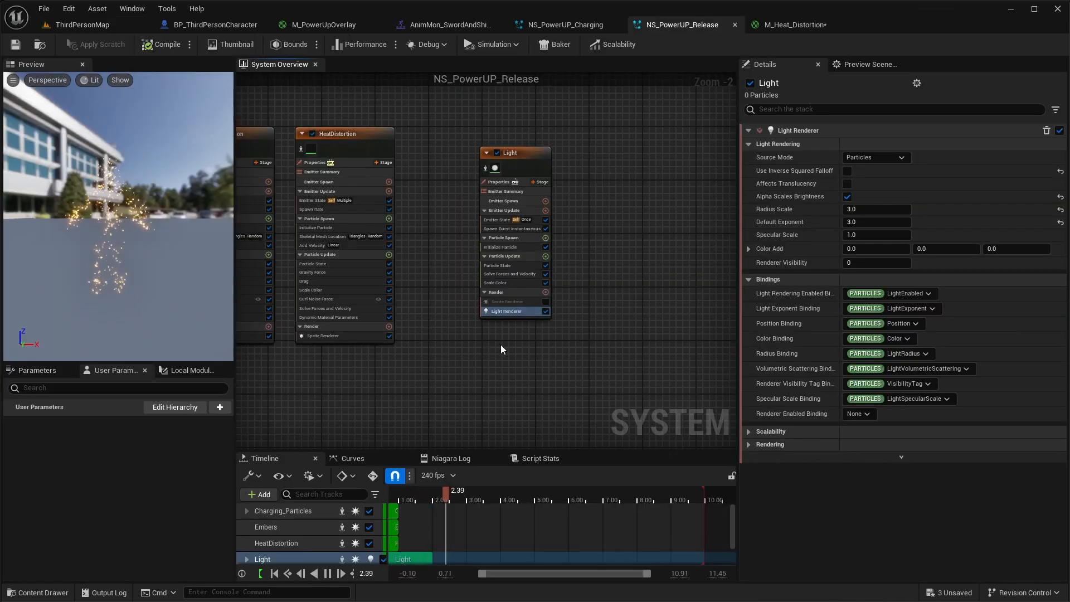
Step: Add a Light Renderer to the Render section of the ParticlesCollision emitter in NS_PowerUP_Release
{"action": "right_click_drag", "start_coordinate": [414, 370], "coordinate": [606, 337]}
{"action": "right_click_drag", "start_coordinate": [628, 296], "coordinate": [733, 315]}
{"action": "scroll", "coordinate": [555, 351], "scroll_direction": "up", "scroll_amount": 2}
{"action": "right_click_drag", "start_coordinate": [539, 229], "coordinate": [537, 309]}
{"action": "left_click", "coordinate": [537, 254]}
{"action": "right_click_drag", "start_coordinate": [575, 382], "coordinate": [565, 322]}
{"action": "left_click", "coordinate": [564, 322]}
{"action": "left_click", "coordinate": [347, 388]}
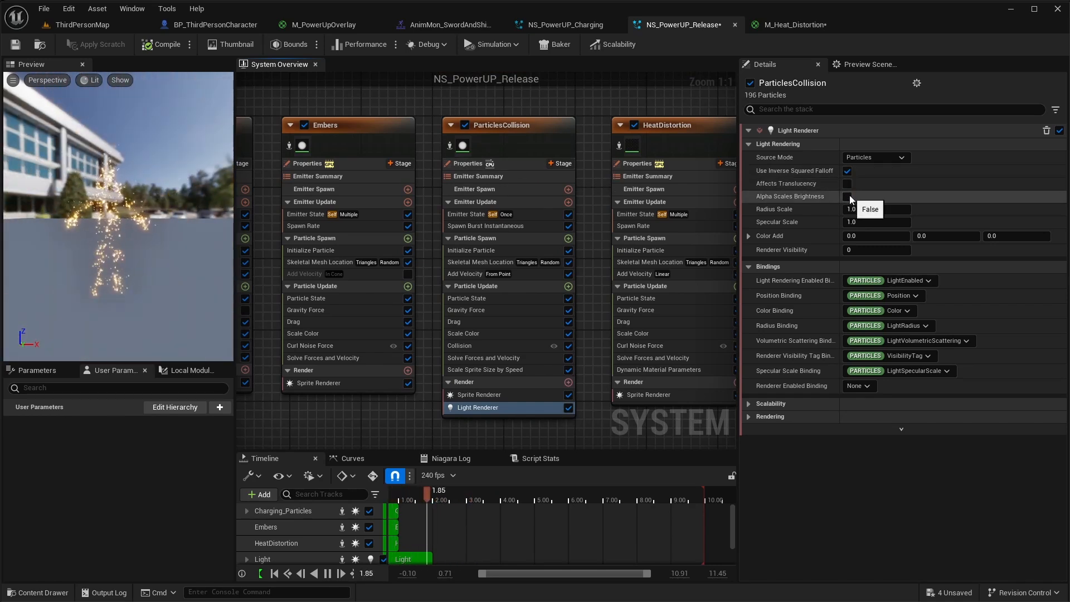
Step: Enable Alpha Scales Brightness on ParticlesCollision's Light Renderer and playtest in ThirdPersonMap
{"action": "left_click", "coordinate": [848, 197]}
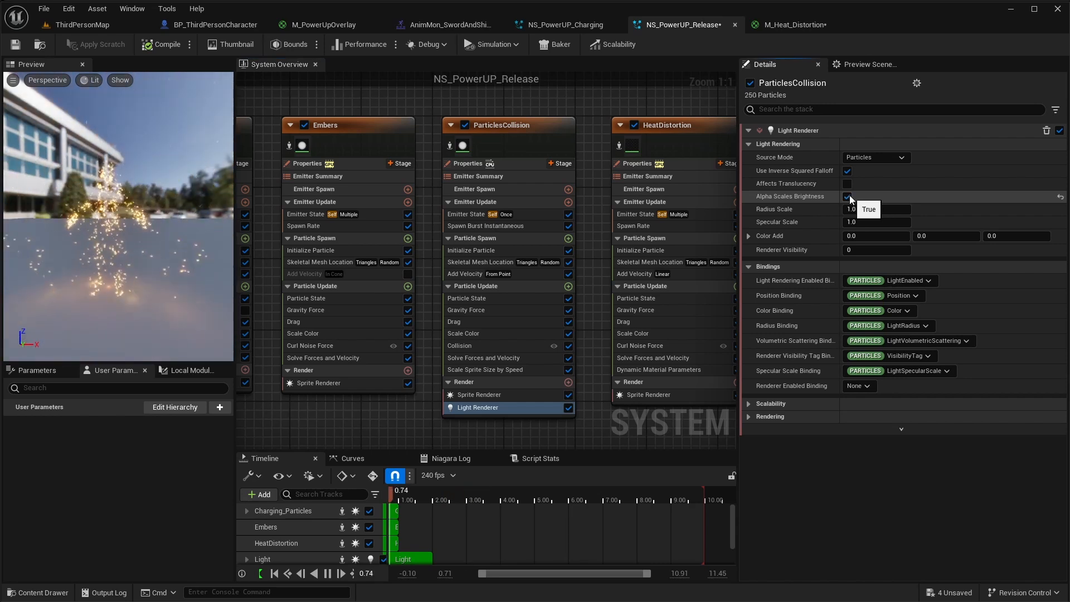
{"action": "left_click", "coordinate": [855, 211]}
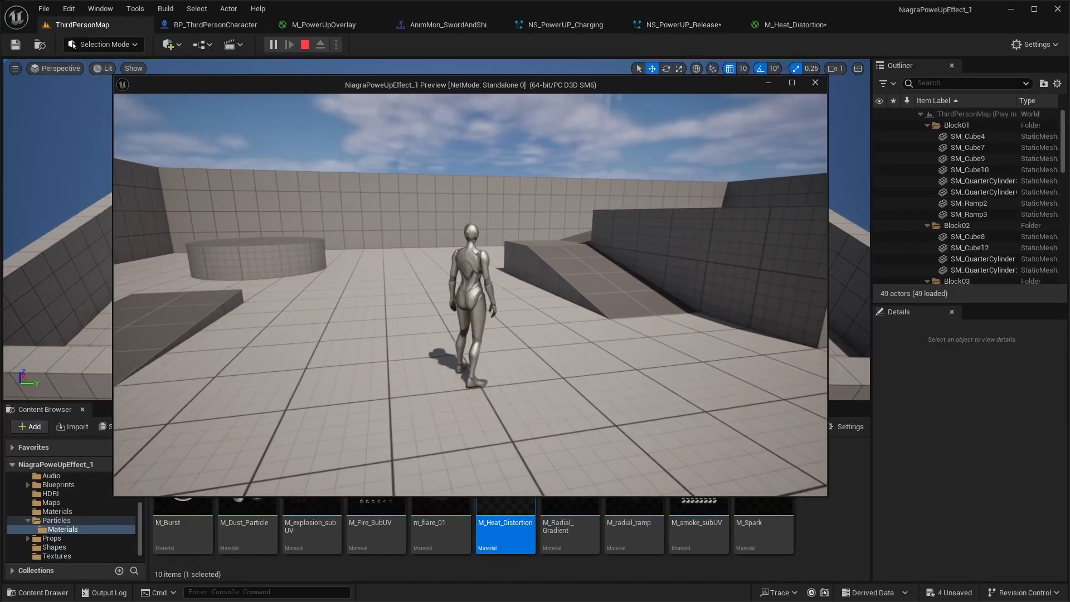
{"action": "key", "text": "e"}
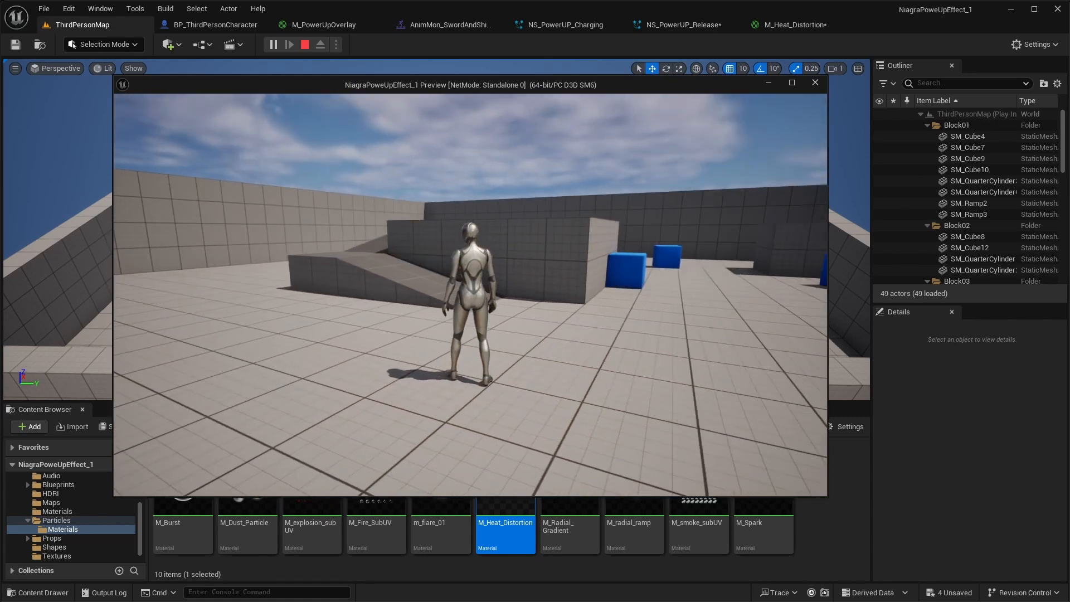
{"action": "key", "text": "Escape"}
Step: Rotate the sun low to darken ThirdPersonMap and playtest the character in the shadowed area
{"action": "key", "text": "ctrl+l"}
{"action": "key", "text": "ctrl+l"}
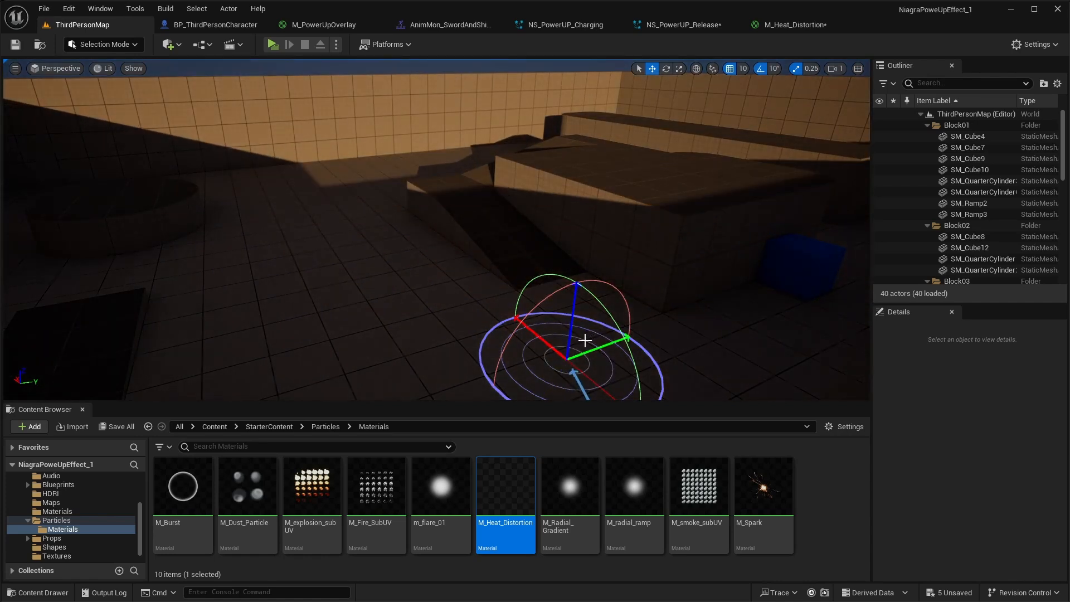
{"action": "key", "text": "alt+p"}
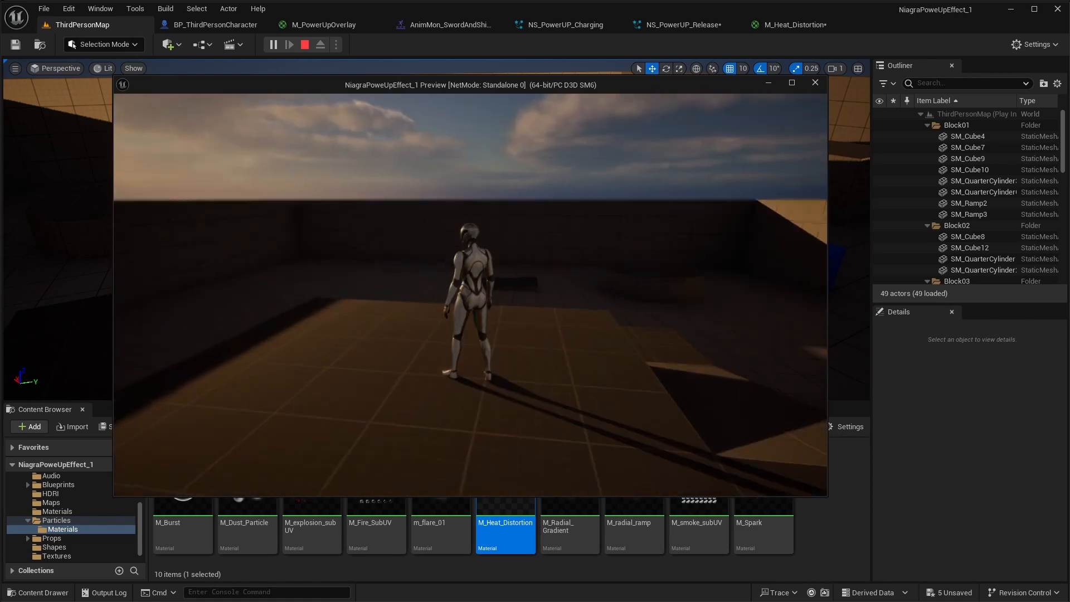
{"action": "key", "text": "w"}
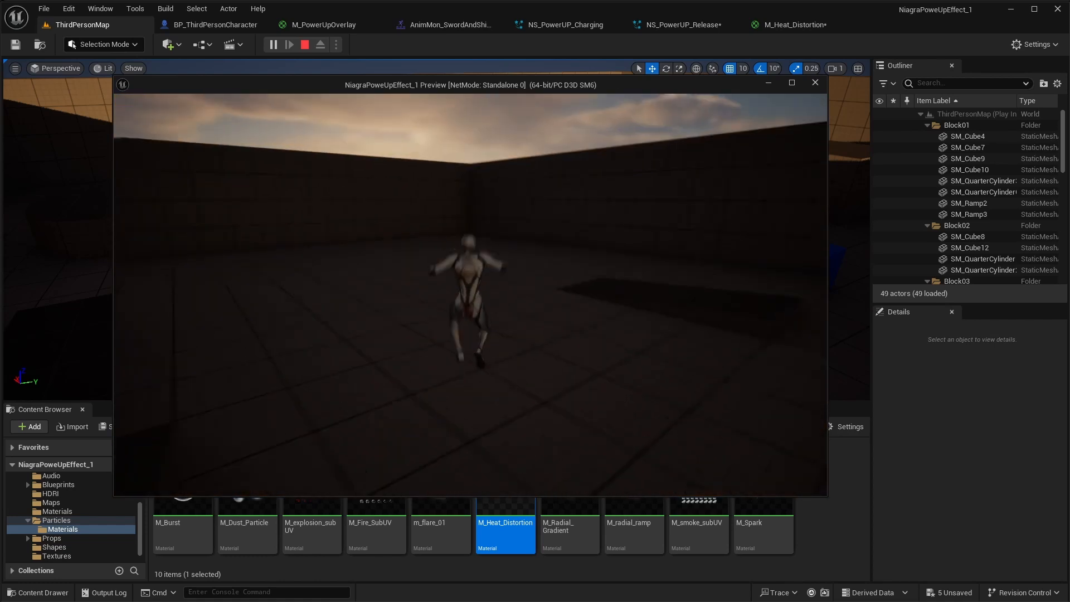